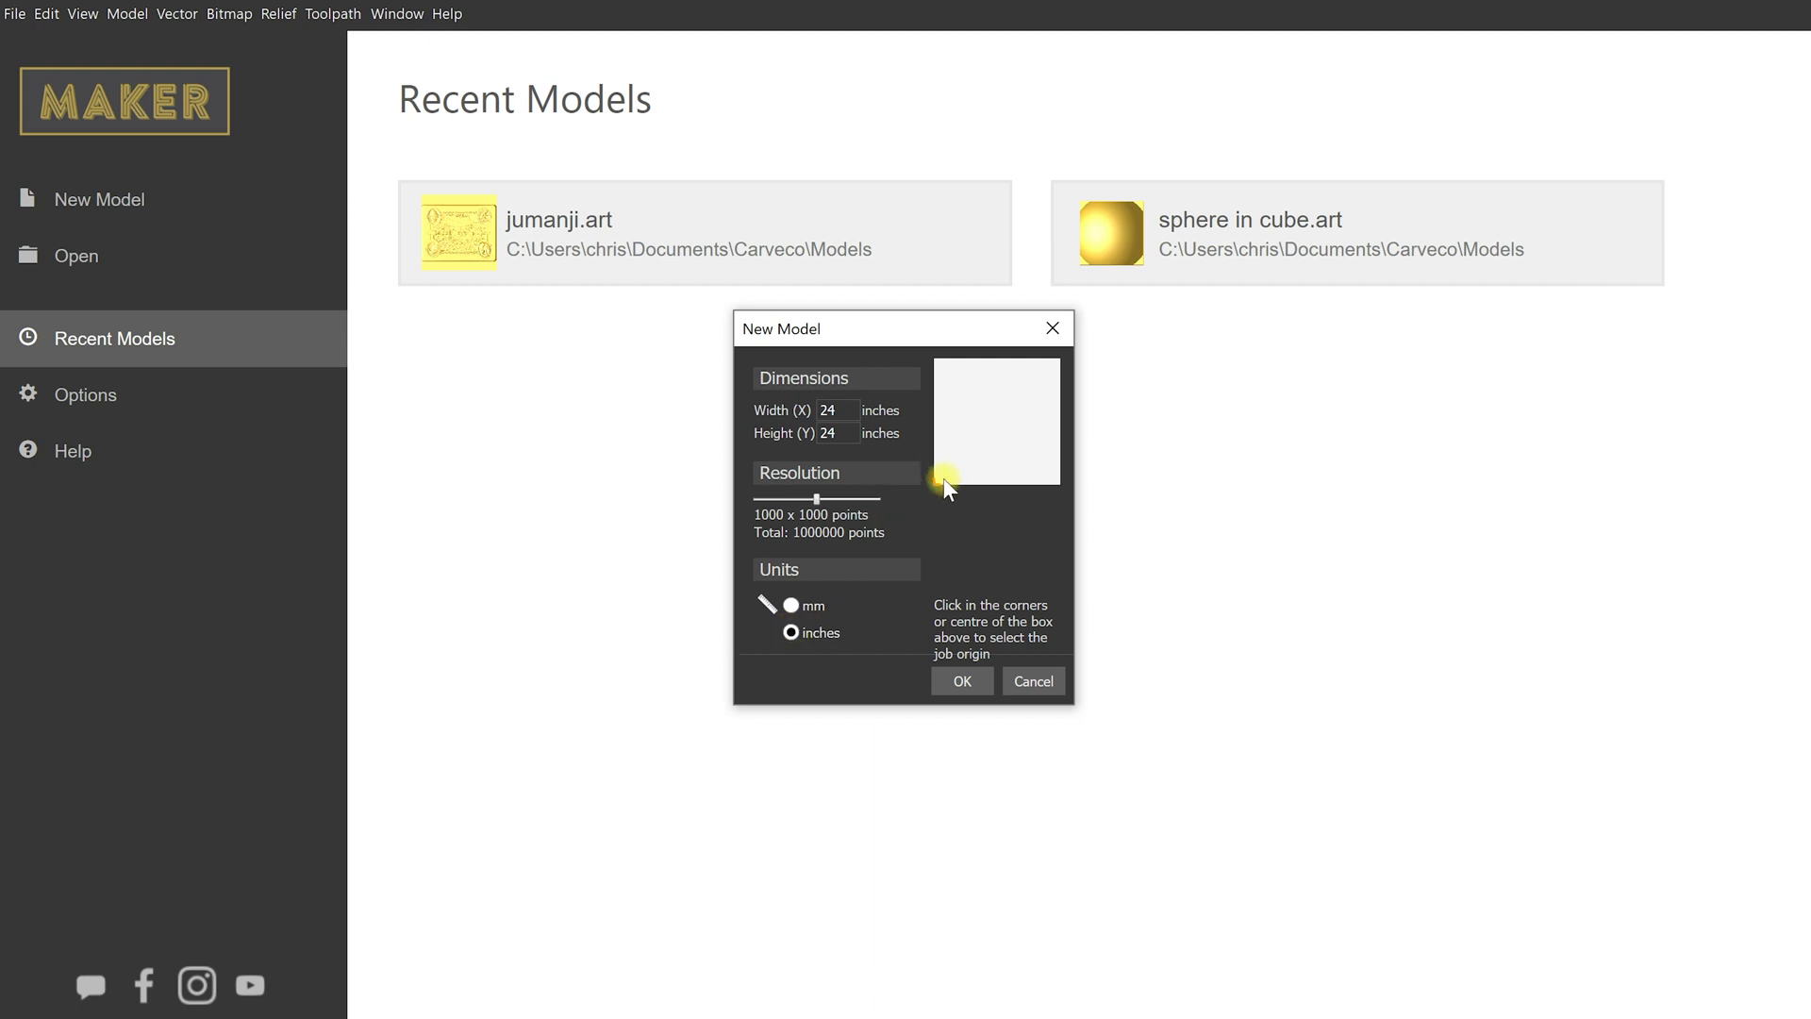
# Create a new 24 by 24 inch model at 1000 x 1000 points with the origin at its lower-left corner
pyautogui.click(997, 415)
pyautogui.click(960, 682)
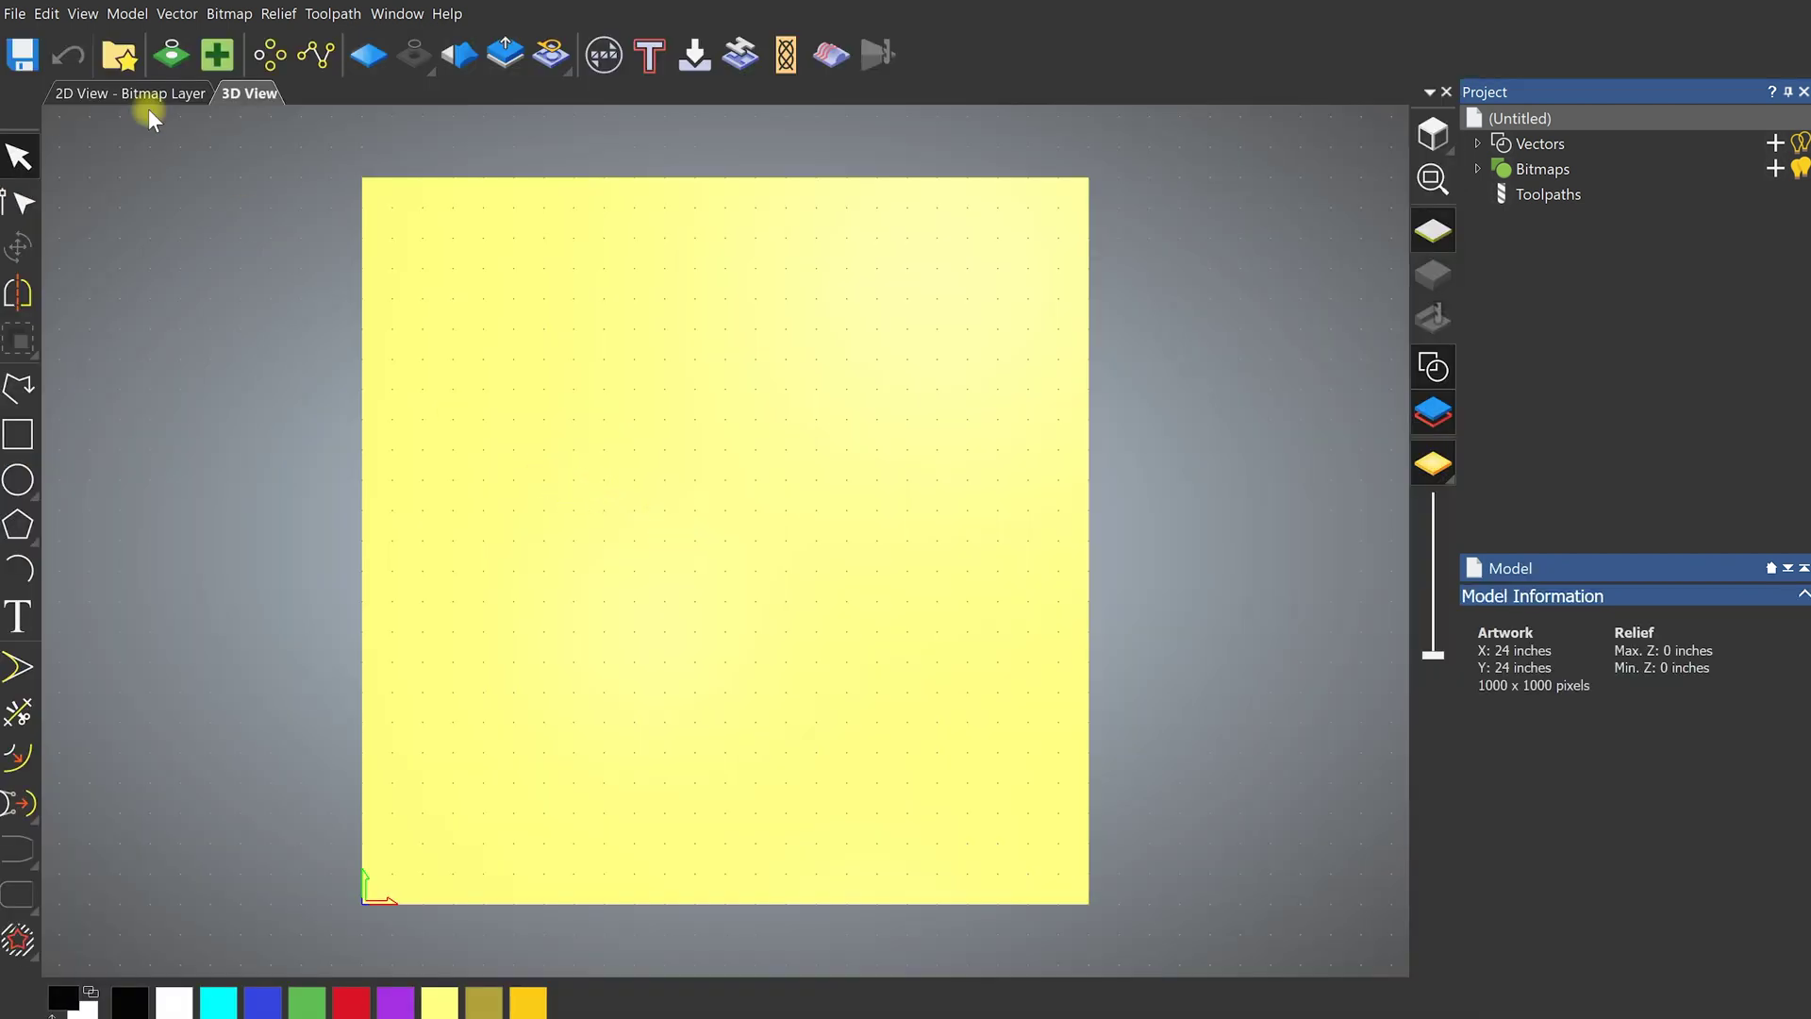
pyautogui.click(181, 96)
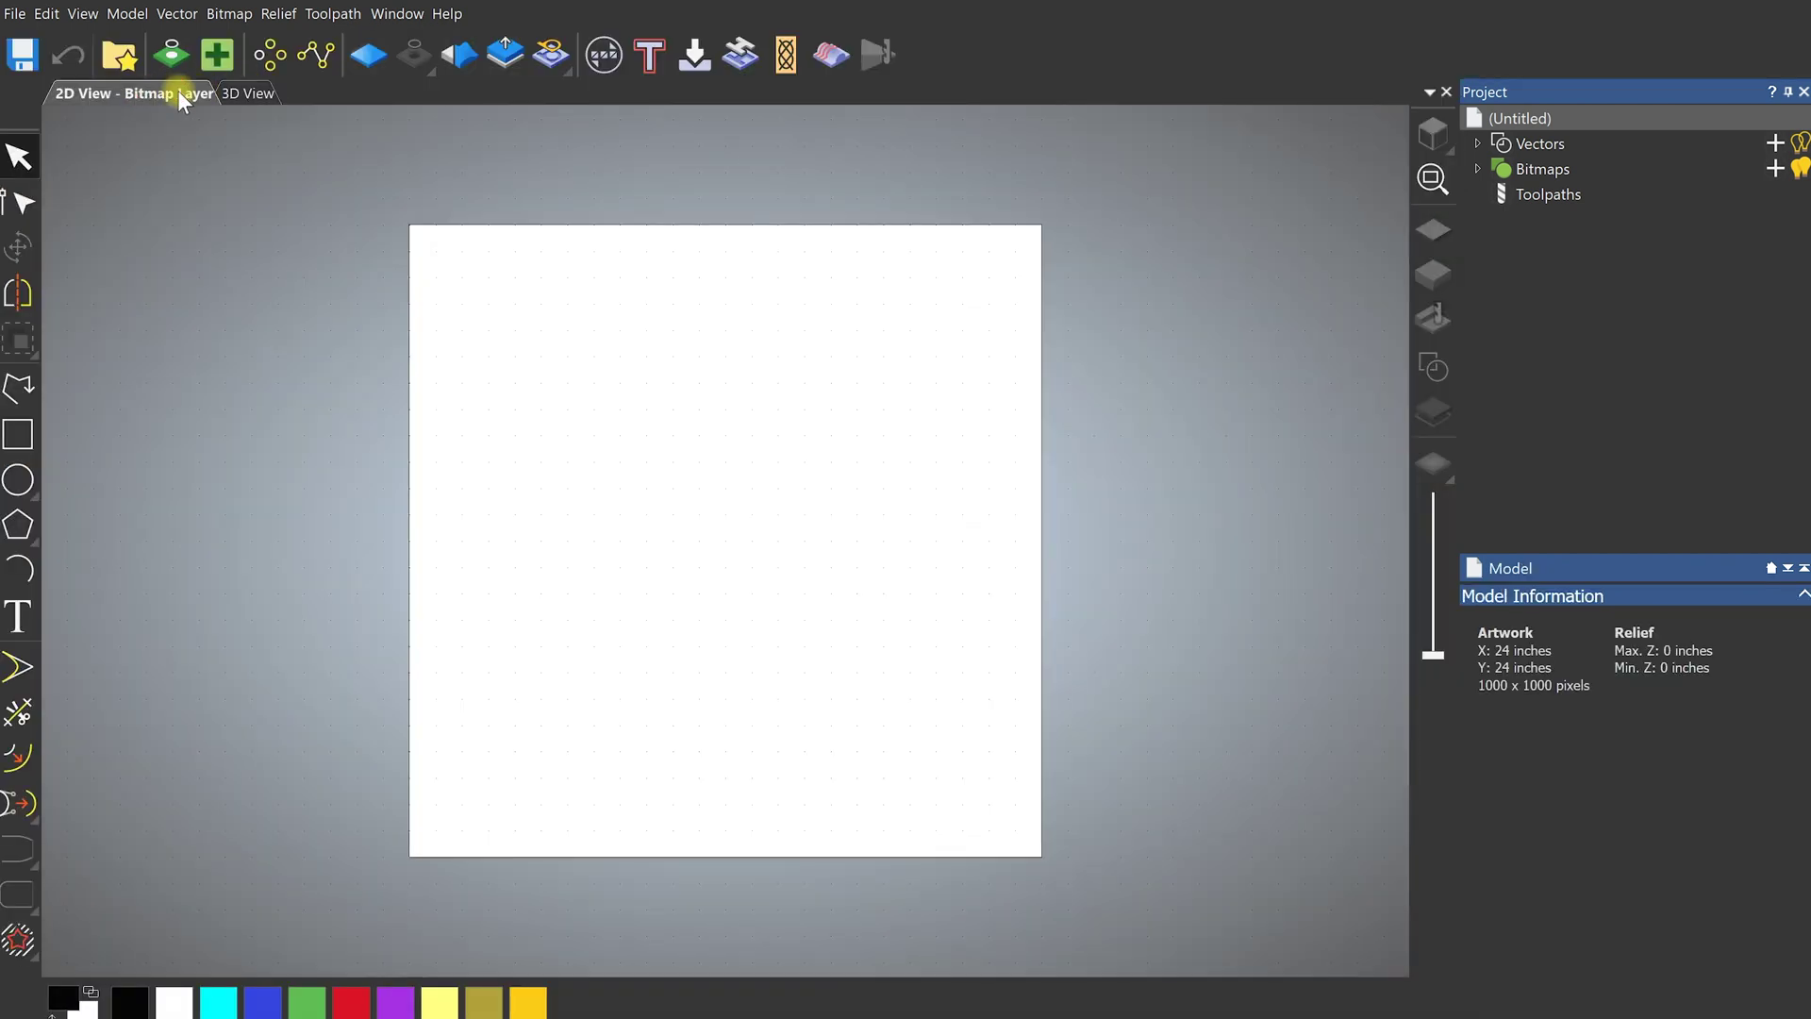
pyautogui.click(254, 93)
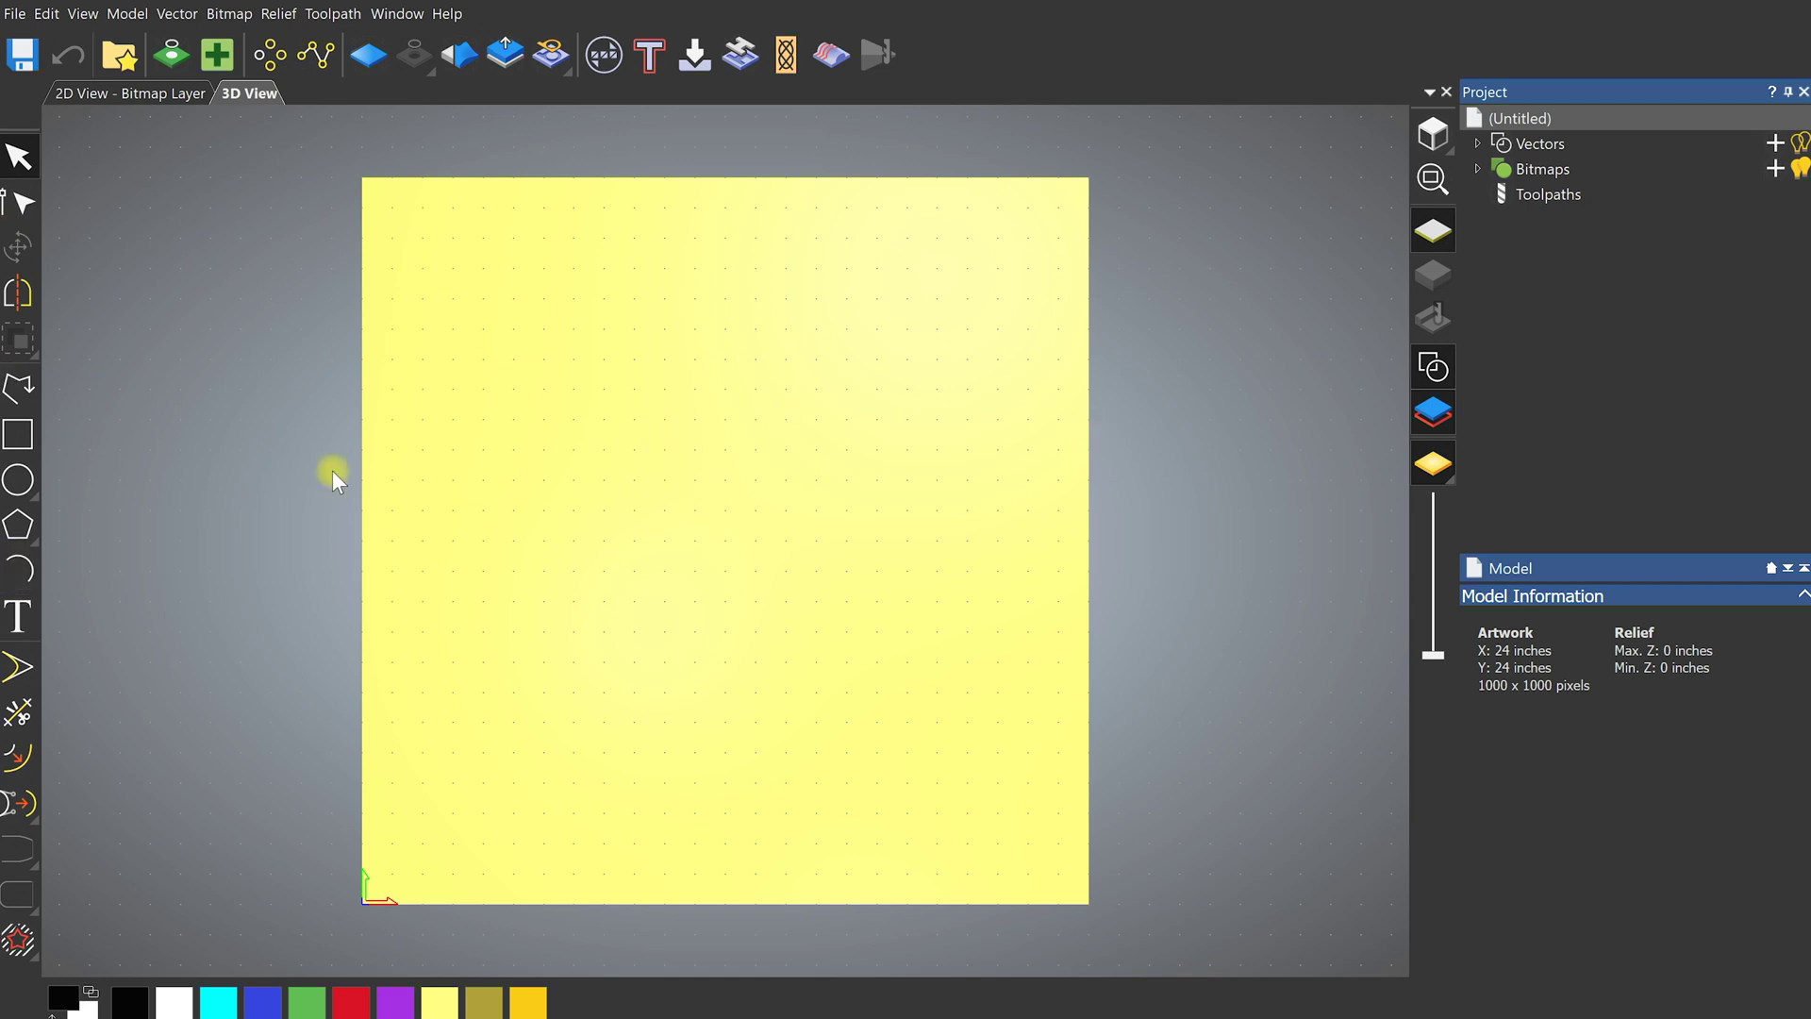
# Create a circle with a 22 inch diameter centred on the model at X 12, Y 12
pyautogui.click(17, 479)
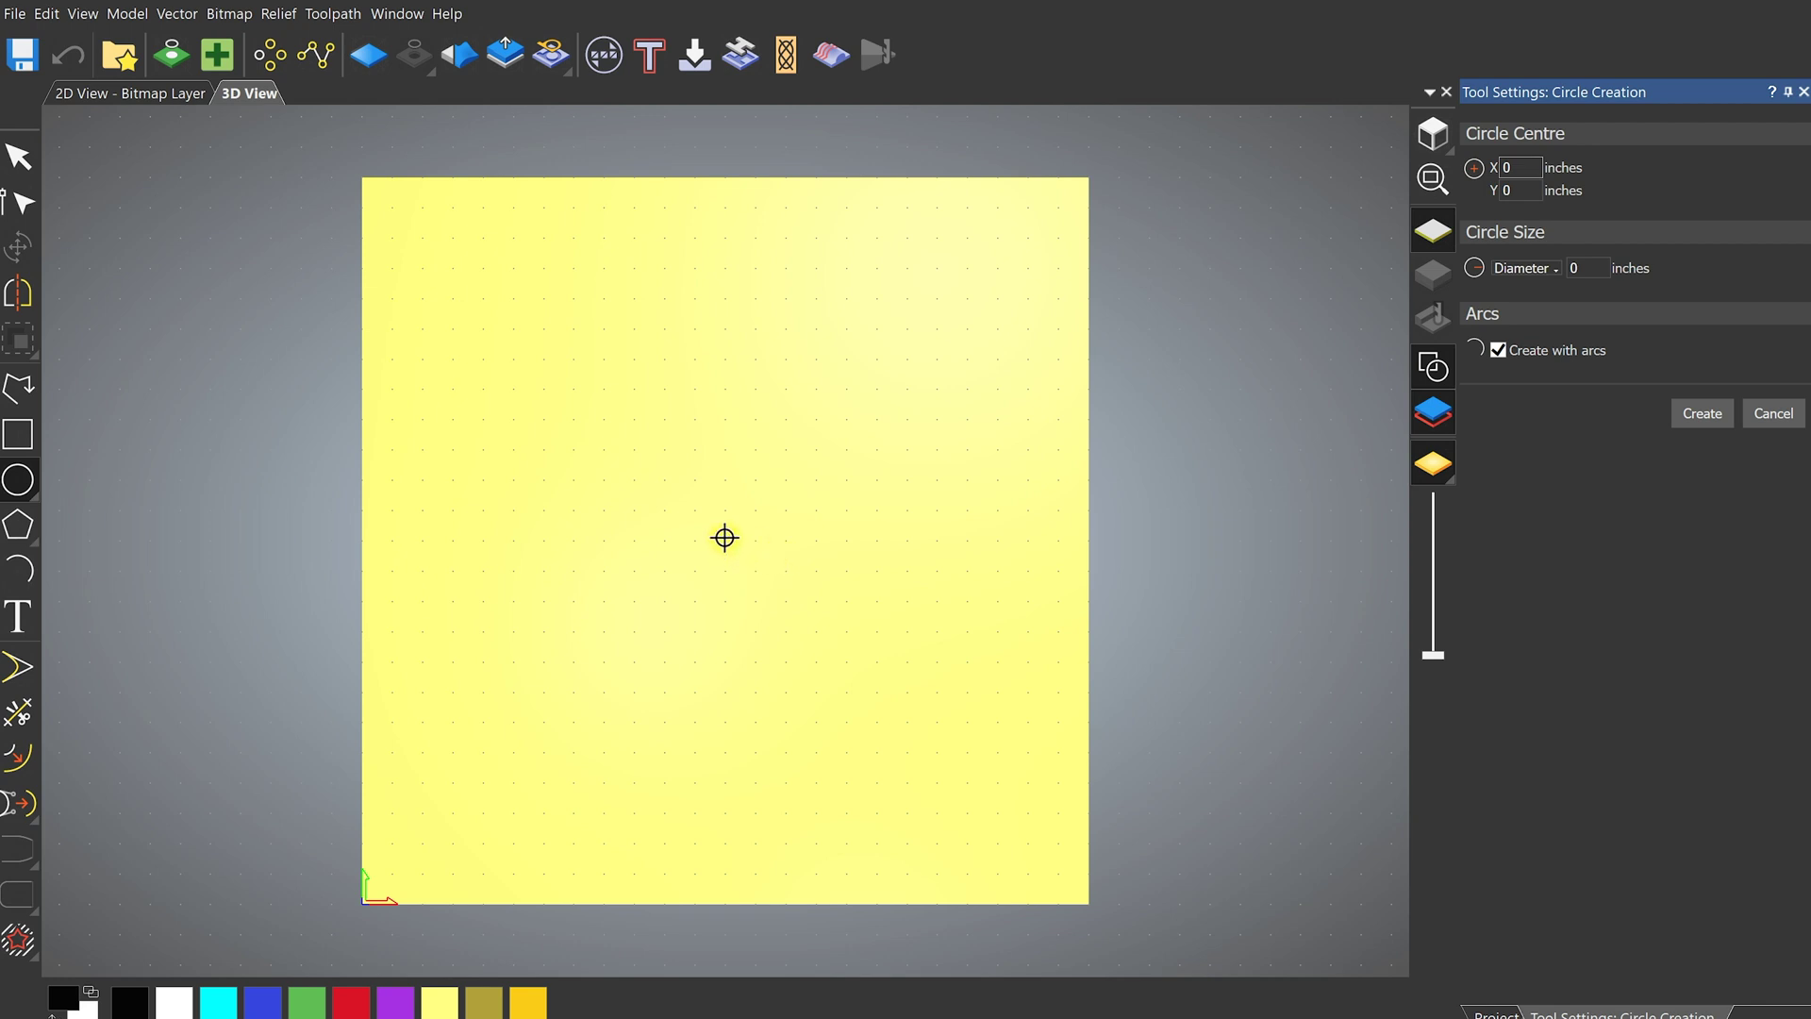
pyautogui.moveTo(725, 537); pyautogui.dragTo(951, 672)
pyautogui.doubleClick(1588, 269)
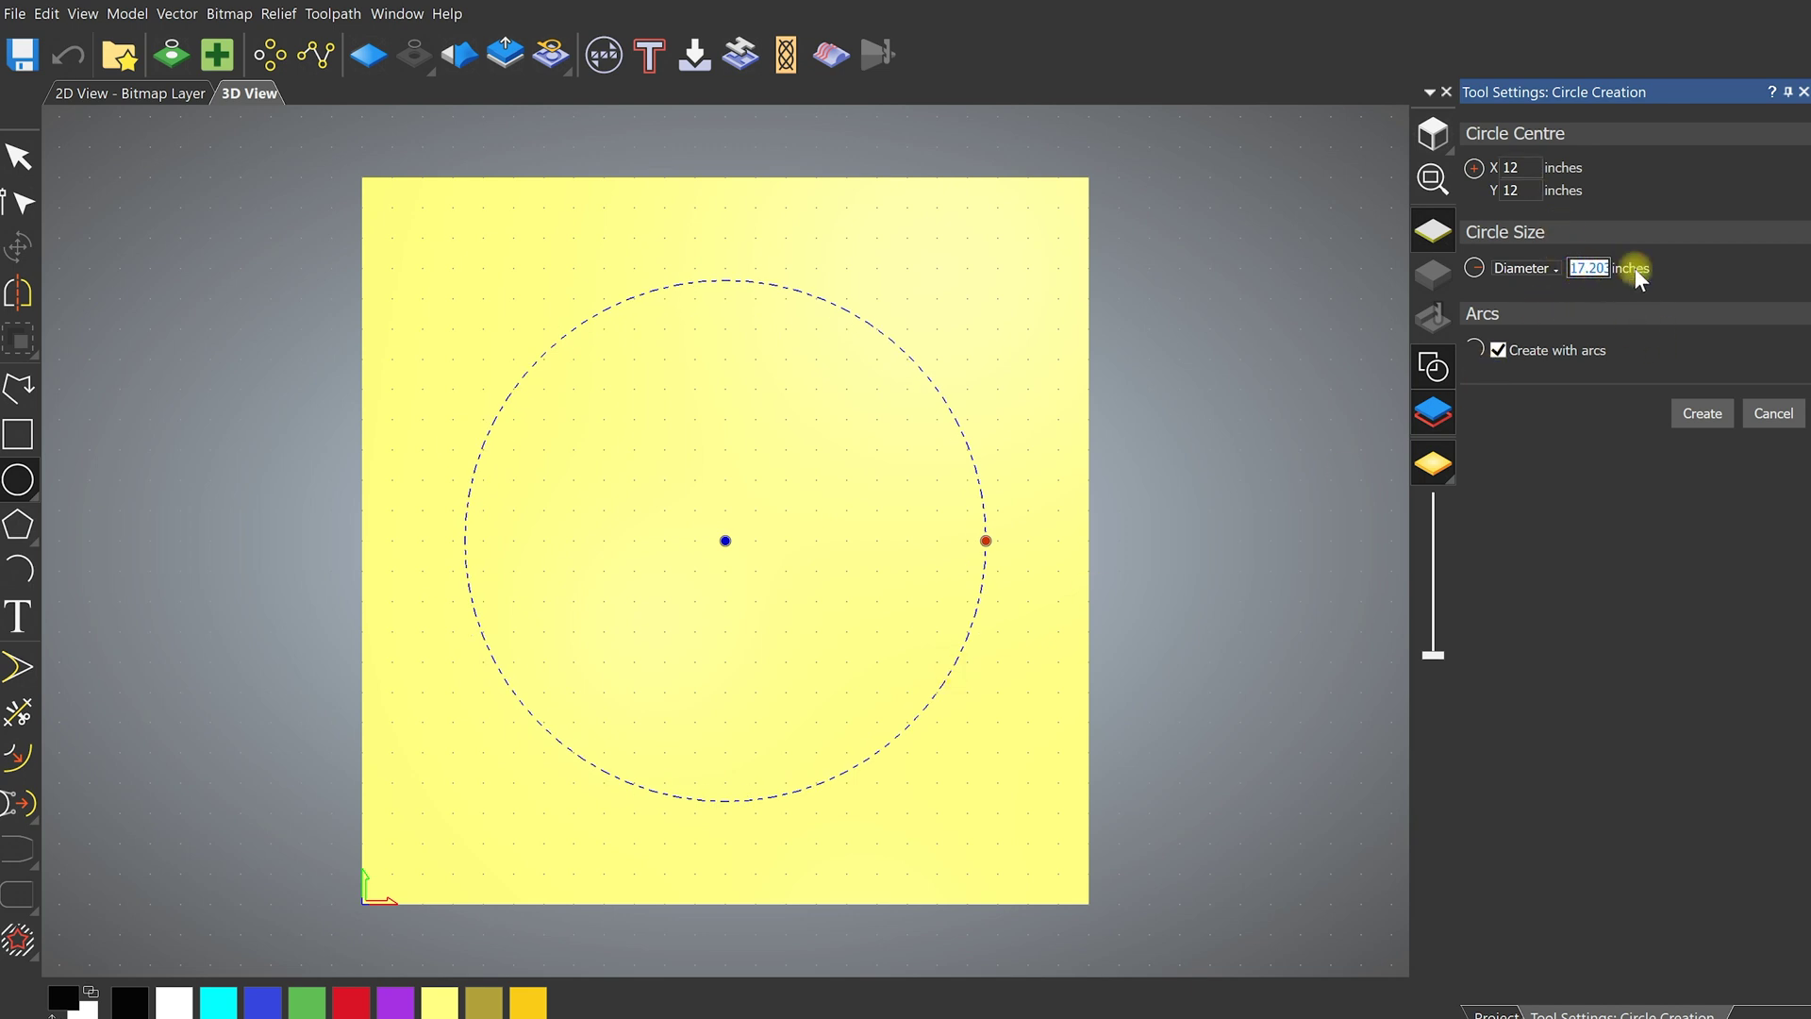
pyautogui.write('22')
pyautogui.click(1559, 267)
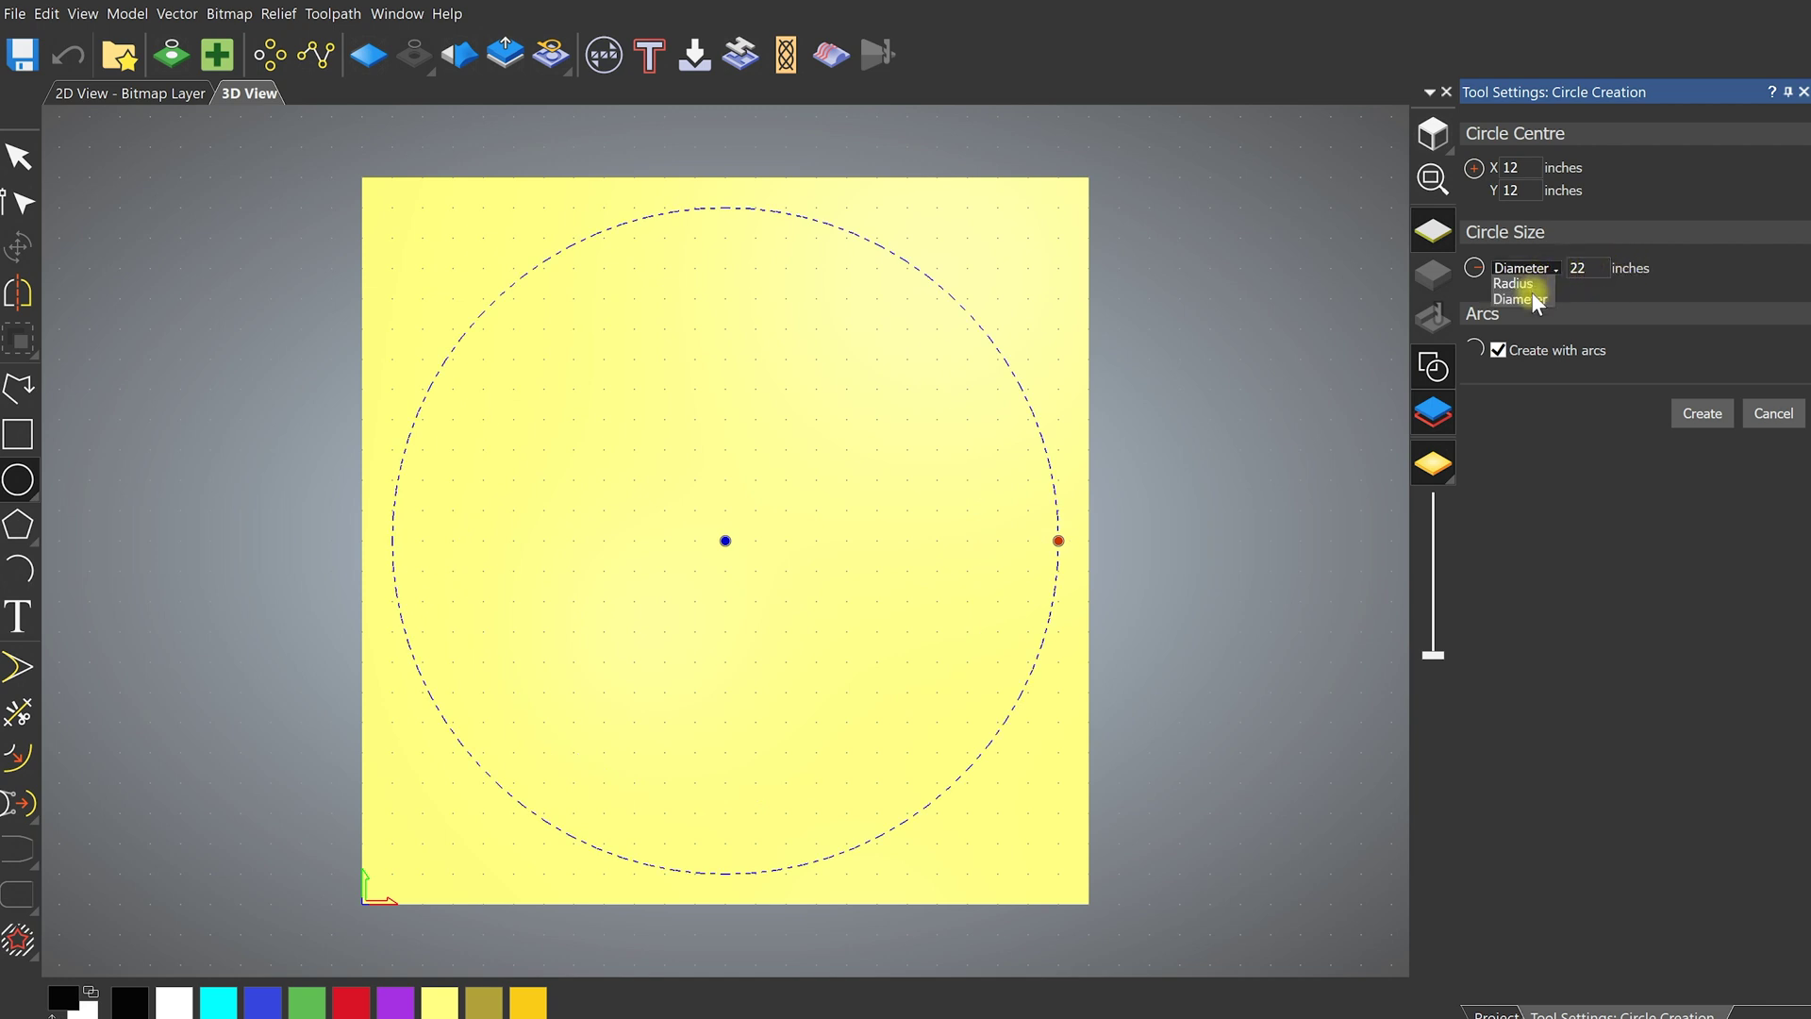
pyautogui.click(1700, 413)
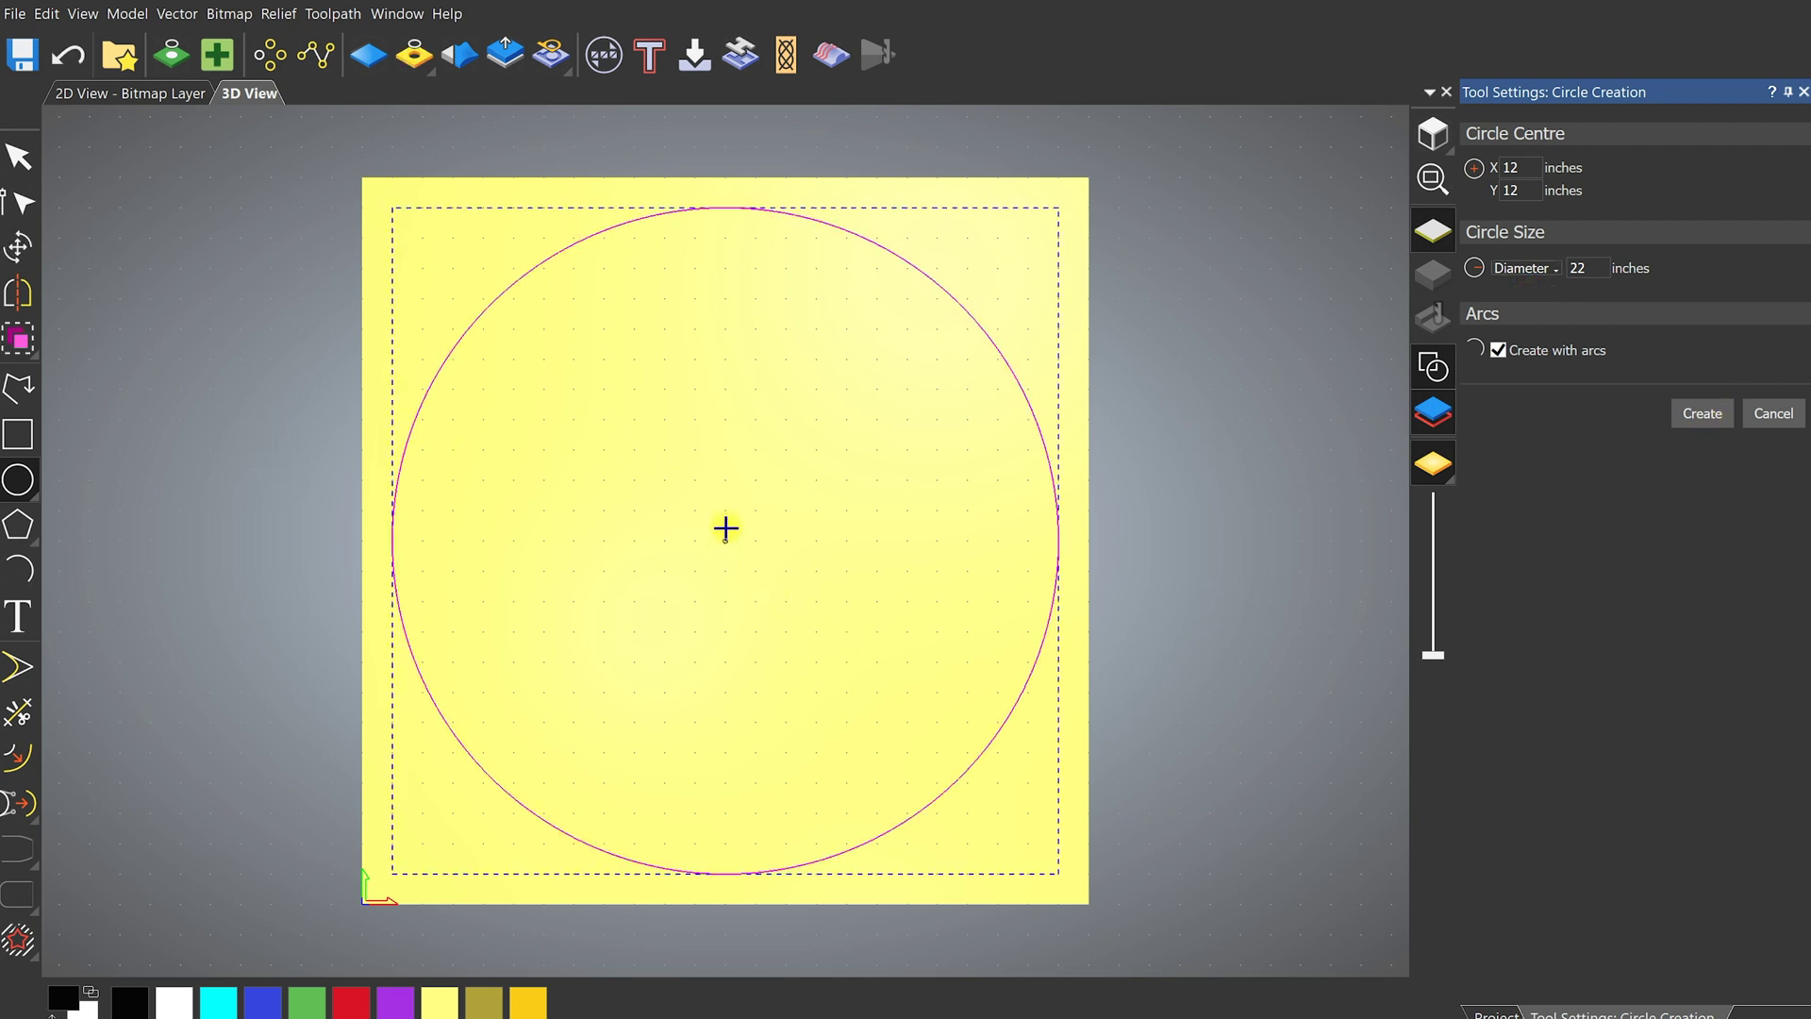
# Create a second, concentric circle with a 20 inch diameter at X 12, Y 12
pyautogui.moveTo(728, 540); pyautogui.dragTo(926, 654)
pyautogui.doubleClick(1583, 266)
pyautogui.write('20')
pyautogui.press('Tab')
pyautogui.click(1713, 416)
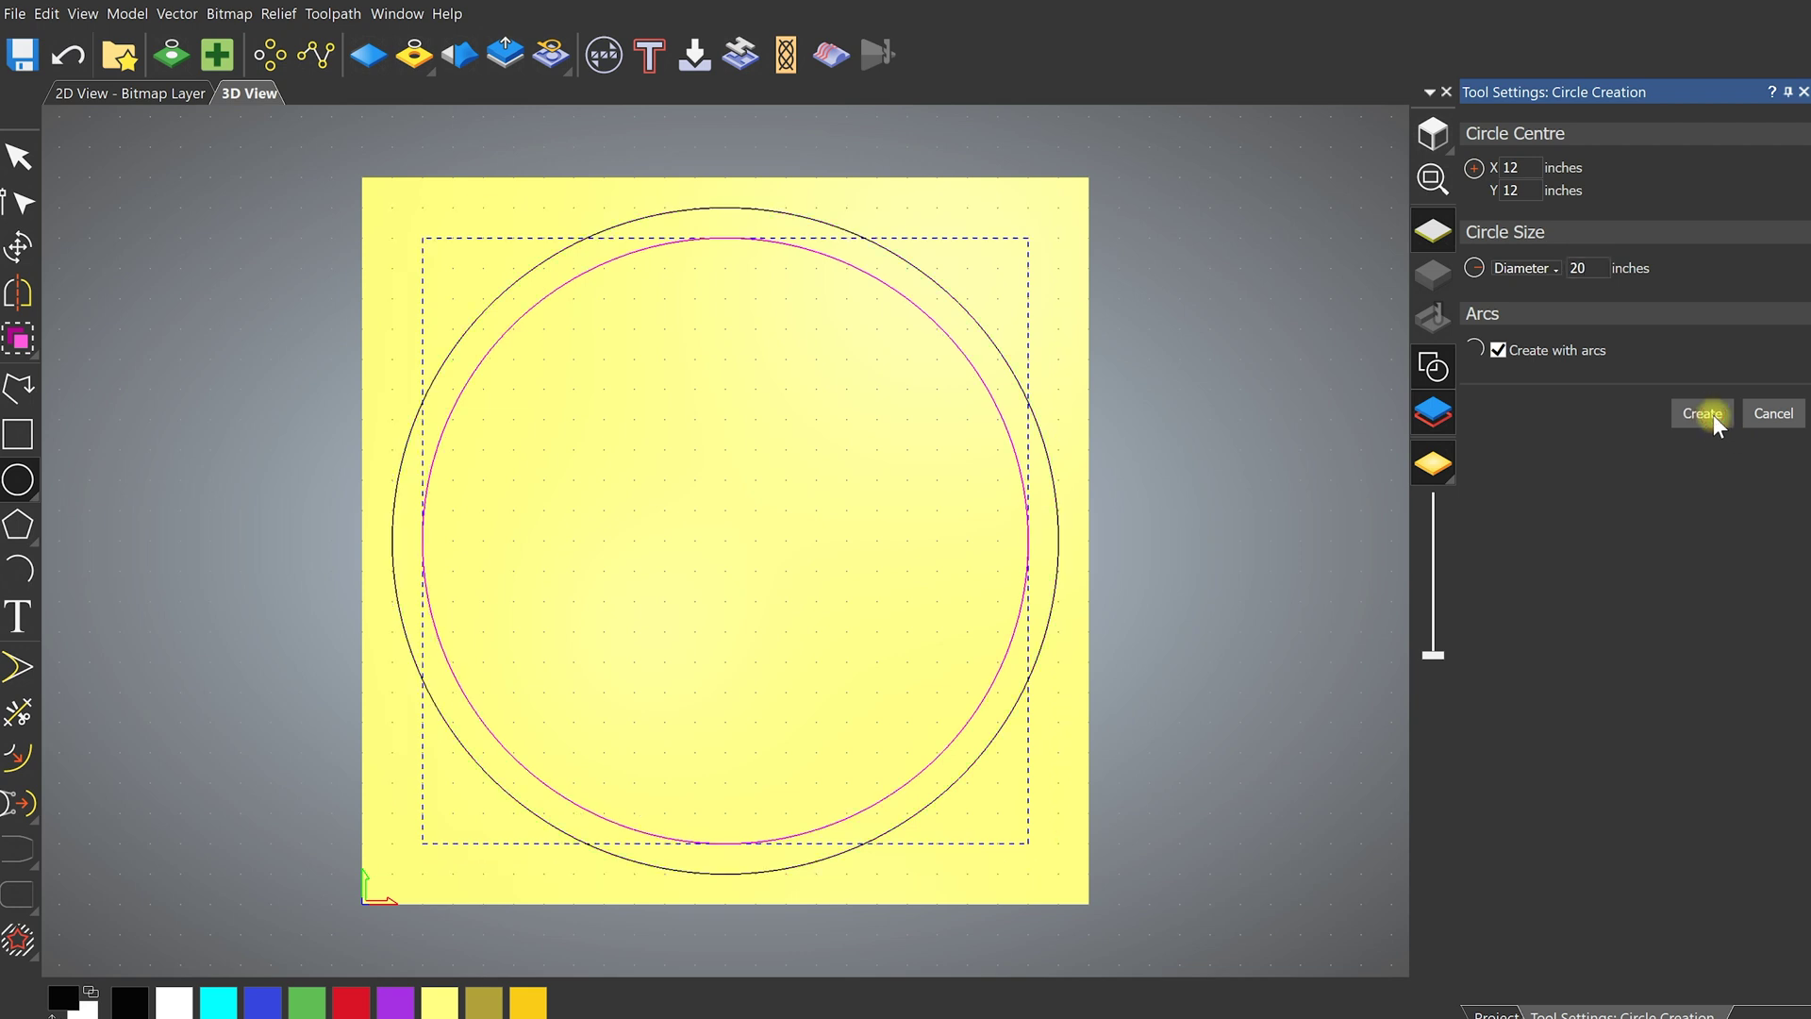
# Create the text MAKER in Javanese Text, 4 inches in size, as a straight line detached from the circle's curve
pyautogui.click(18, 618)
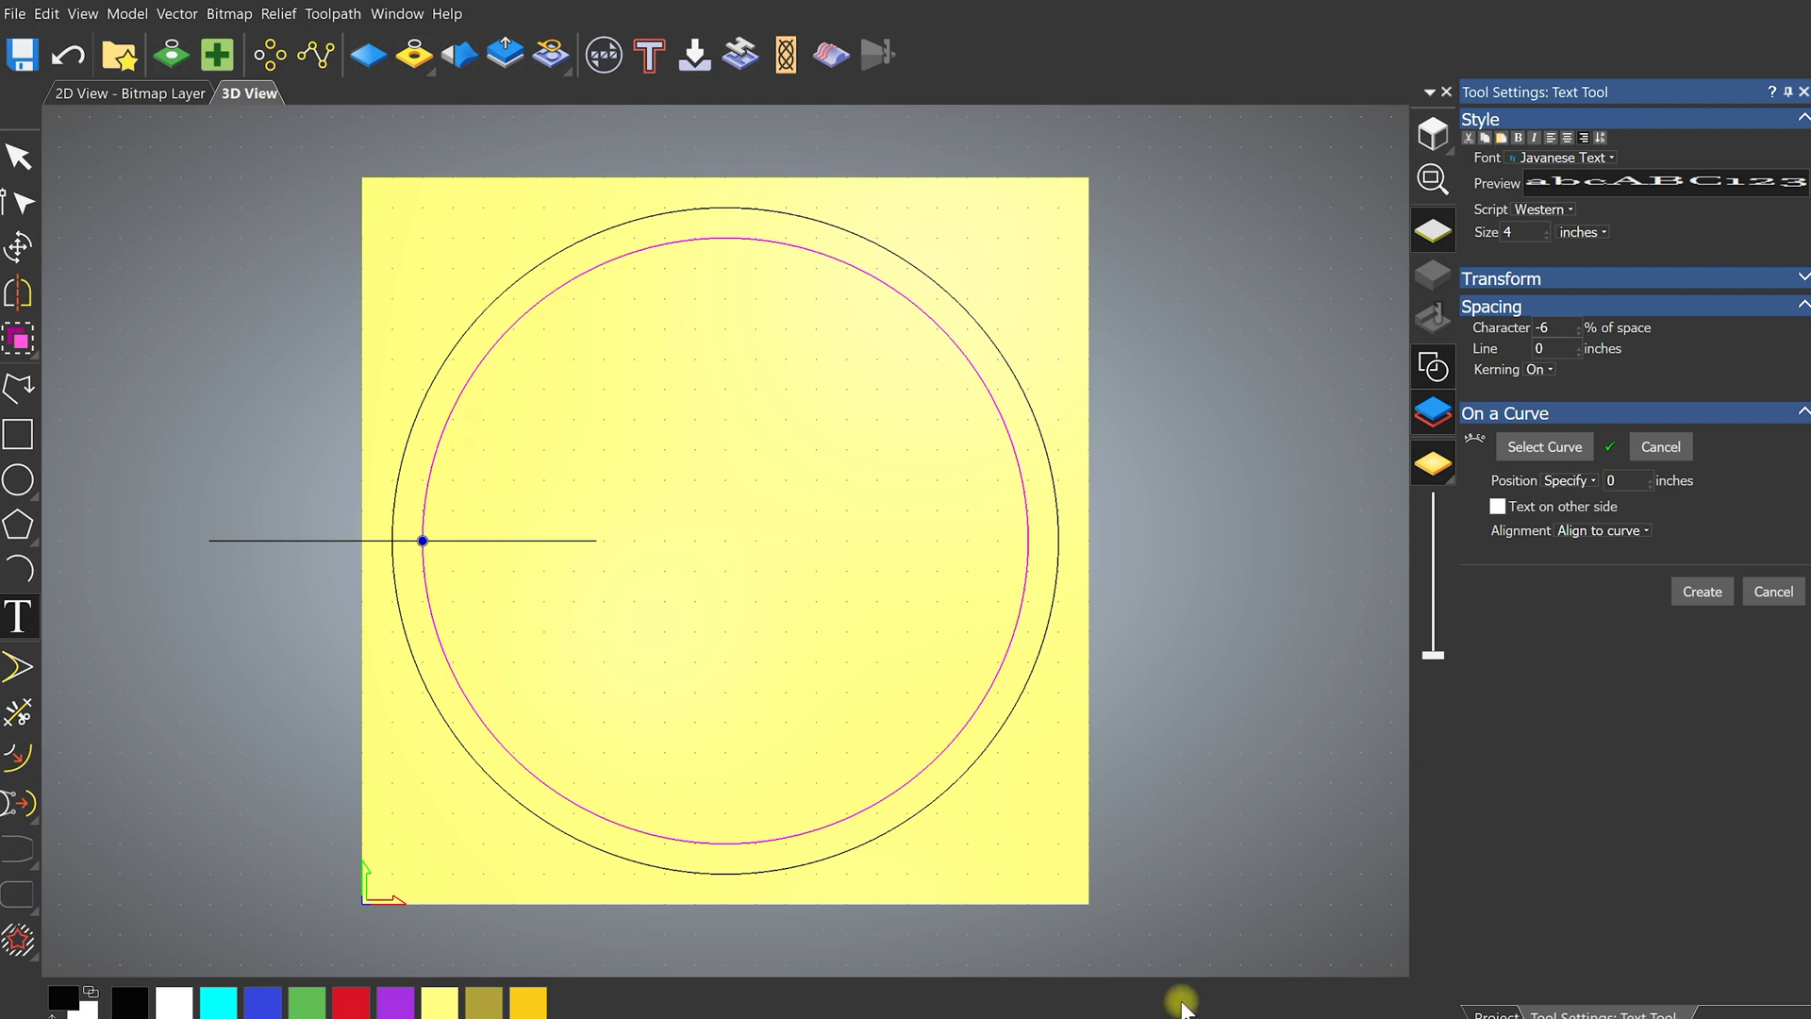
pyautogui.write('REVAM')
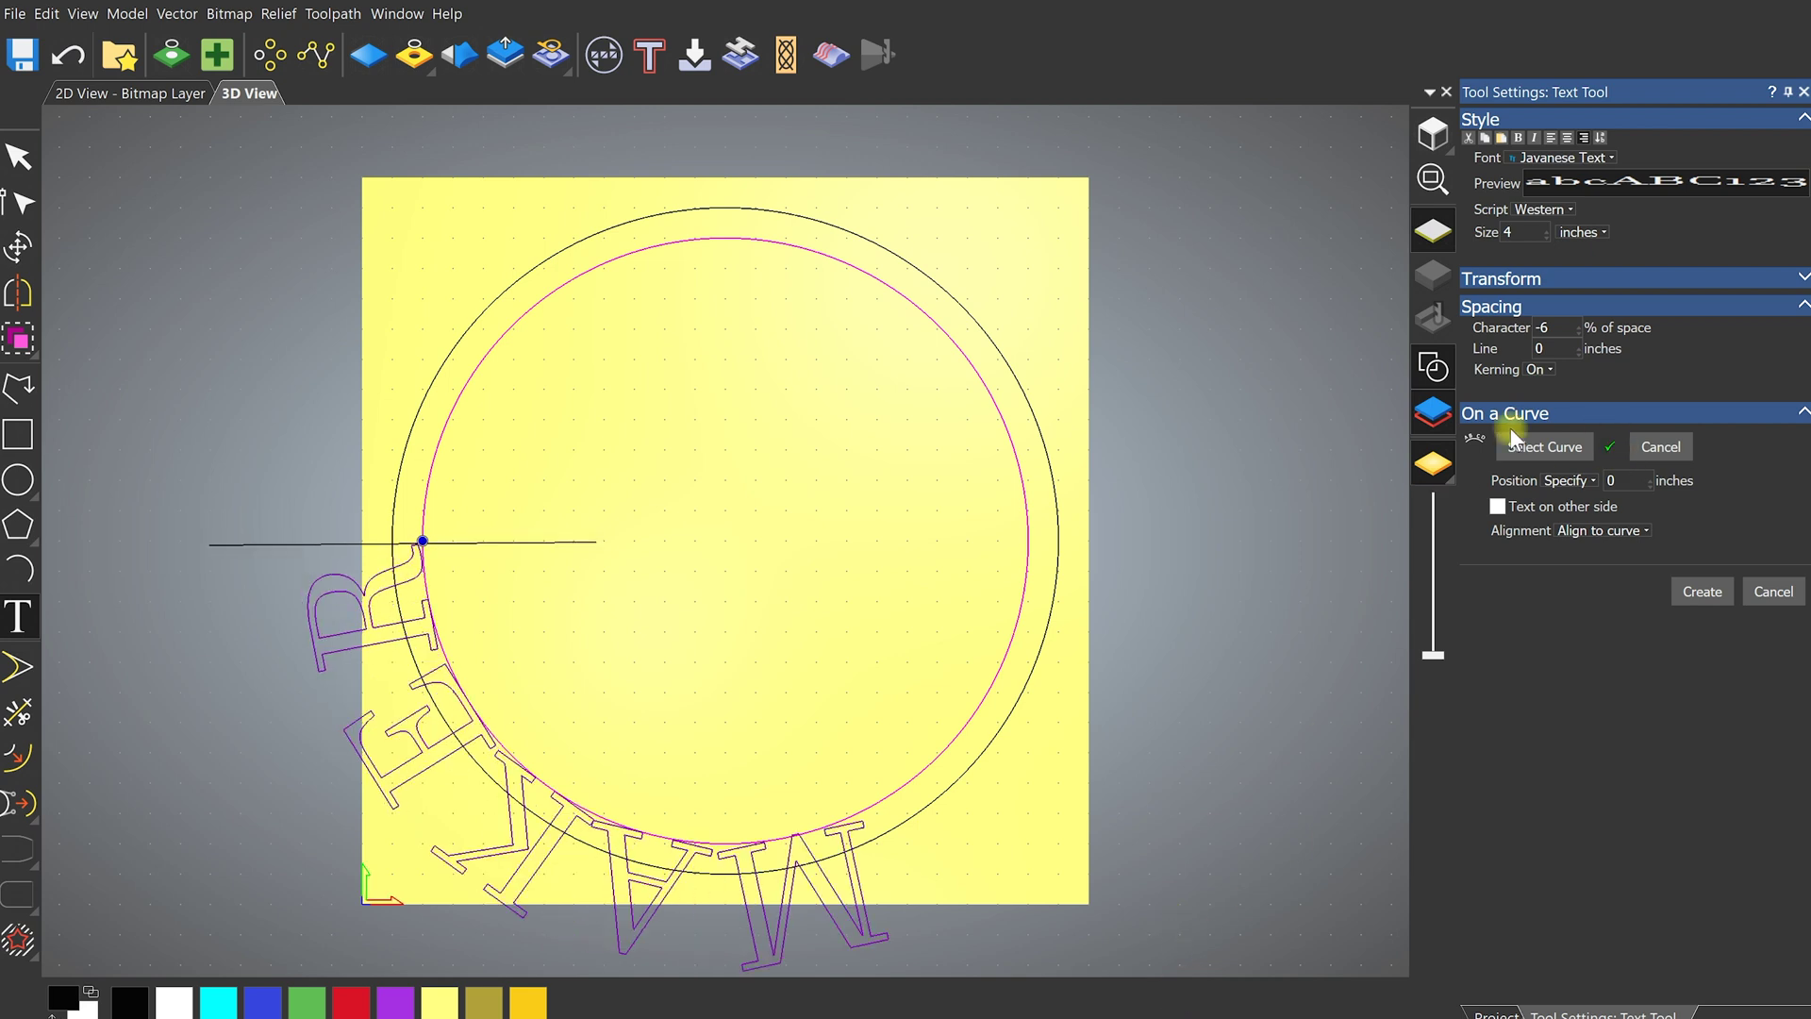
pyautogui.moveTo(421, 539); pyautogui.dragTo(861, 449)
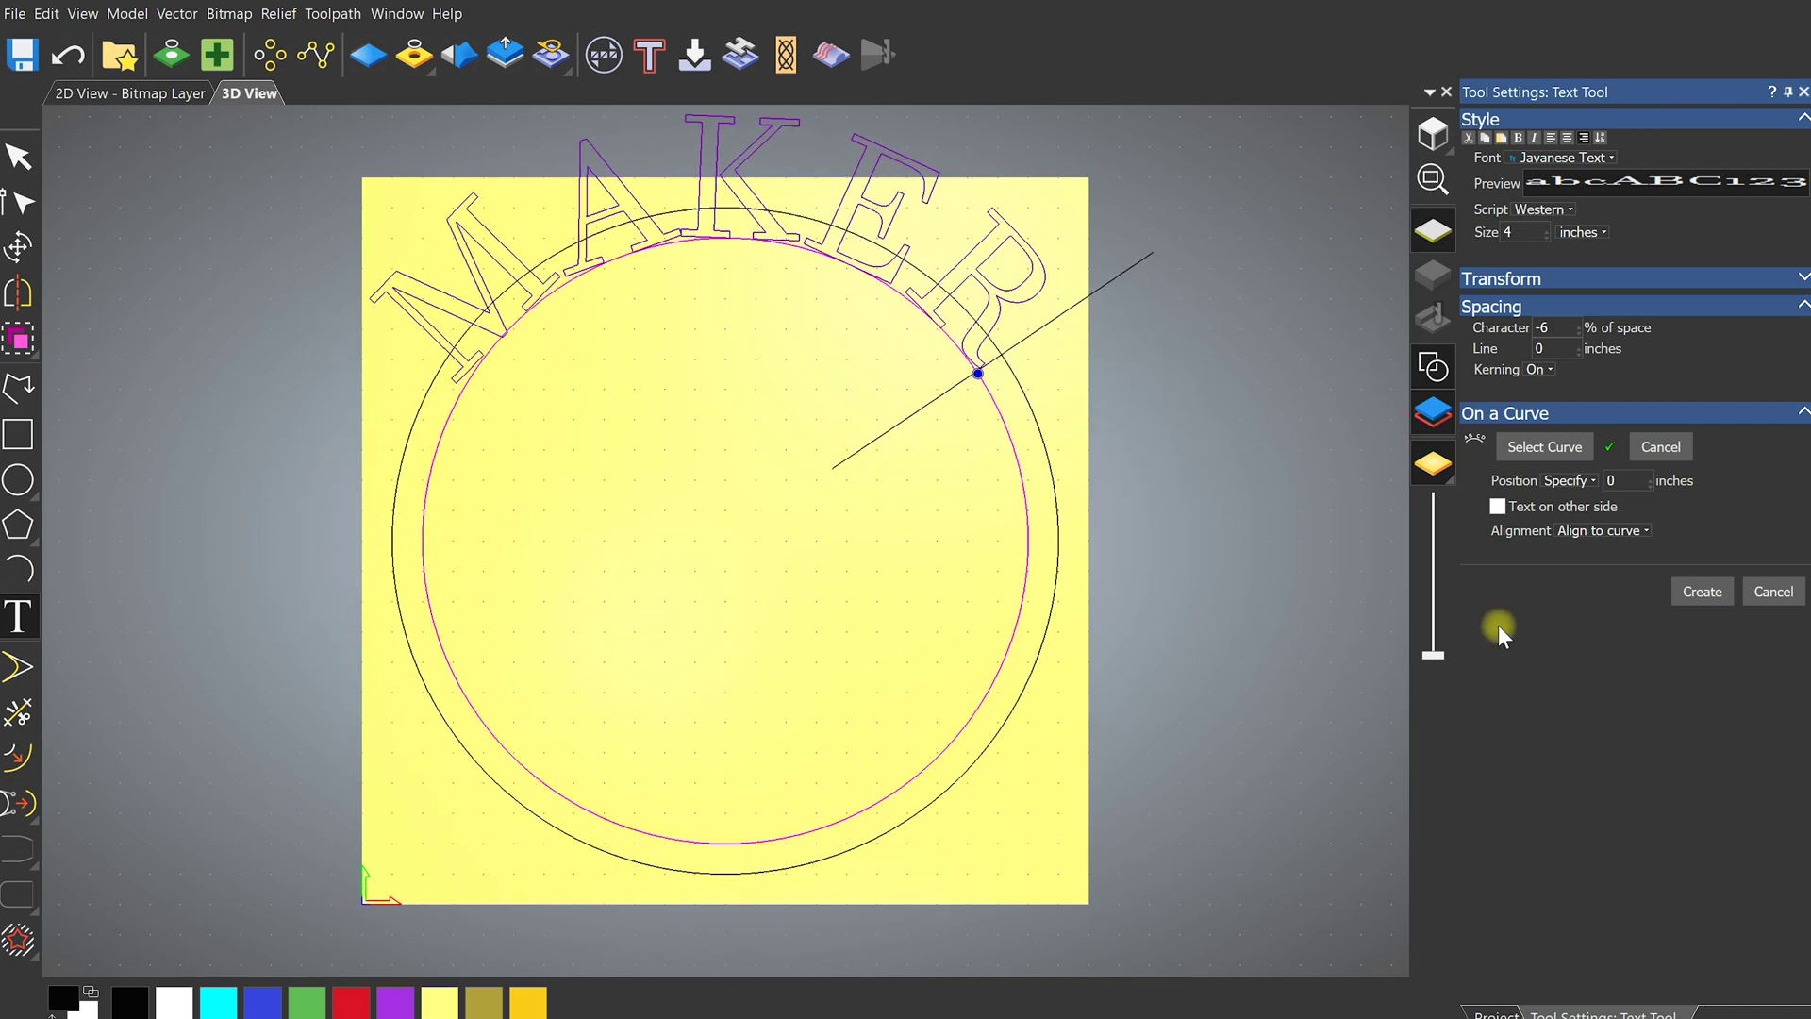
pyautogui.moveTo(978, 374); pyautogui.dragTo(984, 382)
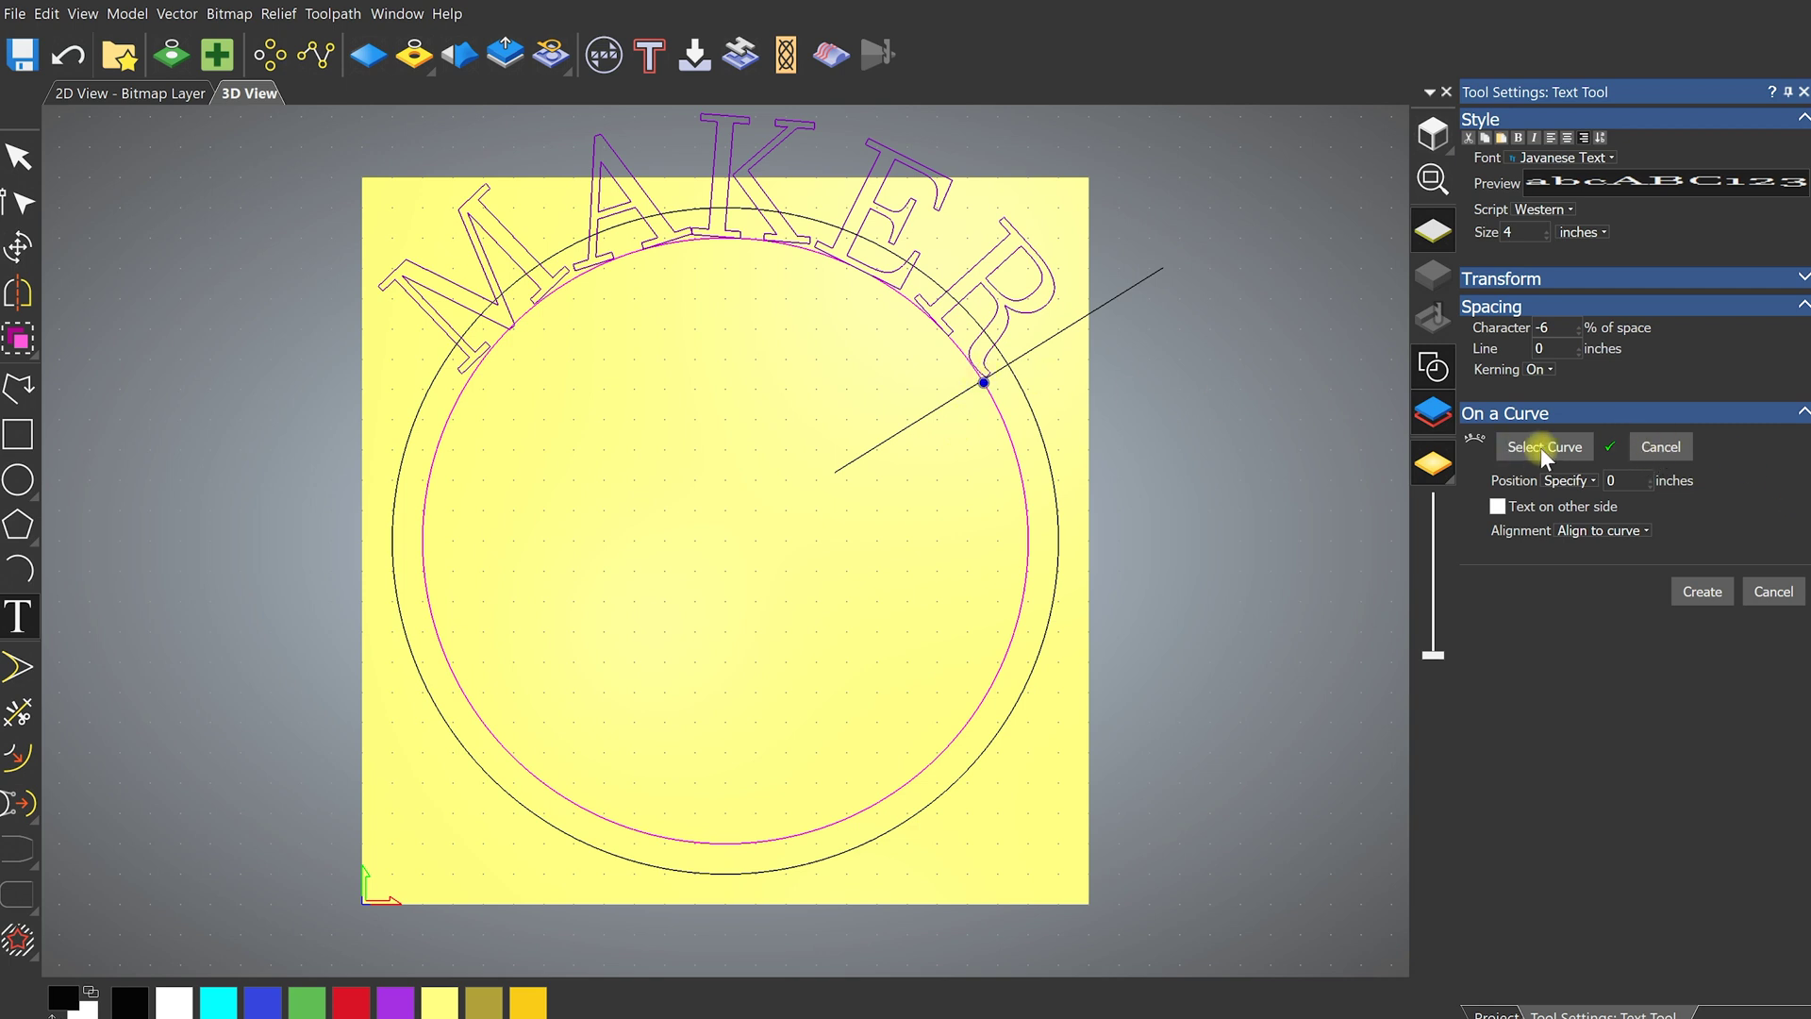
pyautogui.click(1655, 446)
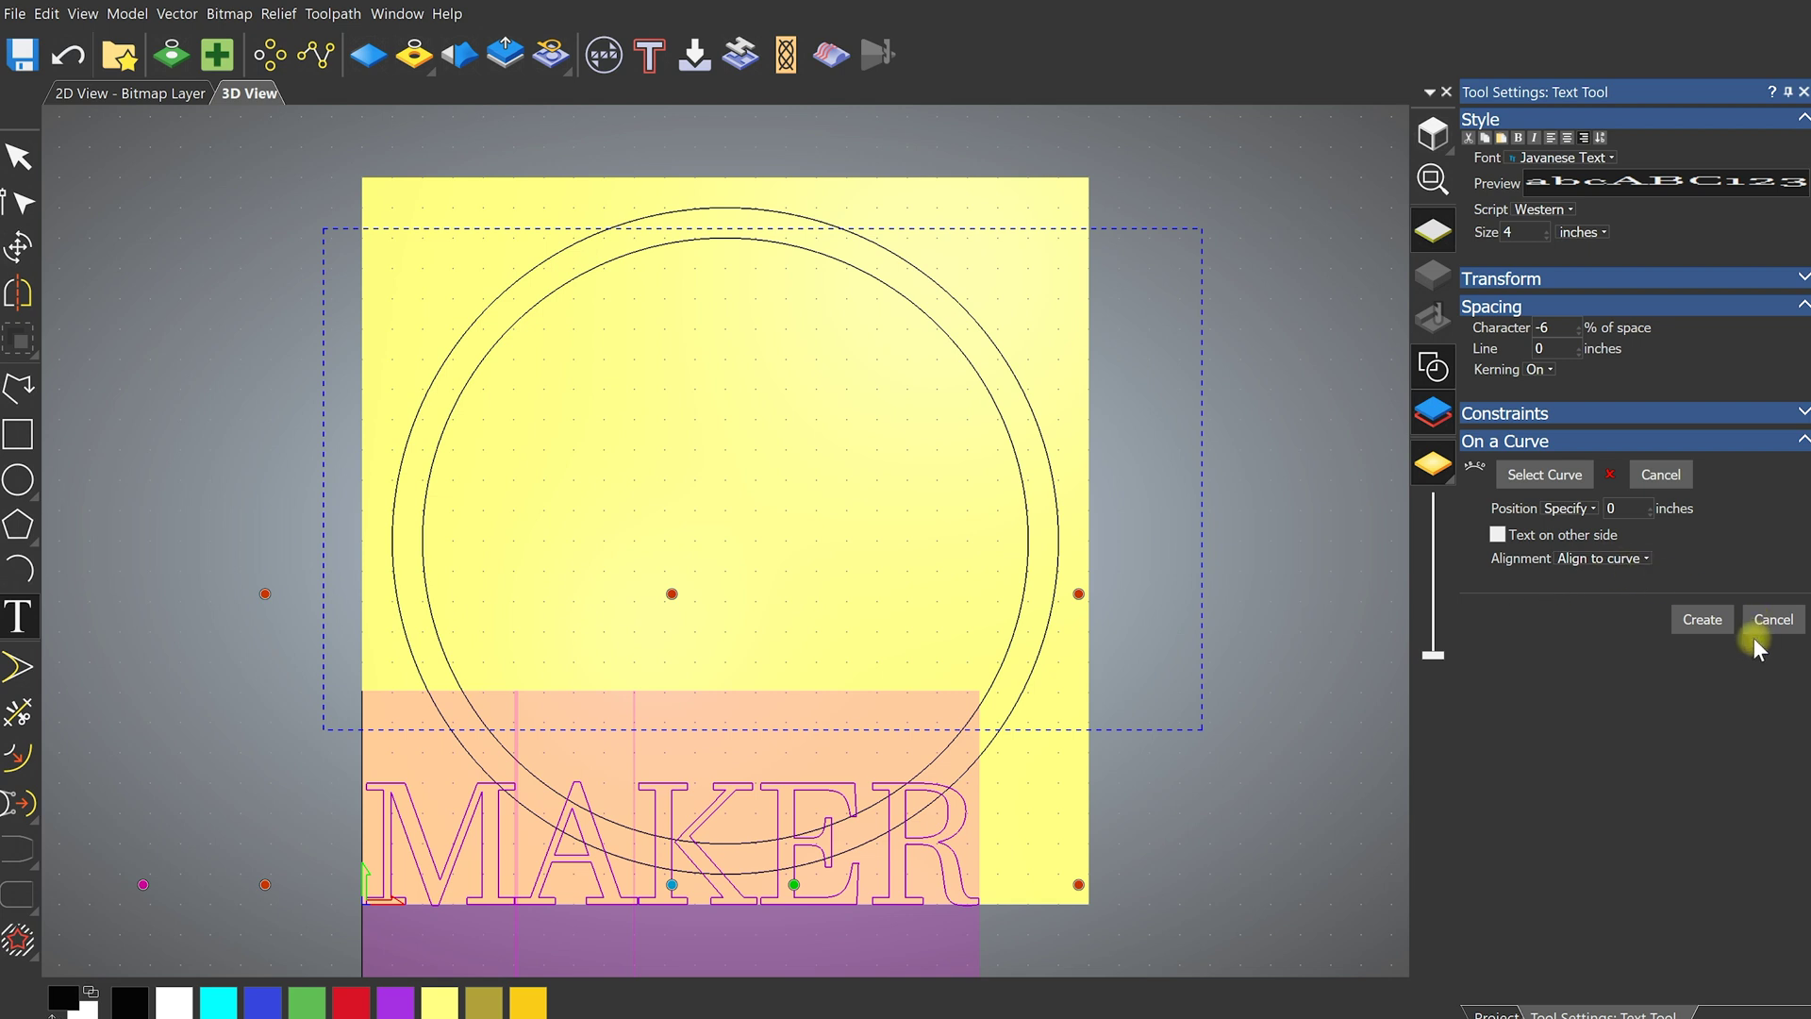
pyautogui.click(1694, 613)
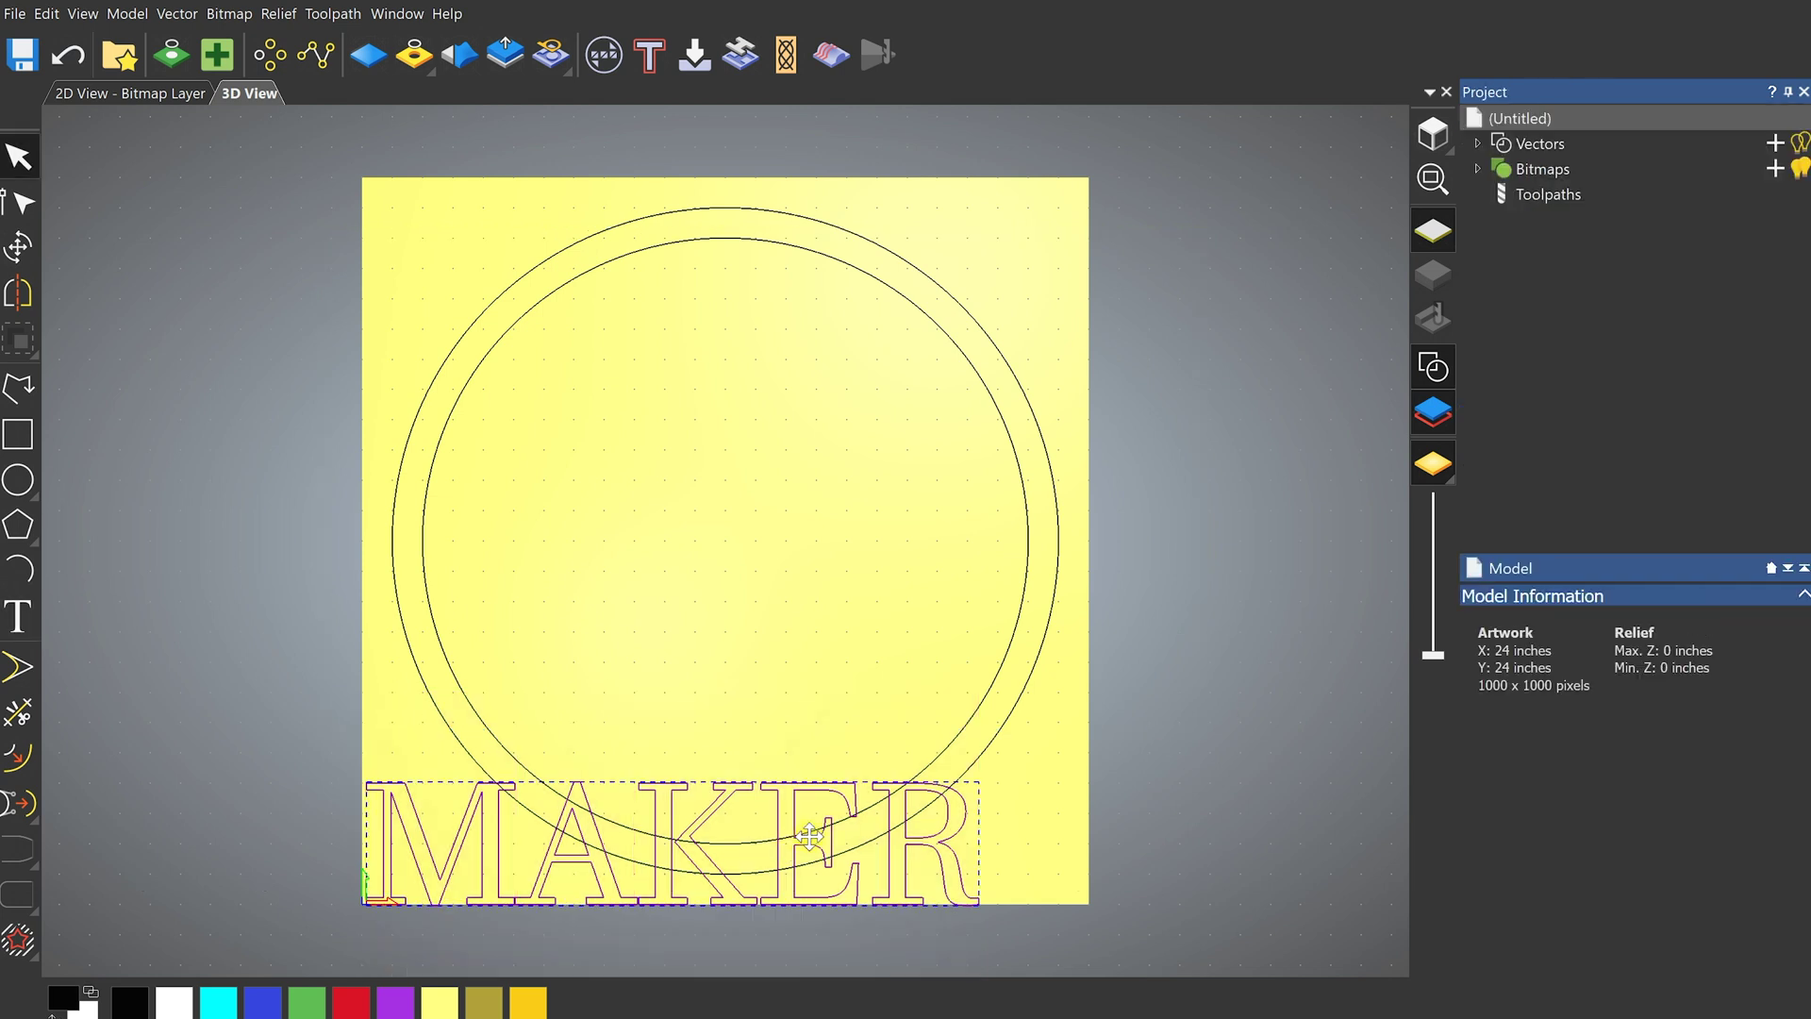
# Position the MAKER text across the middle of the circles so that it spans the inner circle
pyautogui.moveTo(809, 836); pyautogui.dragTo(835, 559)
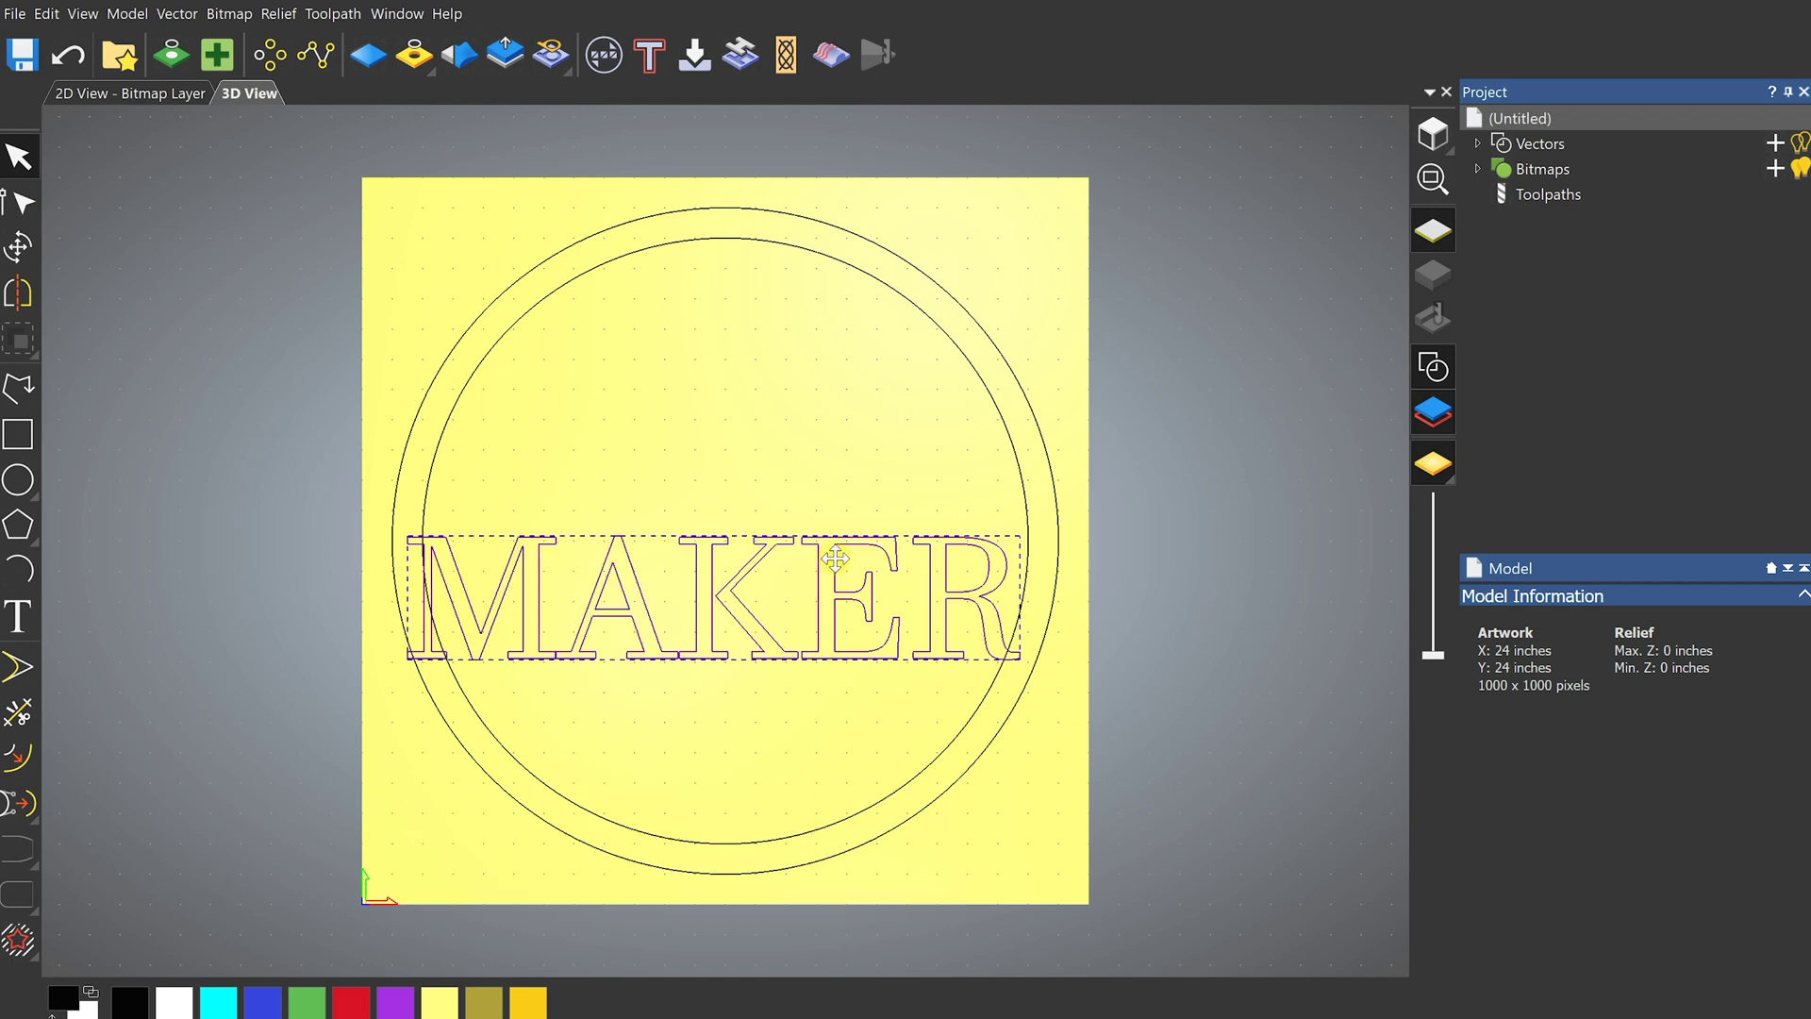
pyautogui.moveTo(835, 558)
pyautogui.mouseDown()
pyautogui.moveTo(896, 630)
pyautogui.moveTo(868, 548)
pyautogui.mouseUp()
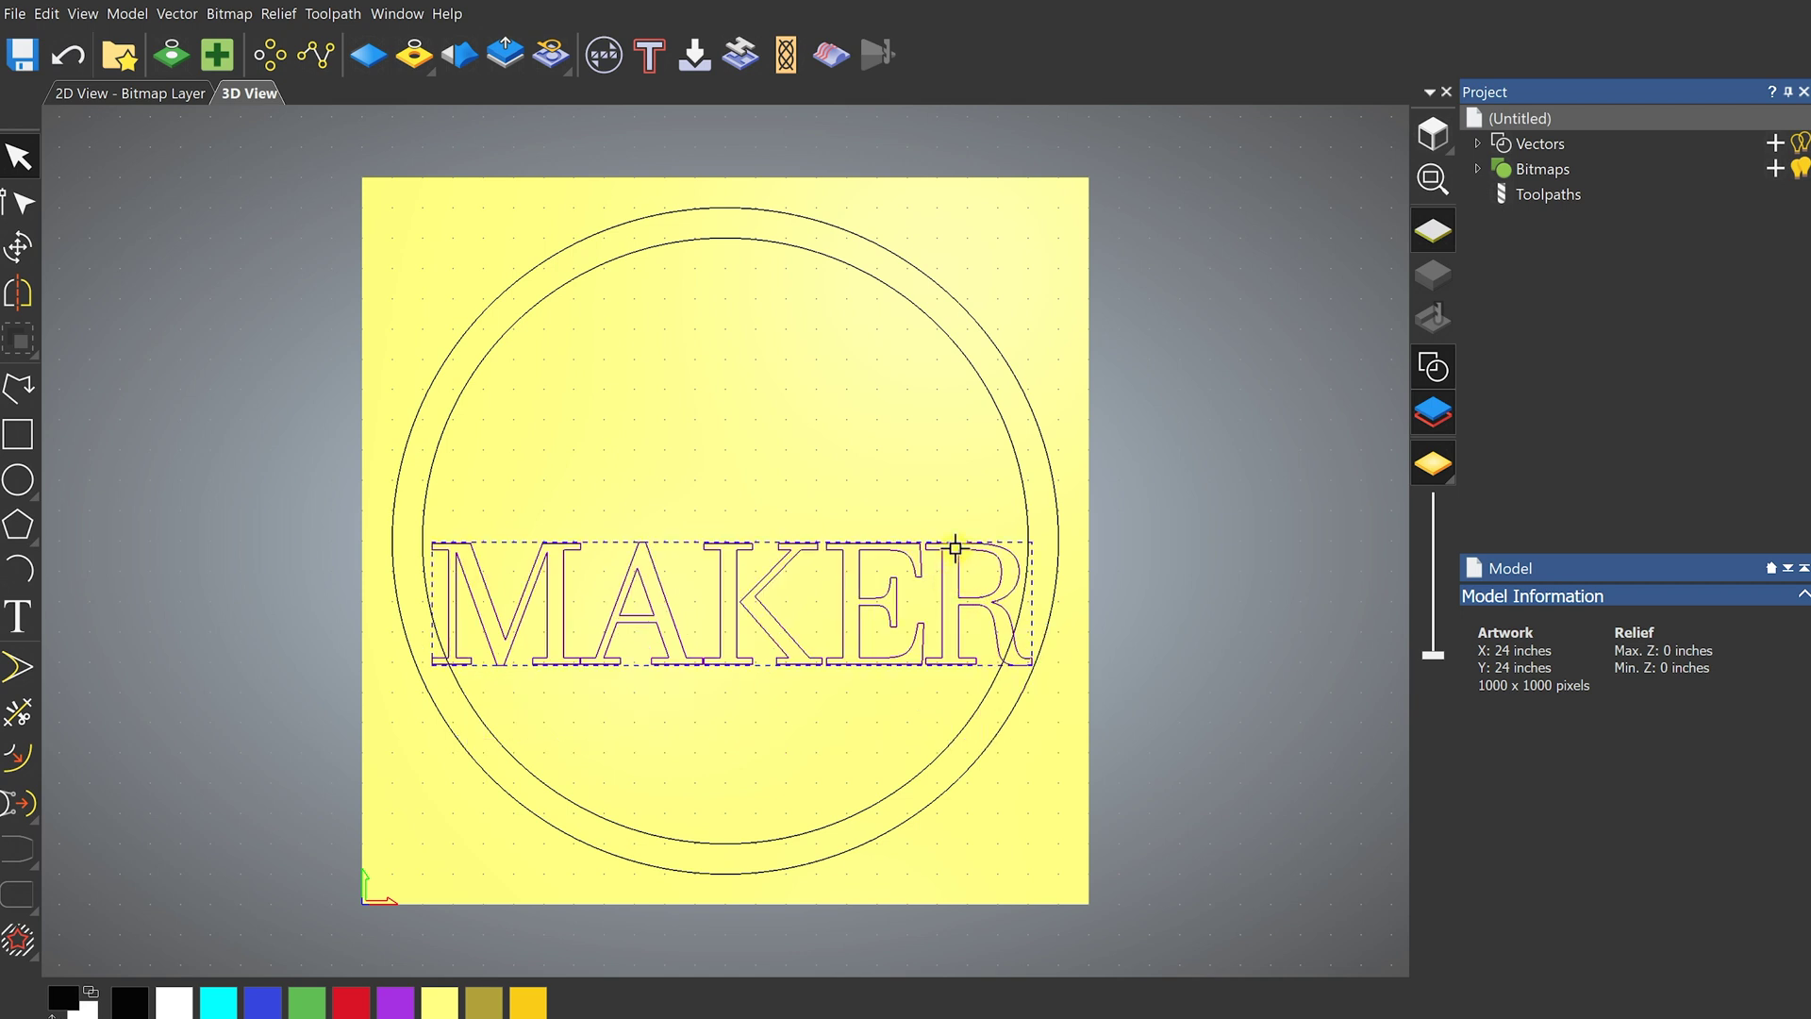
pyautogui.moveTo(959, 570); pyautogui.dragTo(953, 507)
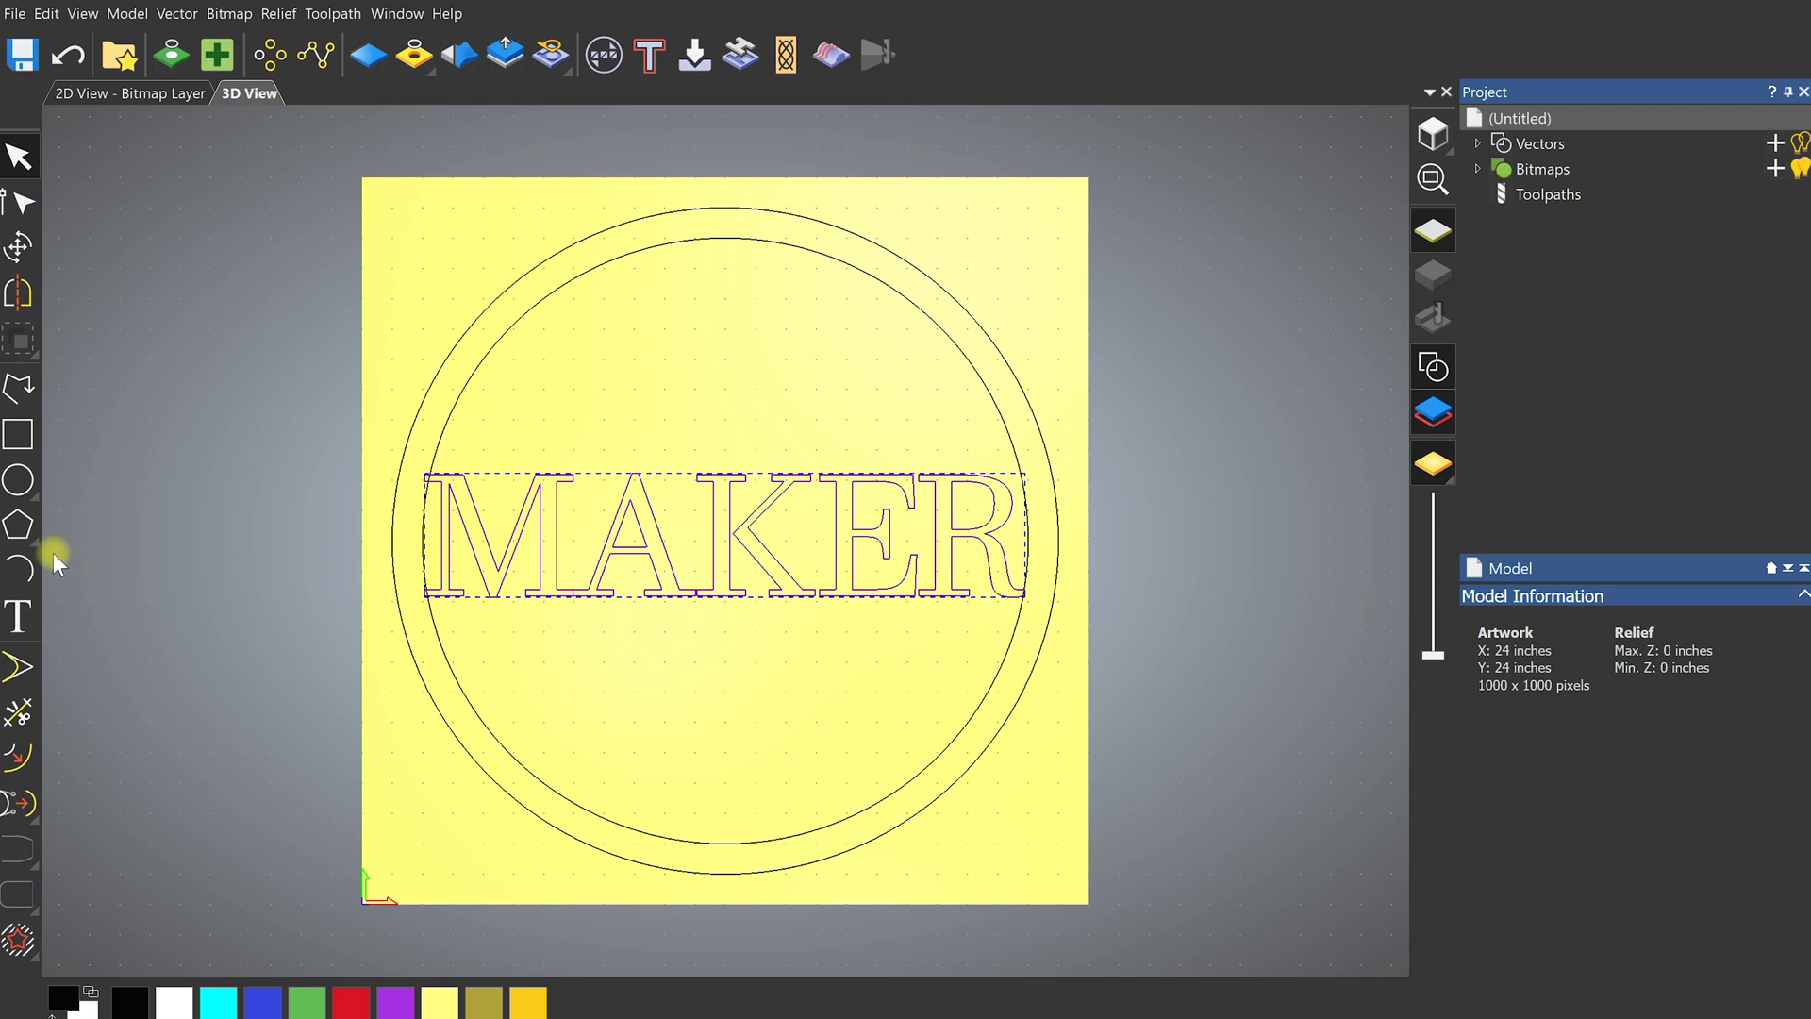
# Create a thin horizontal rectangle about 20.7 by 0.6 inches along the top of the MAKER letters
pyautogui.click(17, 434)
pyautogui.moveTo(414, 470); pyautogui.dragTo(1042, 456)
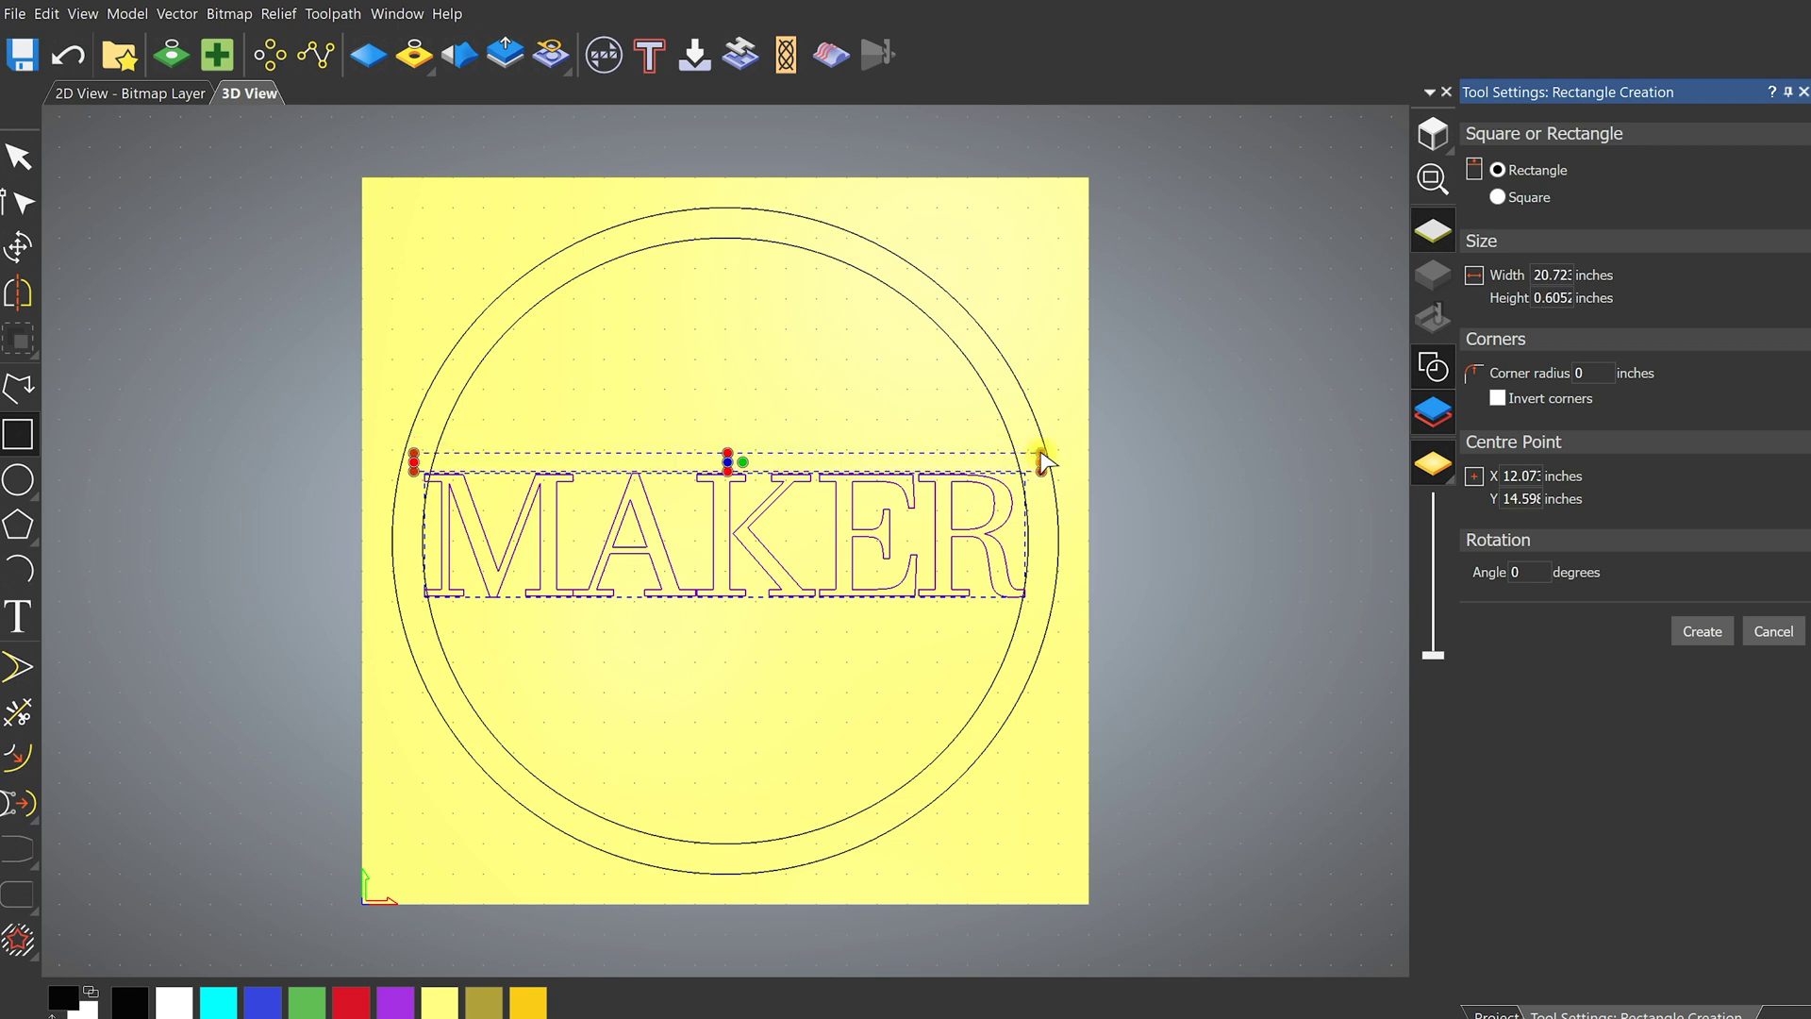
pyautogui.click(1704, 631)
# Nudge the thin rectangle down until it slightly overlaps the tops of the MAKER letters
pyautogui.click(803, 453)
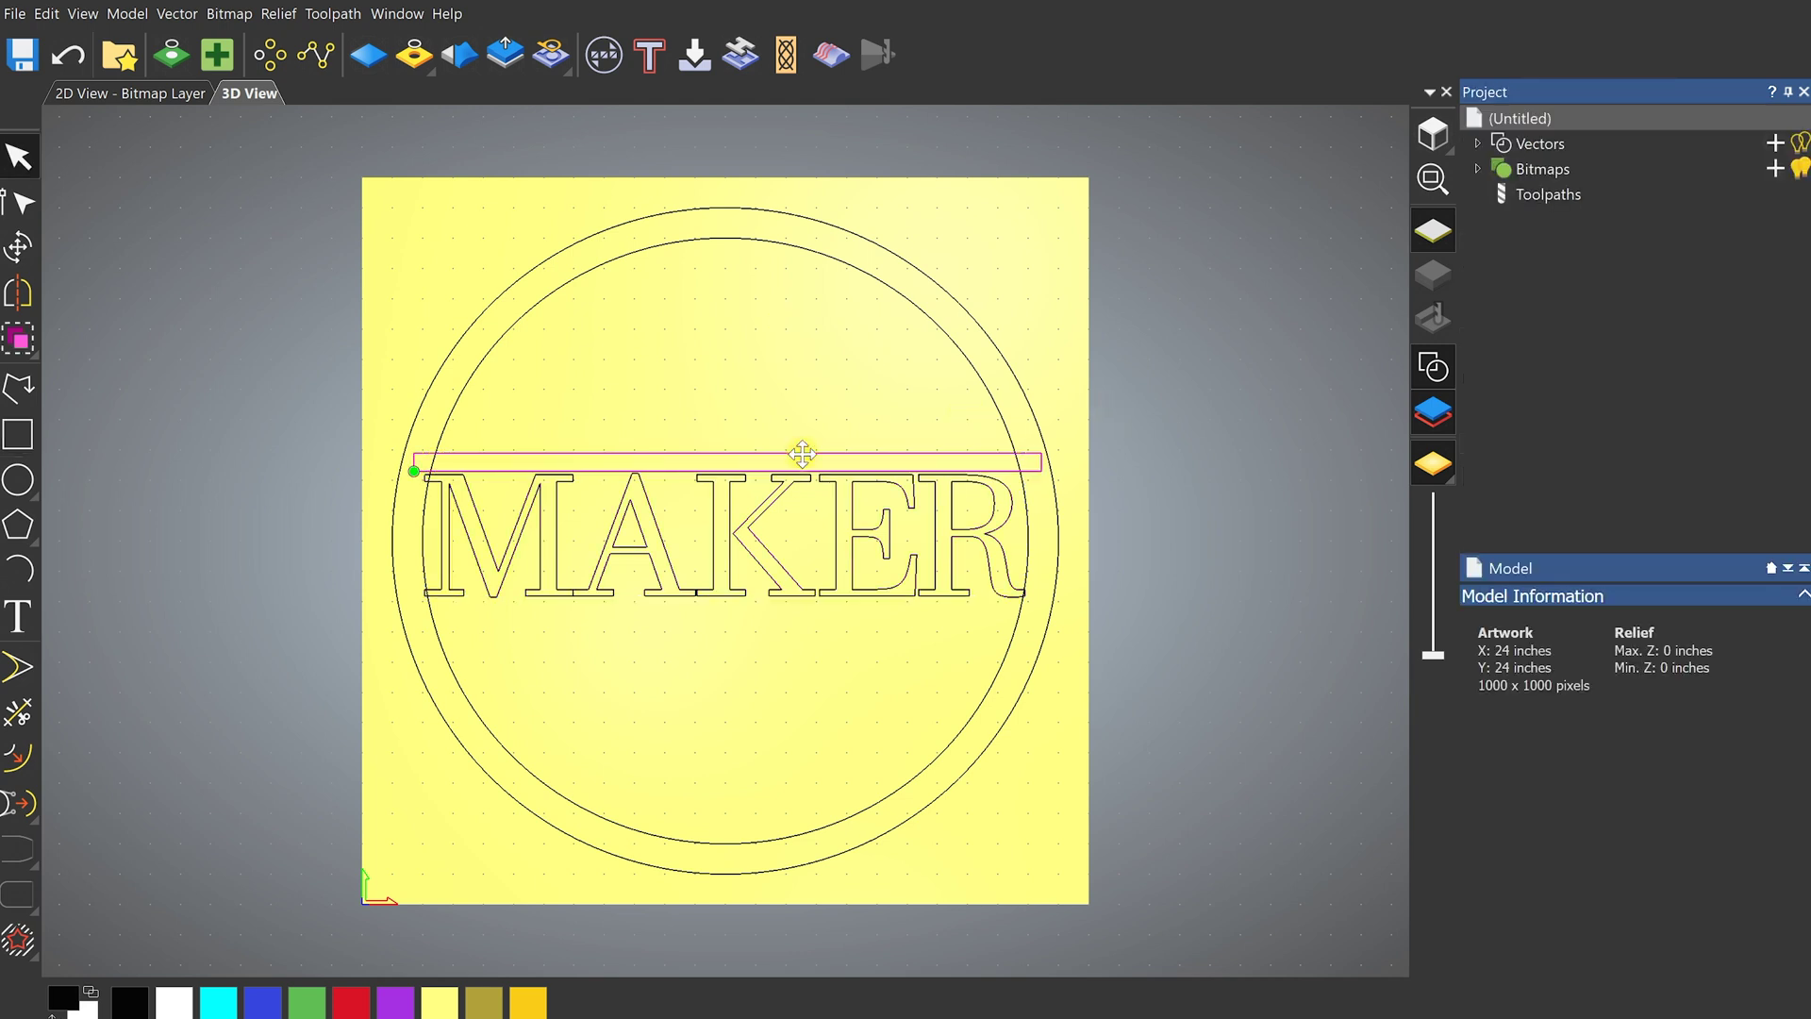
pyautogui.press('Down')
pyautogui.press('Down')
pyautogui.press('Down')
pyautogui.press('Down')
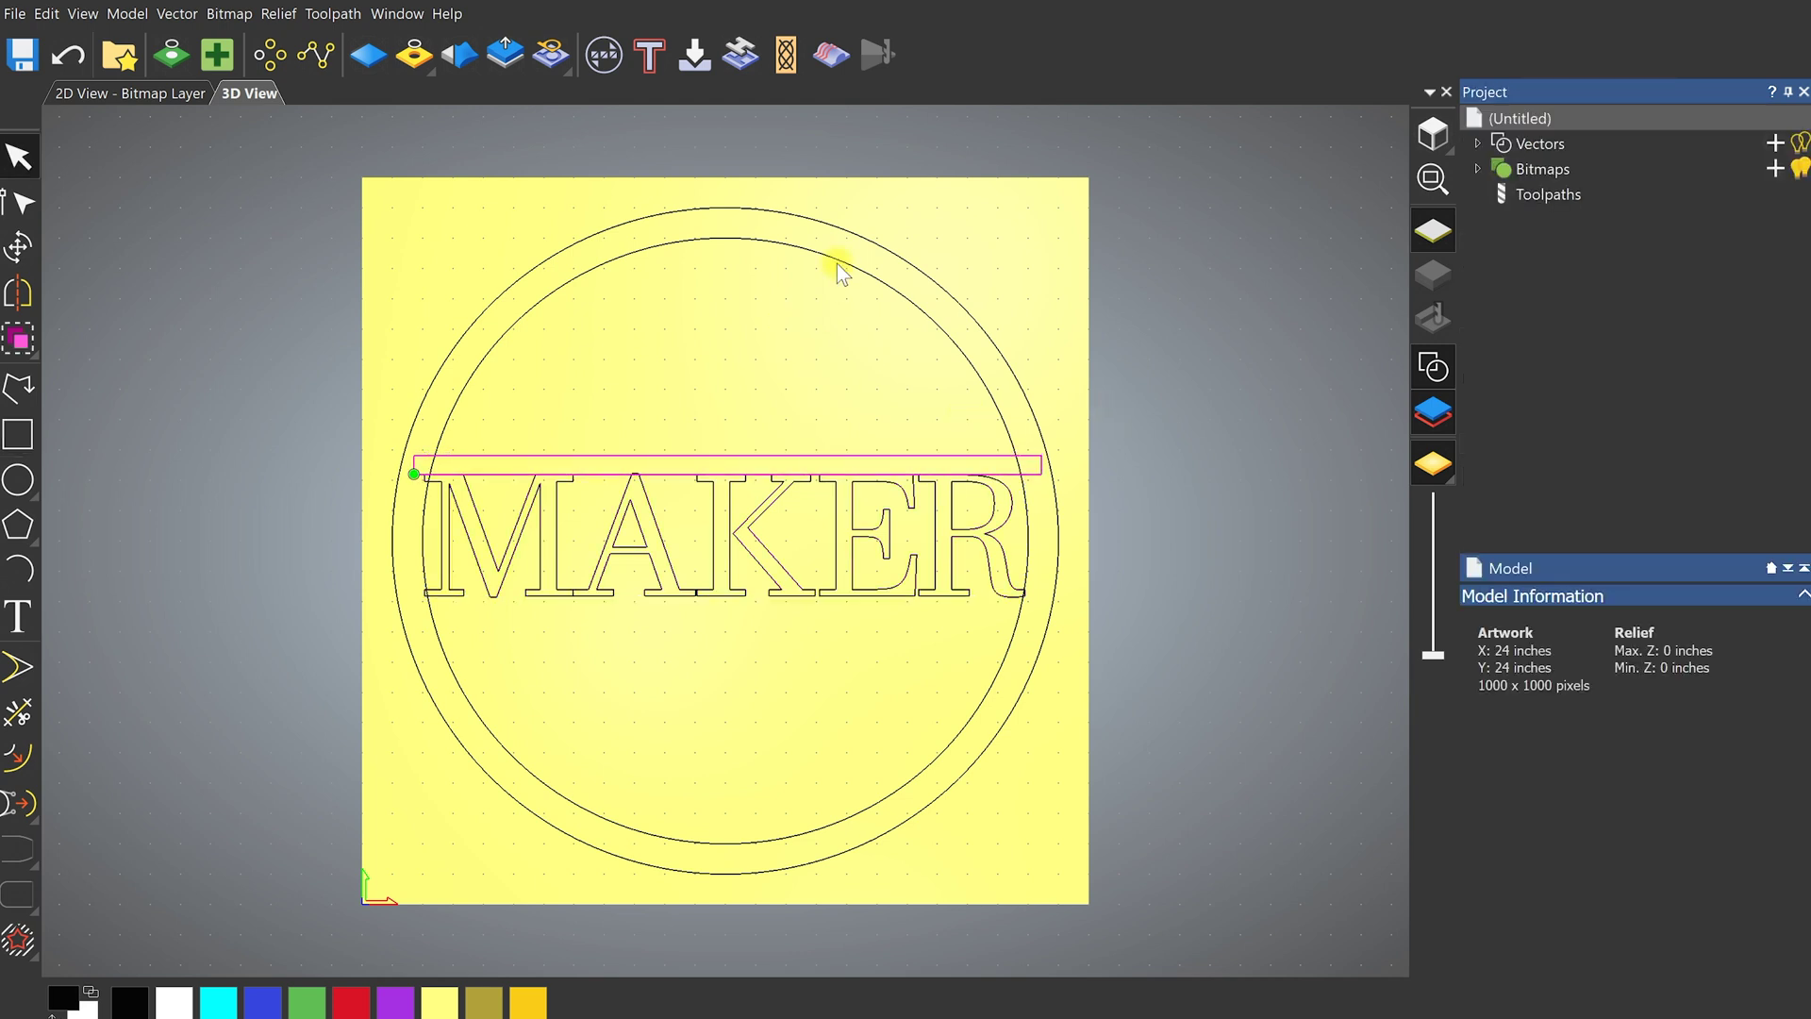
pyautogui.press('Down')
pyautogui.press('Down')
pyautogui.press('Down')
pyautogui.press('Down')
pyautogui.press('Down')
pyautogui.press('Down')
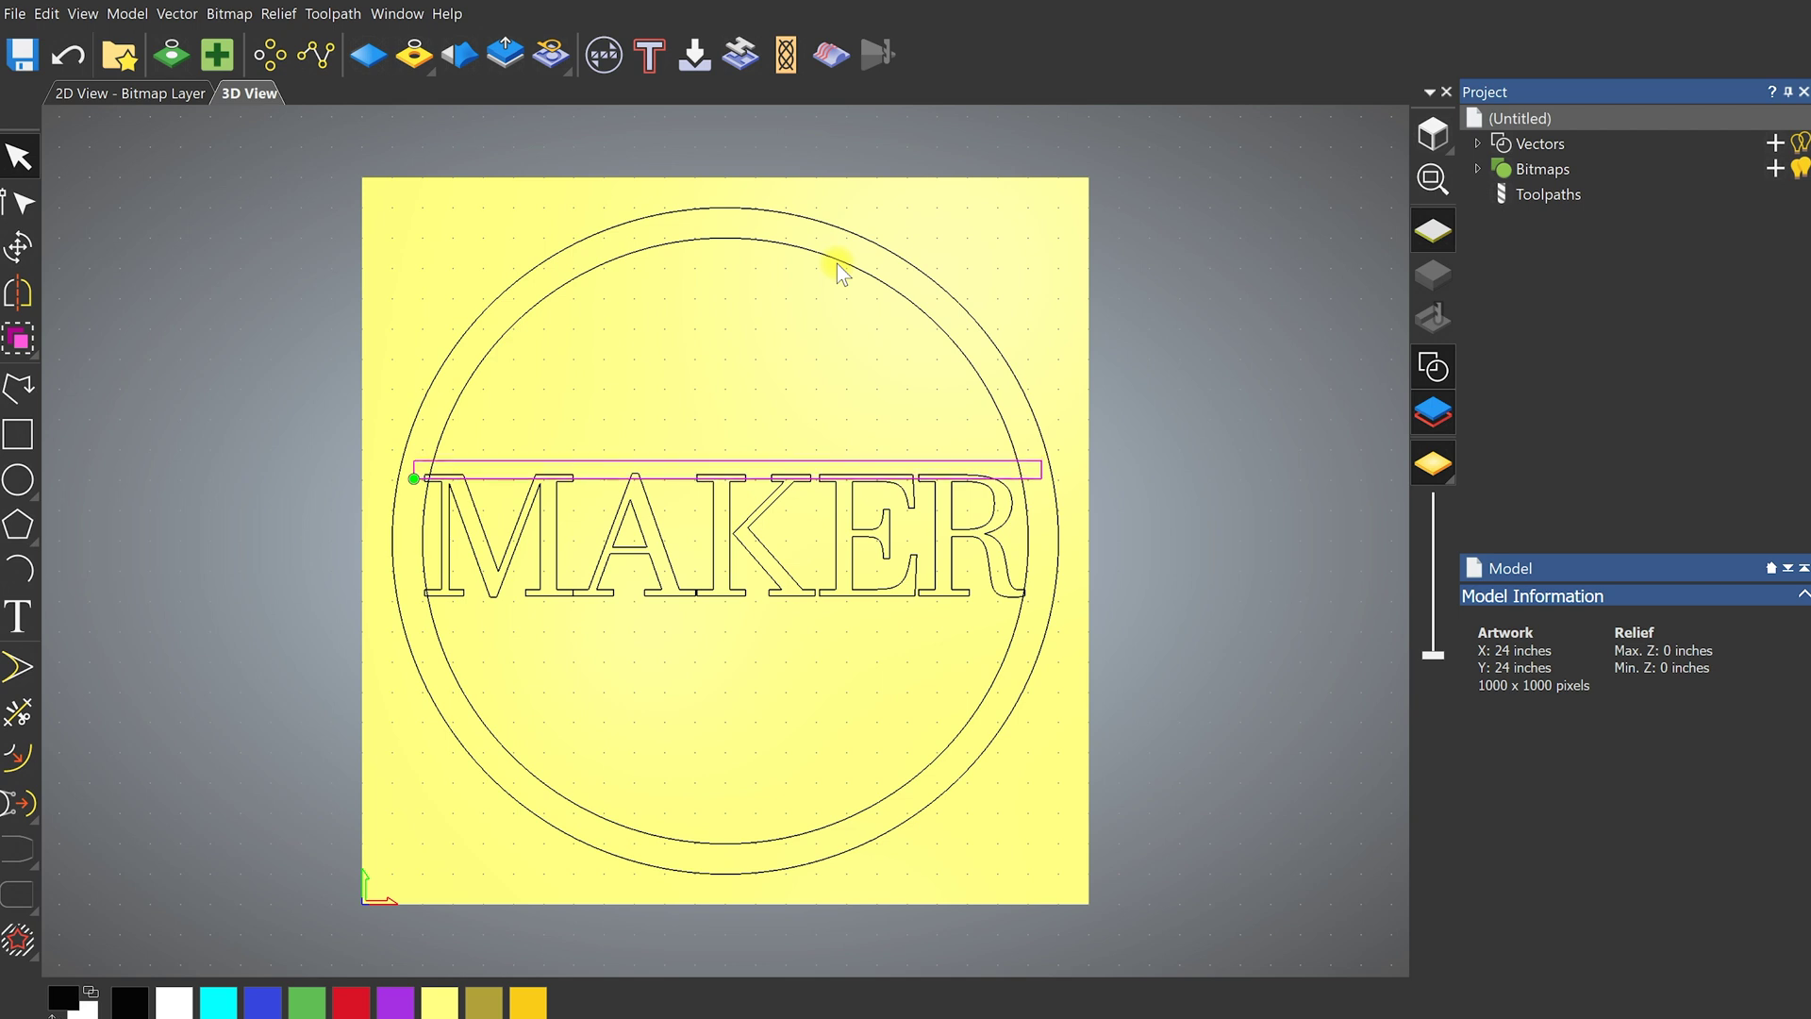
pyautogui.press('Up')
pyautogui.press('Up')
pyautogui.press('Up')
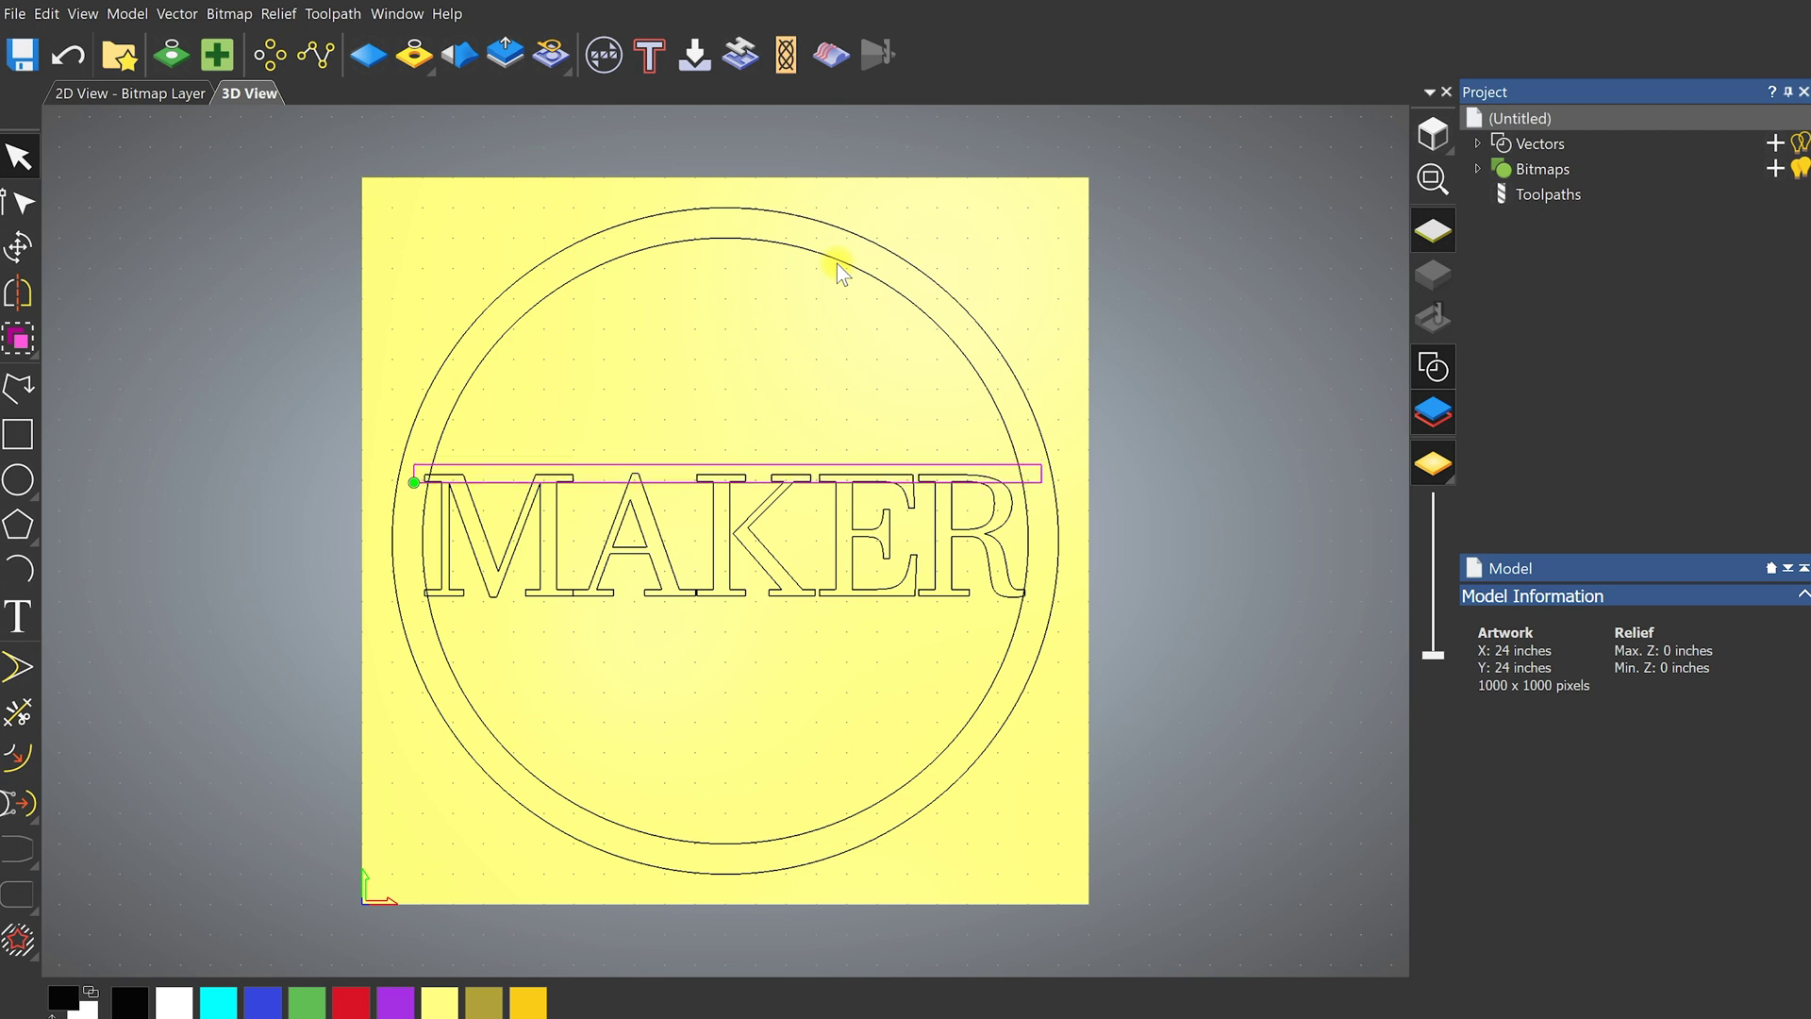
pyautogui.press('Down')
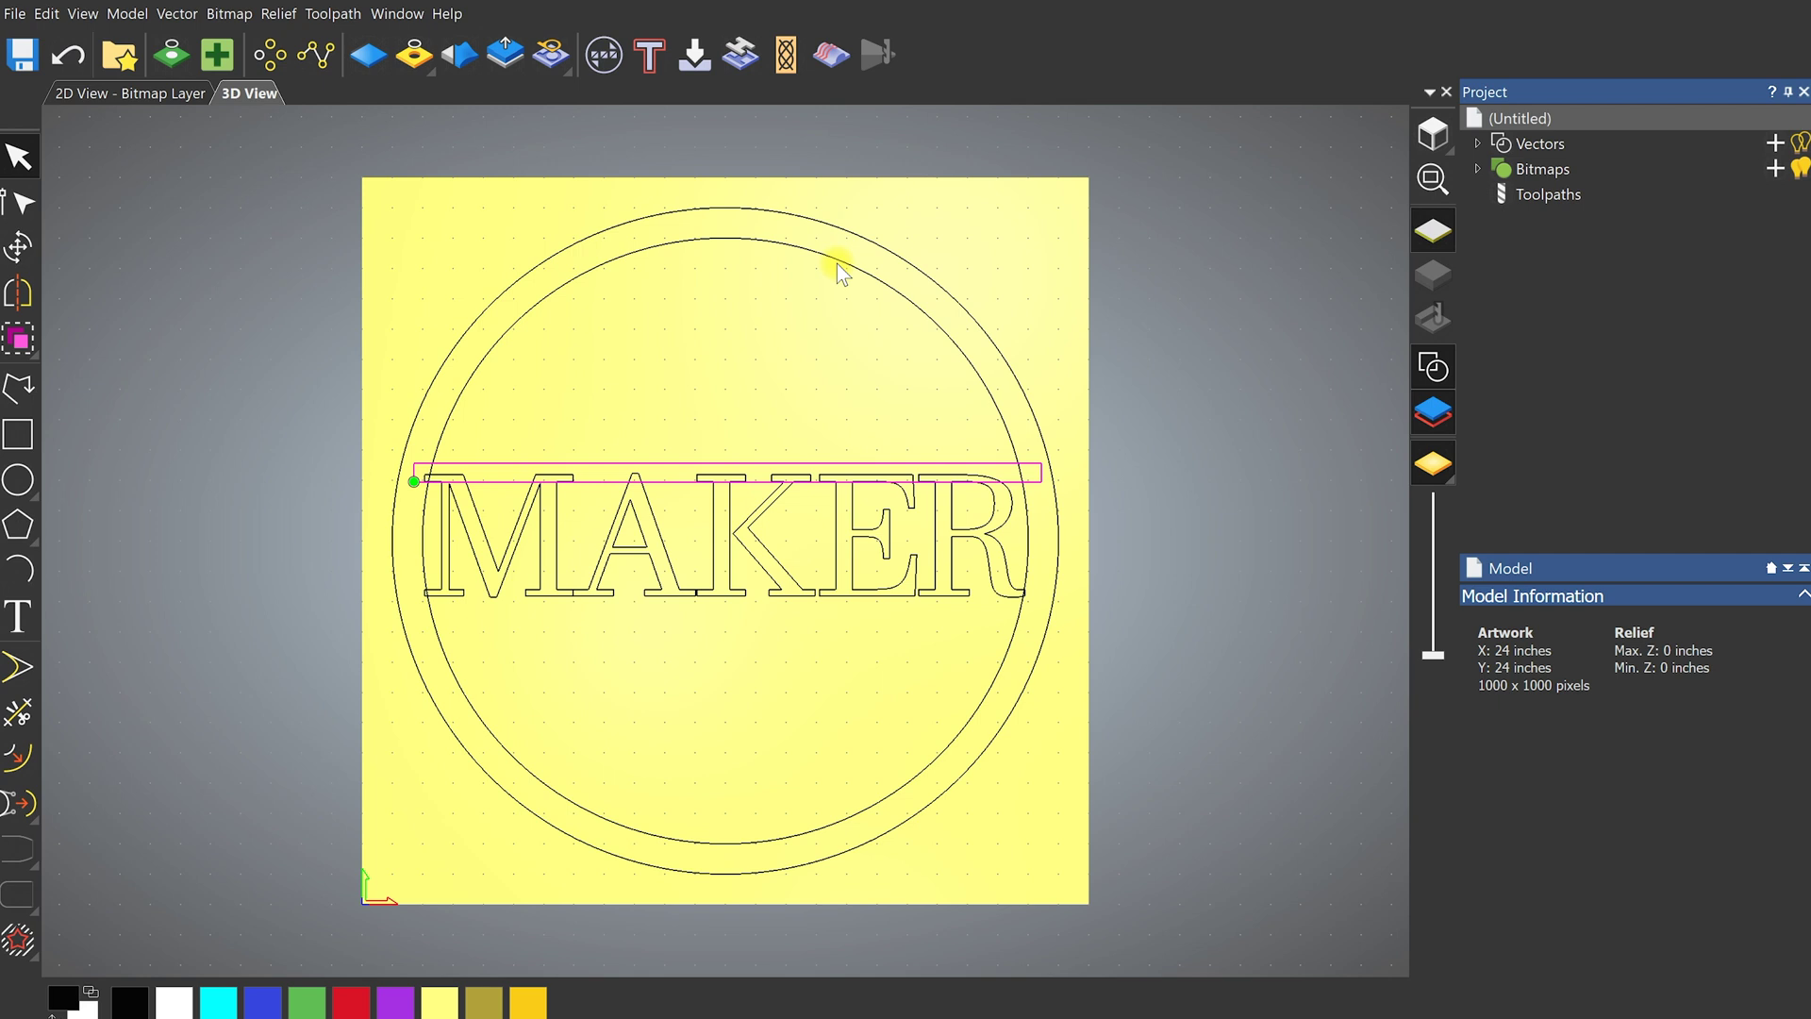
pyautogui.press('Up')
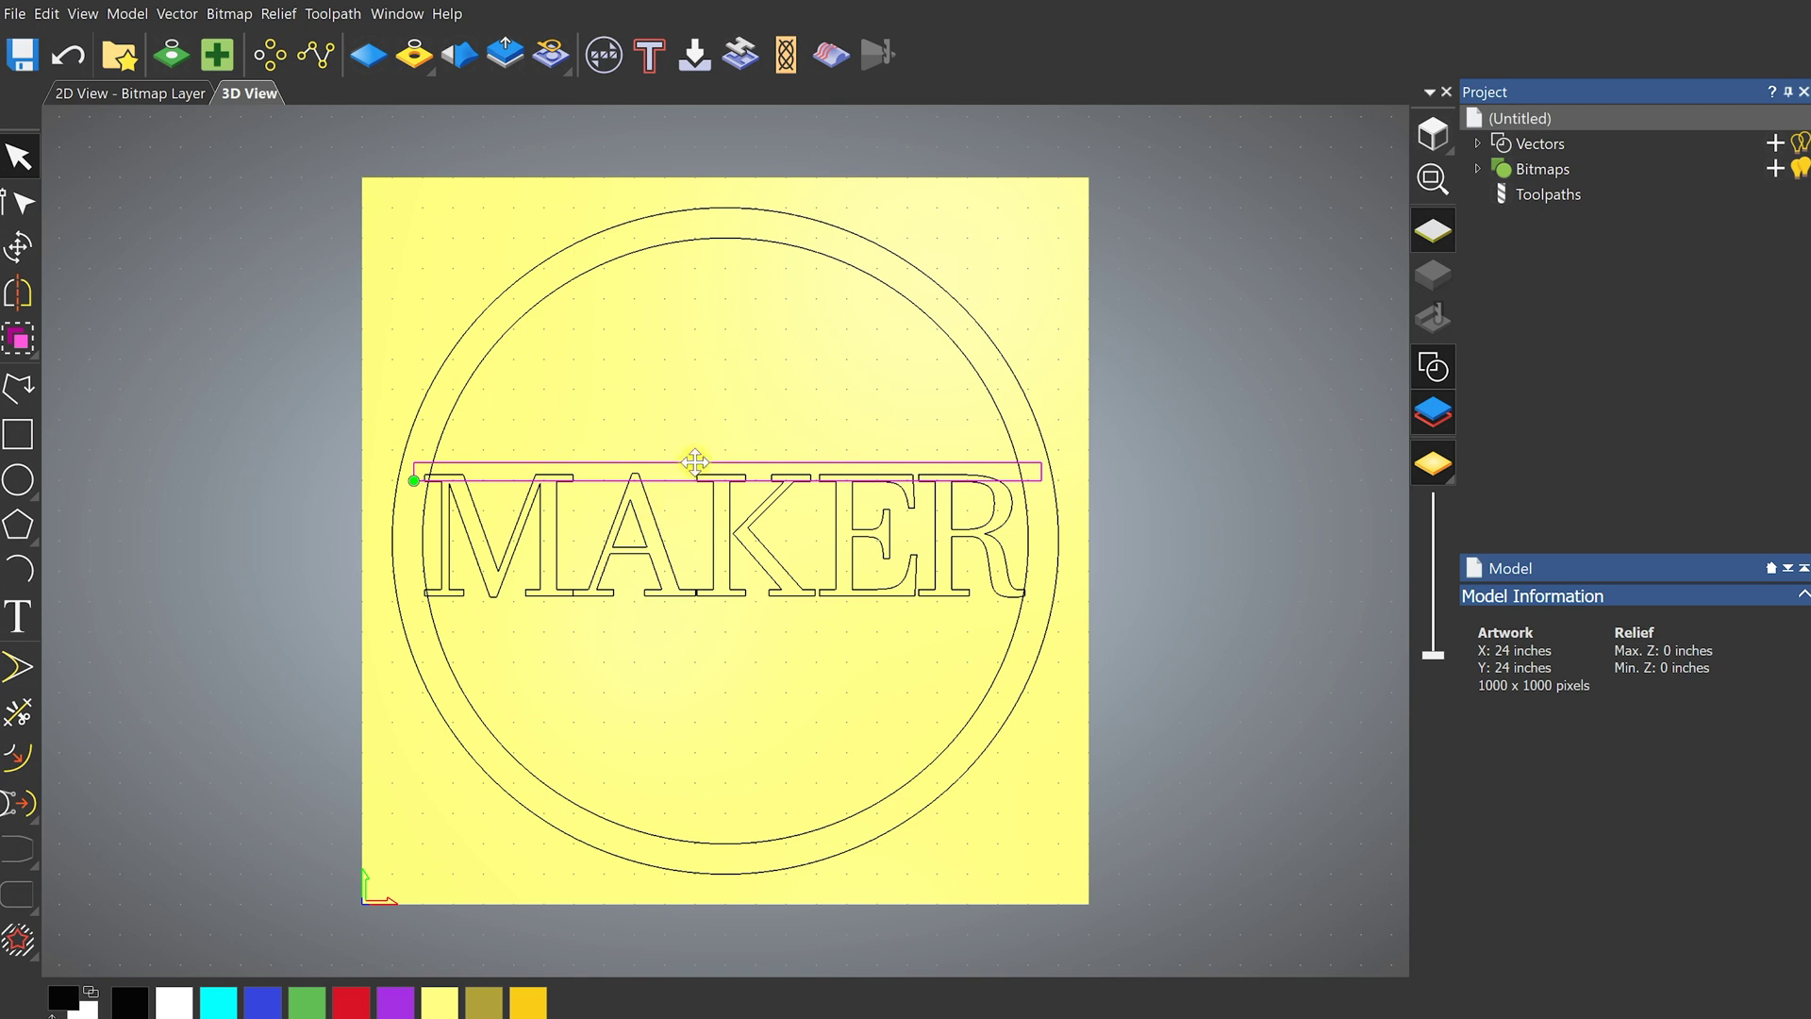
# Copy the thin rectangle to the base of the MAKER letters and nudge it into line with the upper one
pyautogui.moveTo(696, 462); pyautogui.dragTo(690, 591)
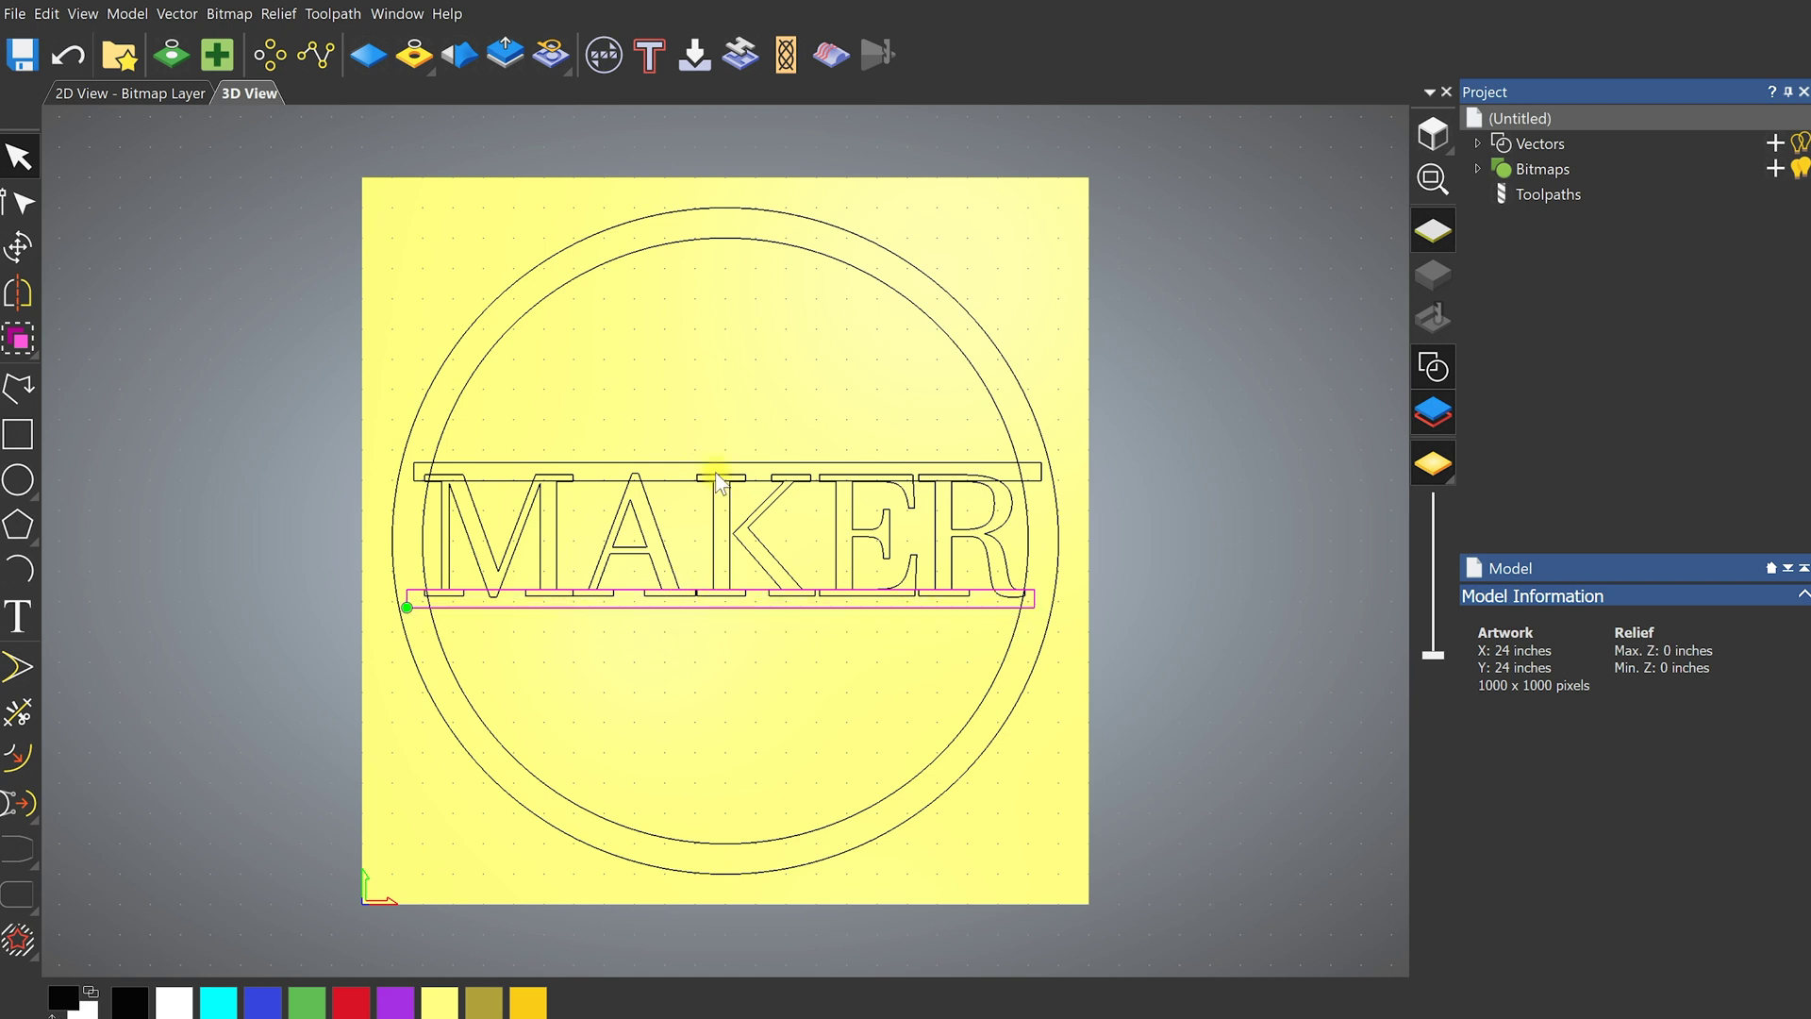
pyautogui.press('Down')
pyautogui.press('Down')
pyautogui.press('Down')
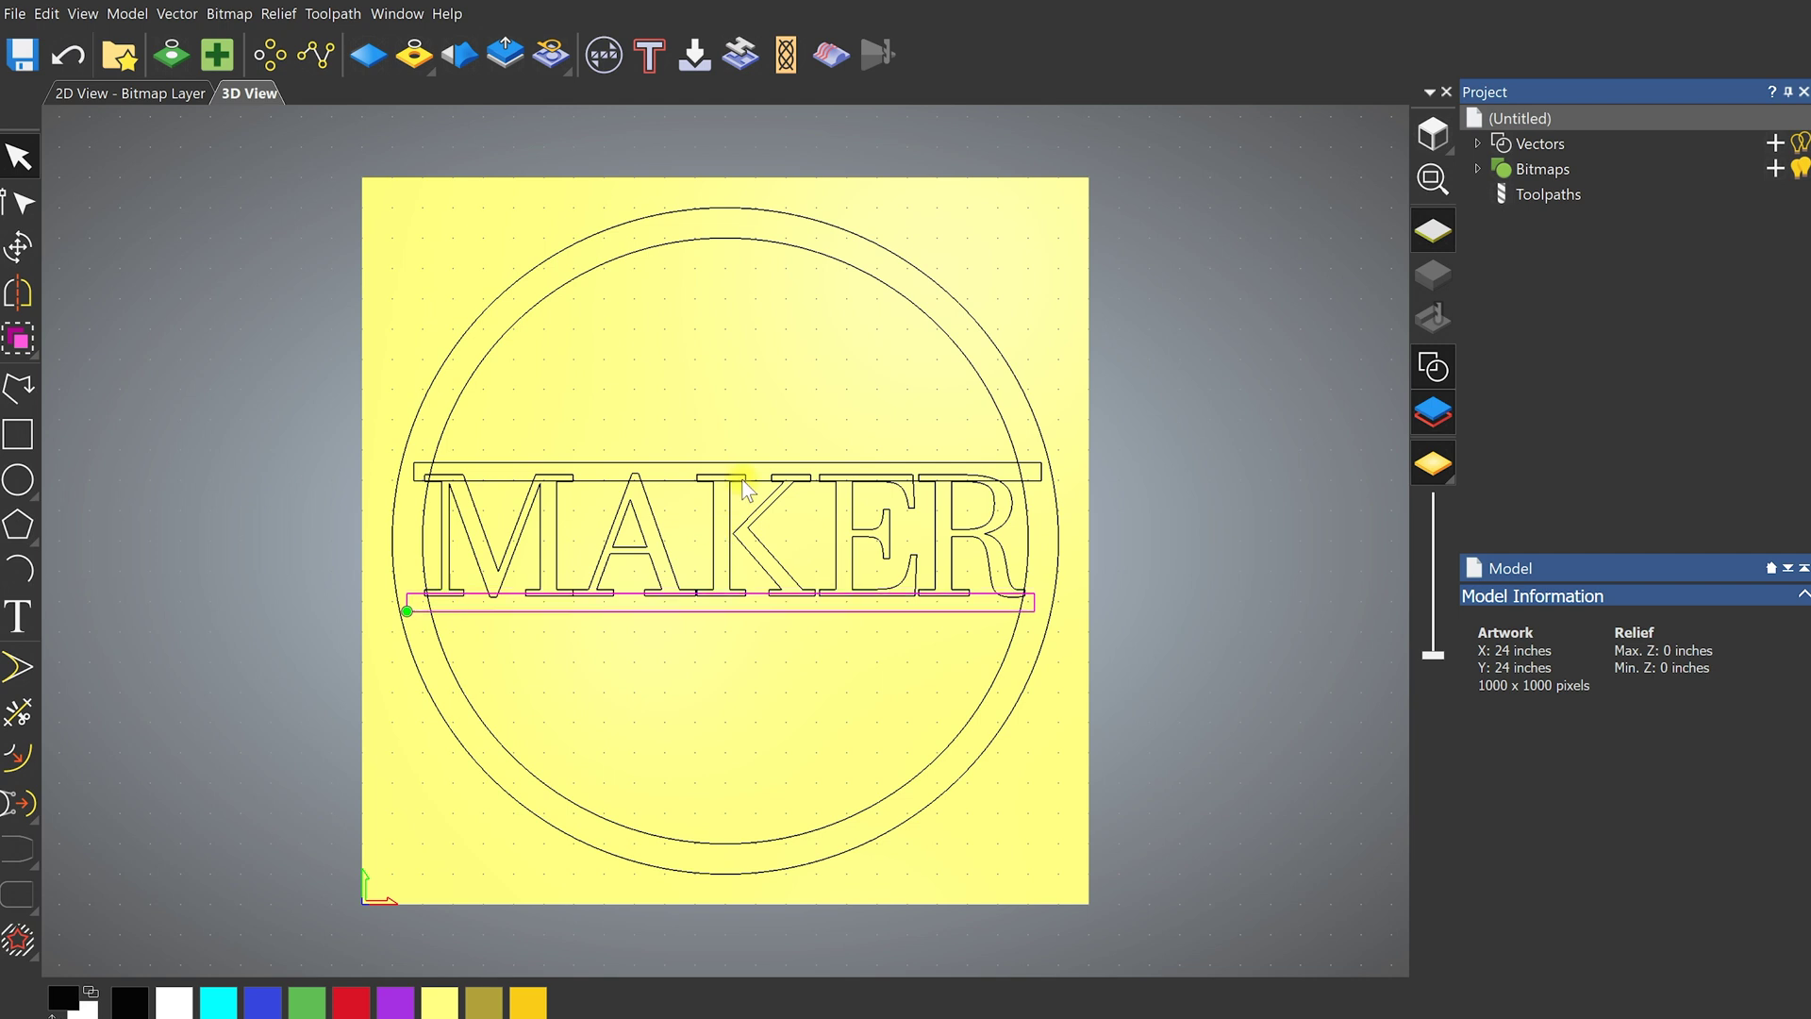
pyautogui.press('Up')
pyautogui.press('Up')
pyautogui.press('Up')
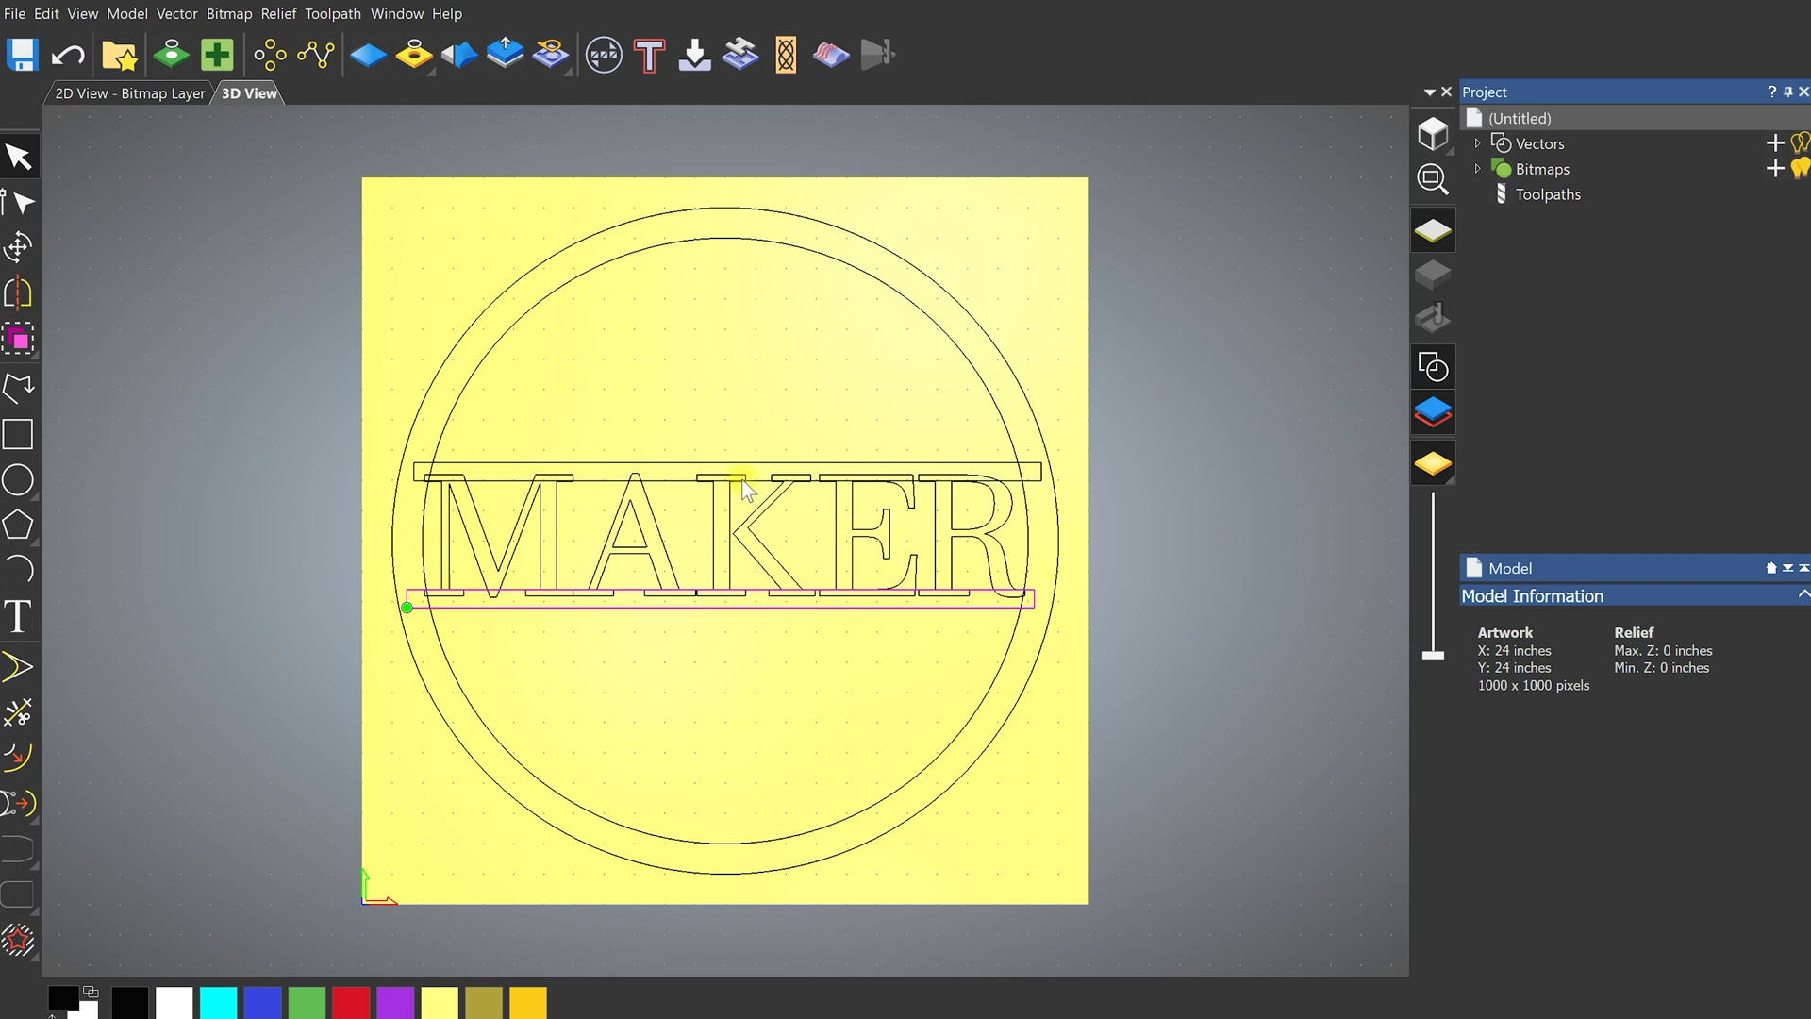
pyautogui.press('Right')
pyautogui.press('Right')
pyautogui.press('Right')
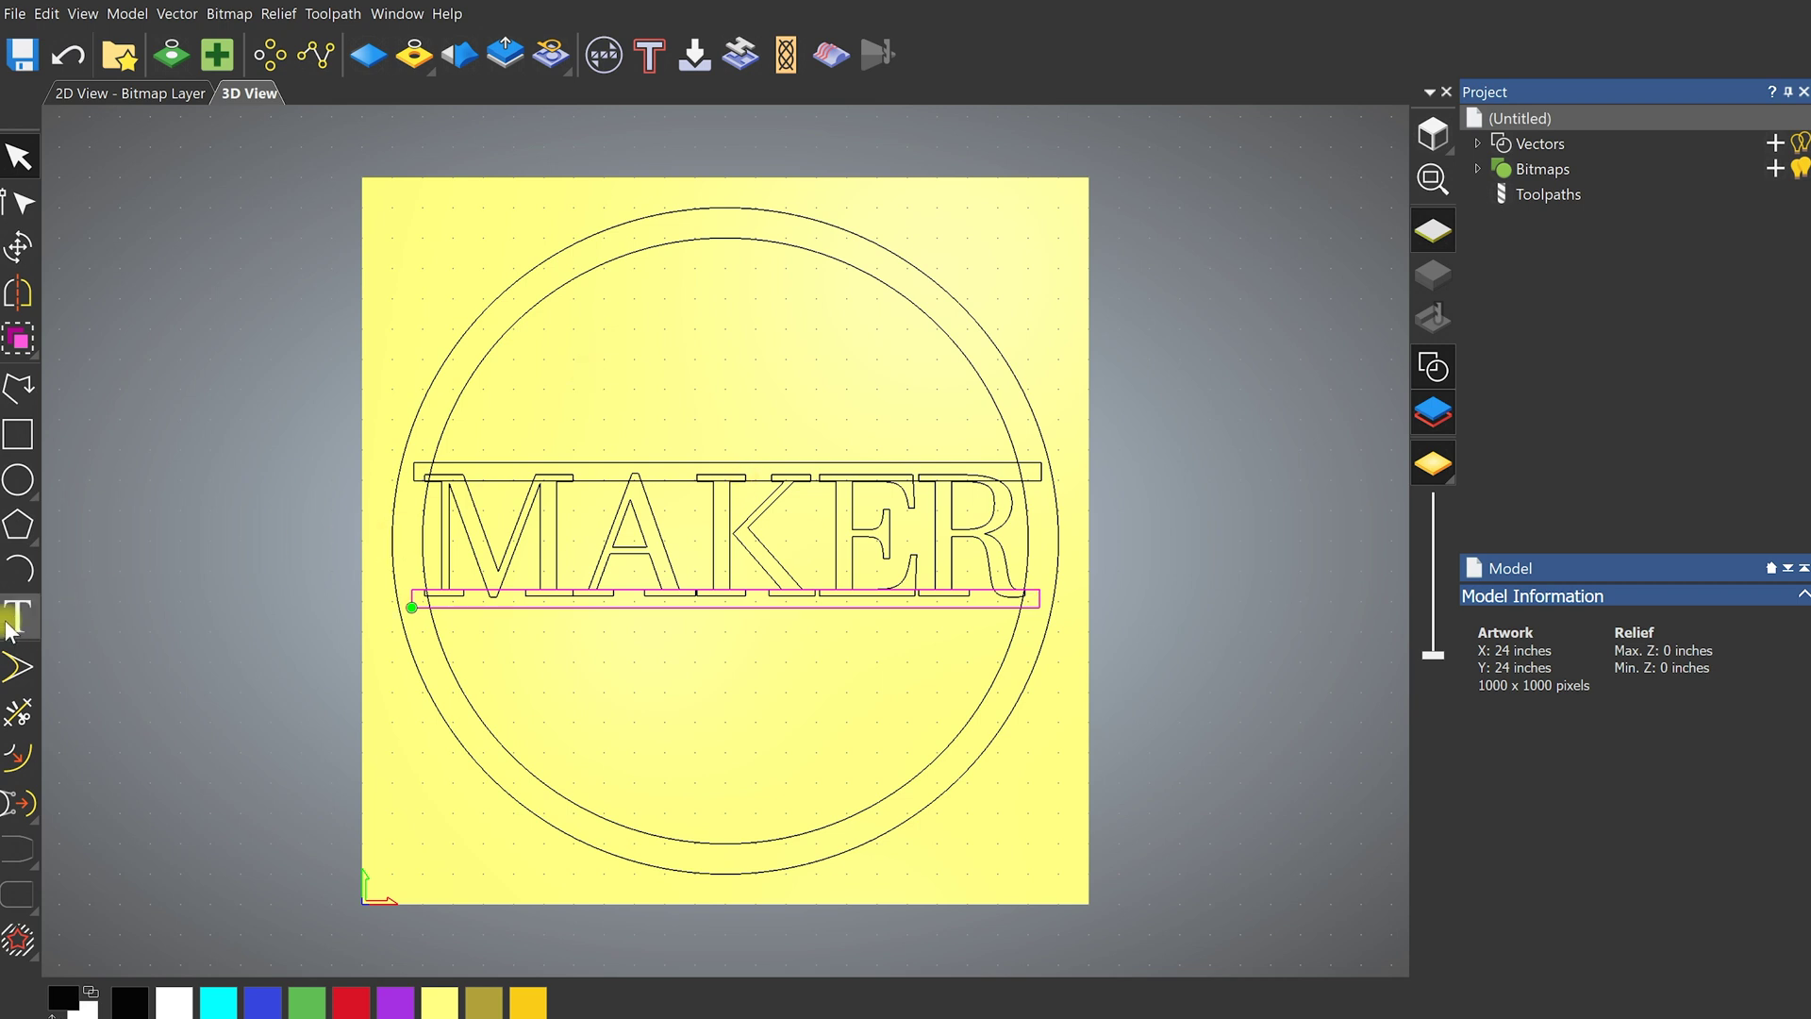
# Start a new text with the capital letter M and detach it from the lower rectangle's curve
pyautogui.click(16, 623)
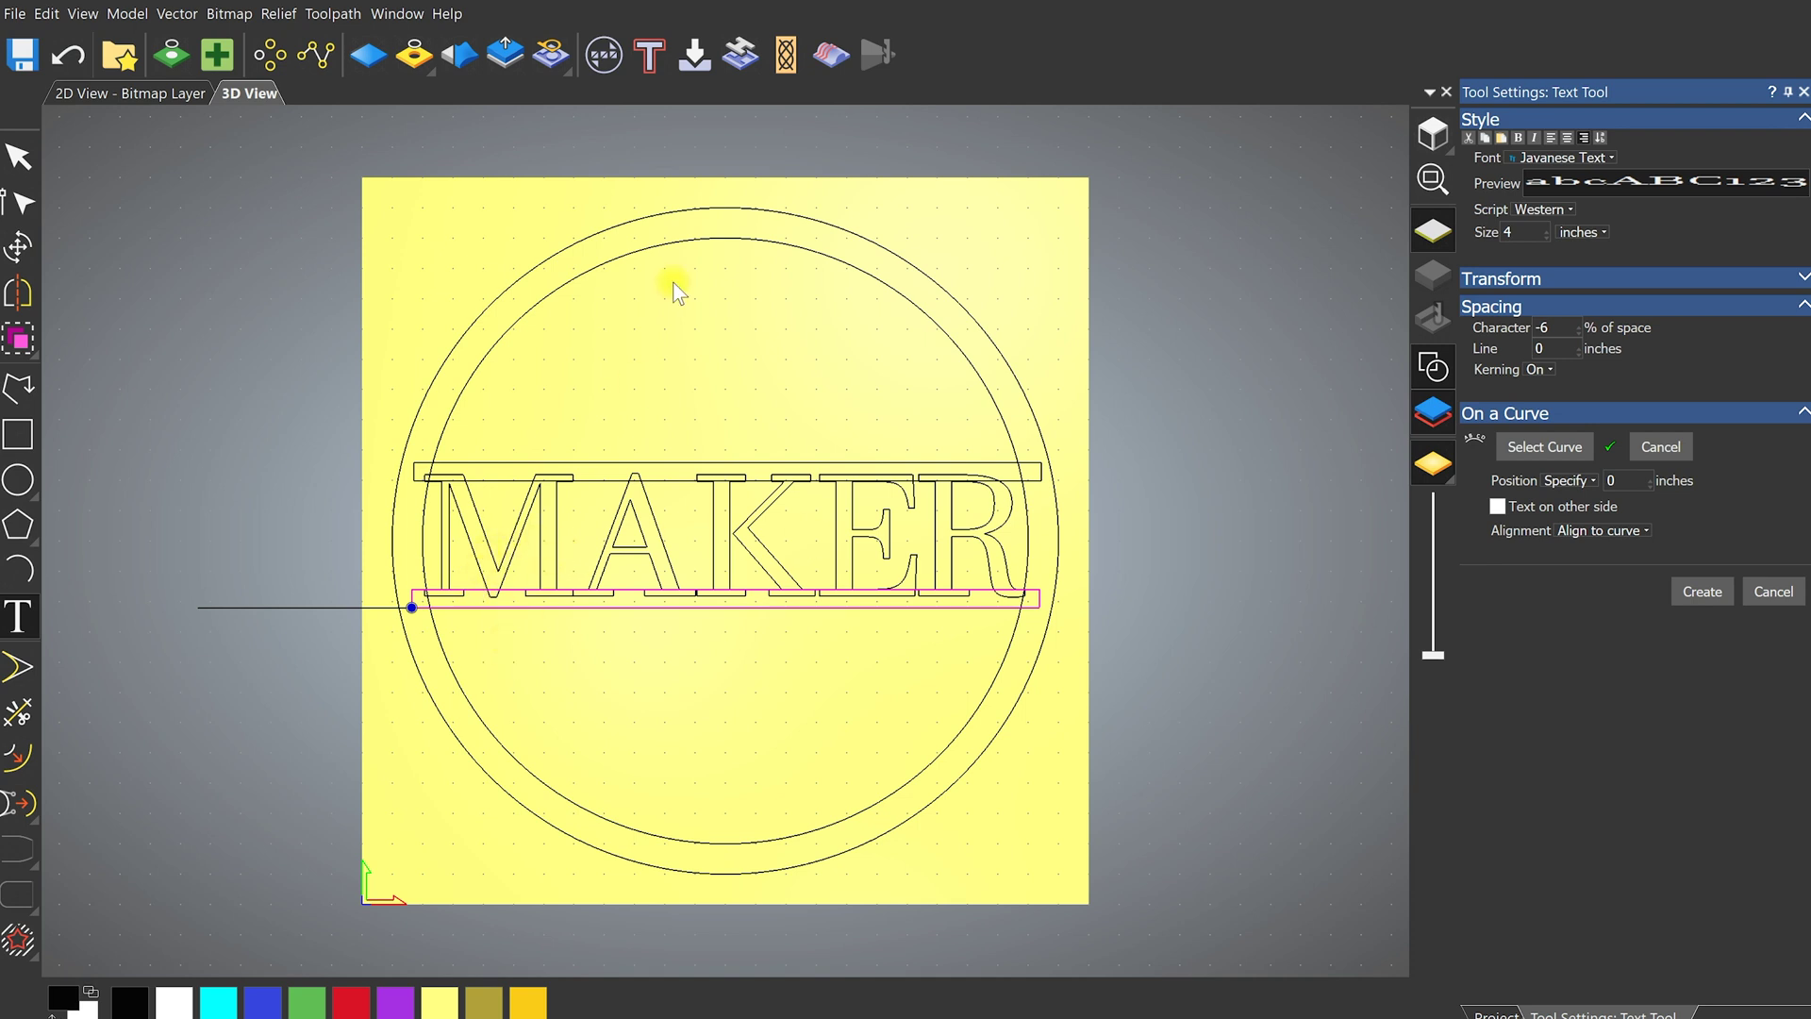
pyautogui.write('w')
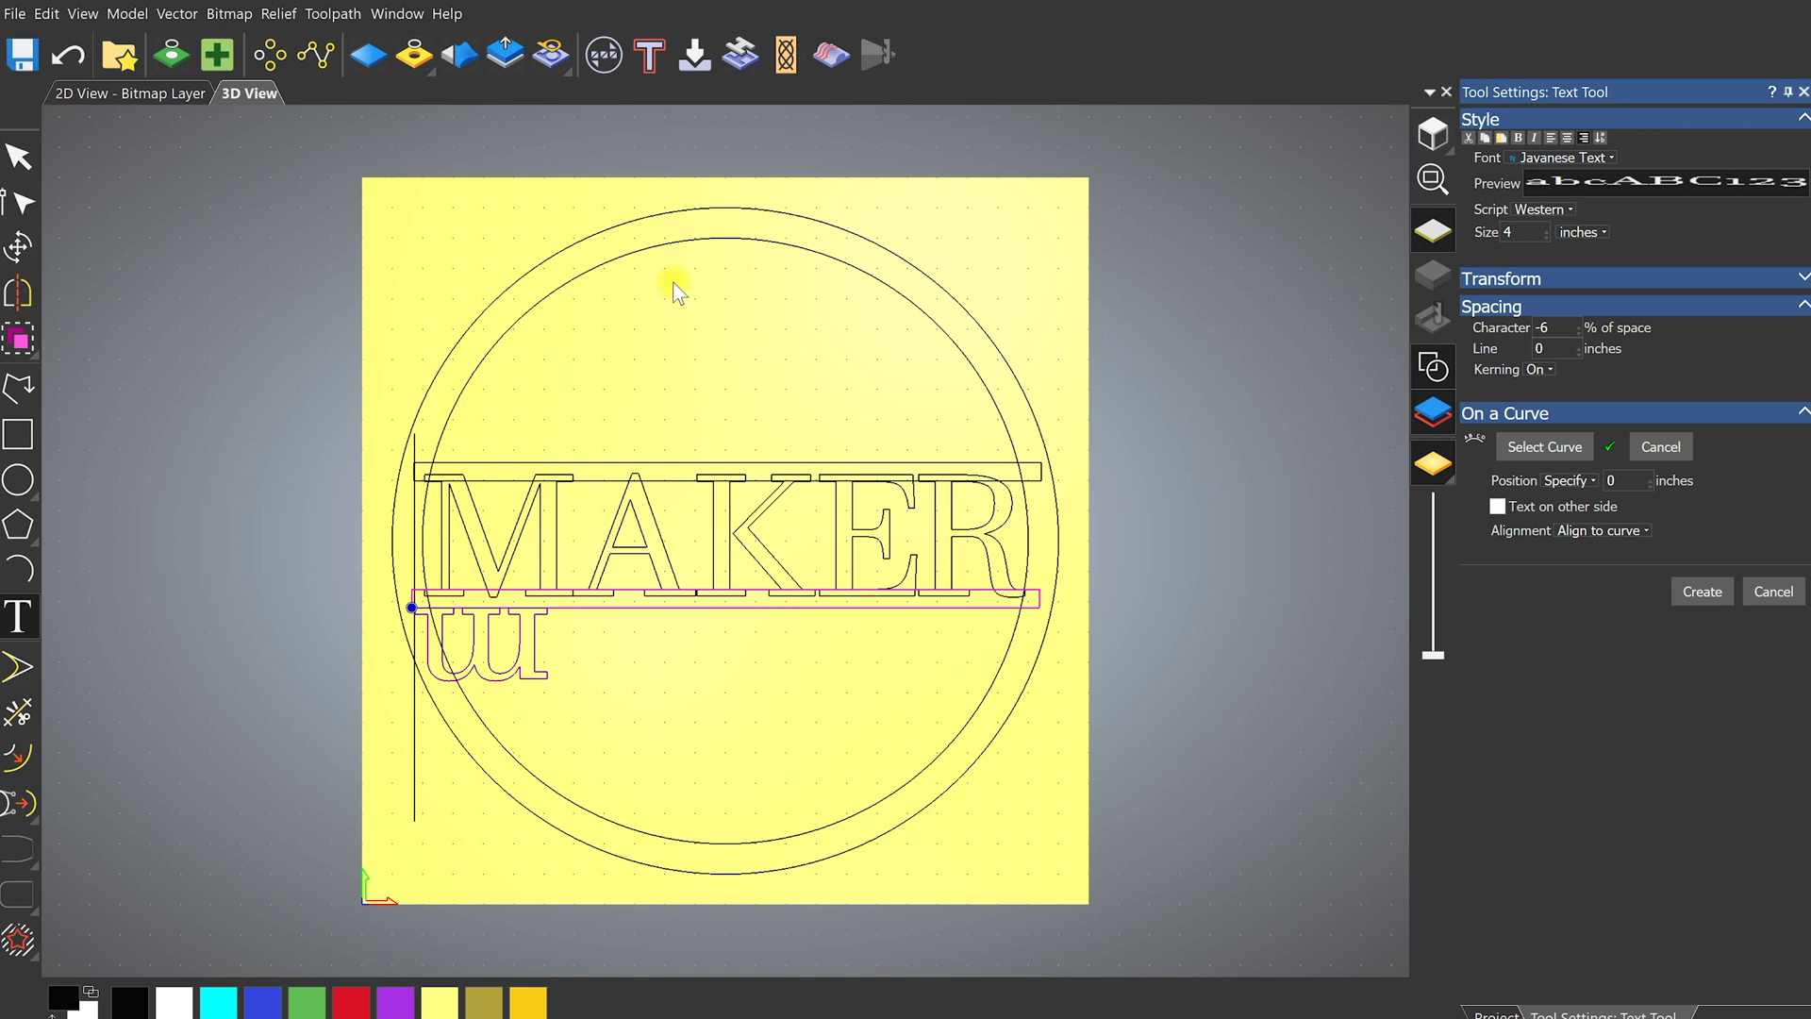
pyautogui.press('BackSpace')
pyautogui.write('W')
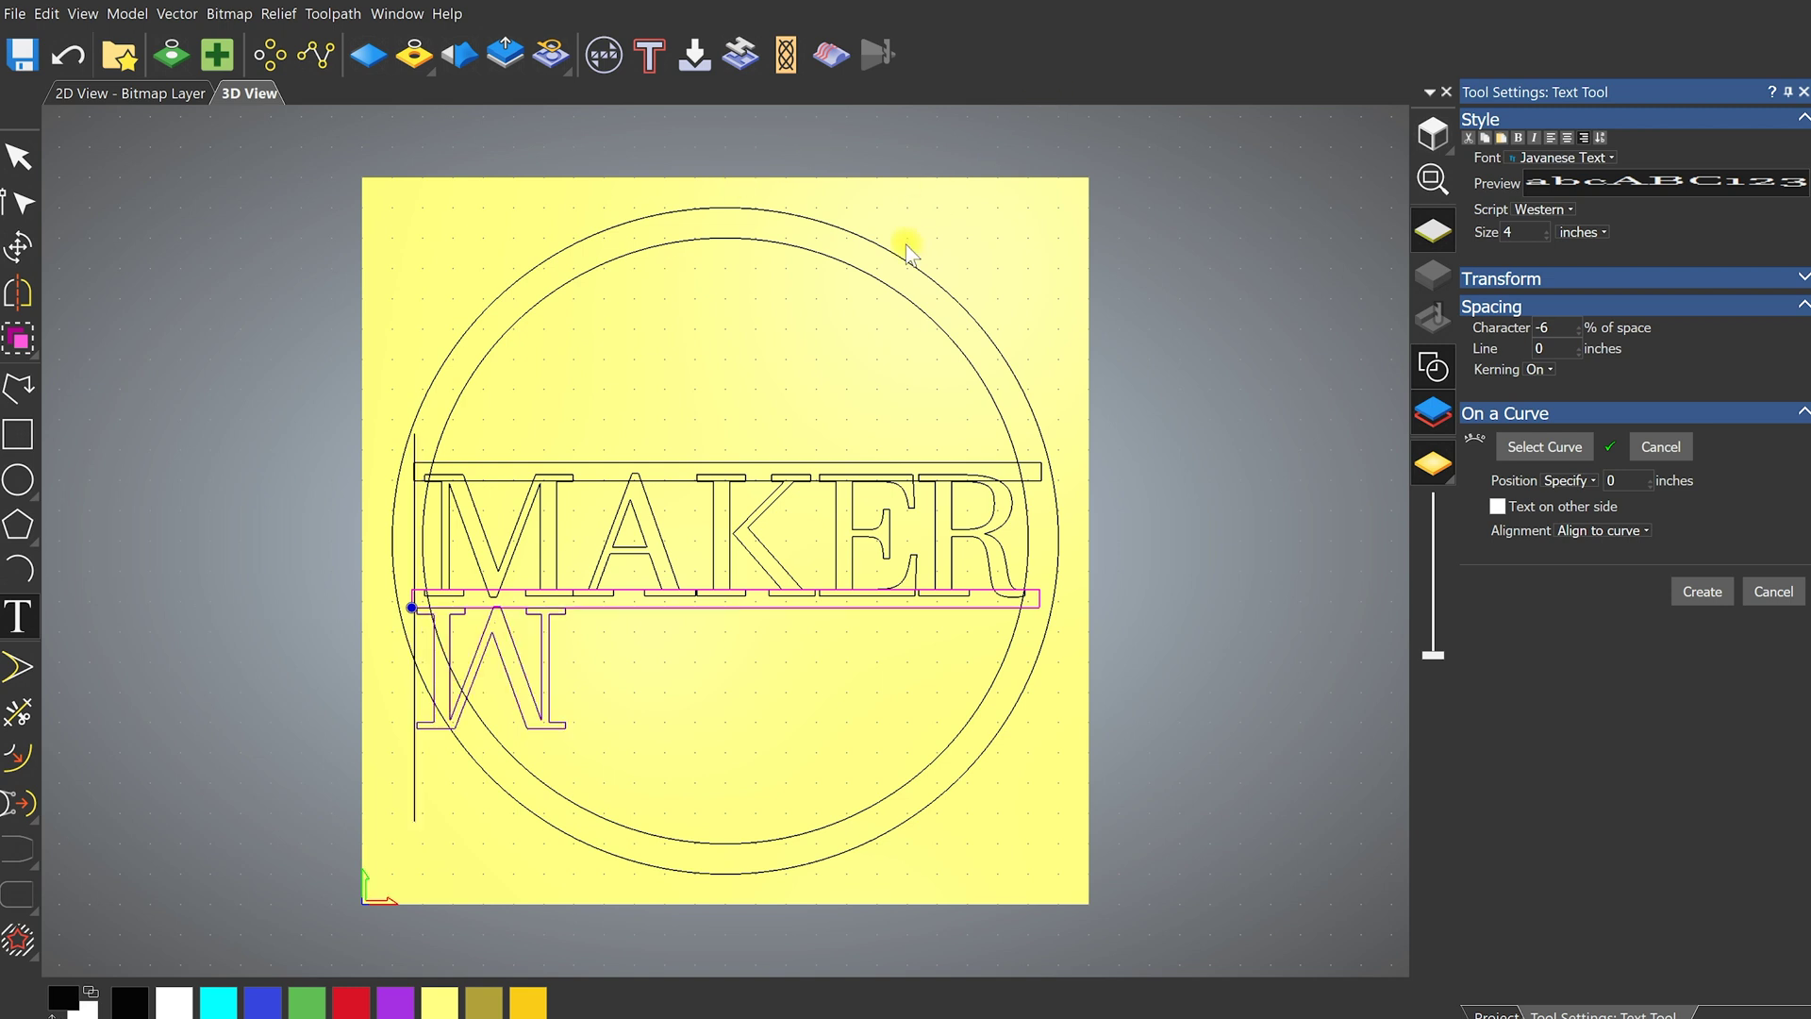
pyautogui.click(1666, 449)
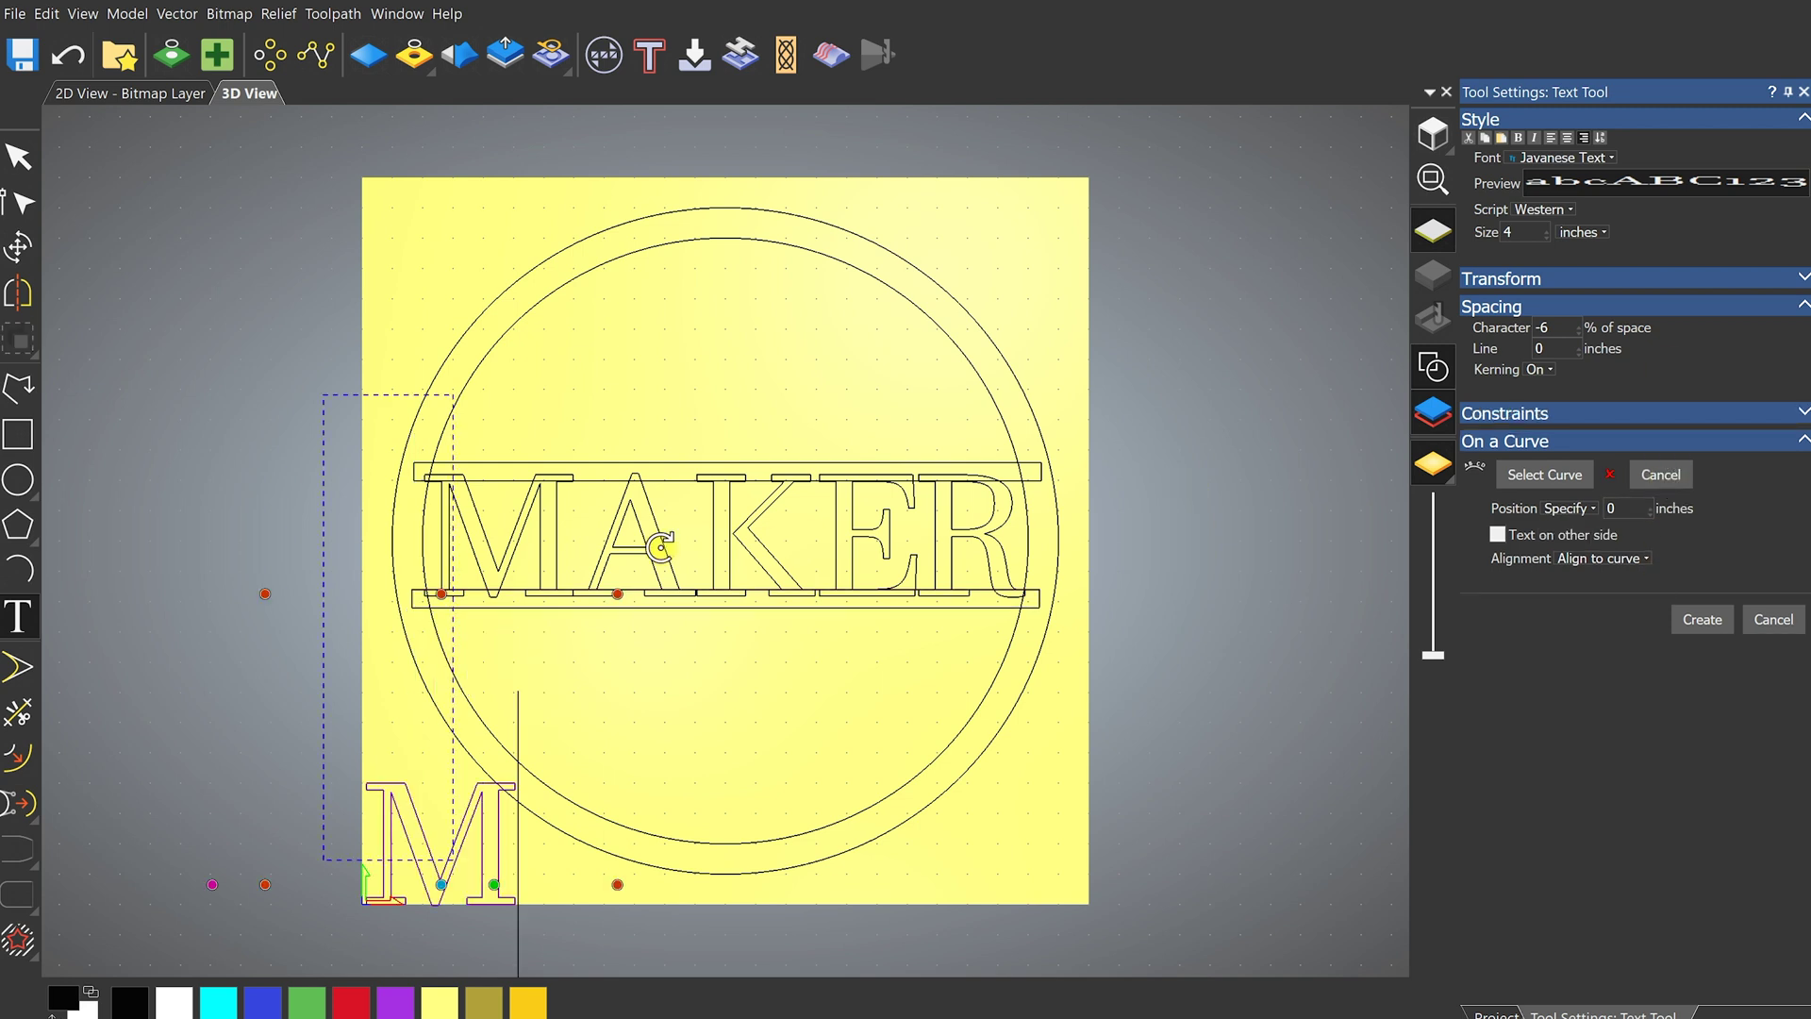
# Set the letter M's text size to 14 inches and move it over the centre of the circular border
pyautogui.moveTo(505, 821); pyautogui.dragTo(349, 838)
pyautogui.doubleClick(1509, 233)
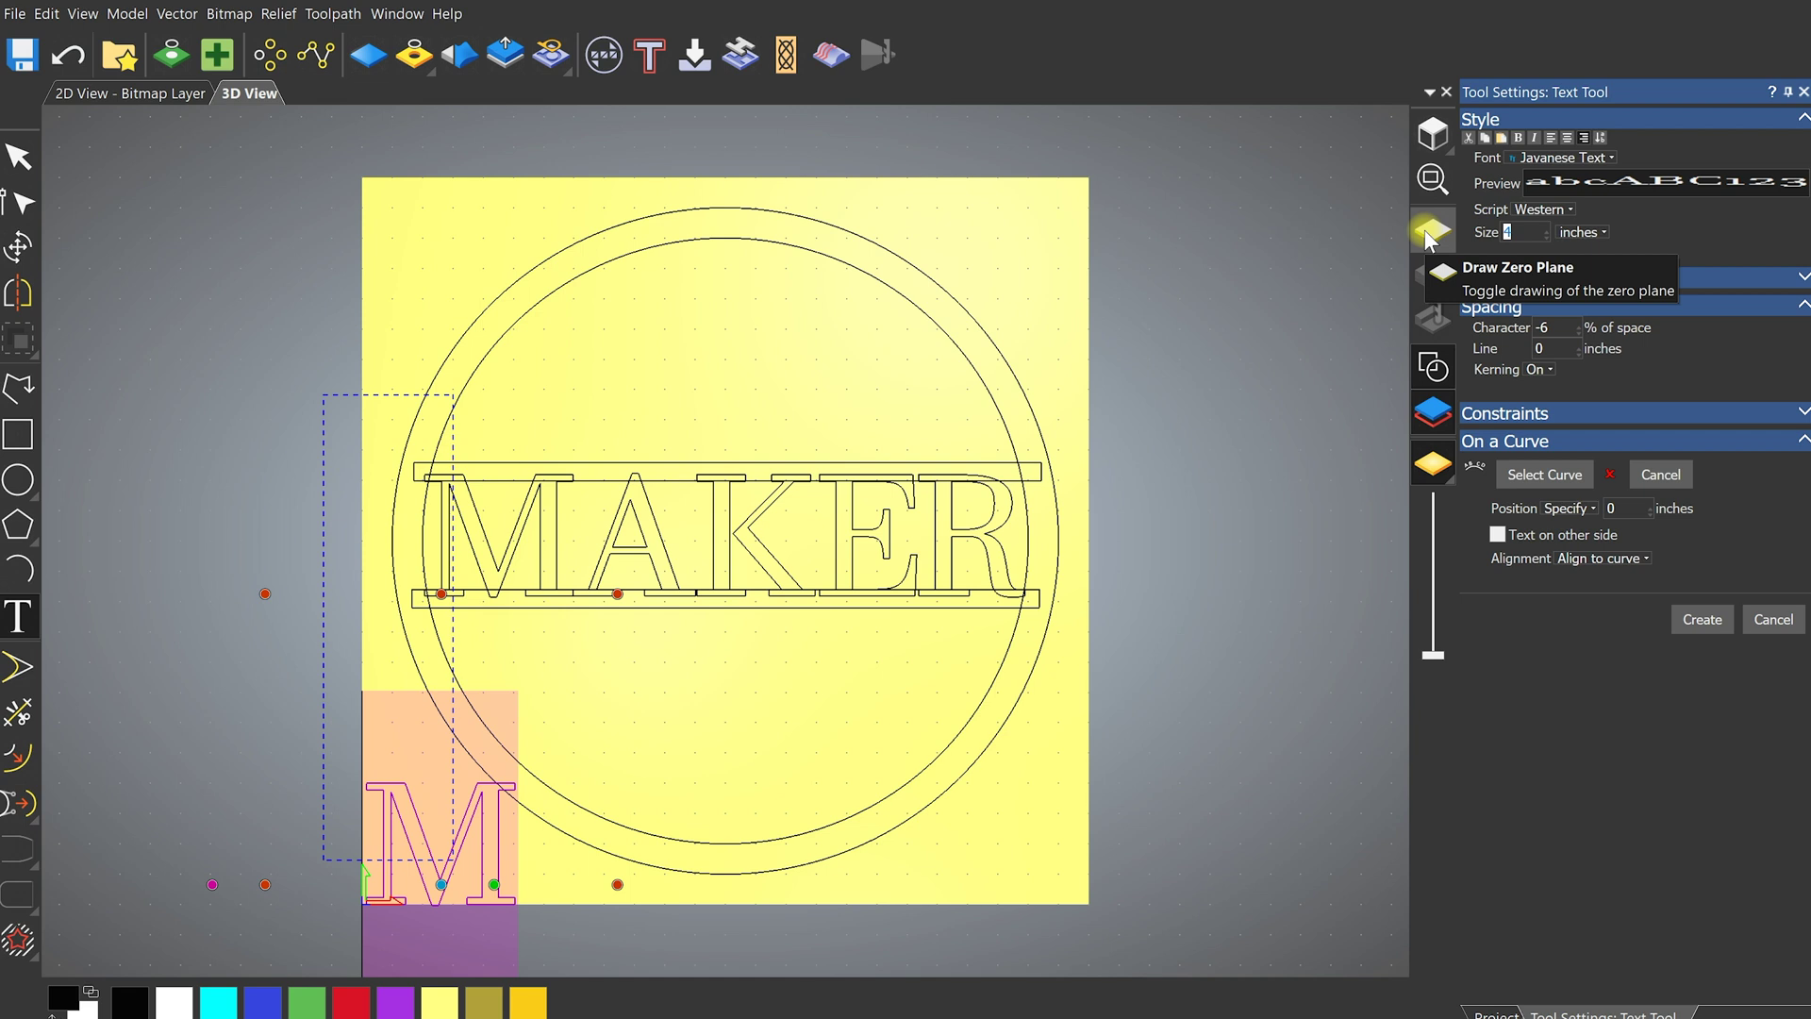
pyautogui.press('Return')
pyautogui.press('Return')
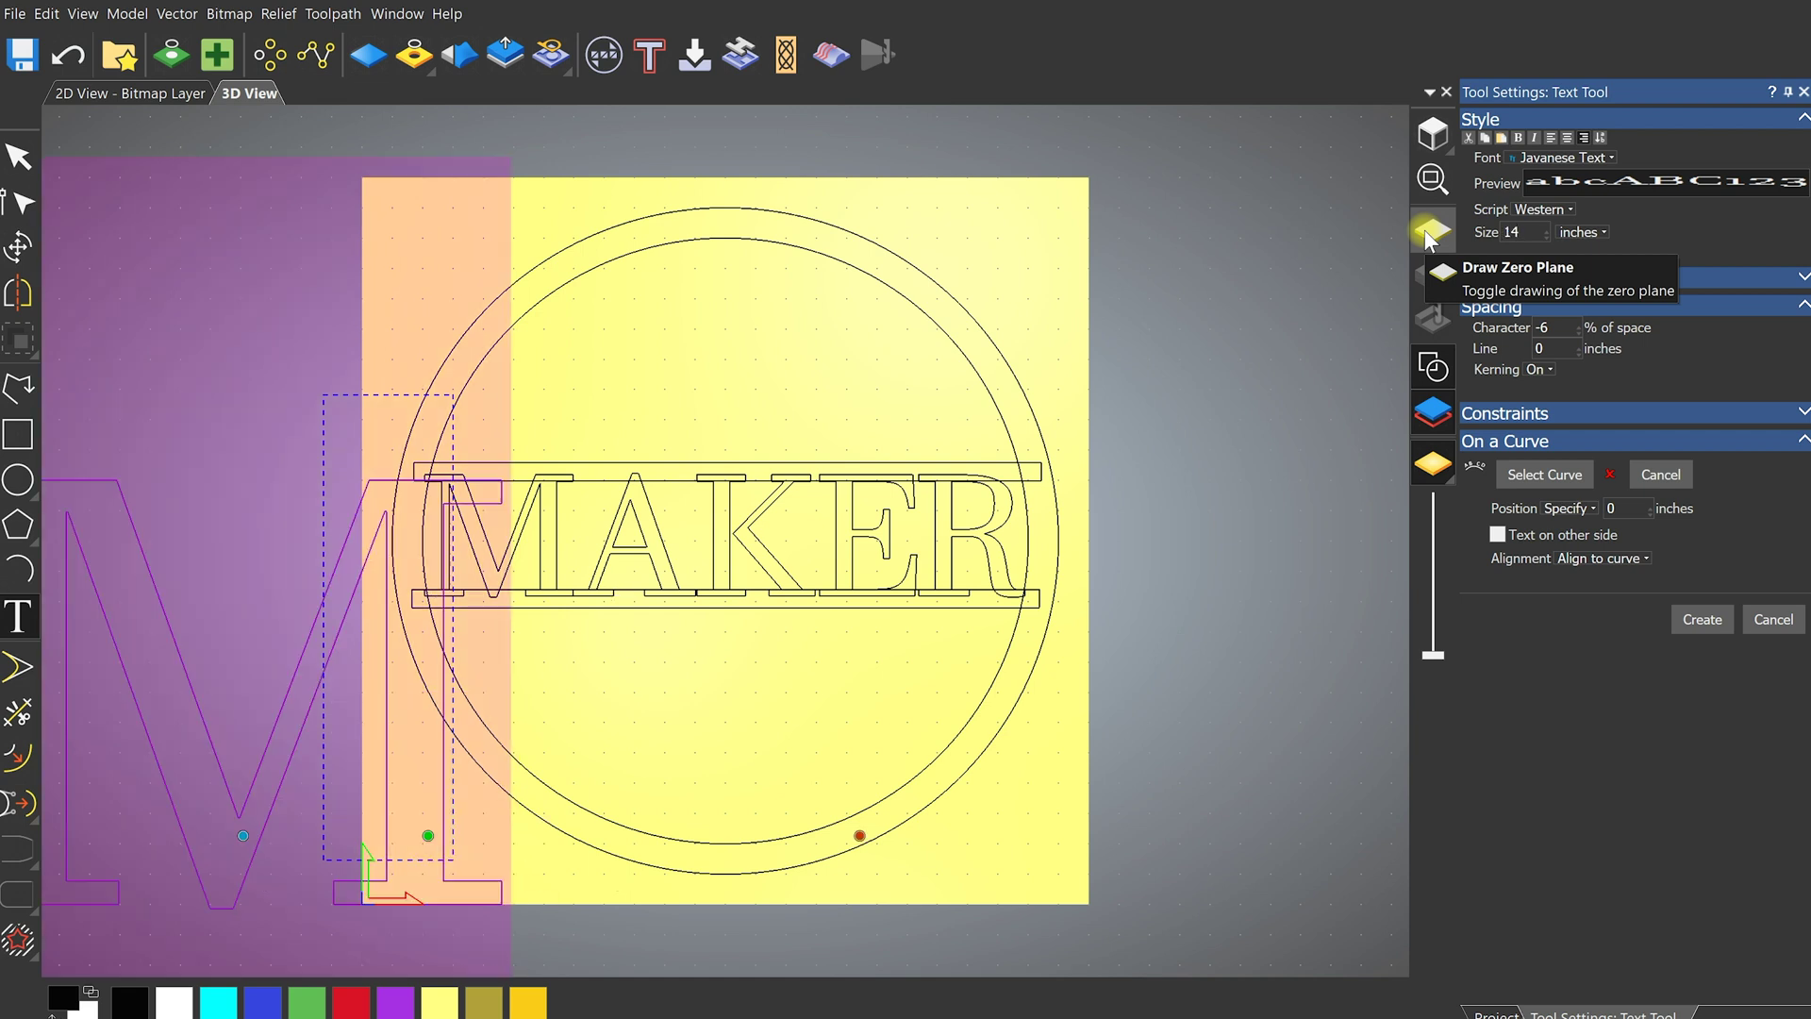
pyautogui.click(739, 761)
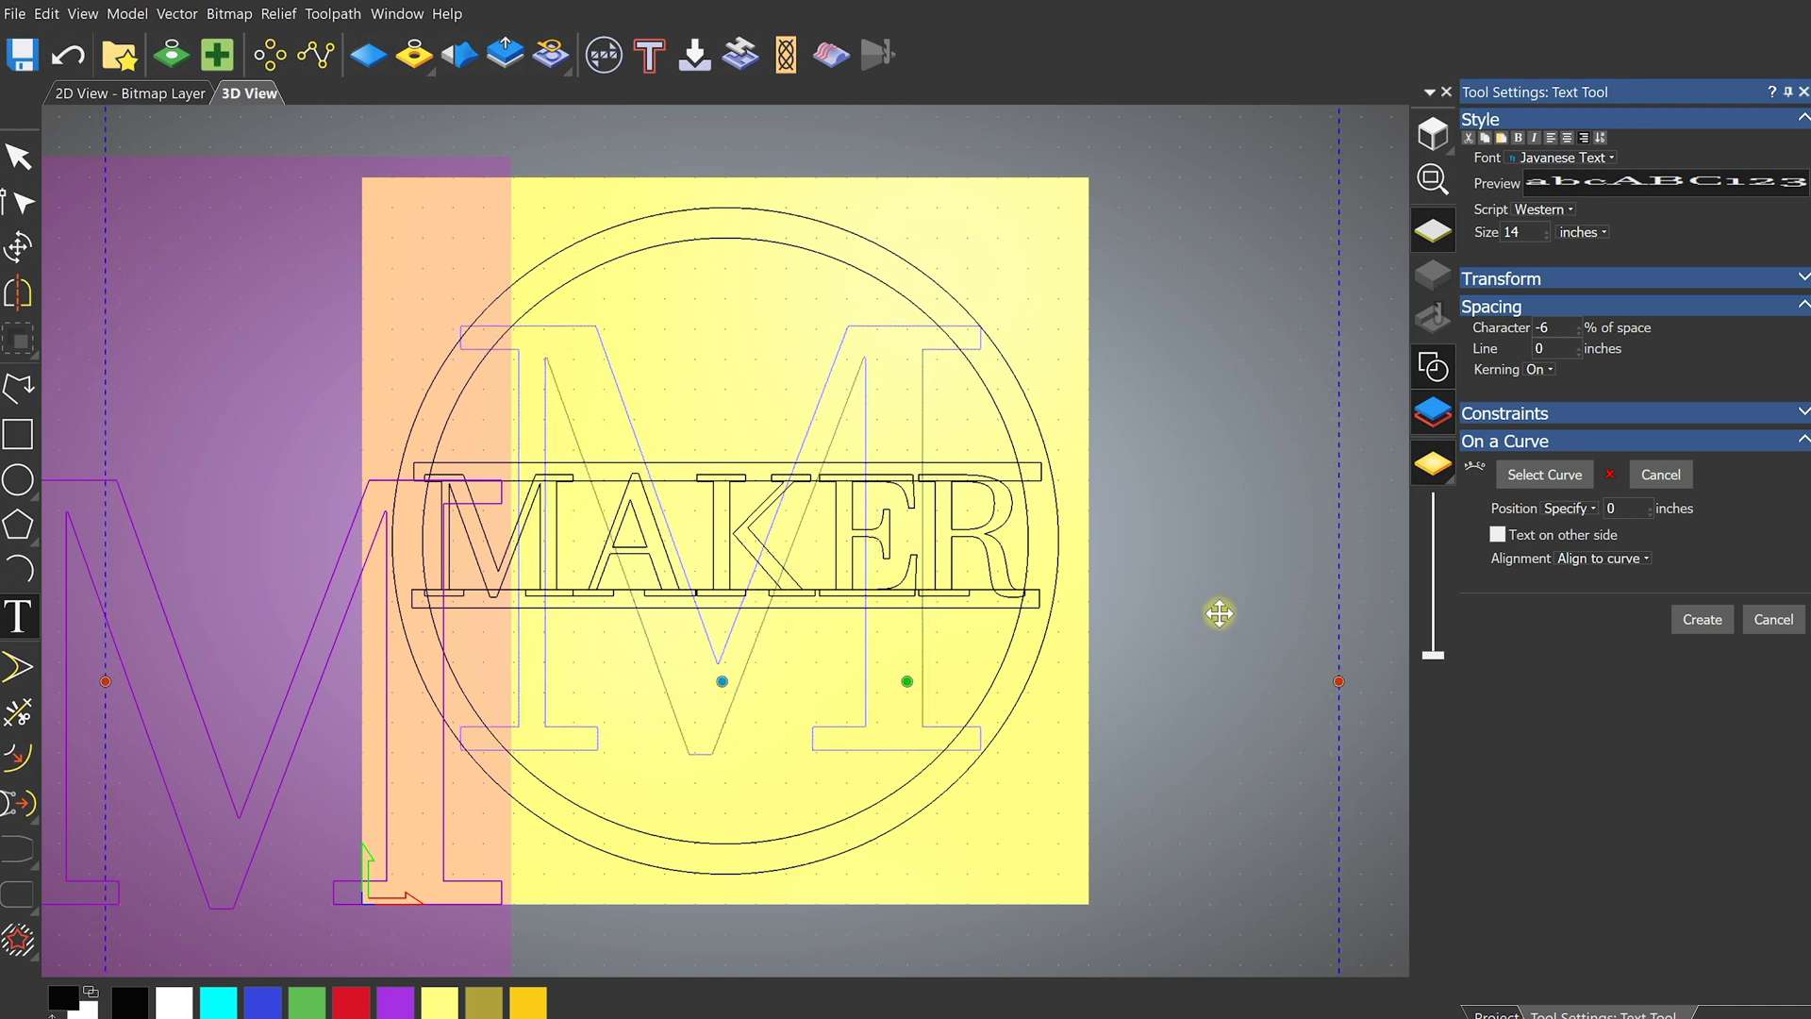
# Set the letter M's text size to 13.3 inches, create the text and deselect it
pyautogui.doubleClick(1514, 232)
pyautogui.write('13.3')
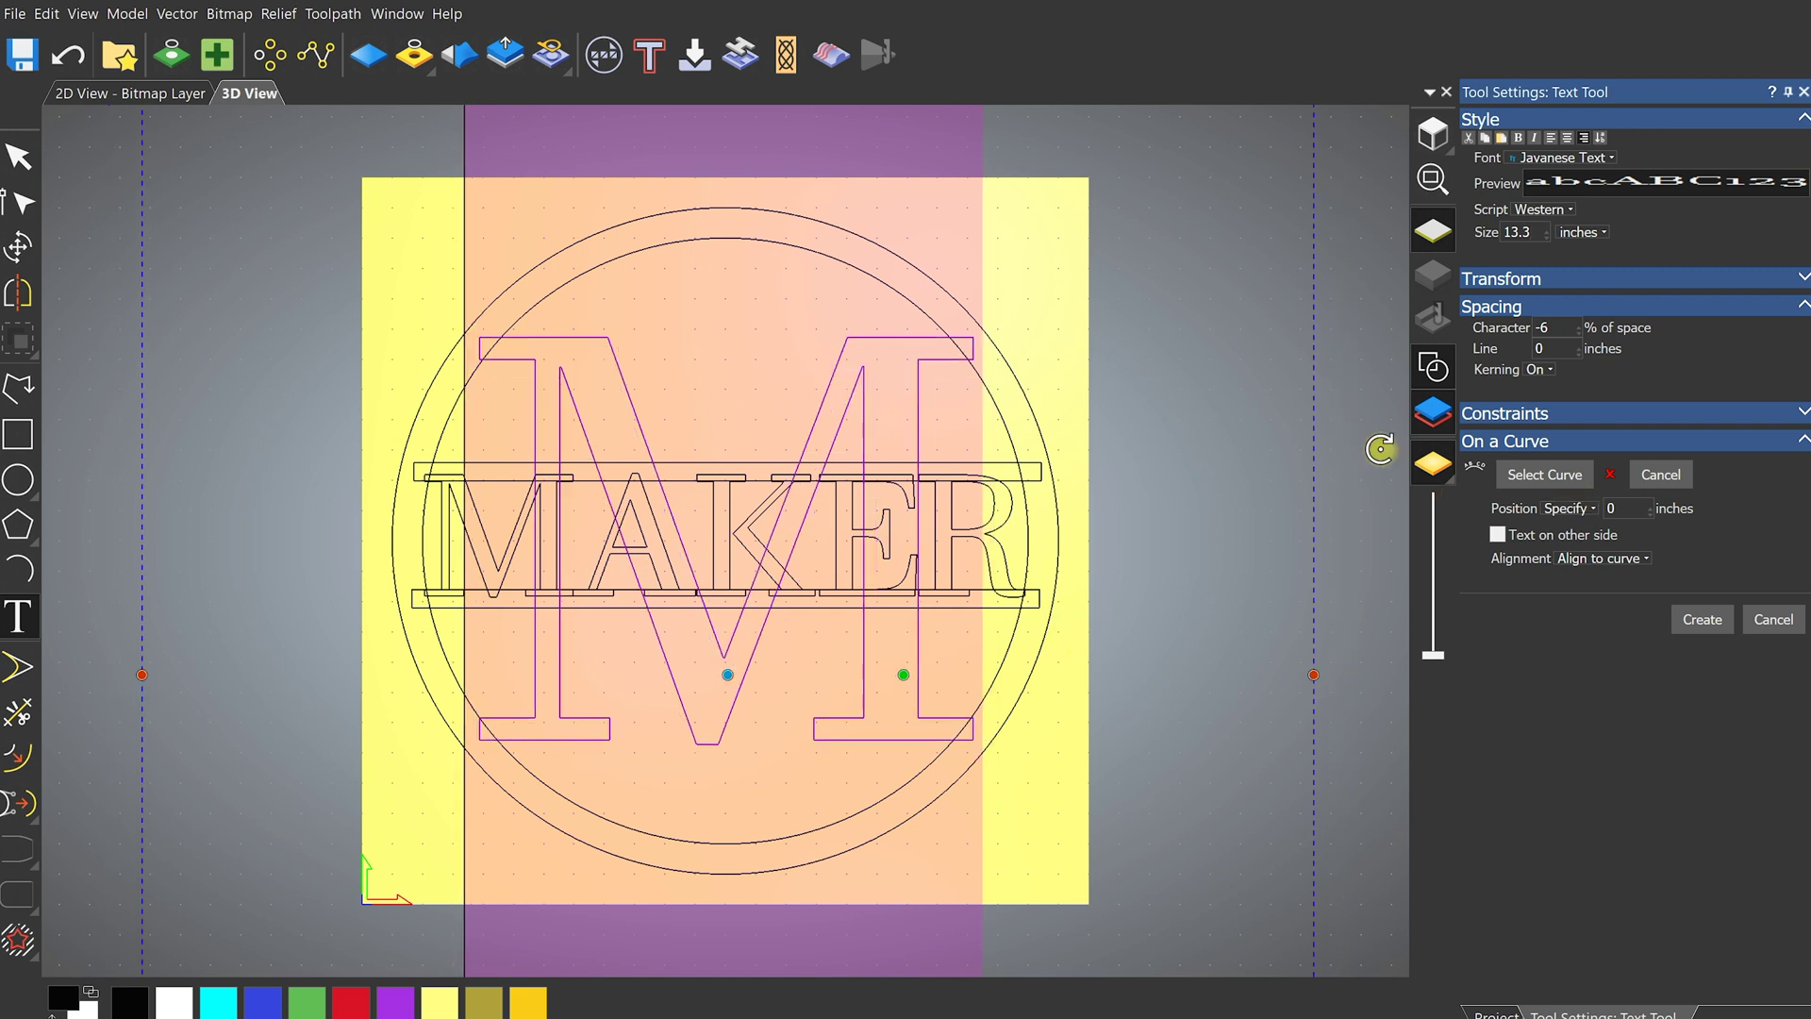
pyautogui.click(1703, 619)
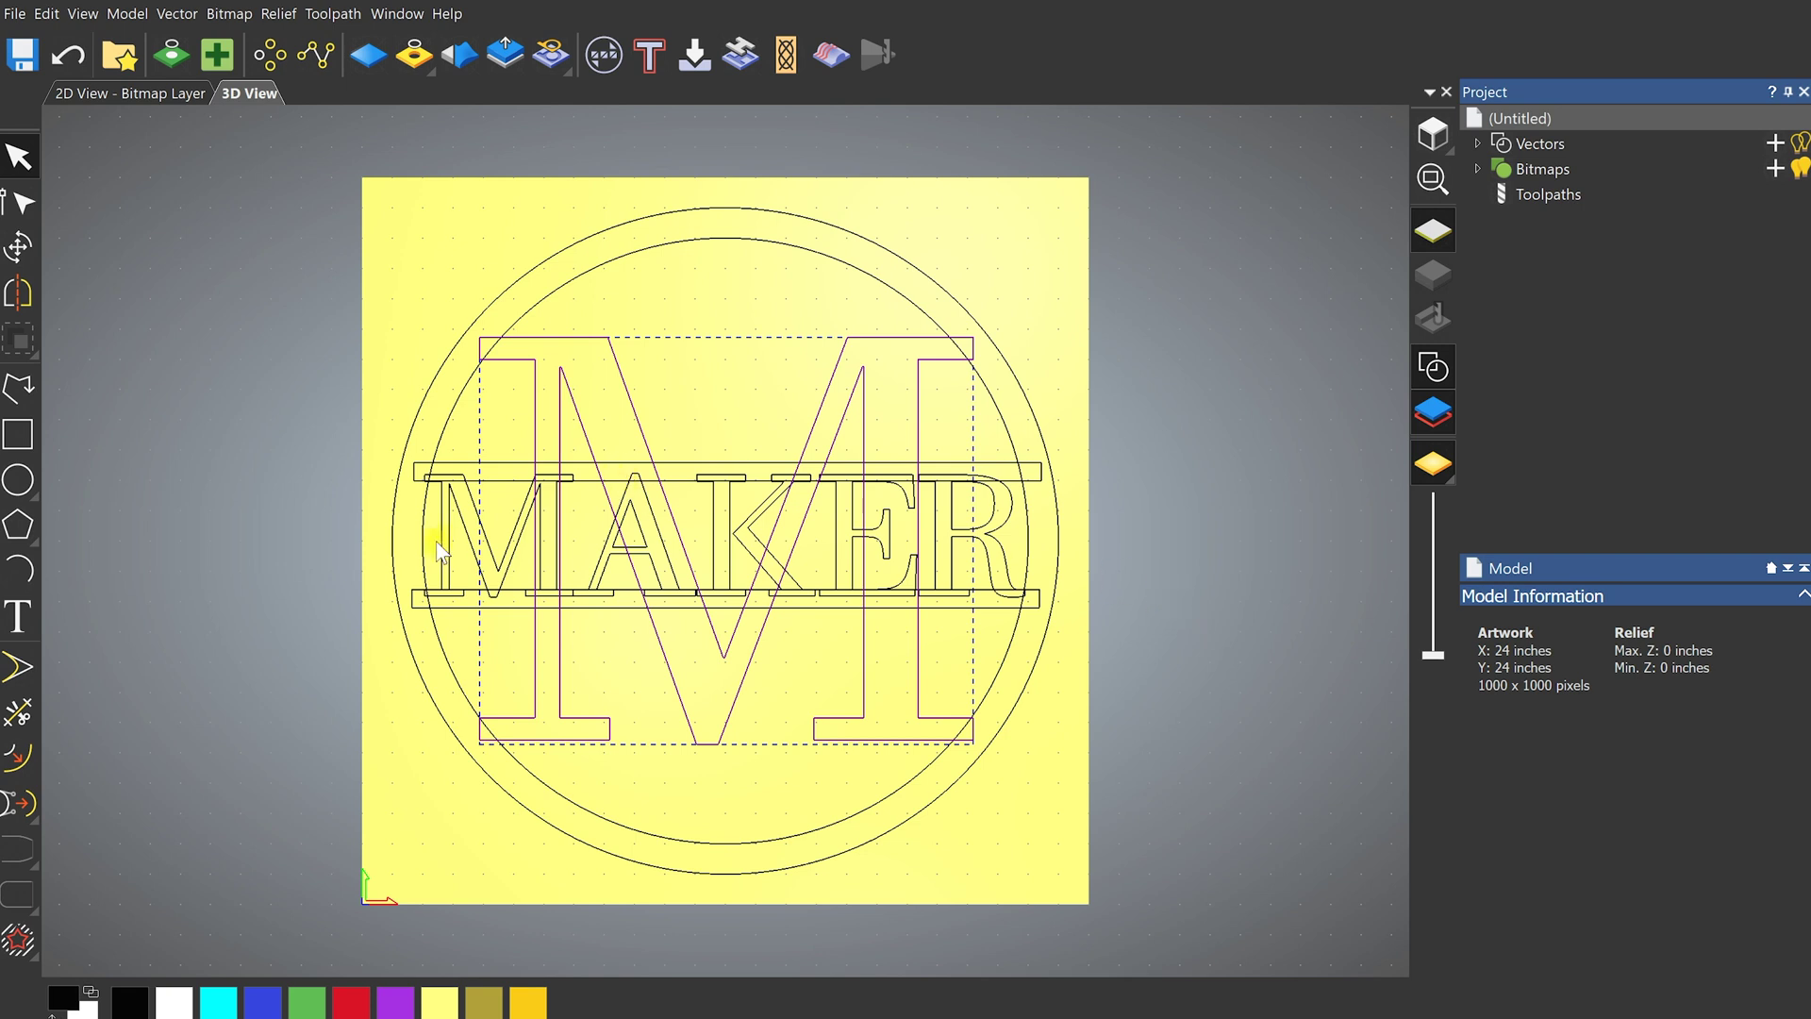
pyautogui.click(246, 383)
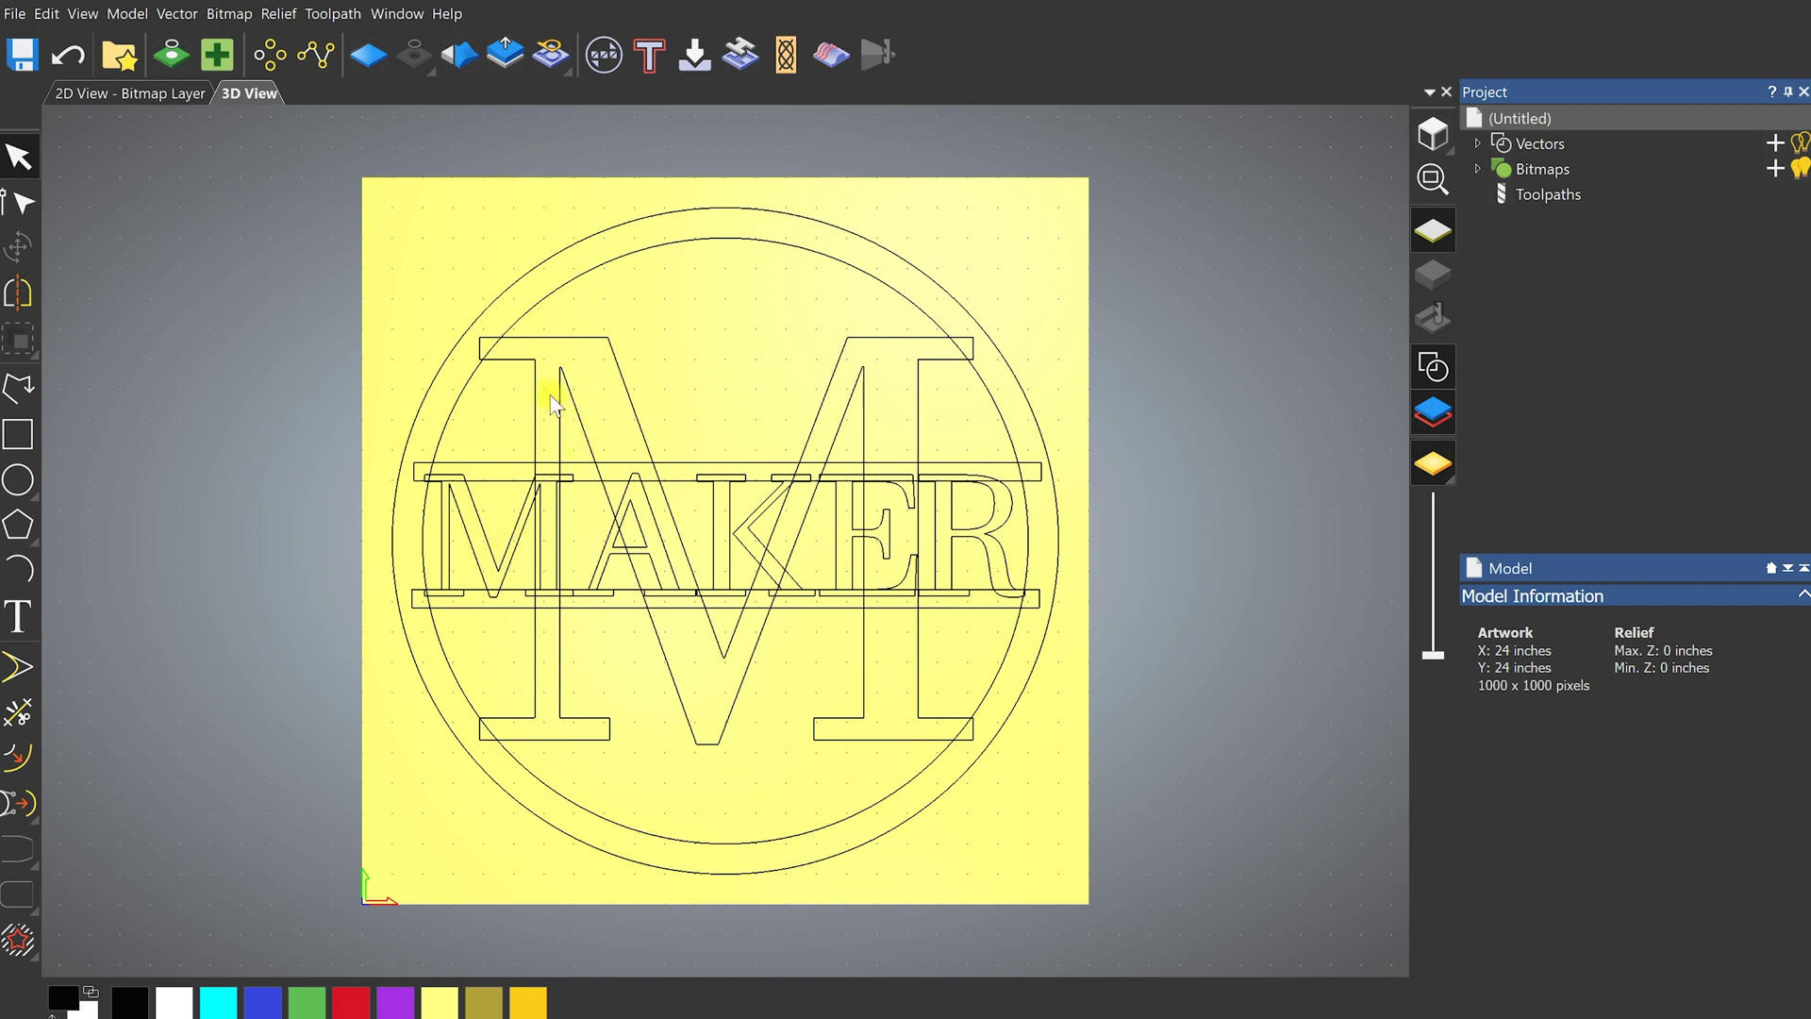
# Ungroup the large letter M down to a plain editable vector
pyautogui.click(20, 714)
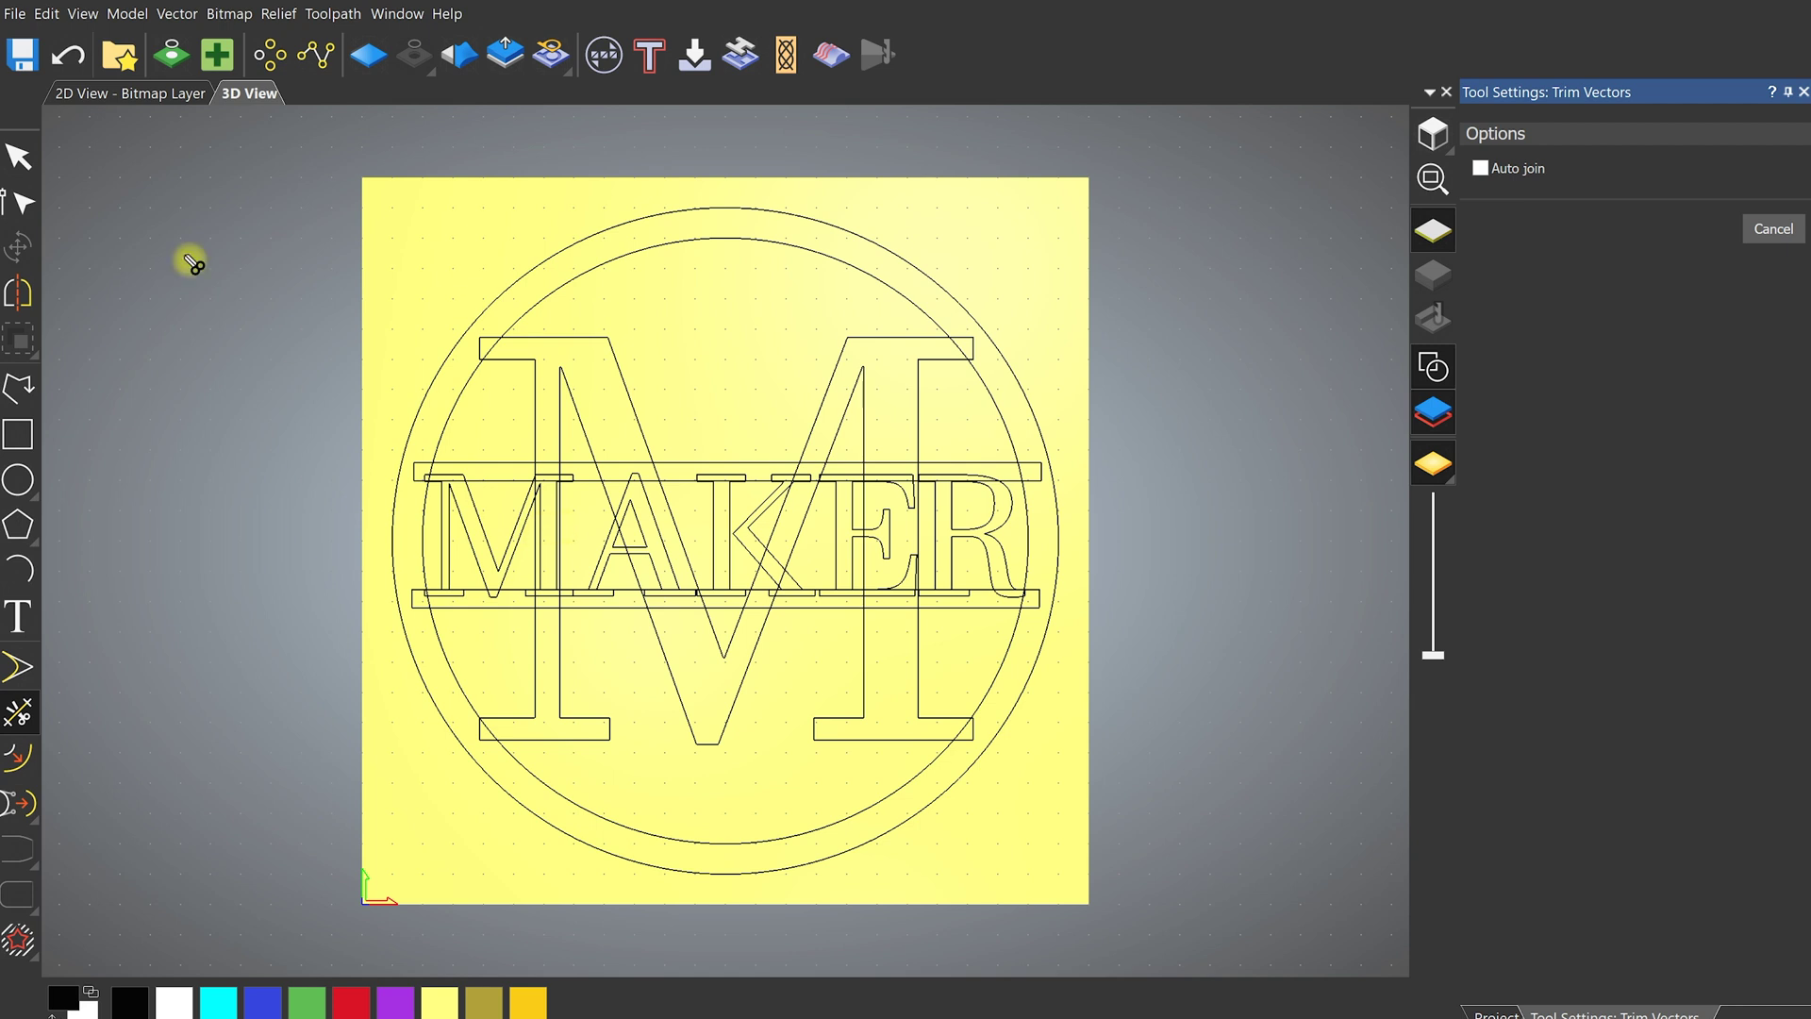
pyautogui.press('Escape')
pyautogui.click(618, 382)
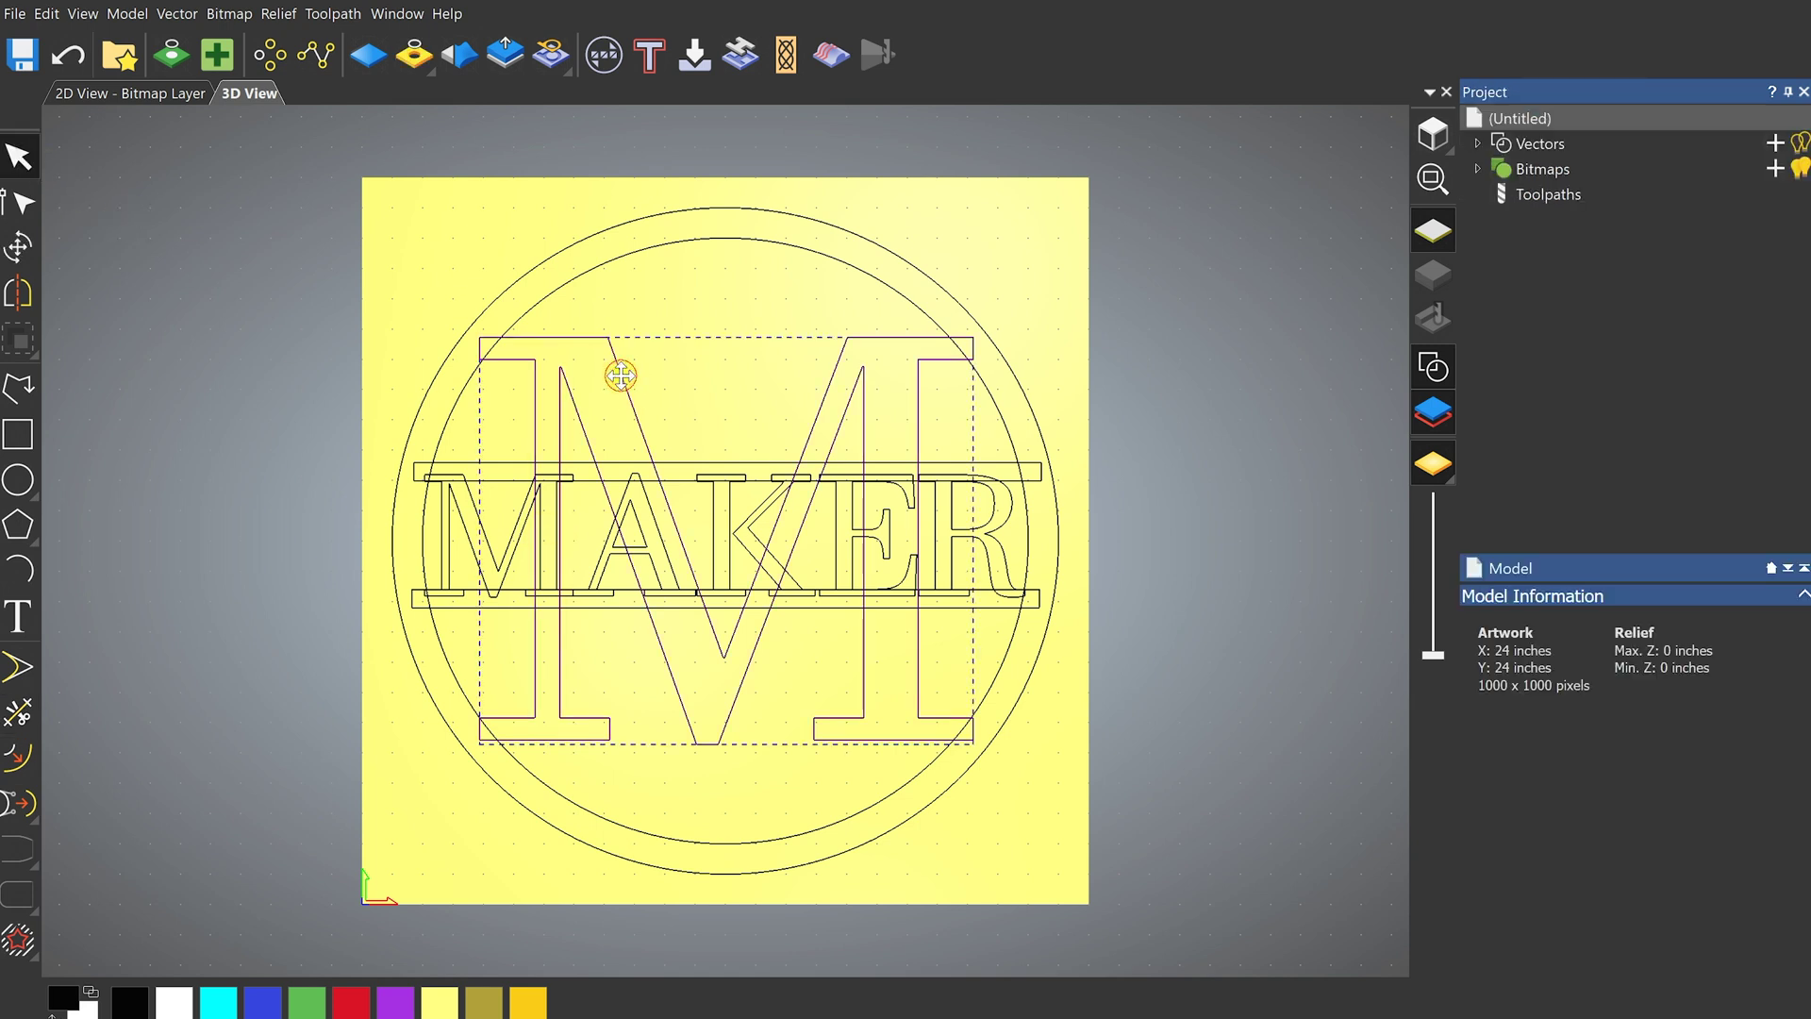
pyautogui.rightClick(621, 376)
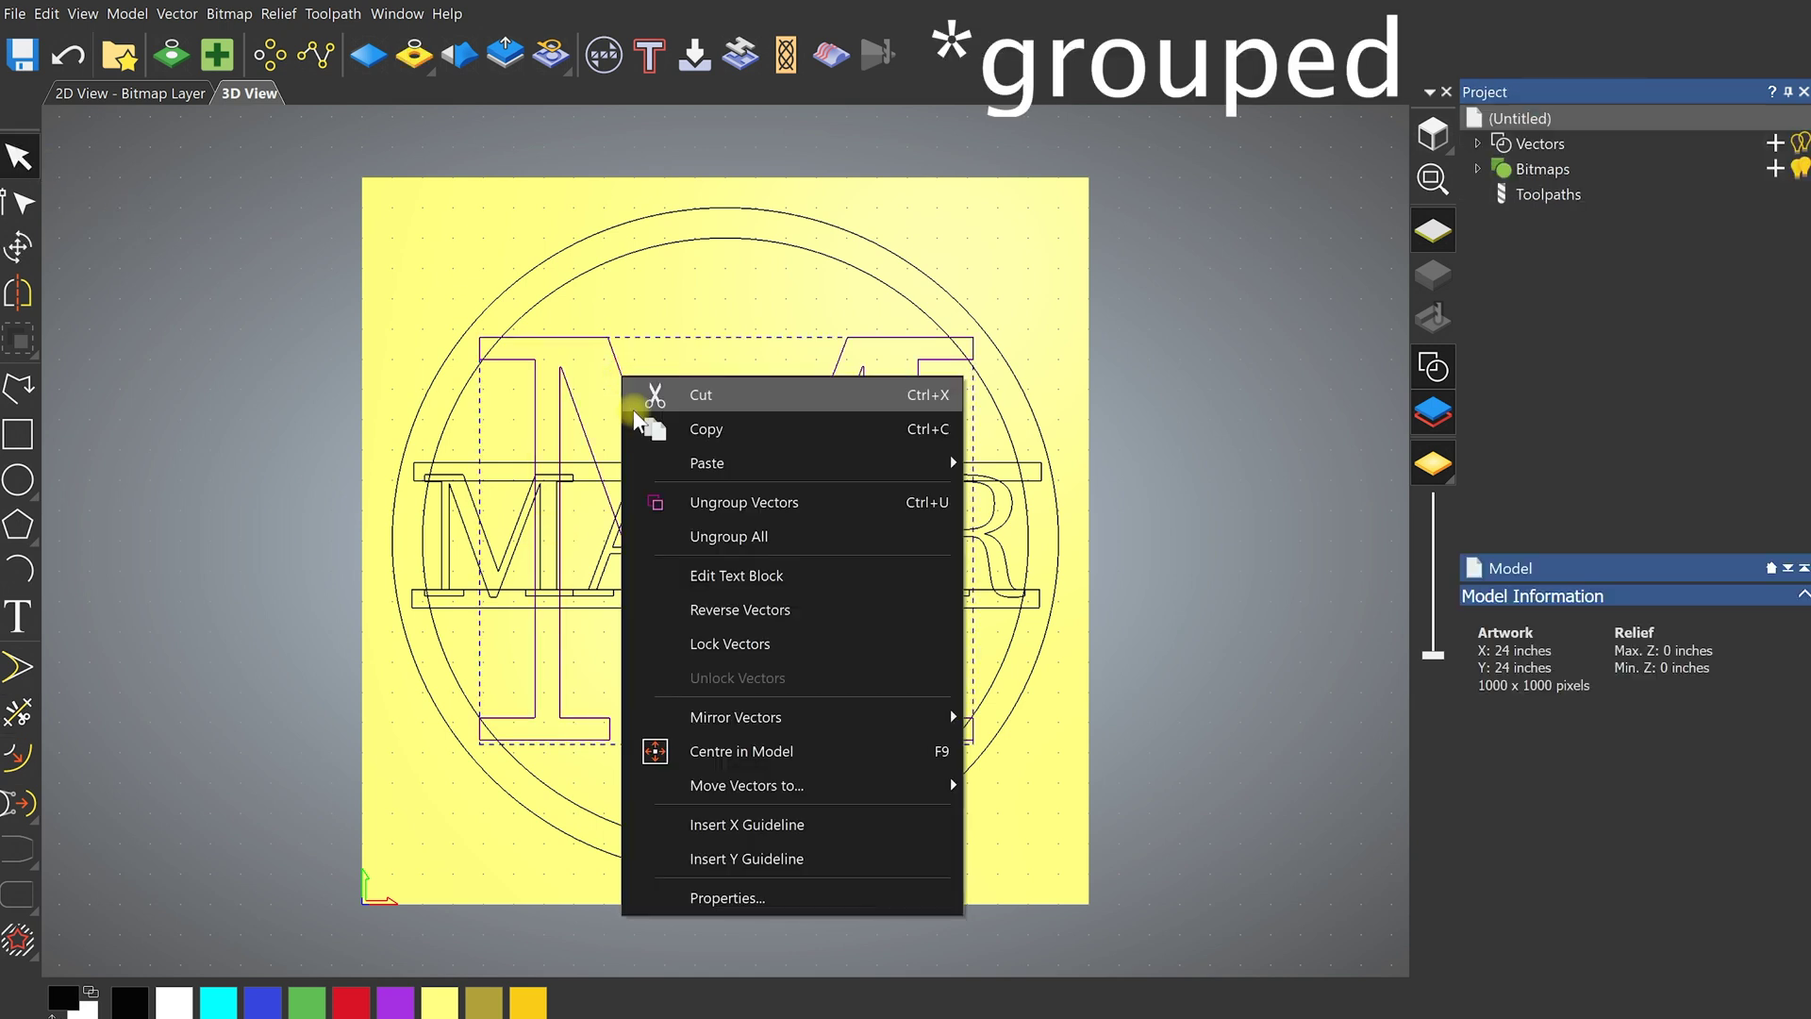
pyautogui.click(787, 506)
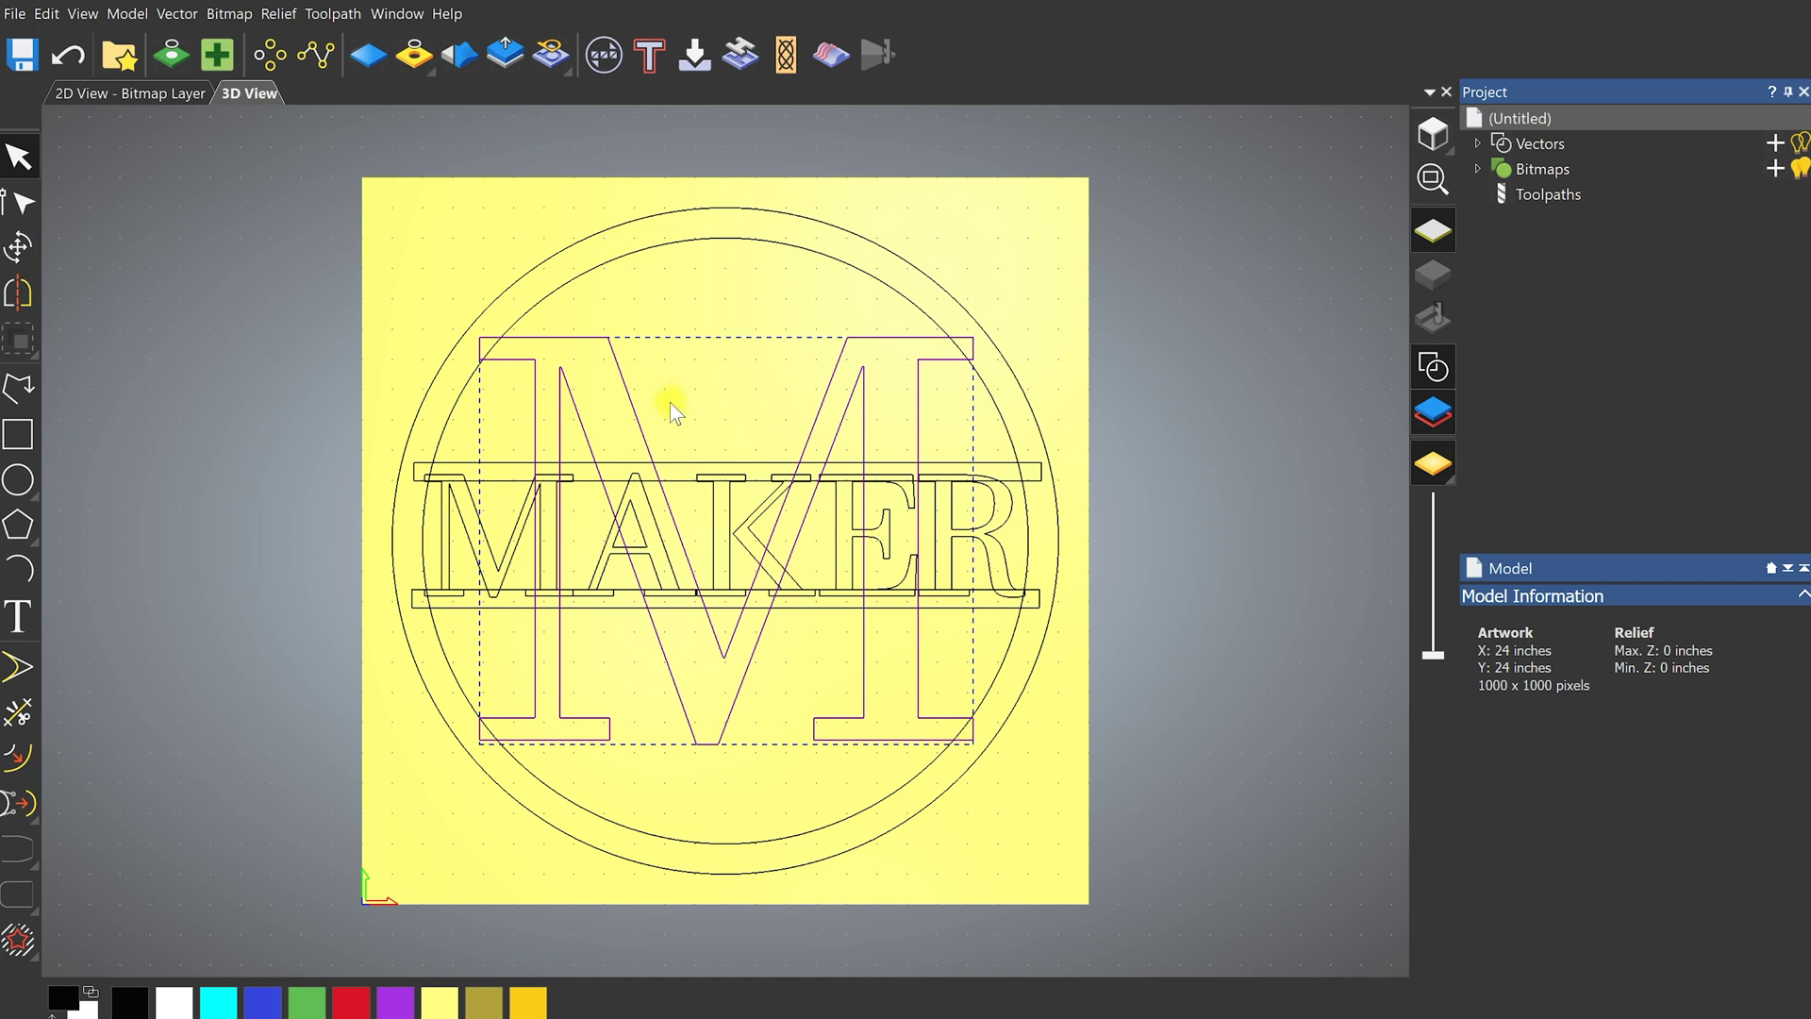
pyautogui.rightClick(627, 392)
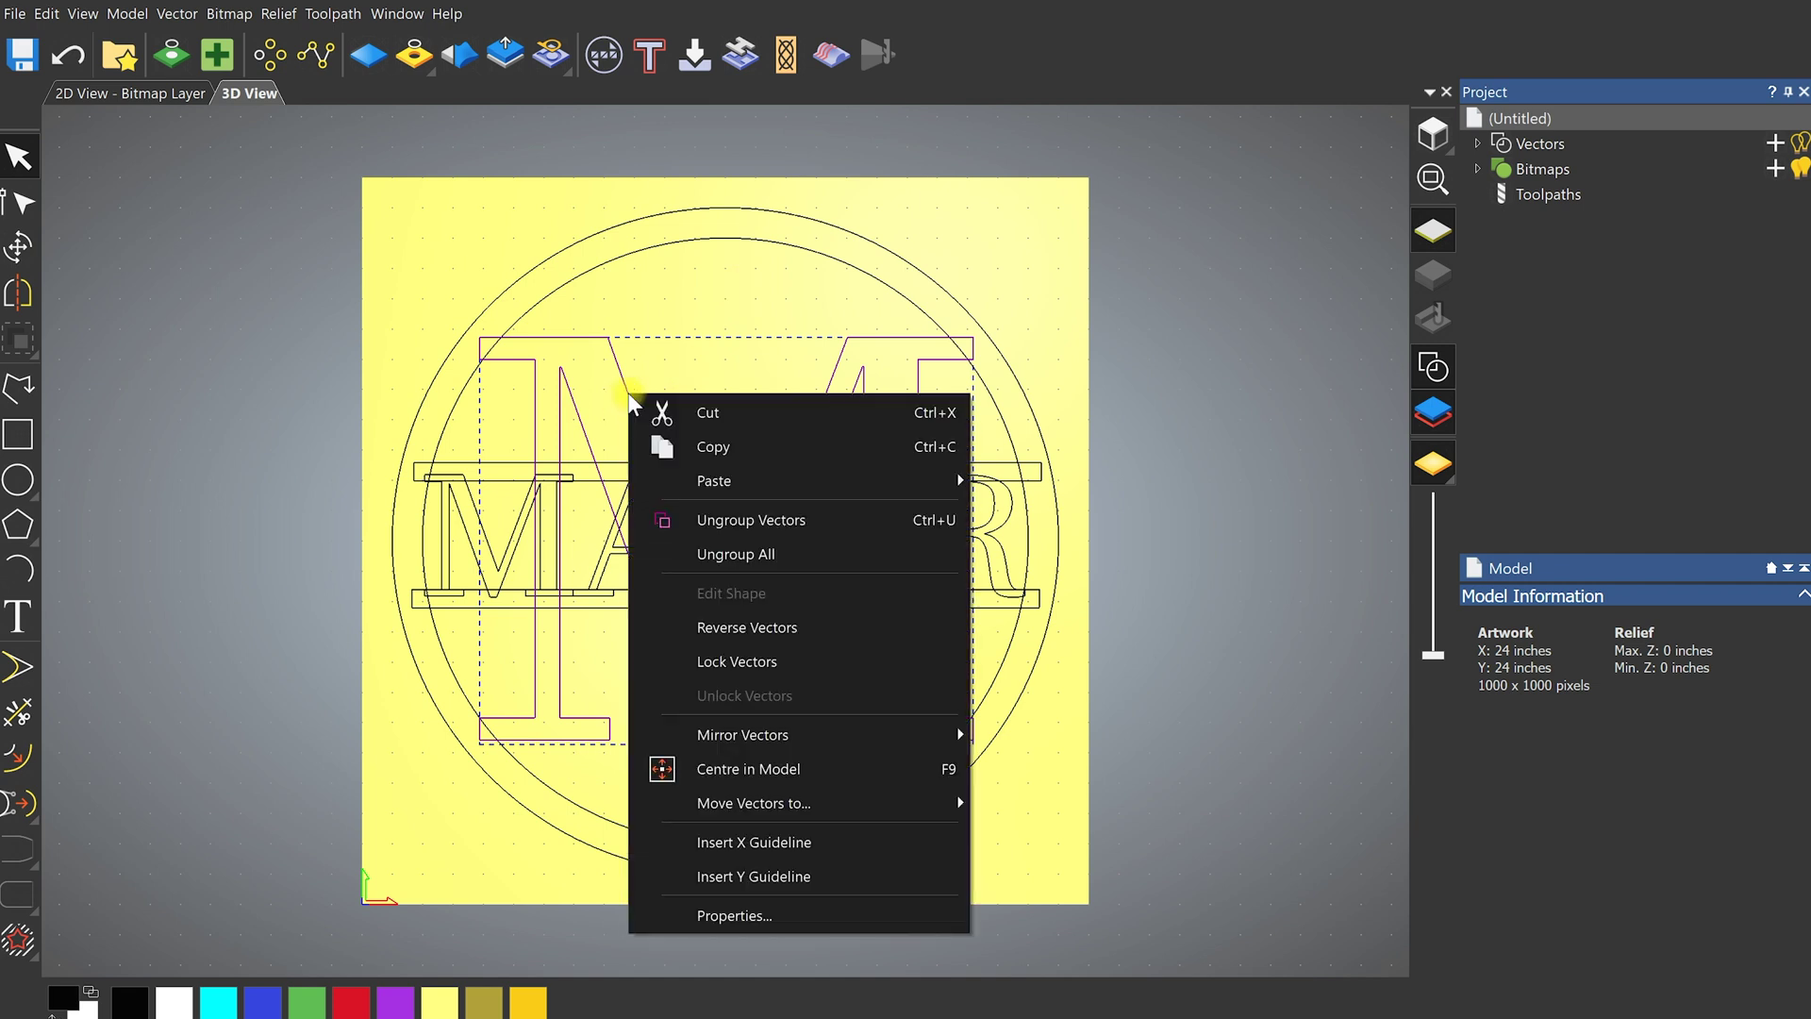
pyautogui.click(725, 521)
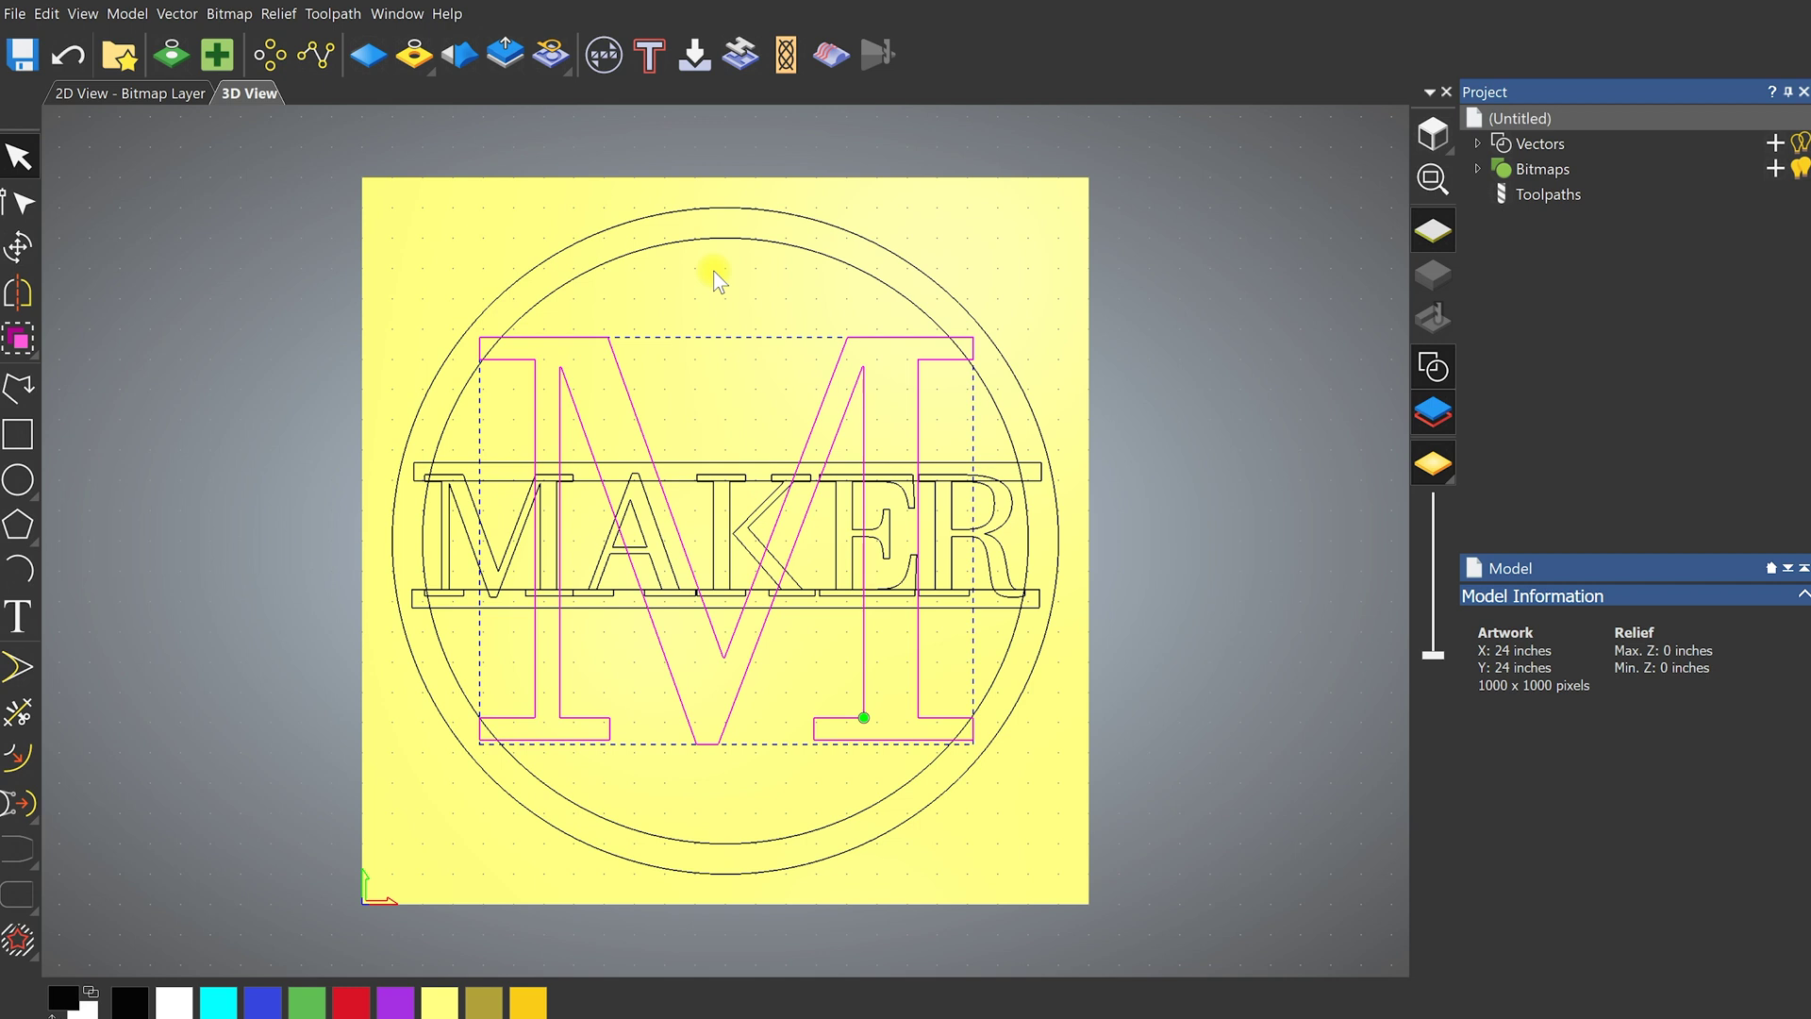
pyautogui.press('Escape')
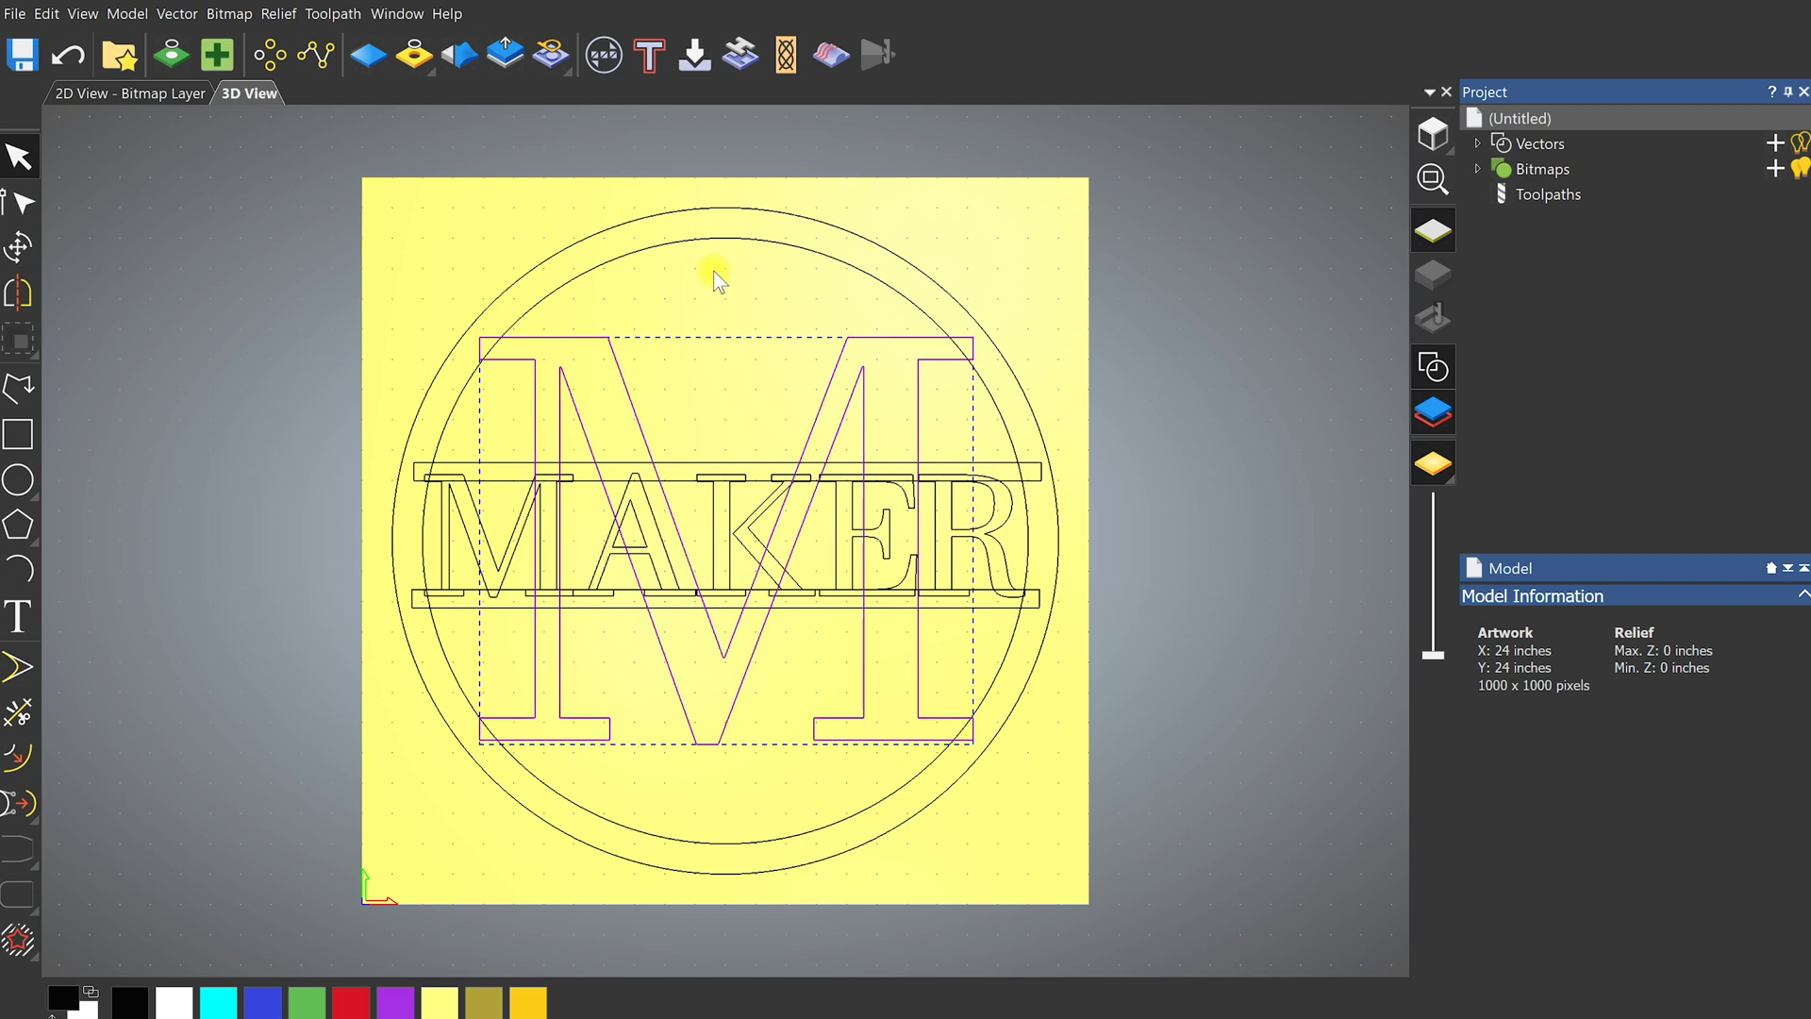
pyautogui.press('n')
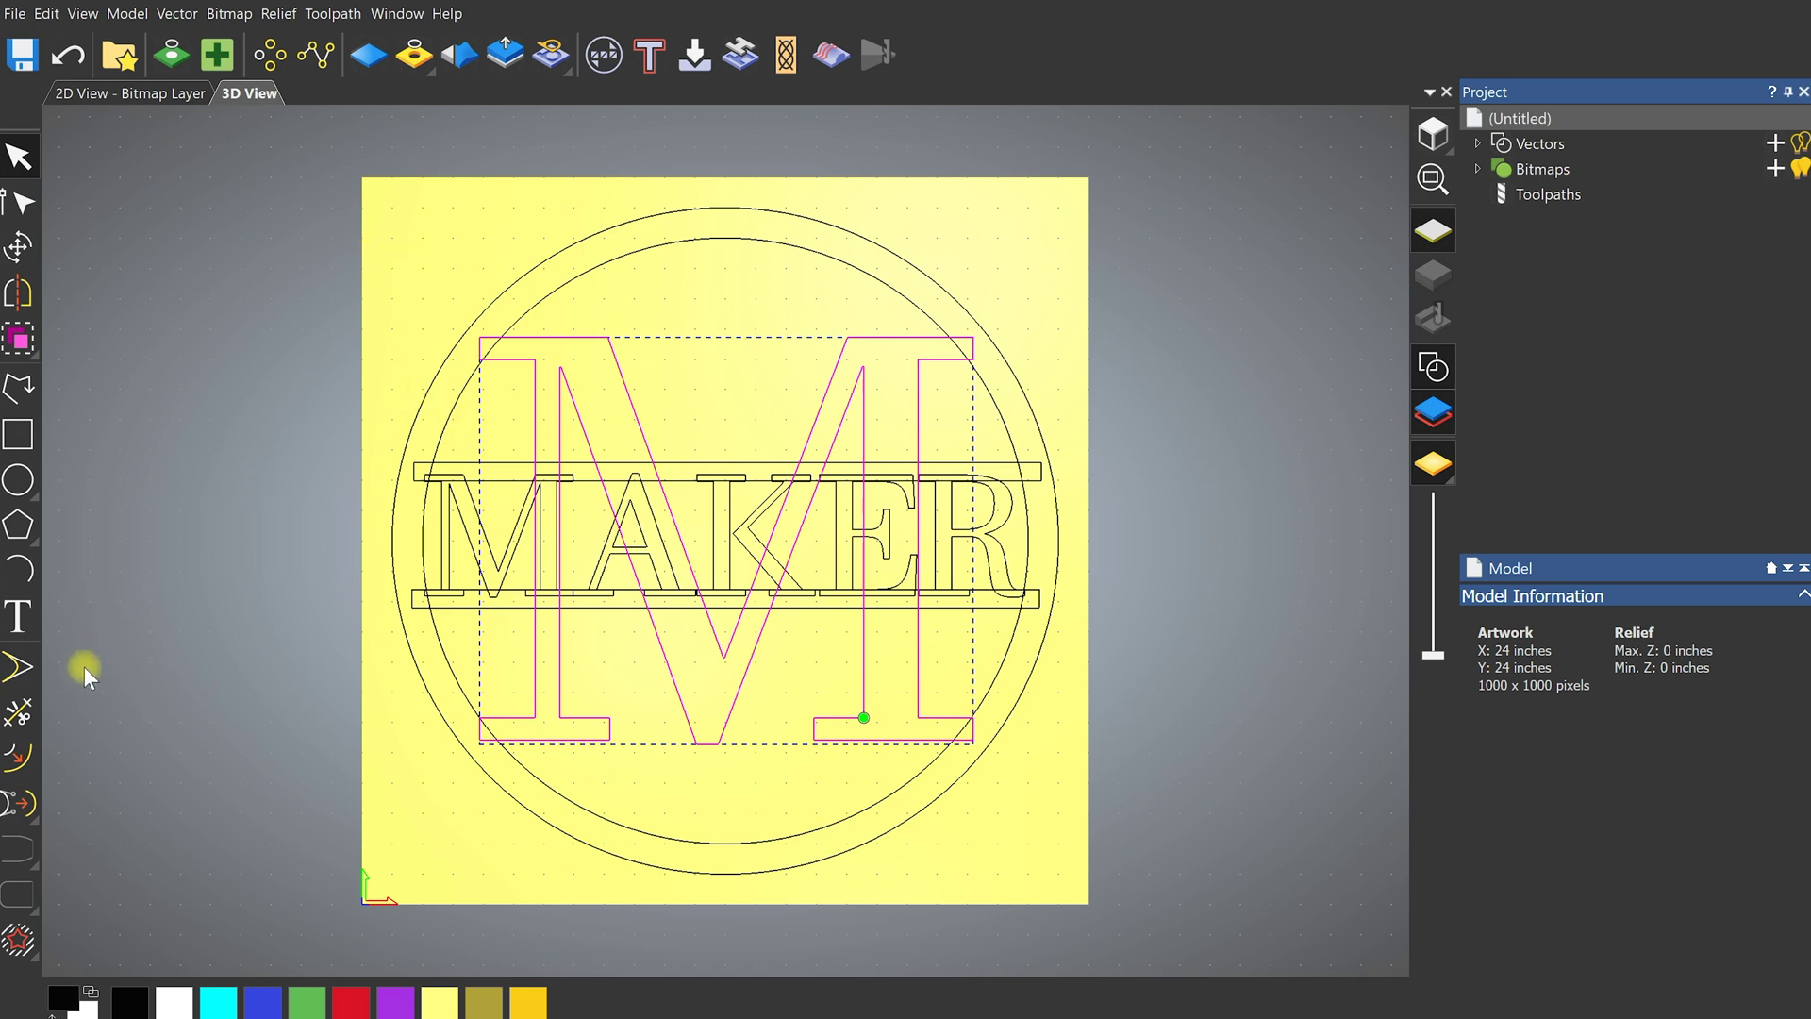
# Trim away the large M's segments that cross the MAKER lettering between the two horizontal bars
pyautogui.click(17, 712)
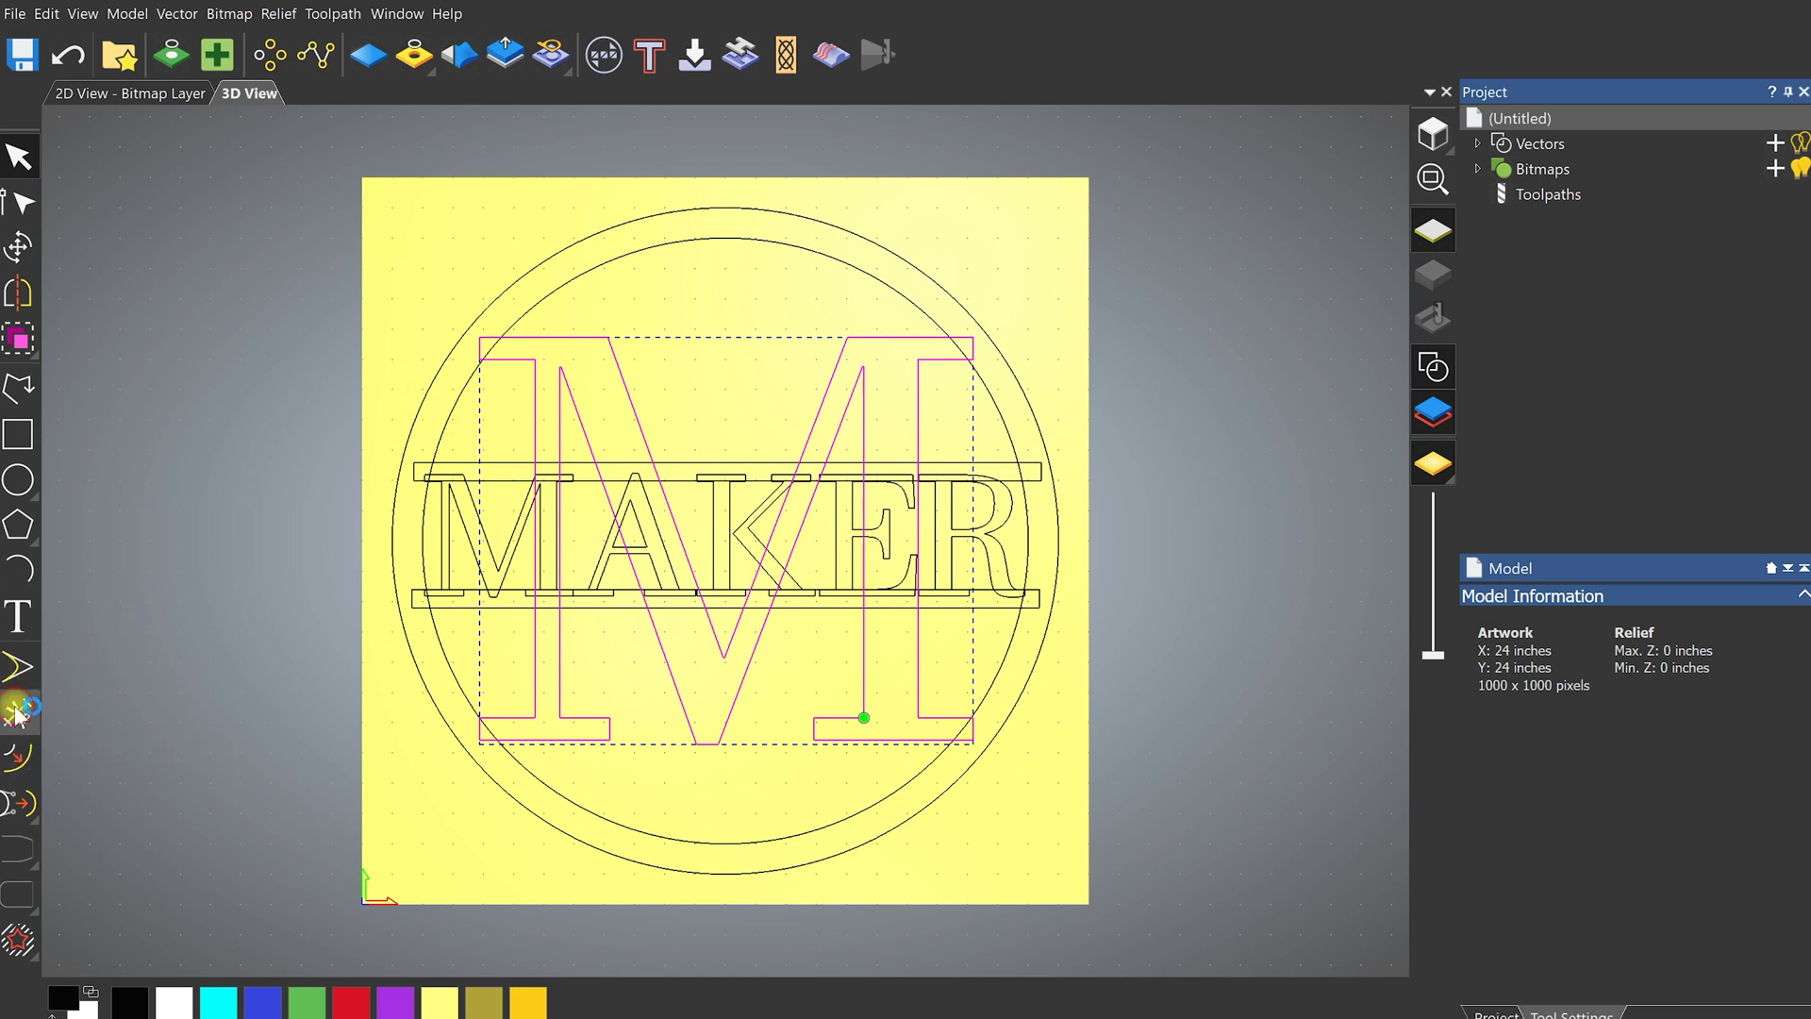
pyautogui.click(539, 531)
pyautogui.click(559, 526)
pyautogui.click(621, 530)
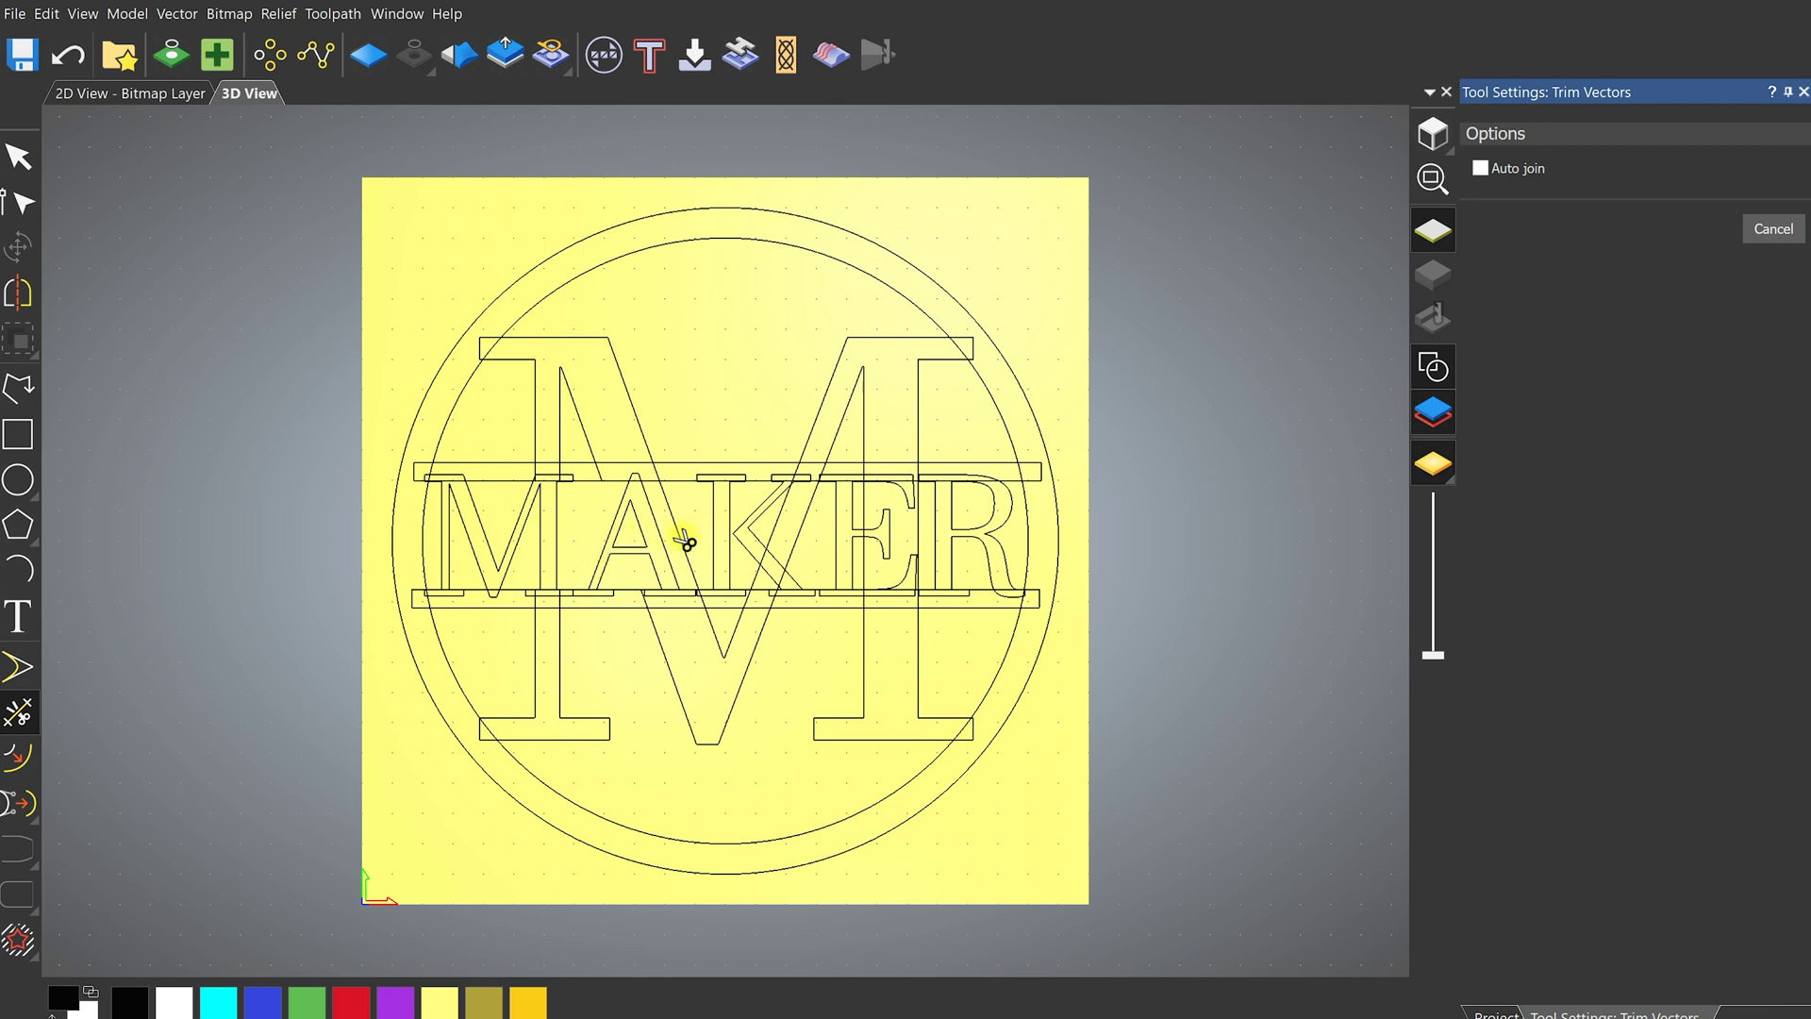
pyautogui.click(773, 540)
pyautogui.click(800, 543)
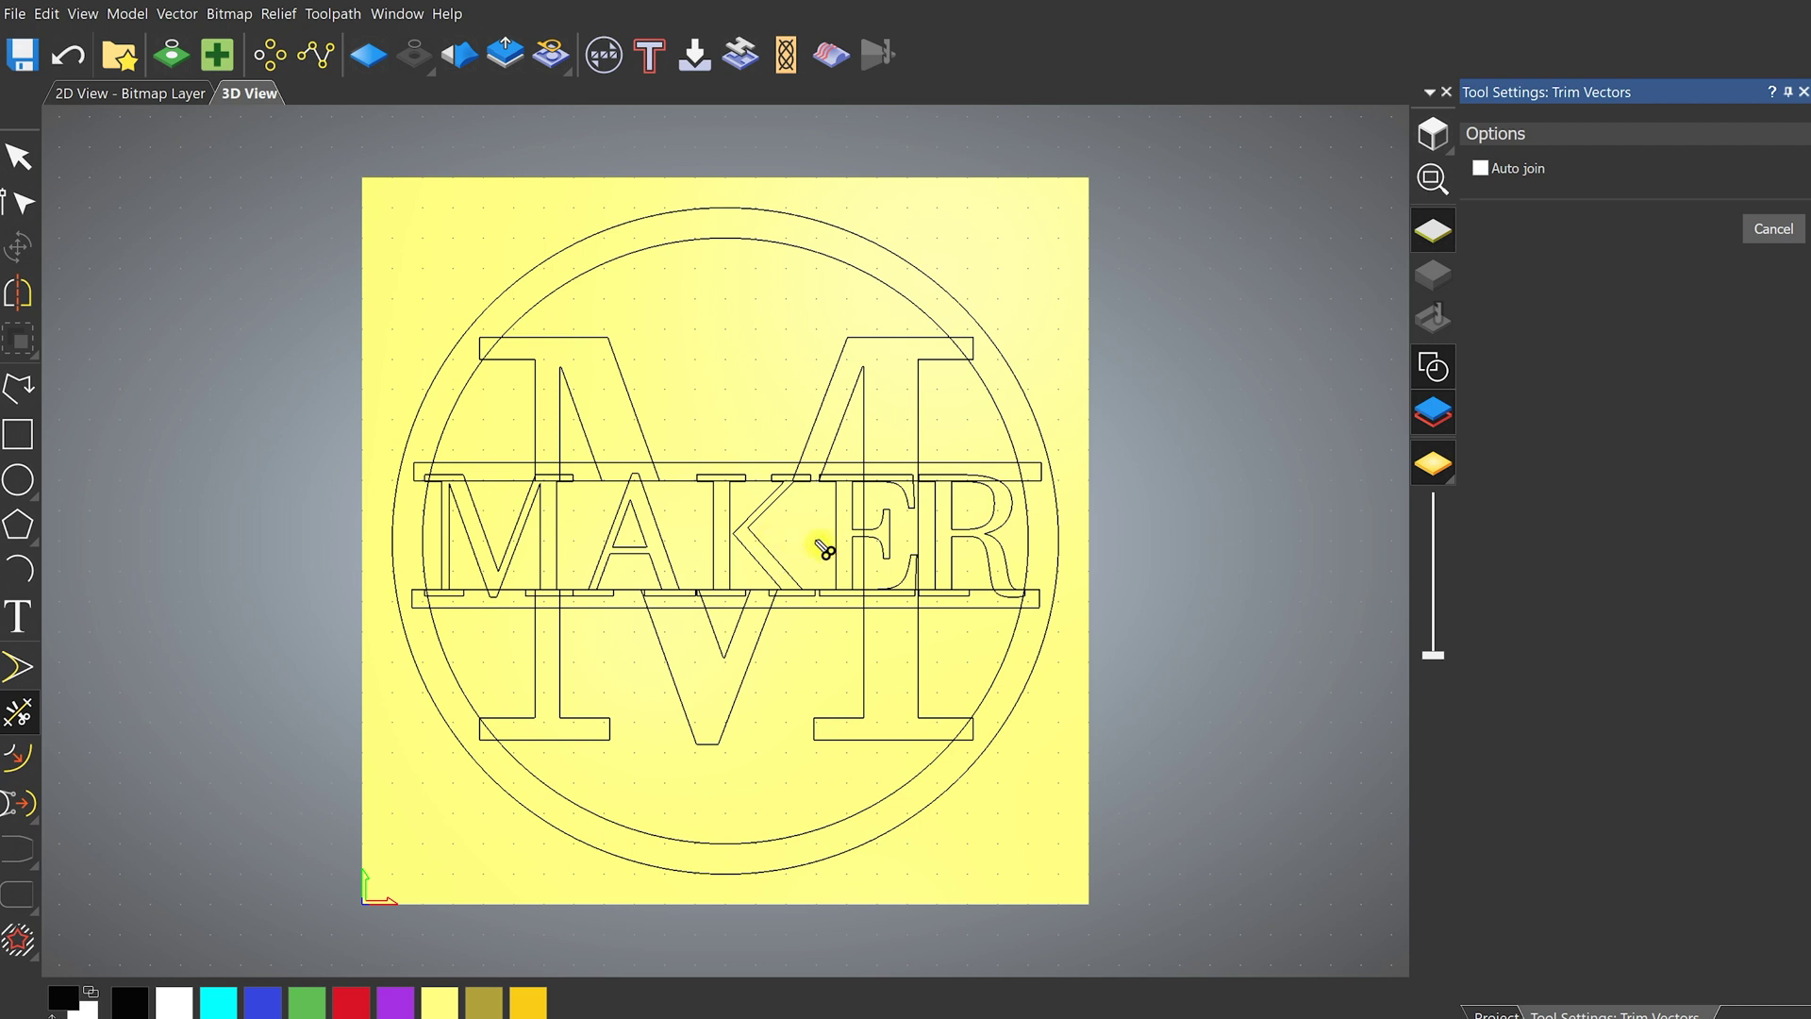
pyautogui.click(866, 540)
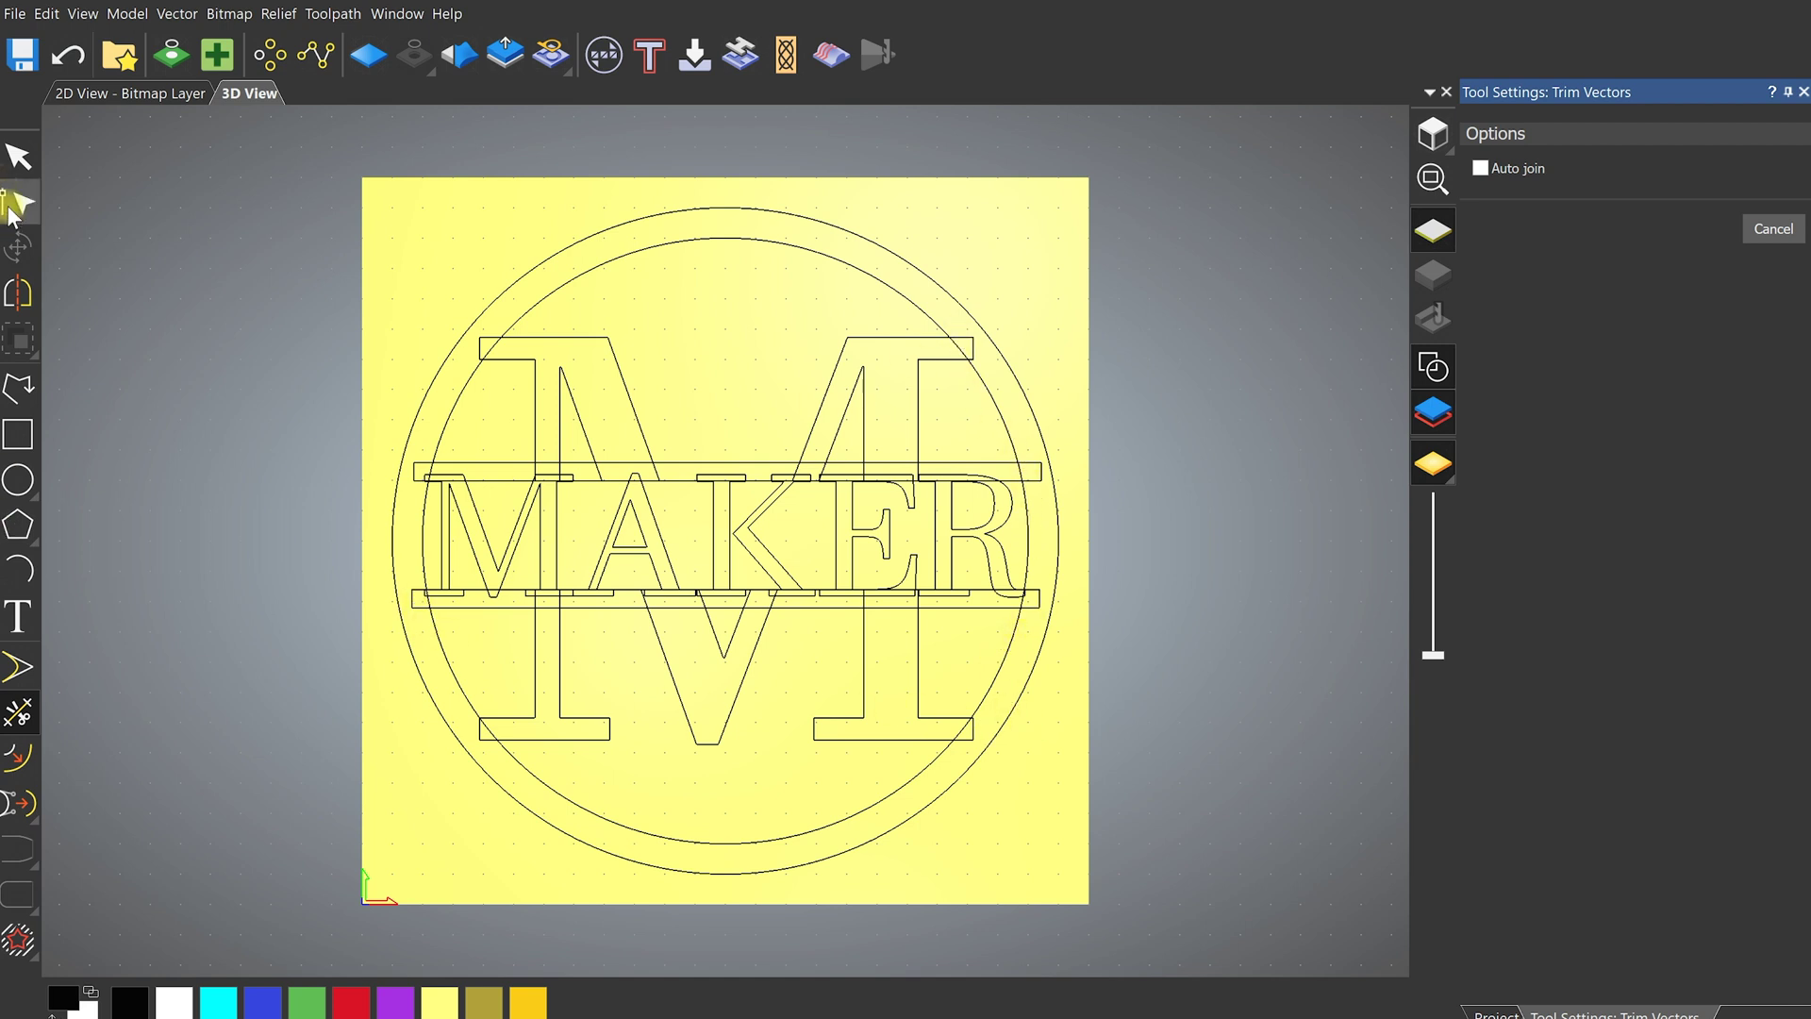
pyautogui.click(19, 159)
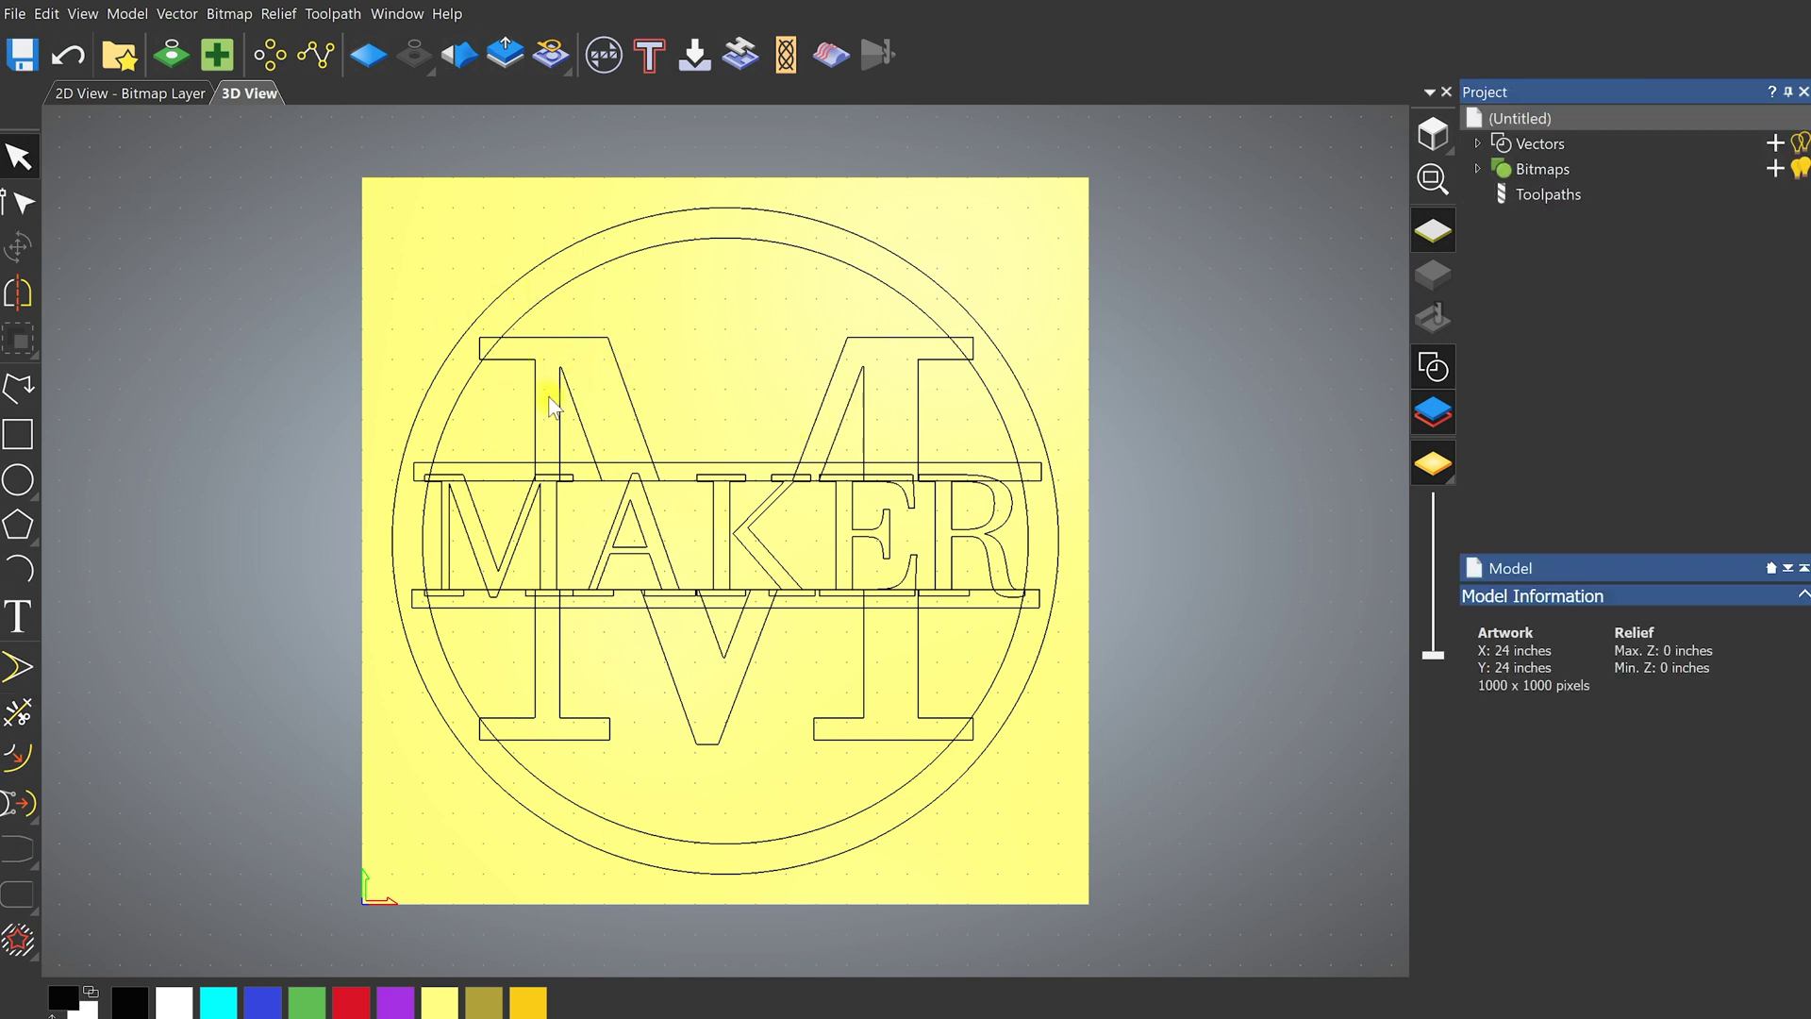
# Flood fill the vectors of the large M's upper-left piece with black and show the bitmap in the 3D view
pyautogui.click(627, 393)
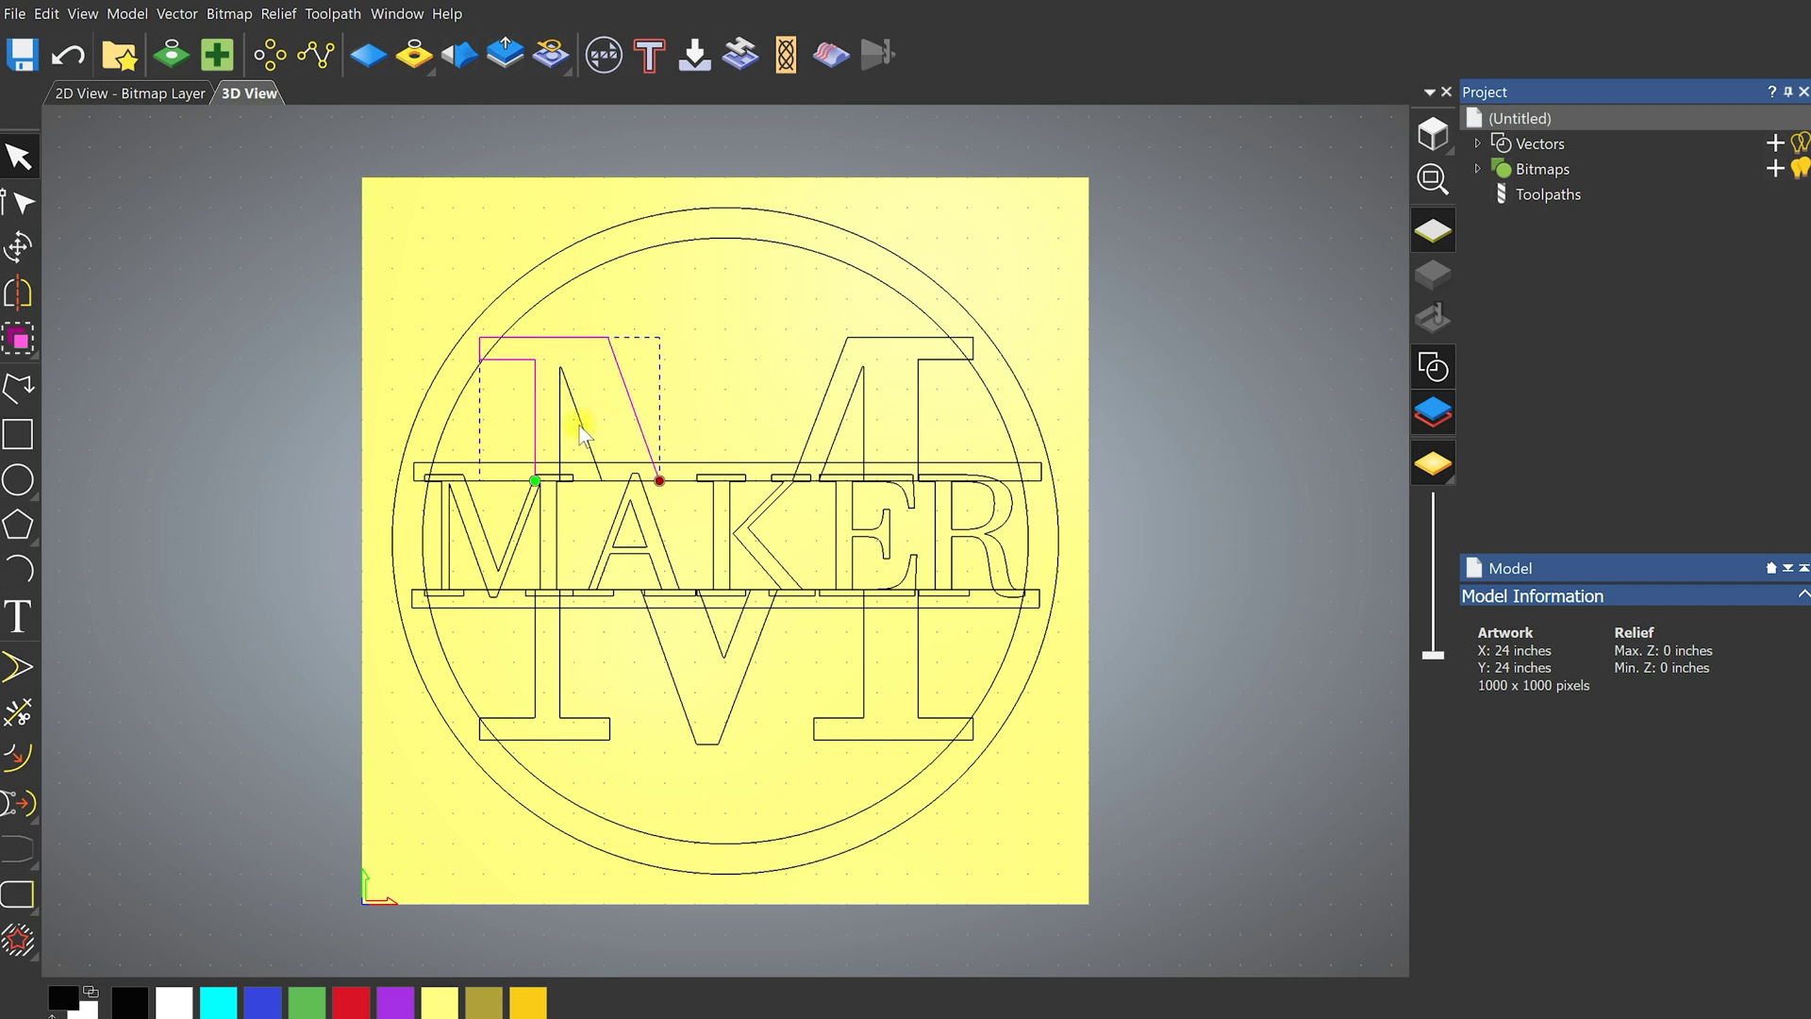
pyautogui.keyDown('shift'); pyautogui.click(576, 413); pyautogui.keyUp('shift')
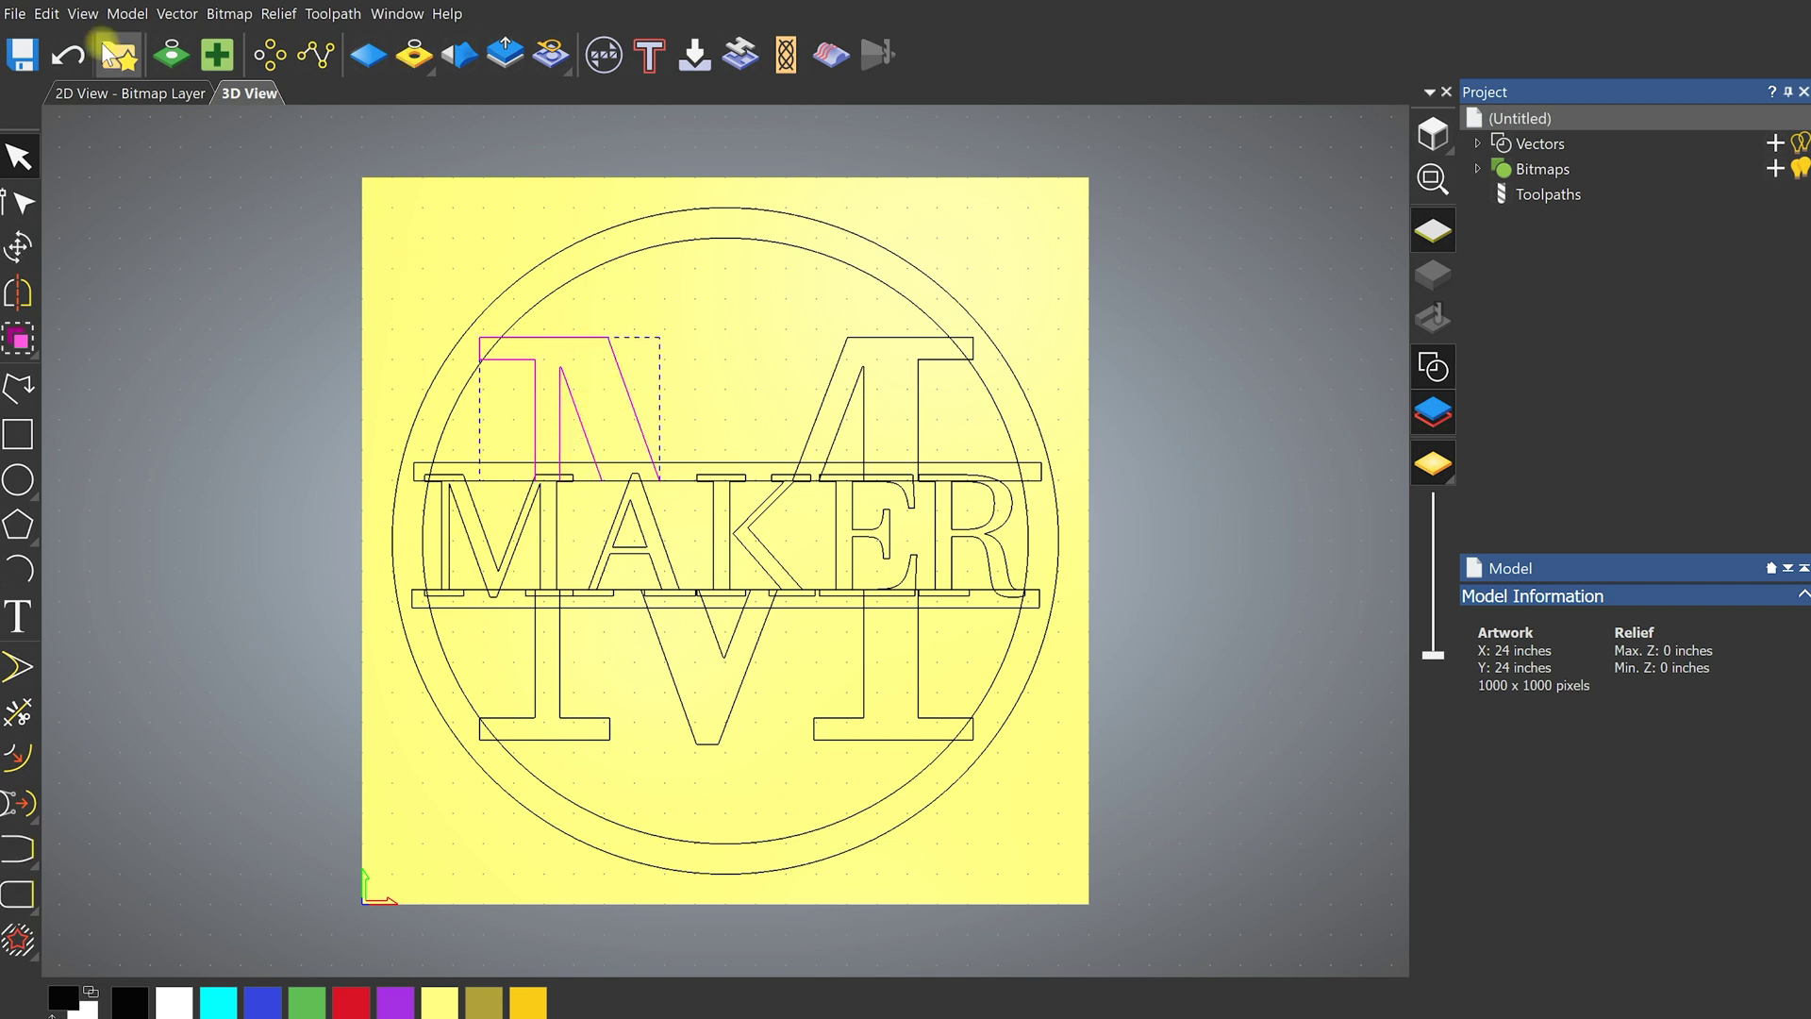
pyautogui.click(228, 13)
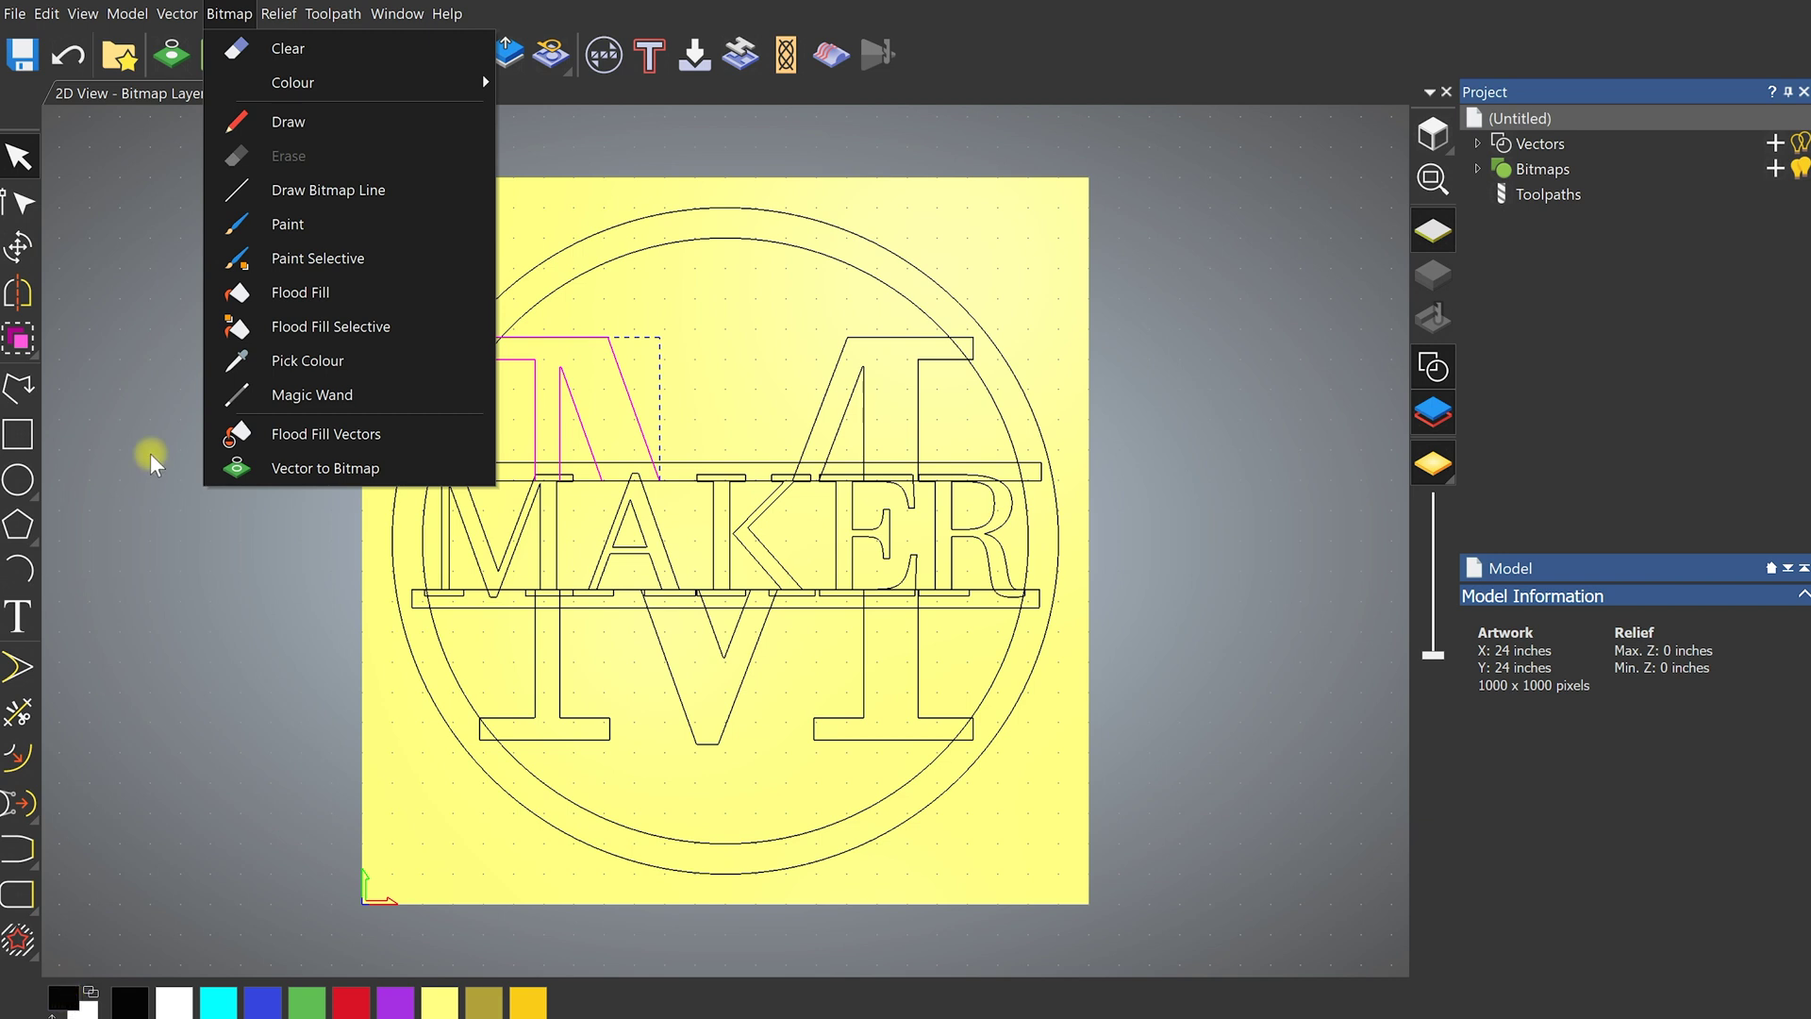
pyautogui.click(328, 432)
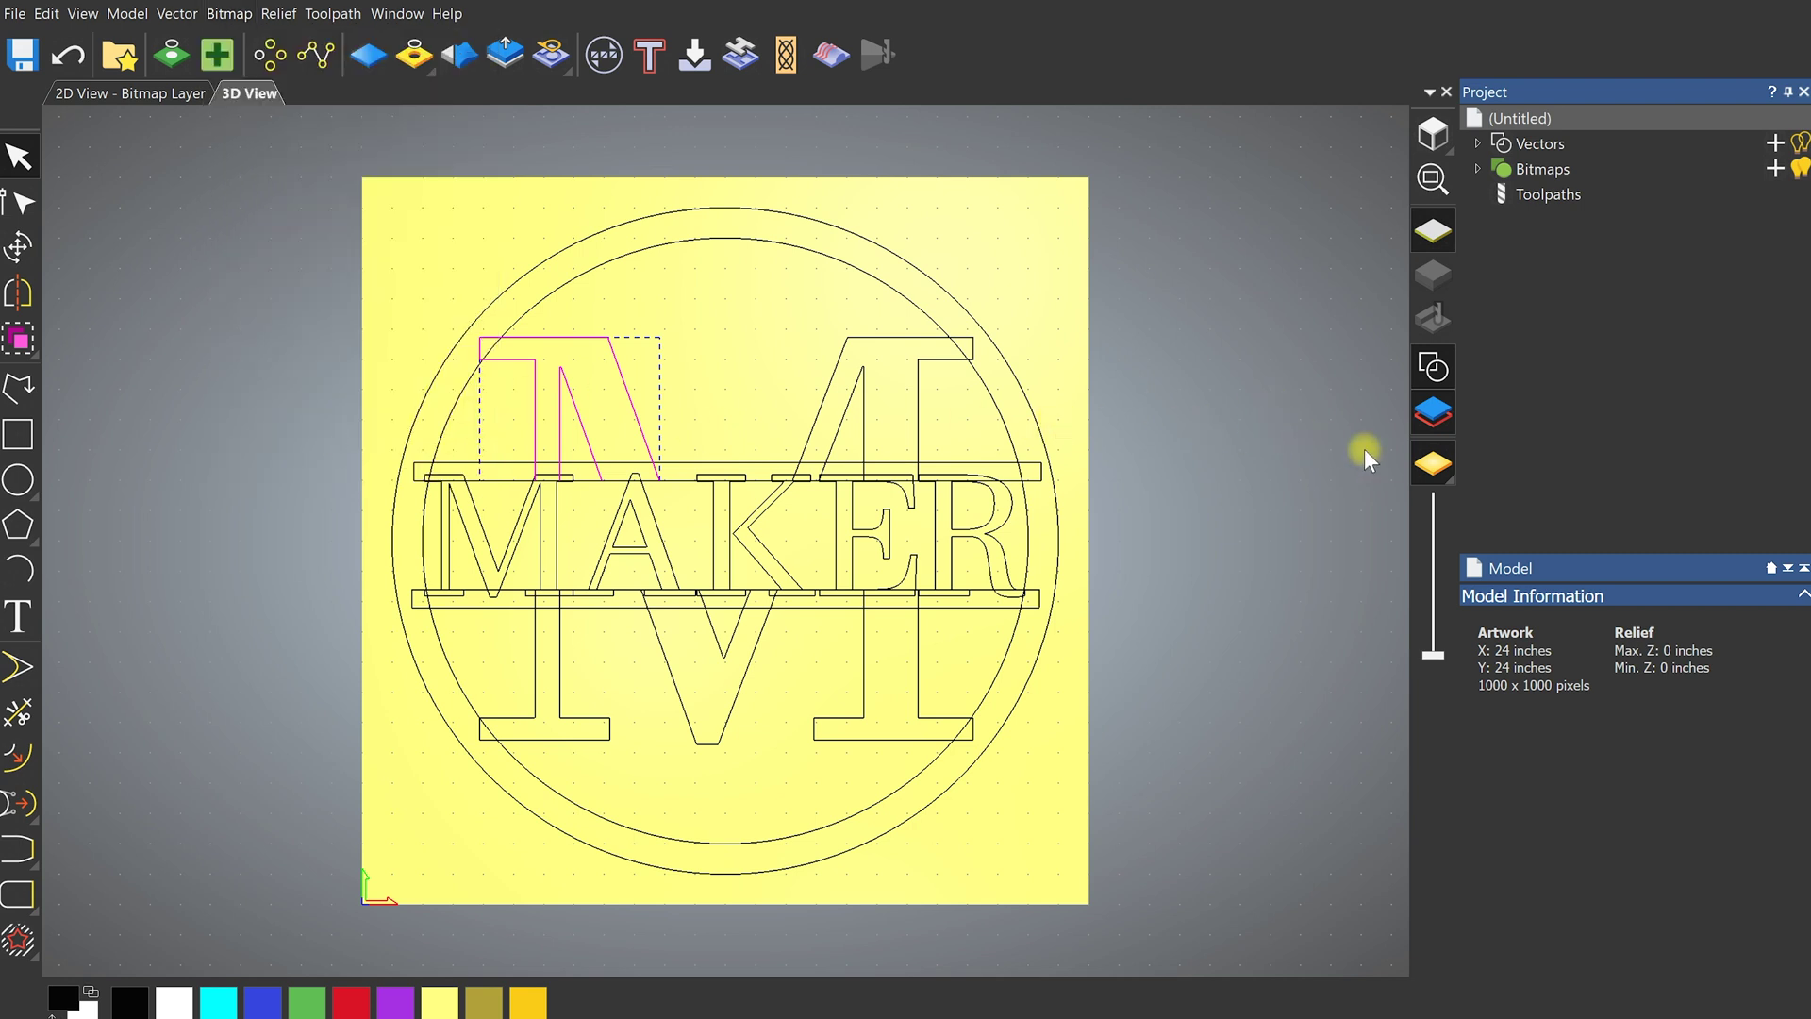
pyautogui.click(1441, 463)
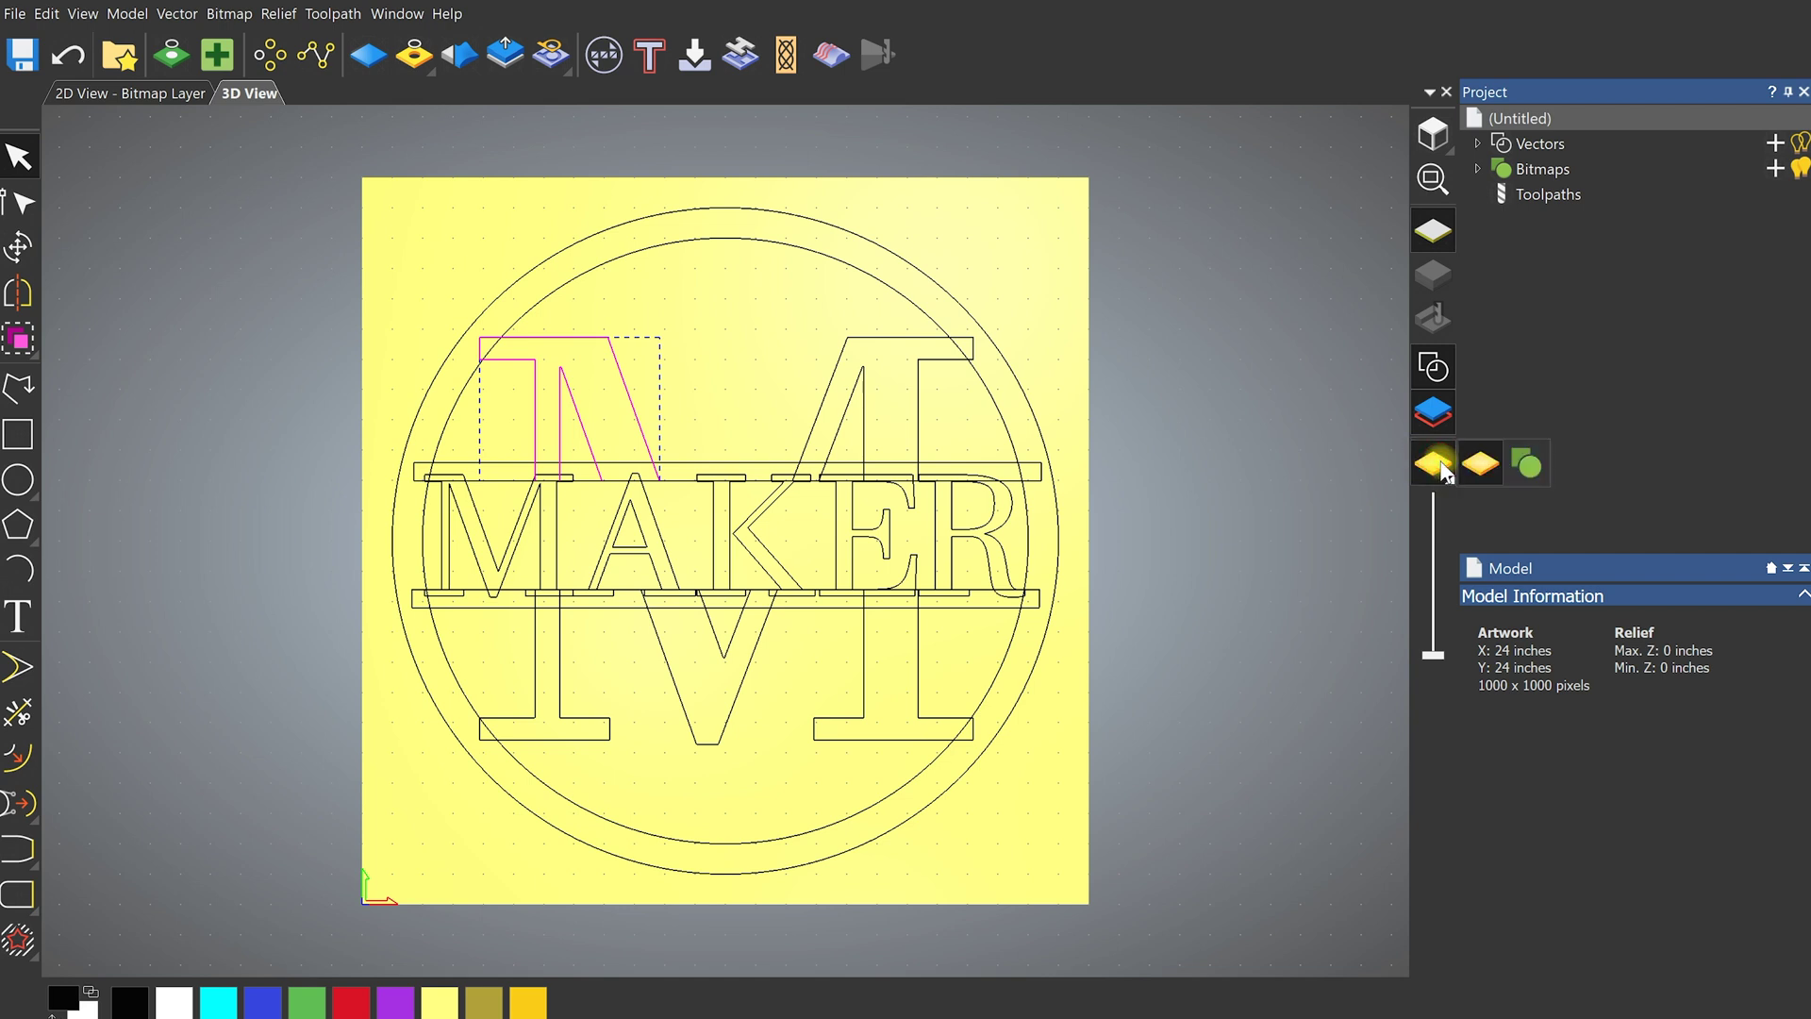
pyautogui.click(1528, 463)
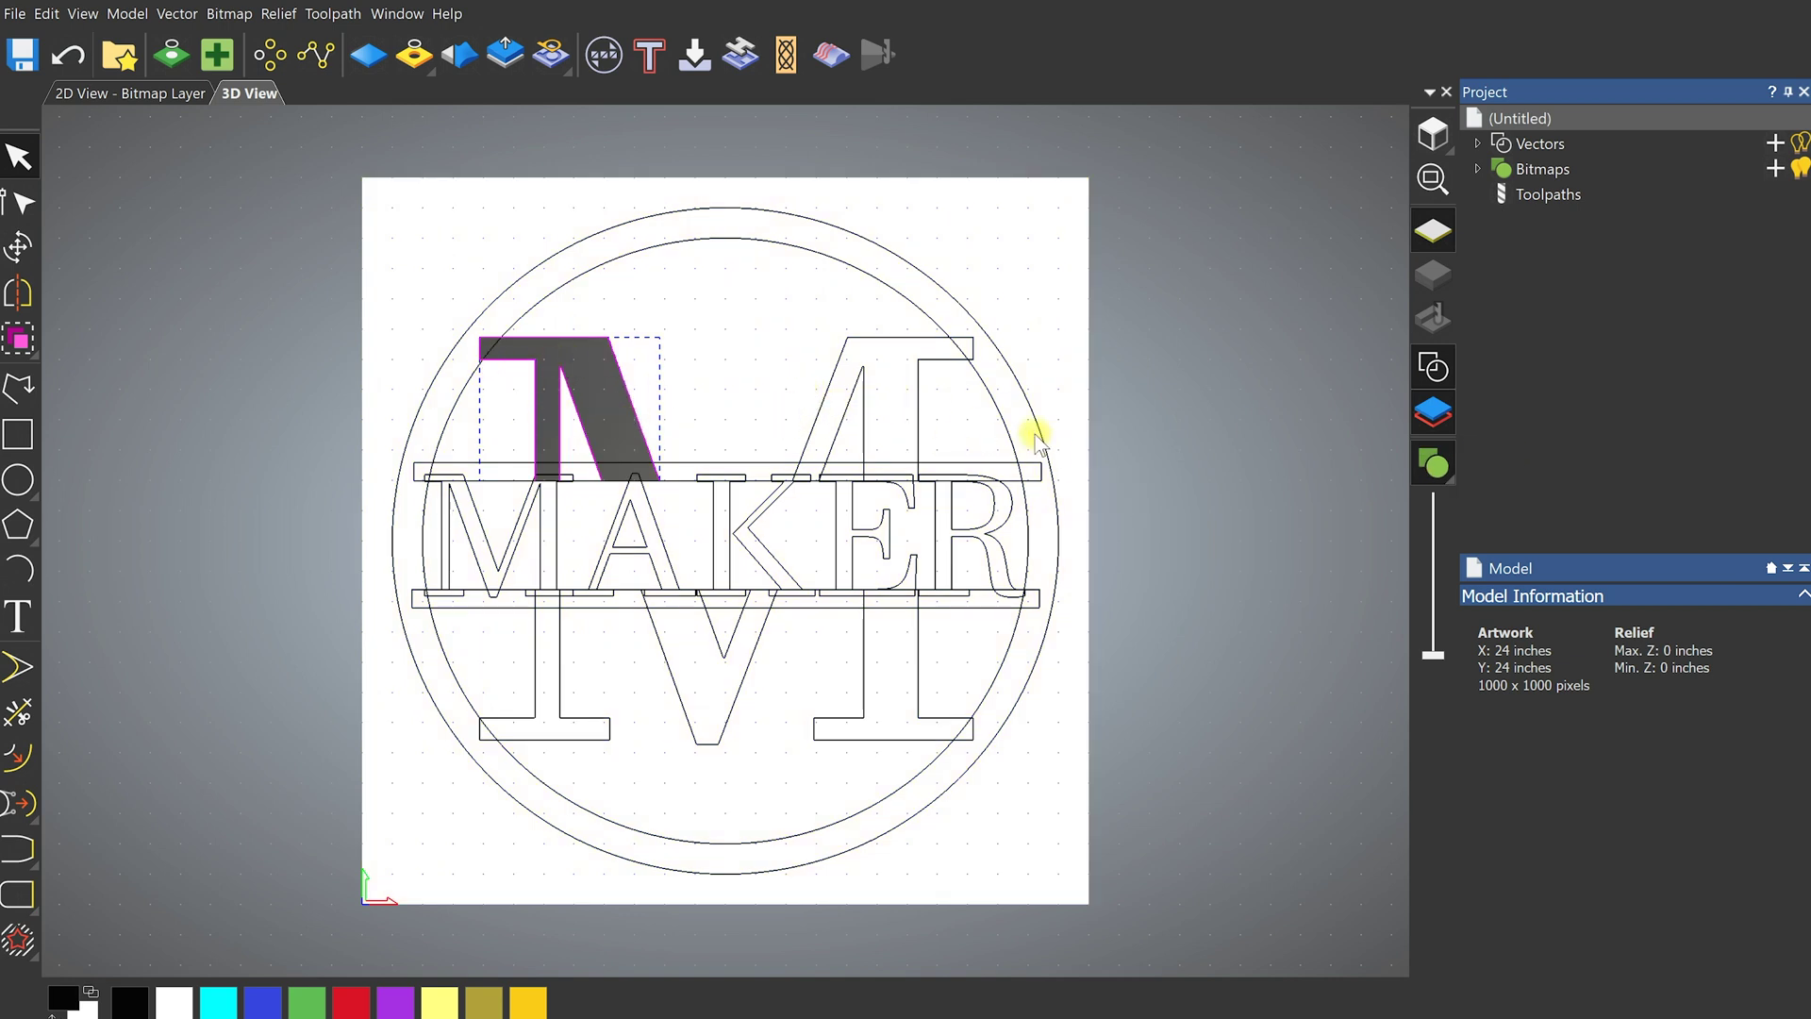
# Select both vectors of the large M's upper-right piece and flood fill them with black
pyautogui.click(943, 416)
pyautogui.click(827, 396)
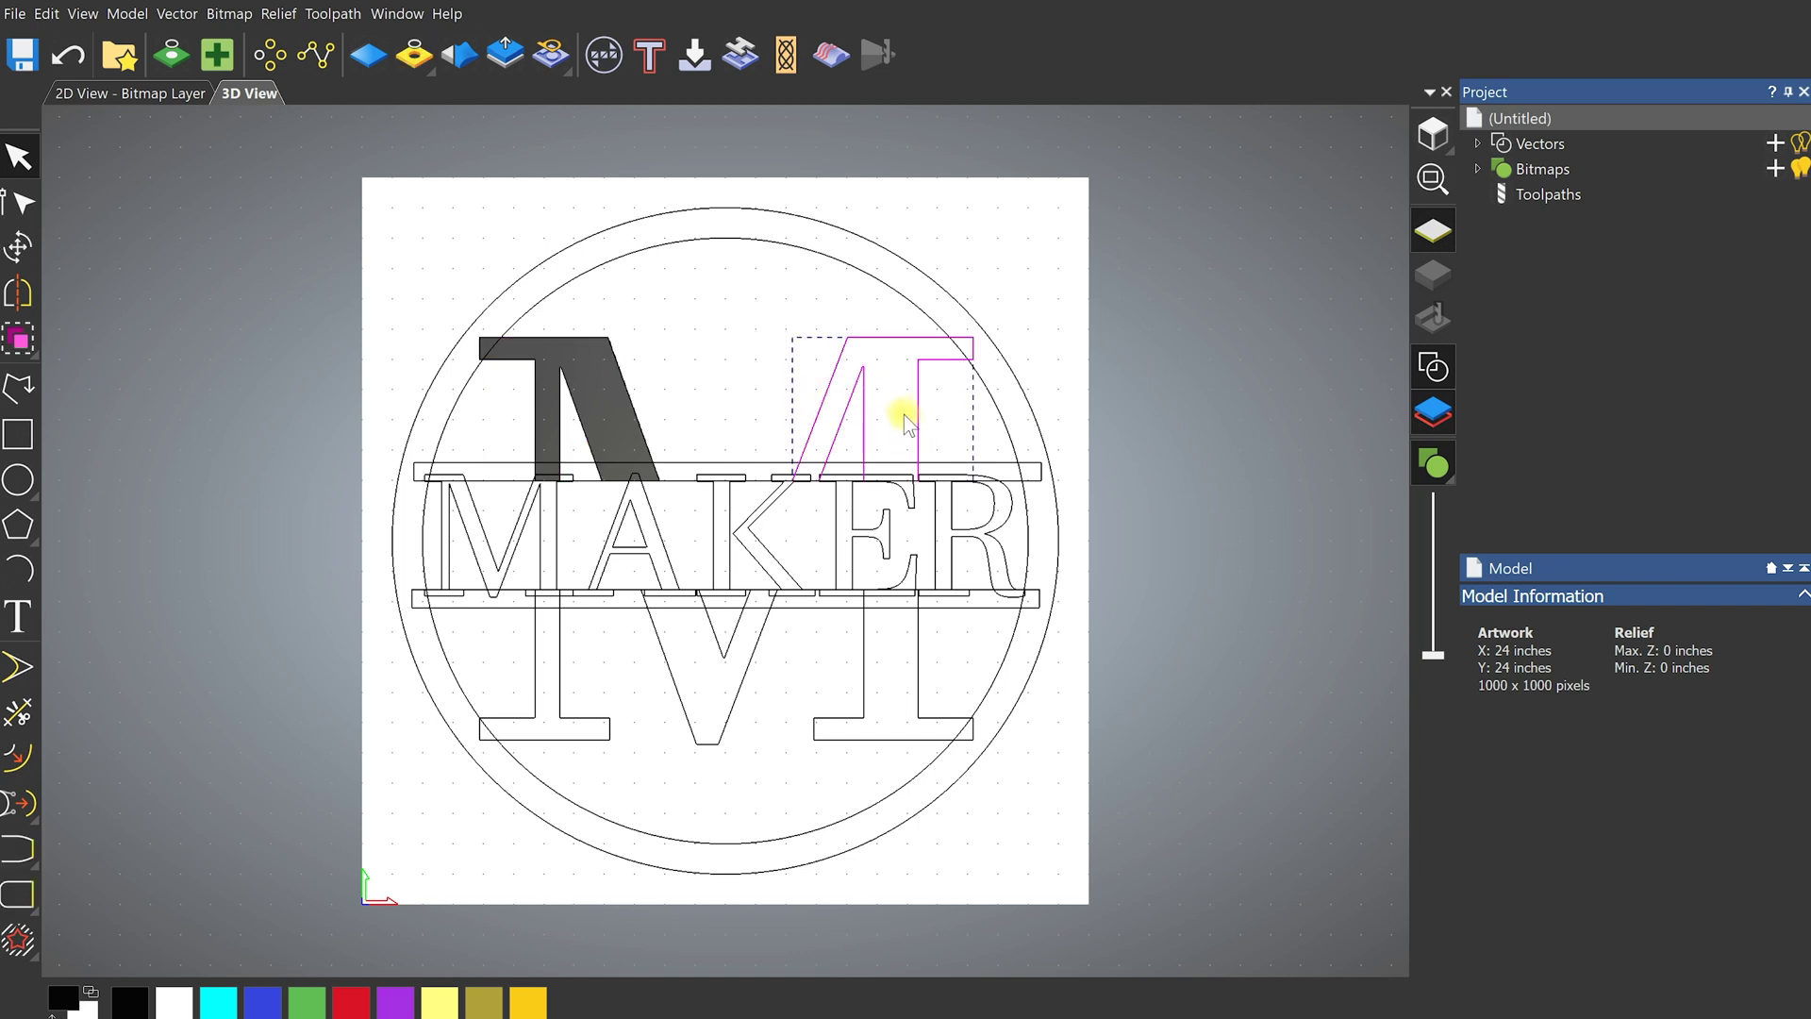
pyautogui.click(956, 415)
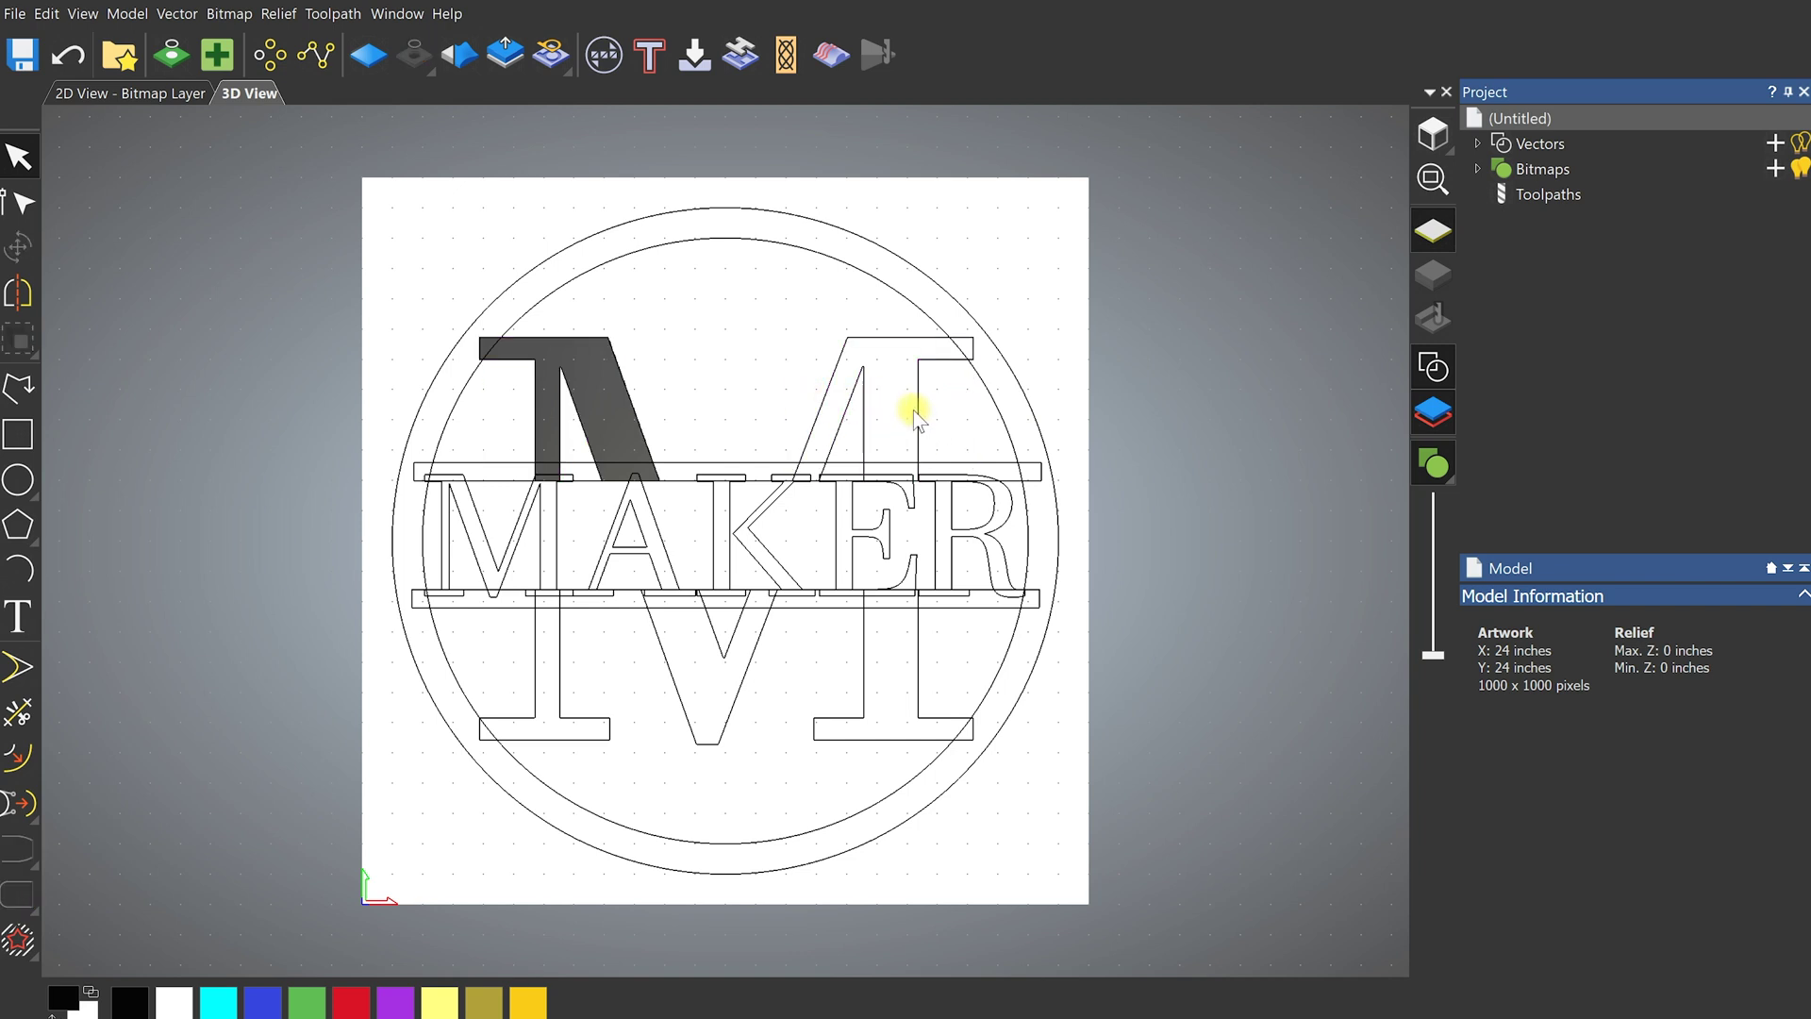
pyautogui.click(919, 416)
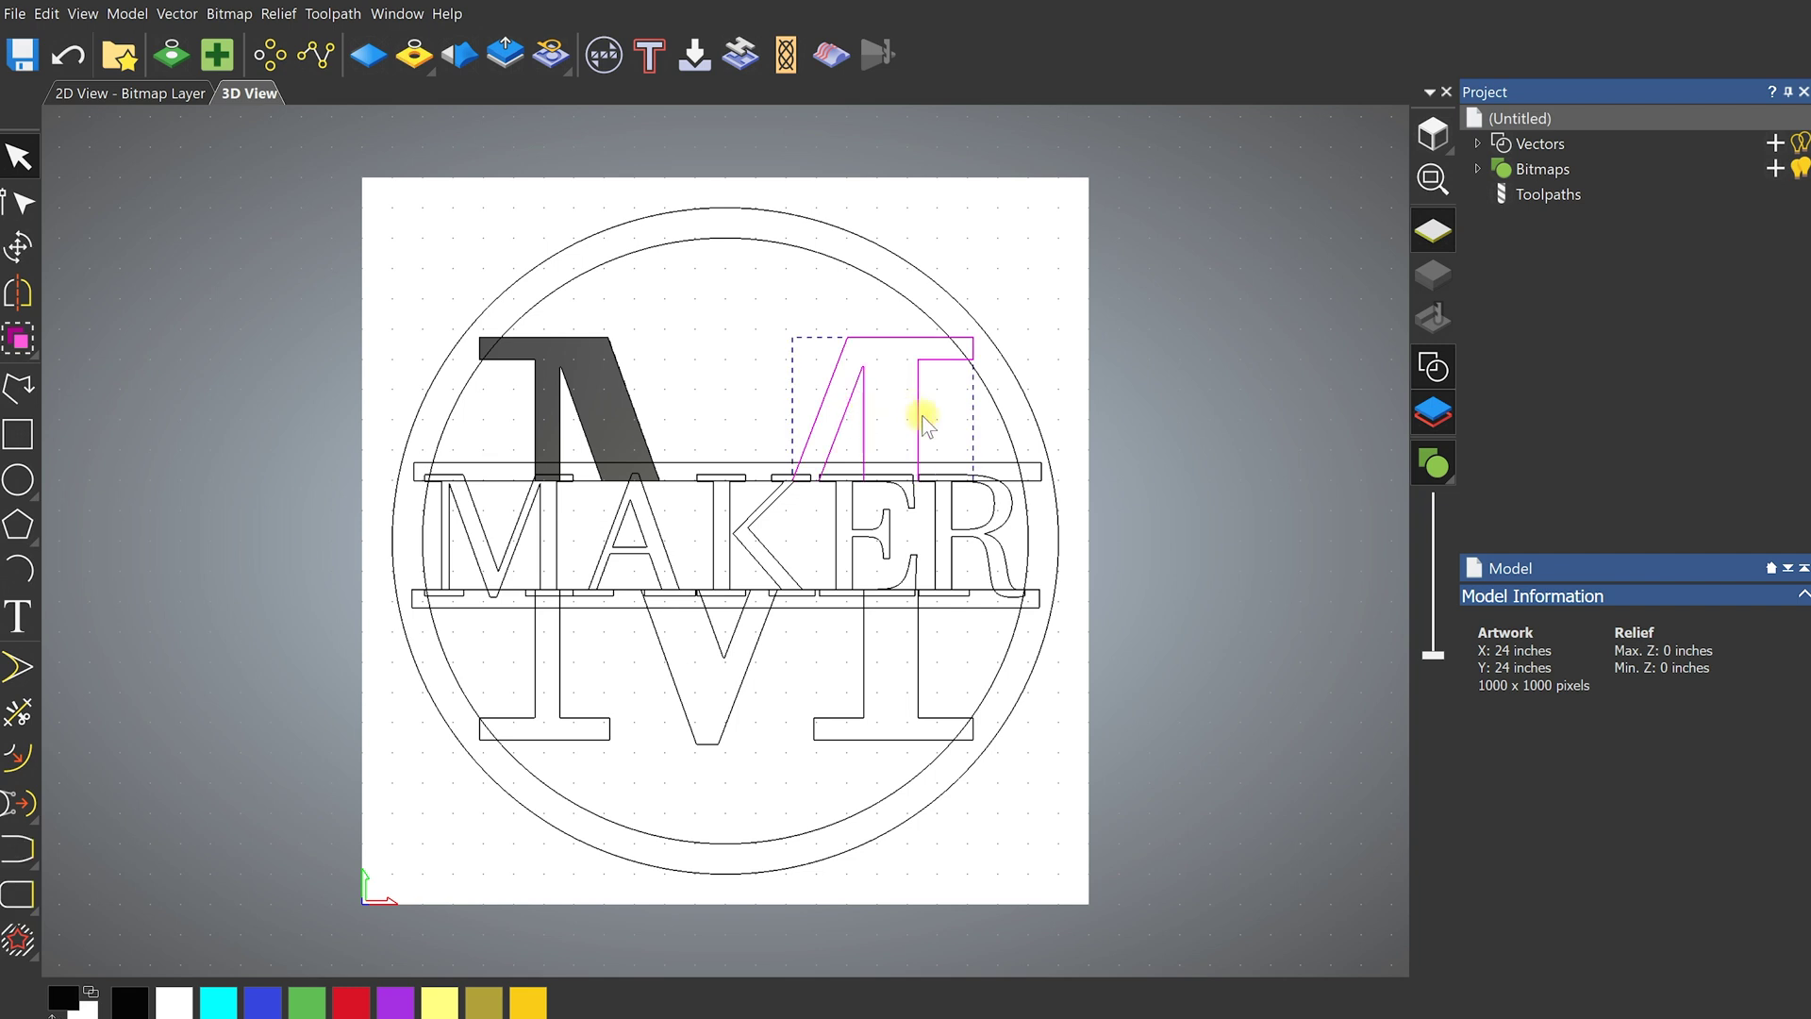
pyautogui.click(1113, 363)
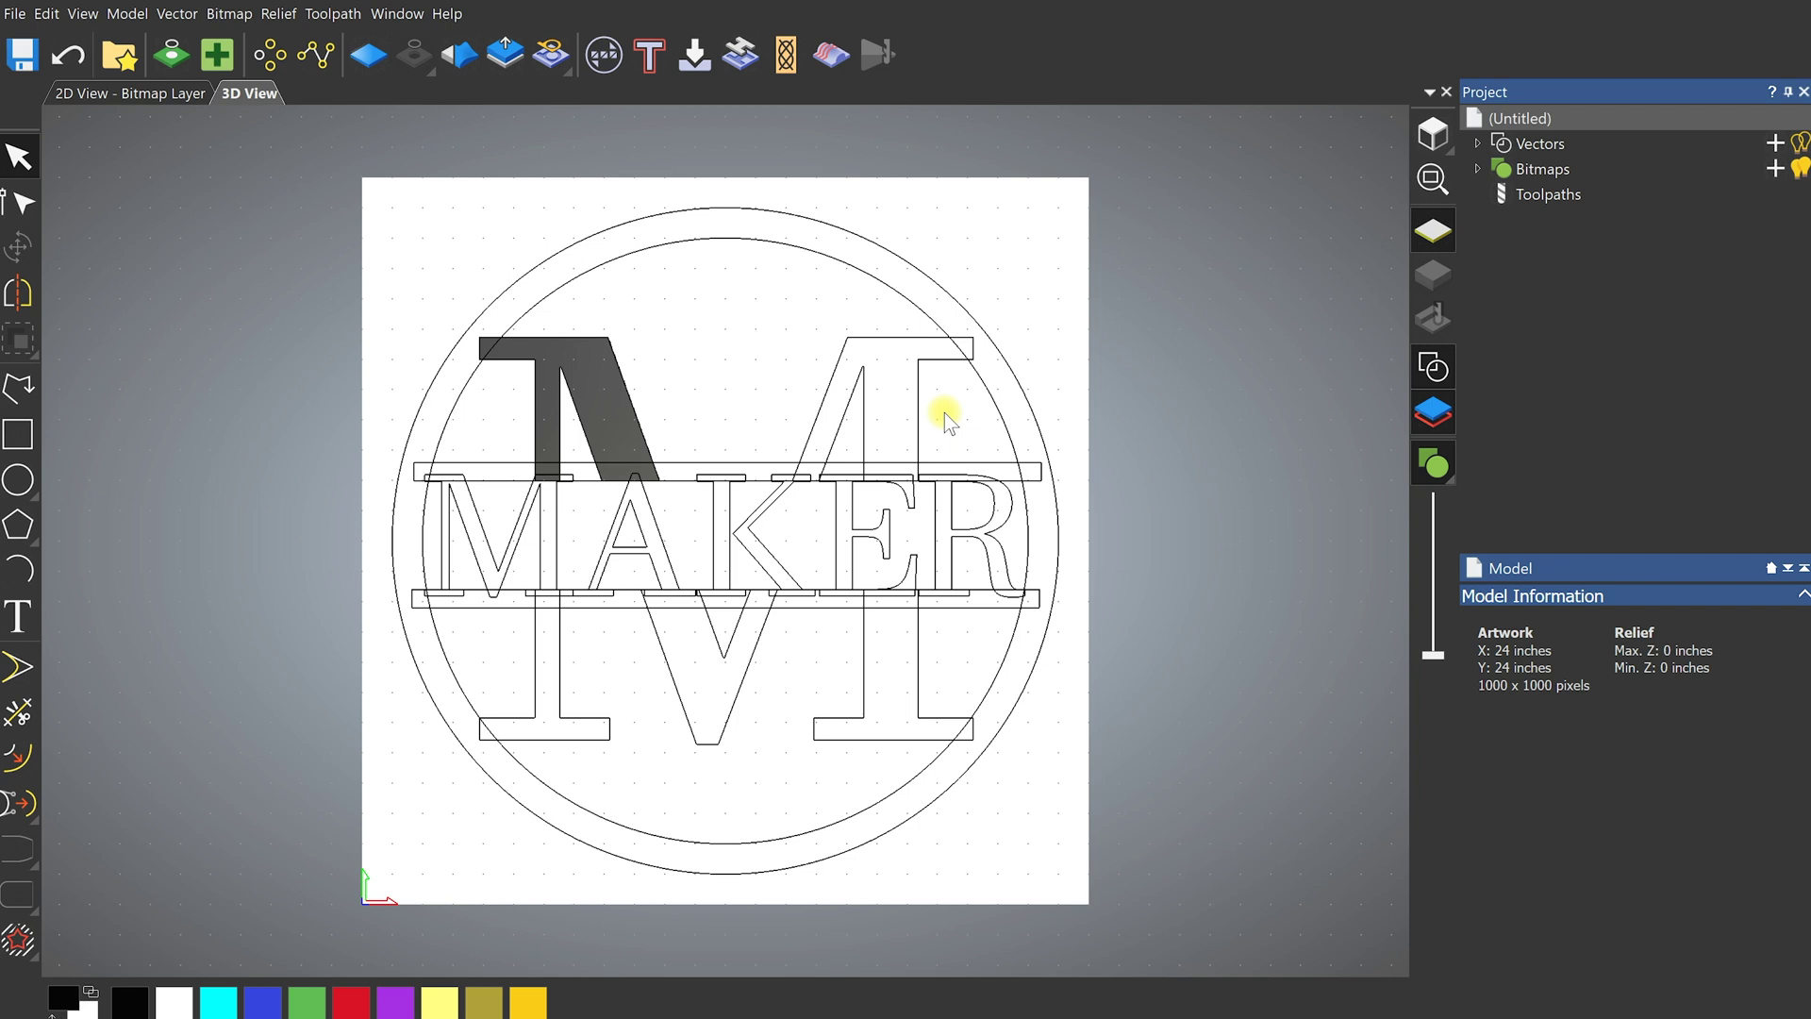
pyautogui.moveTo(934, 413); pyautogui.dragTo(806, 408)
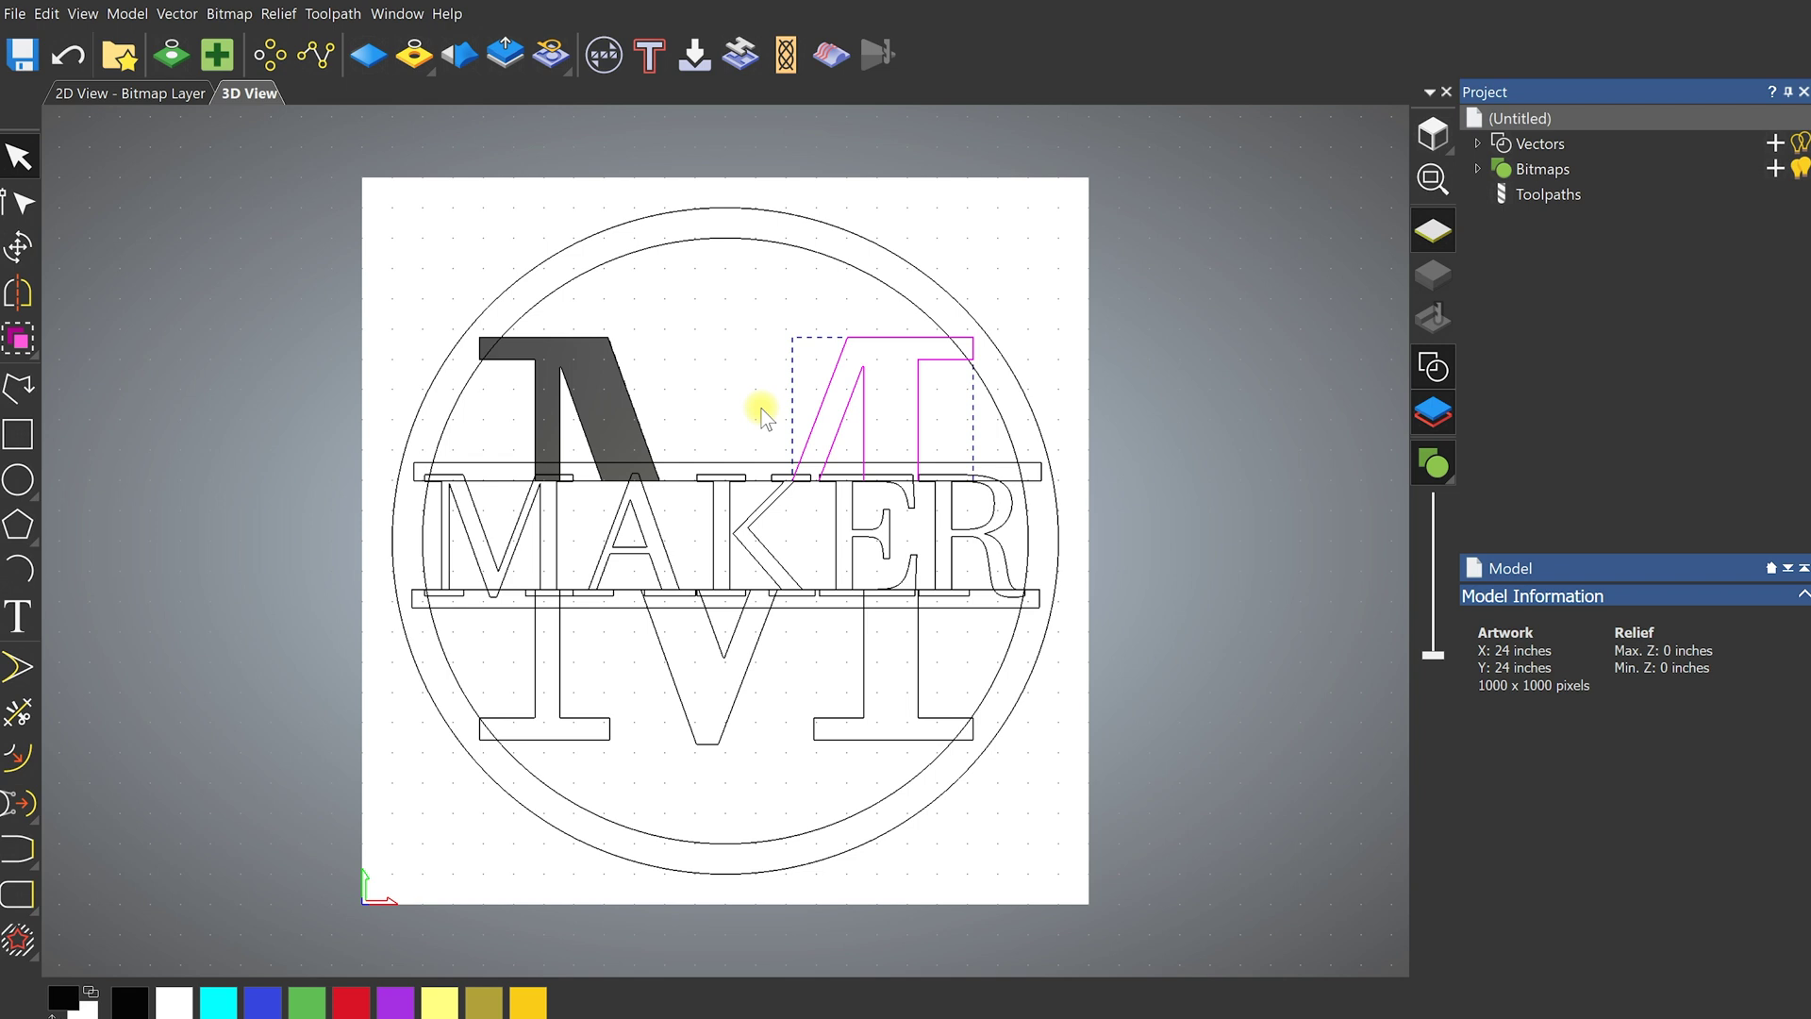
pyautogui.click(230, 13)
pyautogui.click(325, 434)
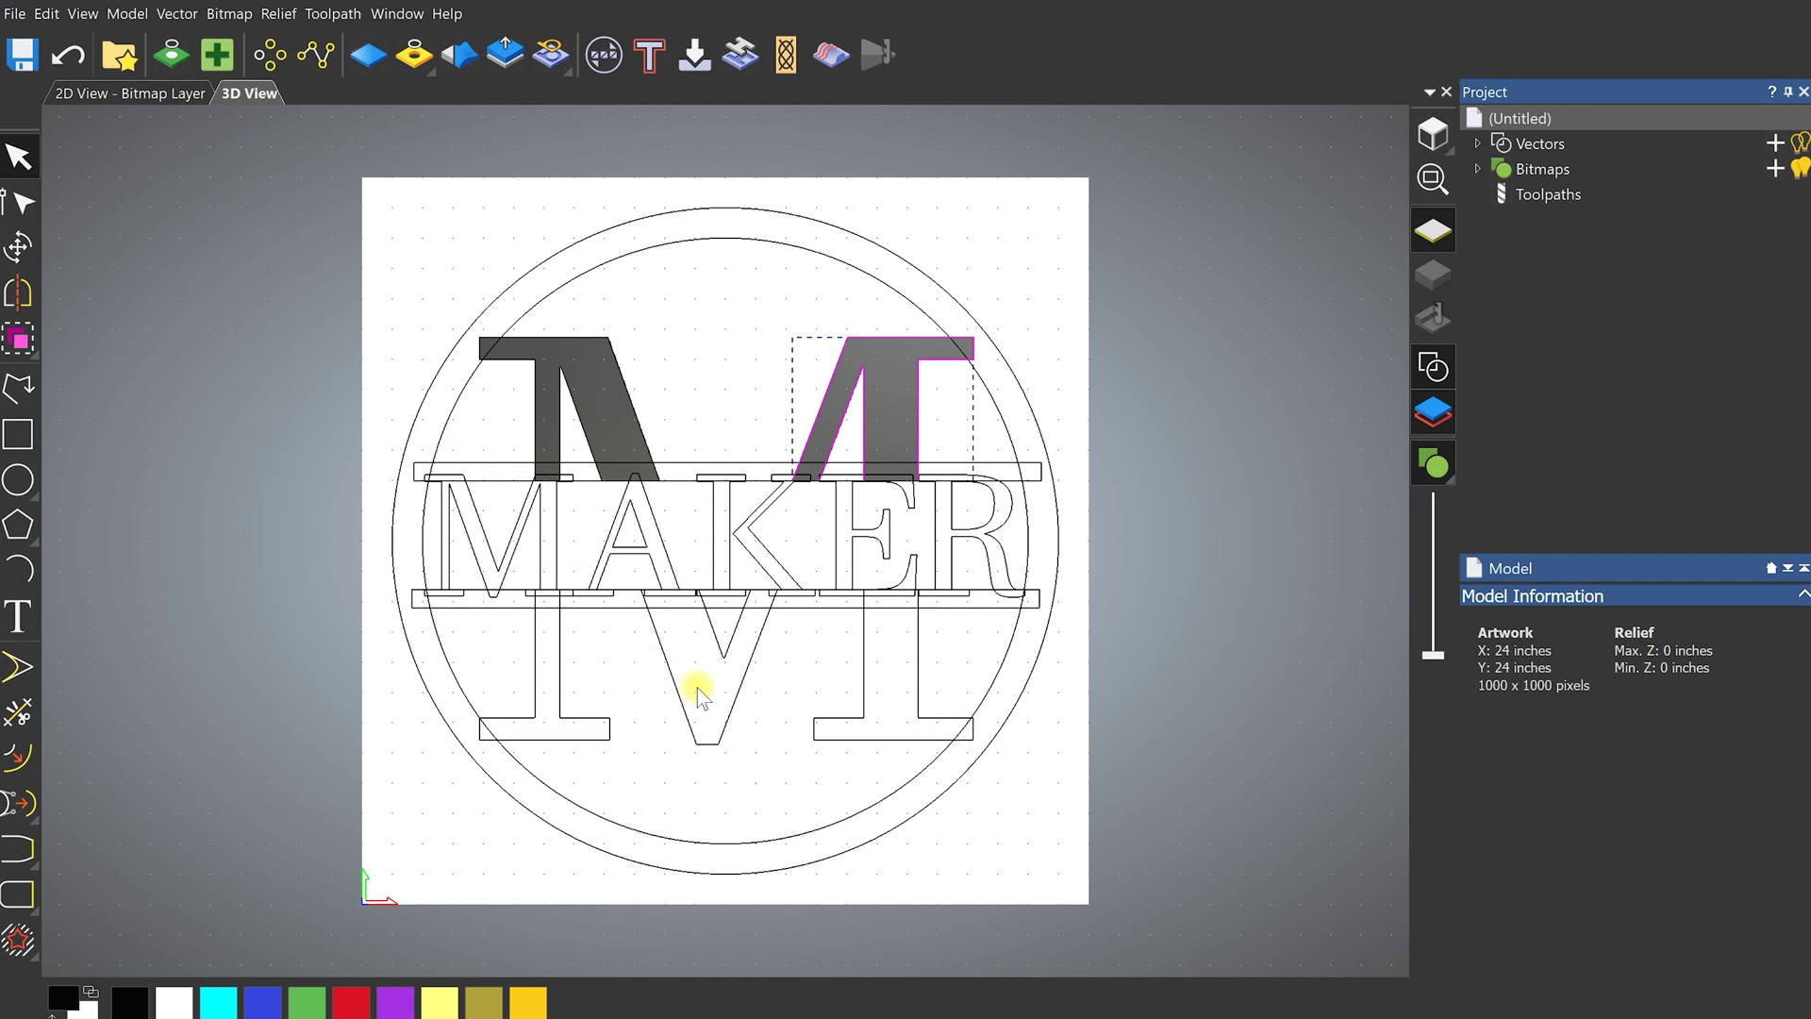
# Select all pieces of the large M below the lower bar and flood fill them with black
pyautogui.moveTo(911, 651); pyautogui.dragTo(498, 649)
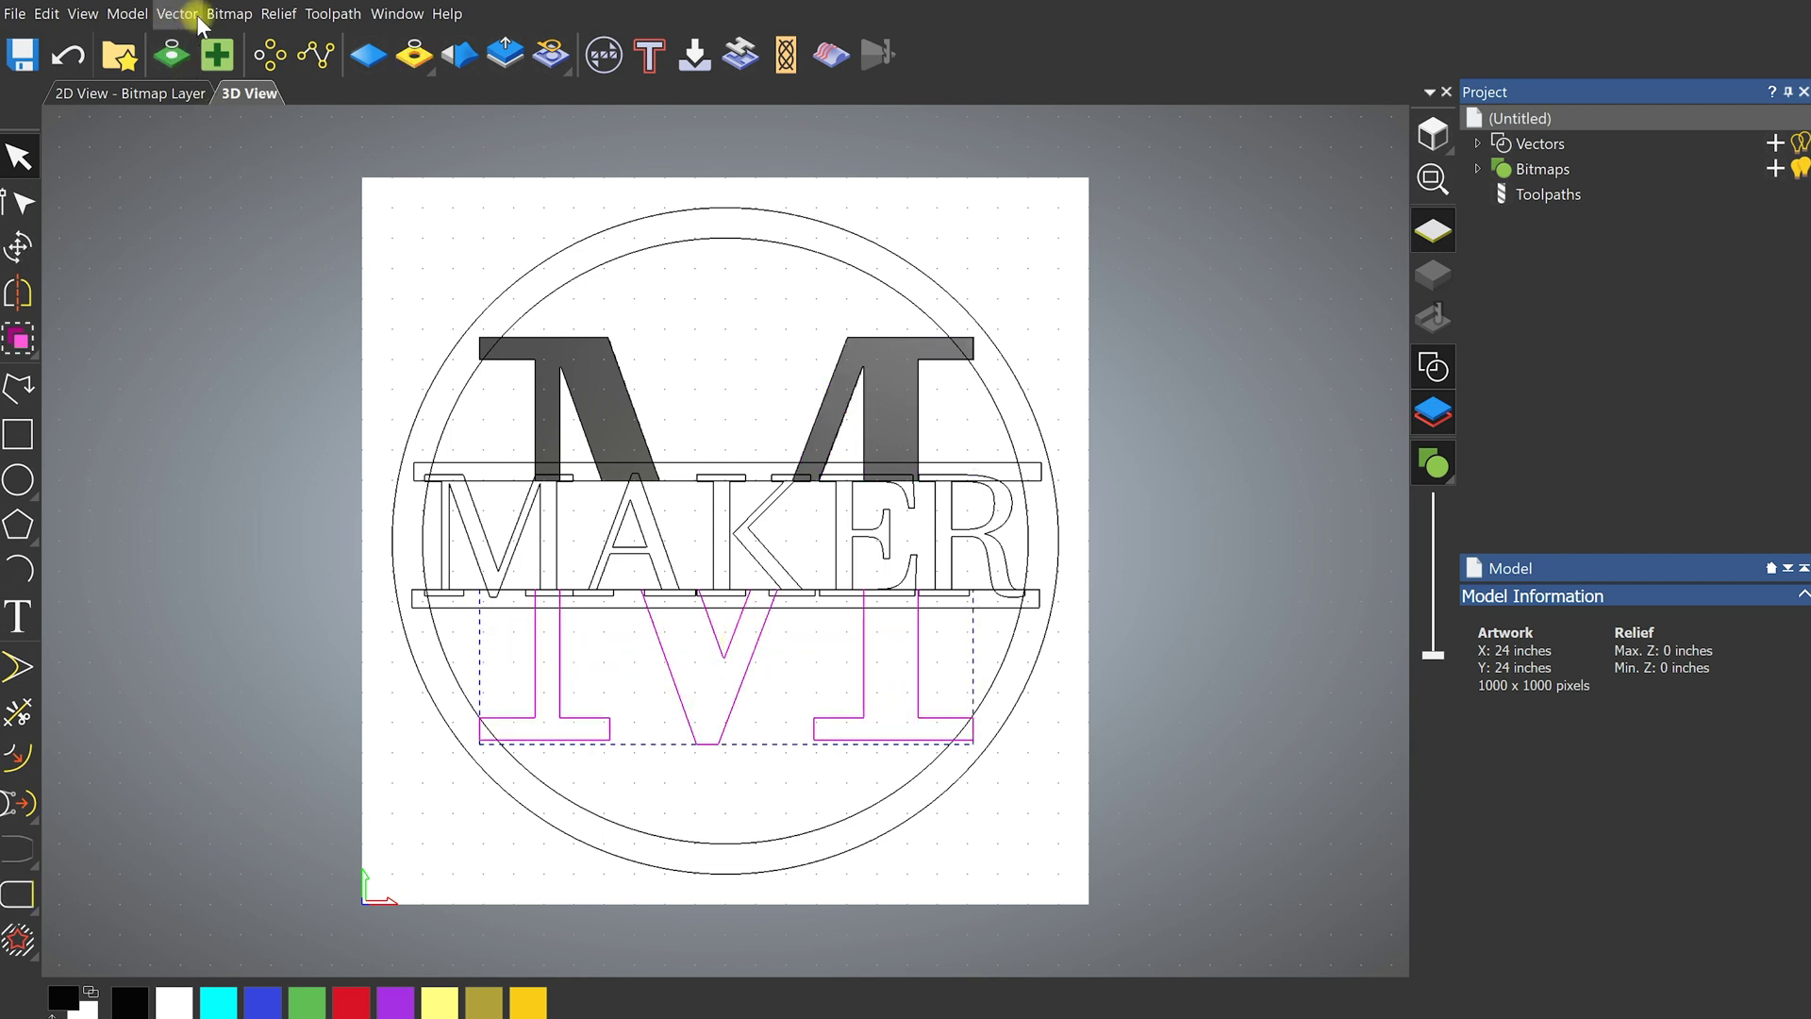
pyautogui.click(228, 17)
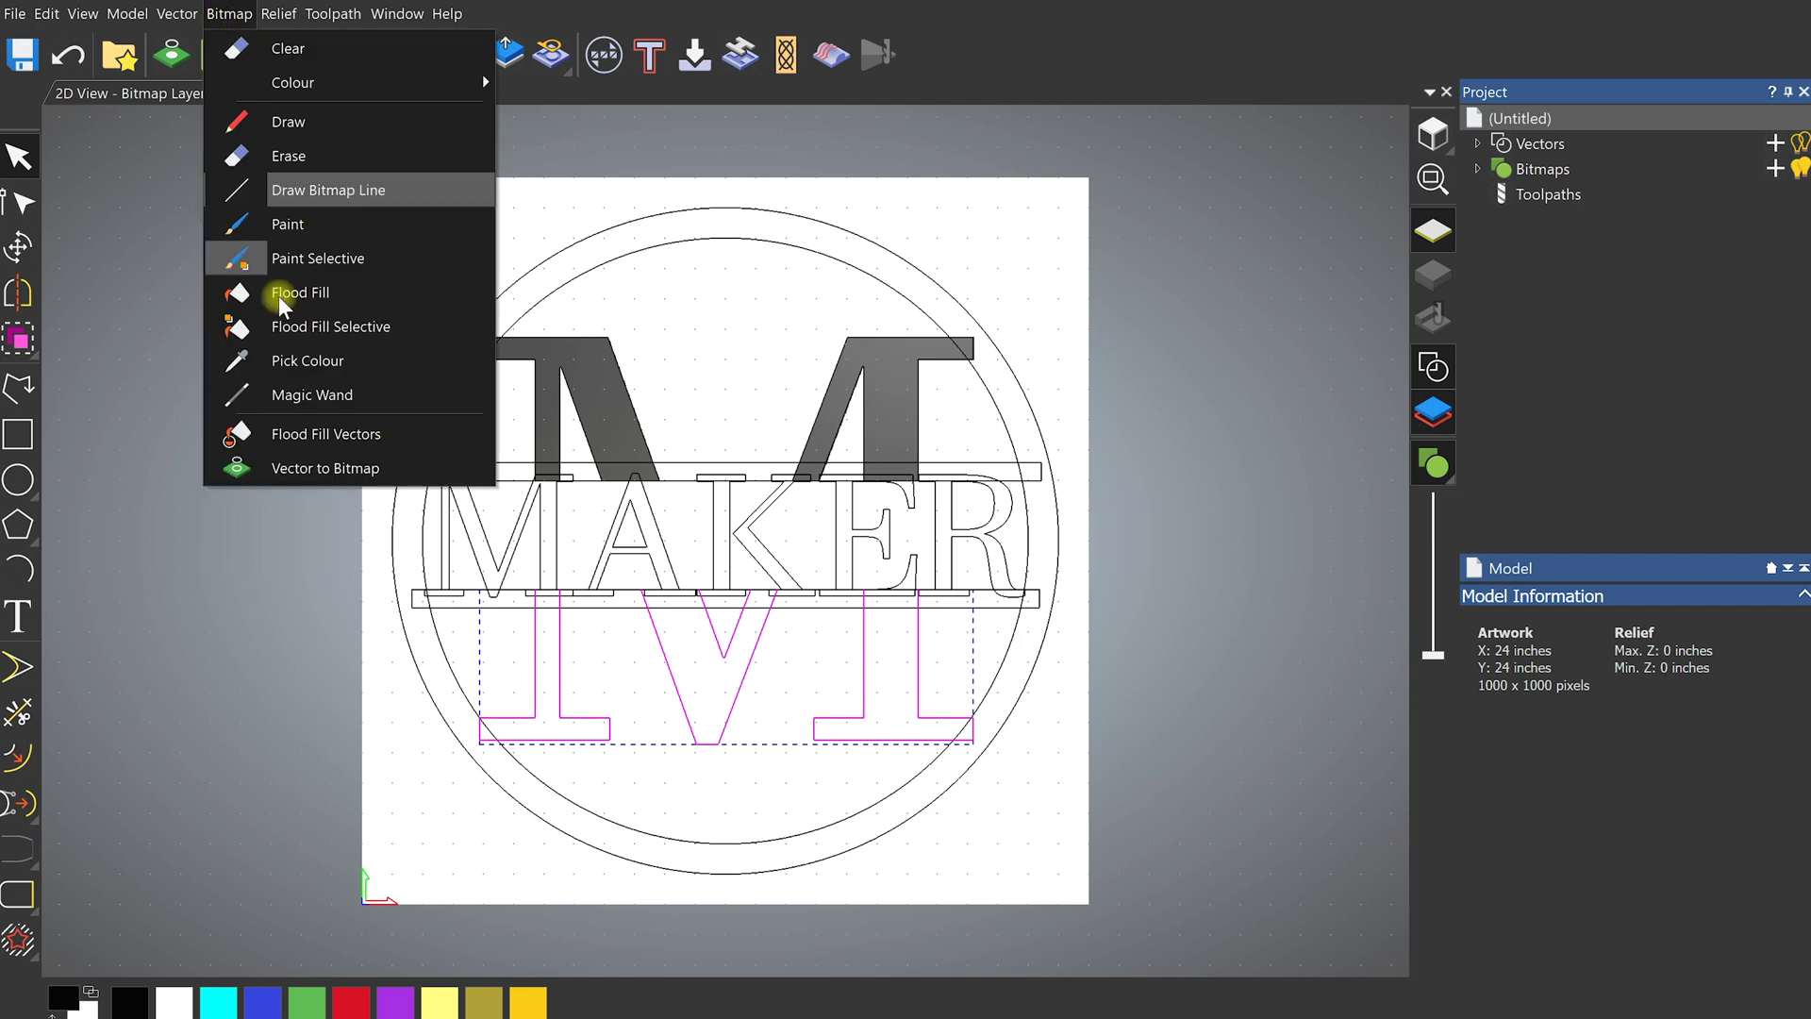
pyautogui.click(323, 427)
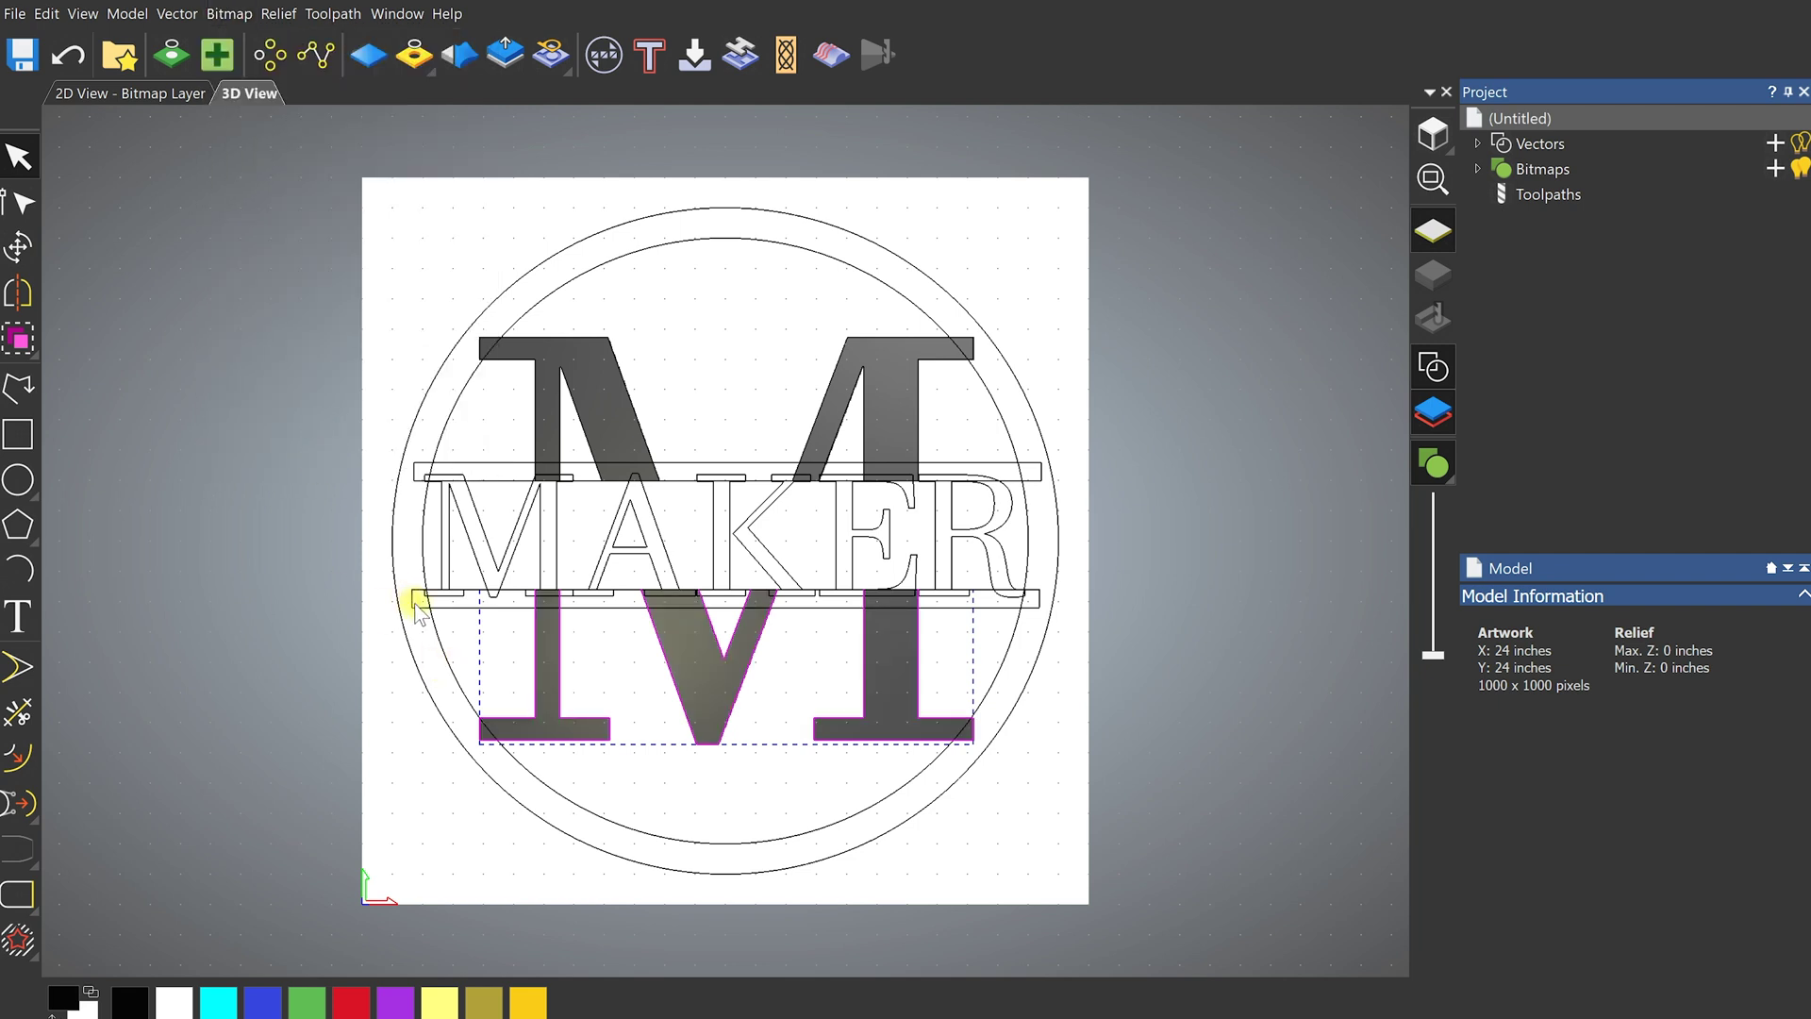
# Select both circles of the circular border and flood fill the ring between them with black
pyautogui.click(392, 519)
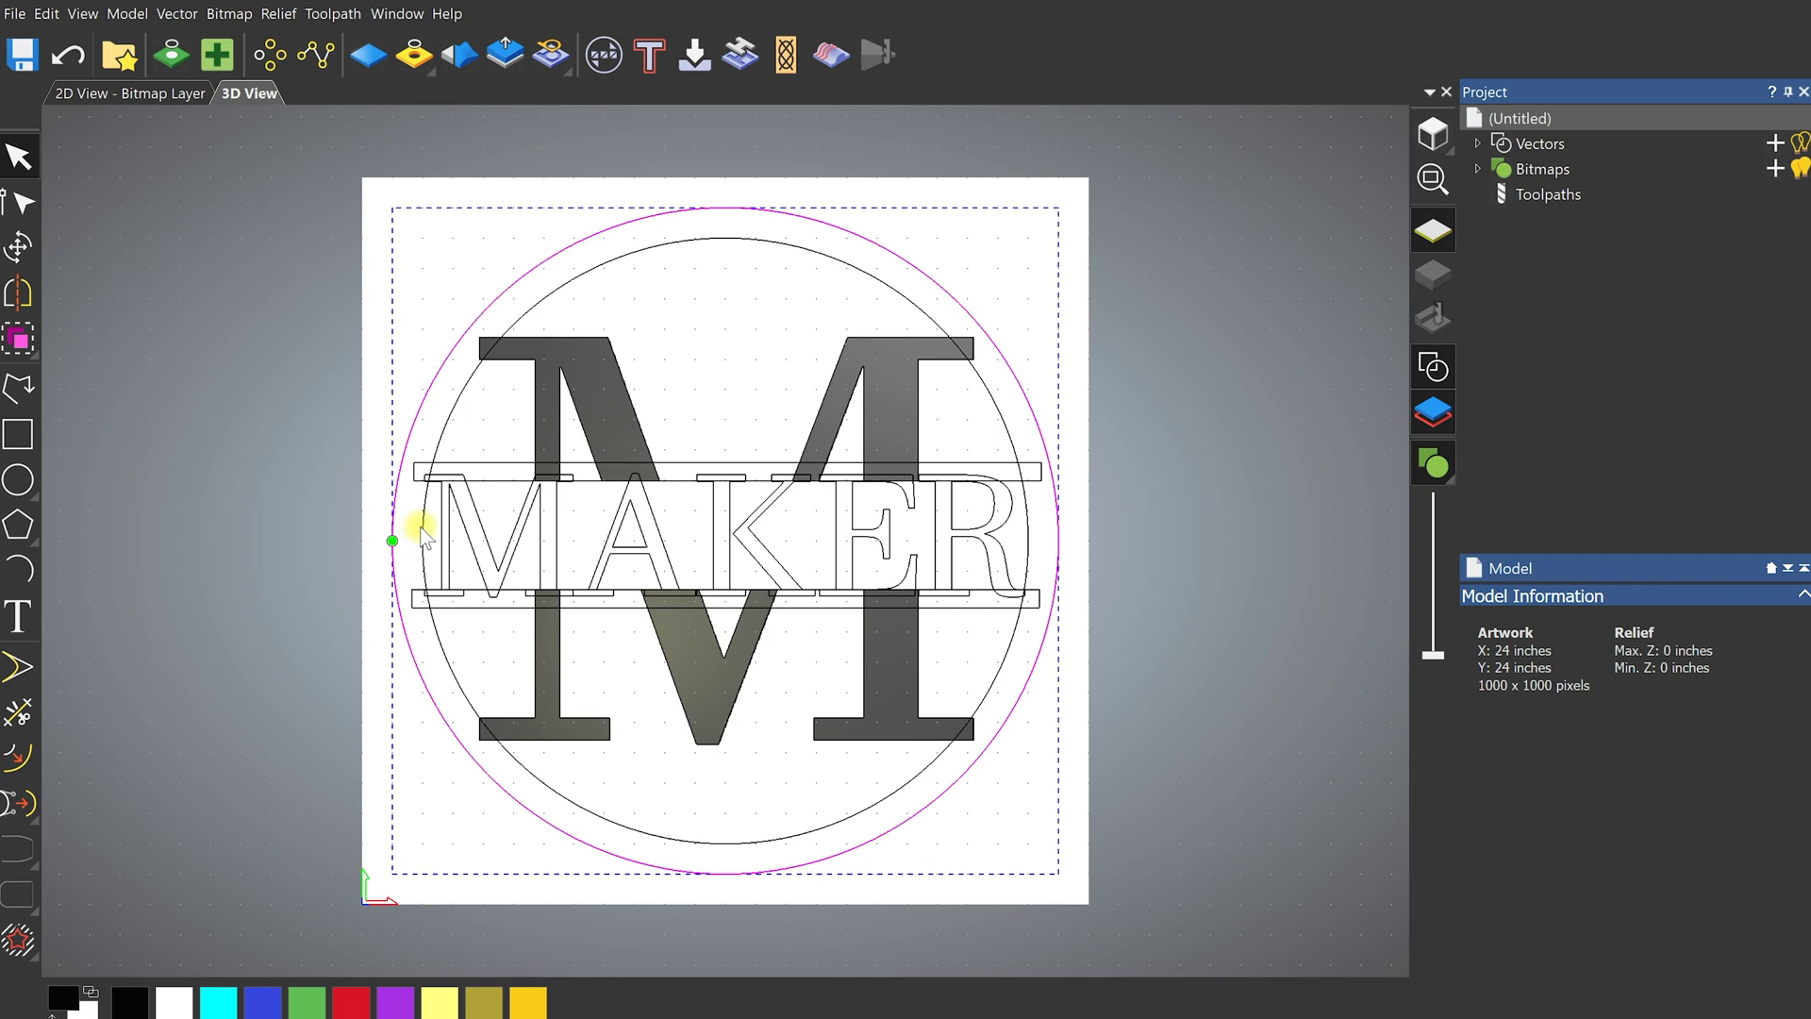
pyautogui.keyDown('shift'); pyautogui.click(424, 528); pyautogui.keyUp('shift')
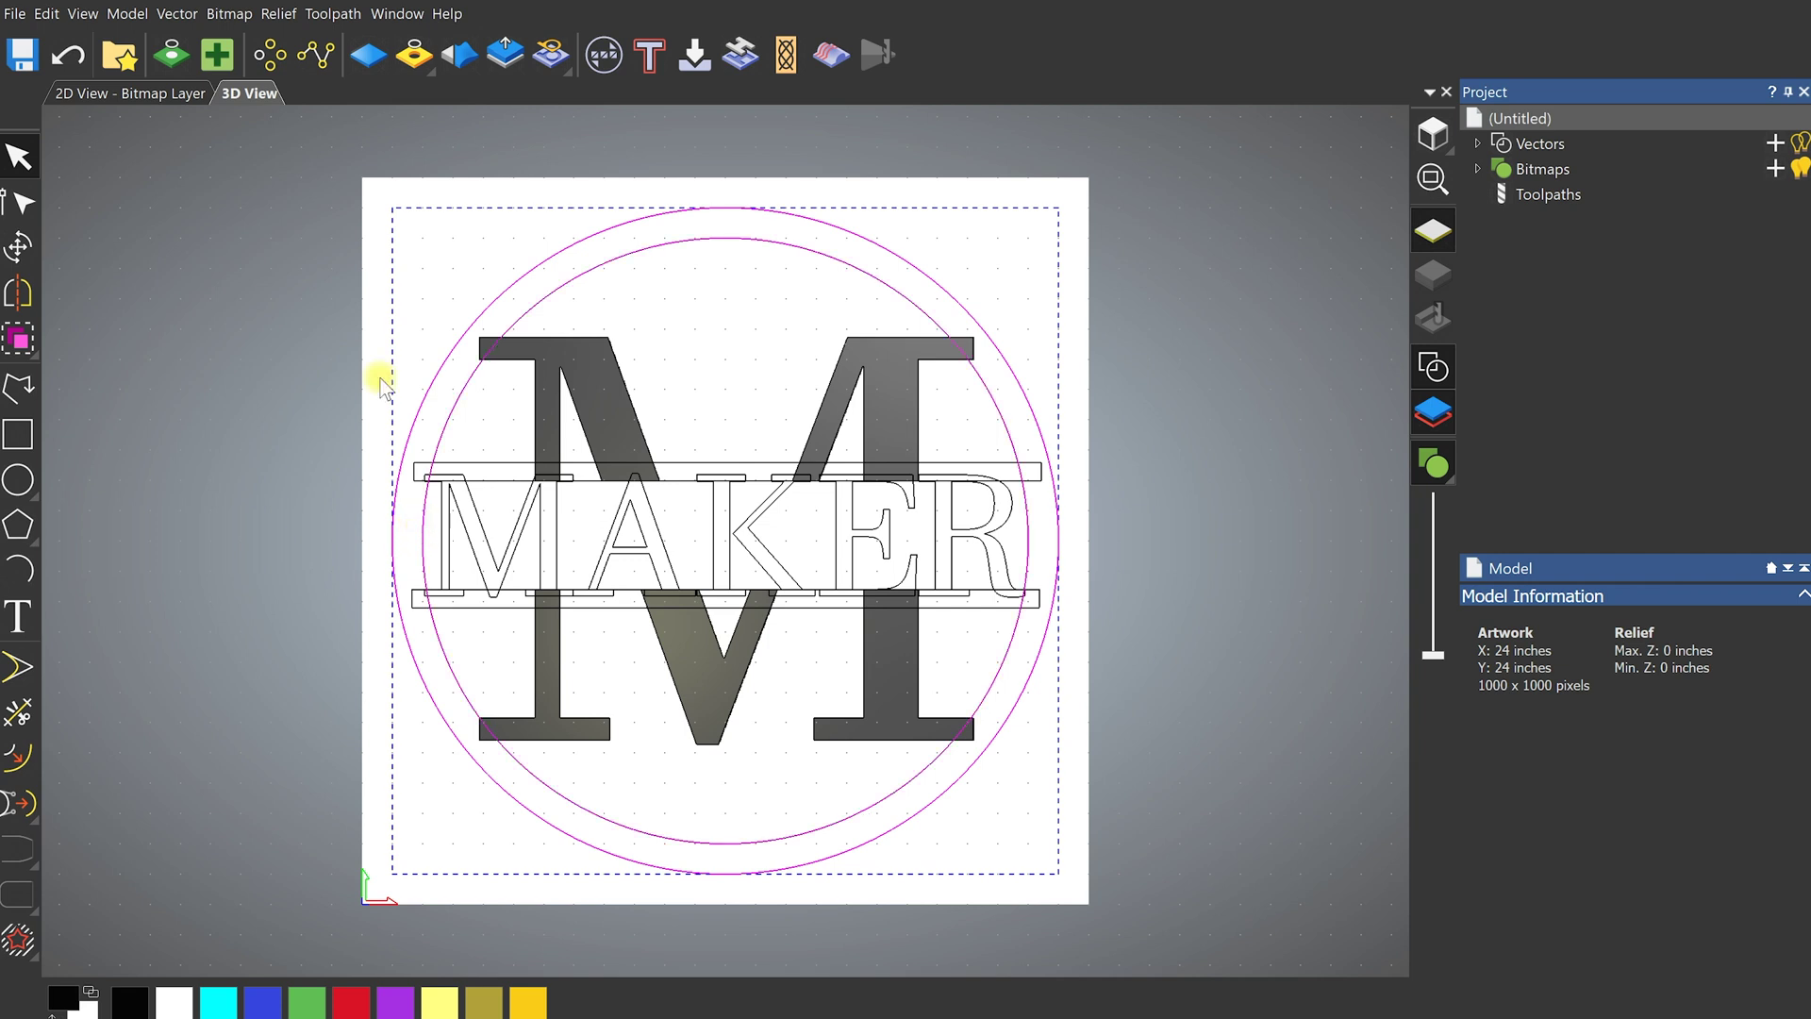
pyautogui.click(236, 19)
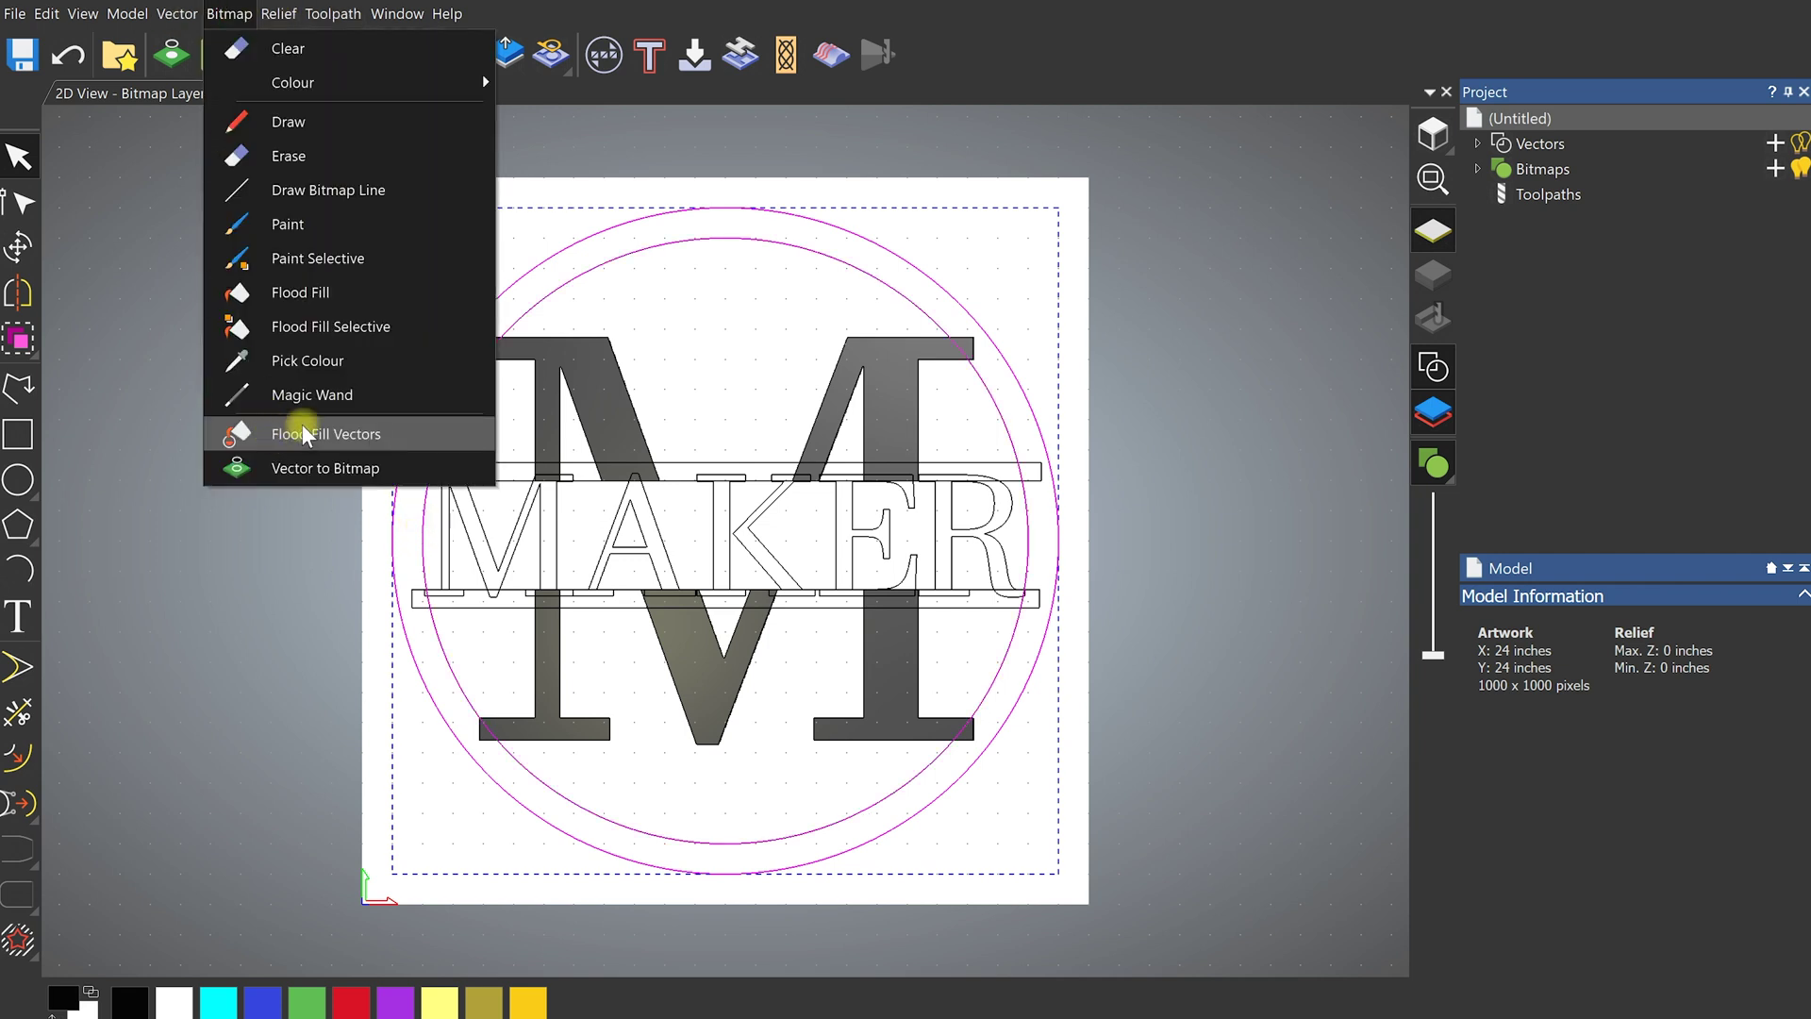
pyautogui.click(247, 424)
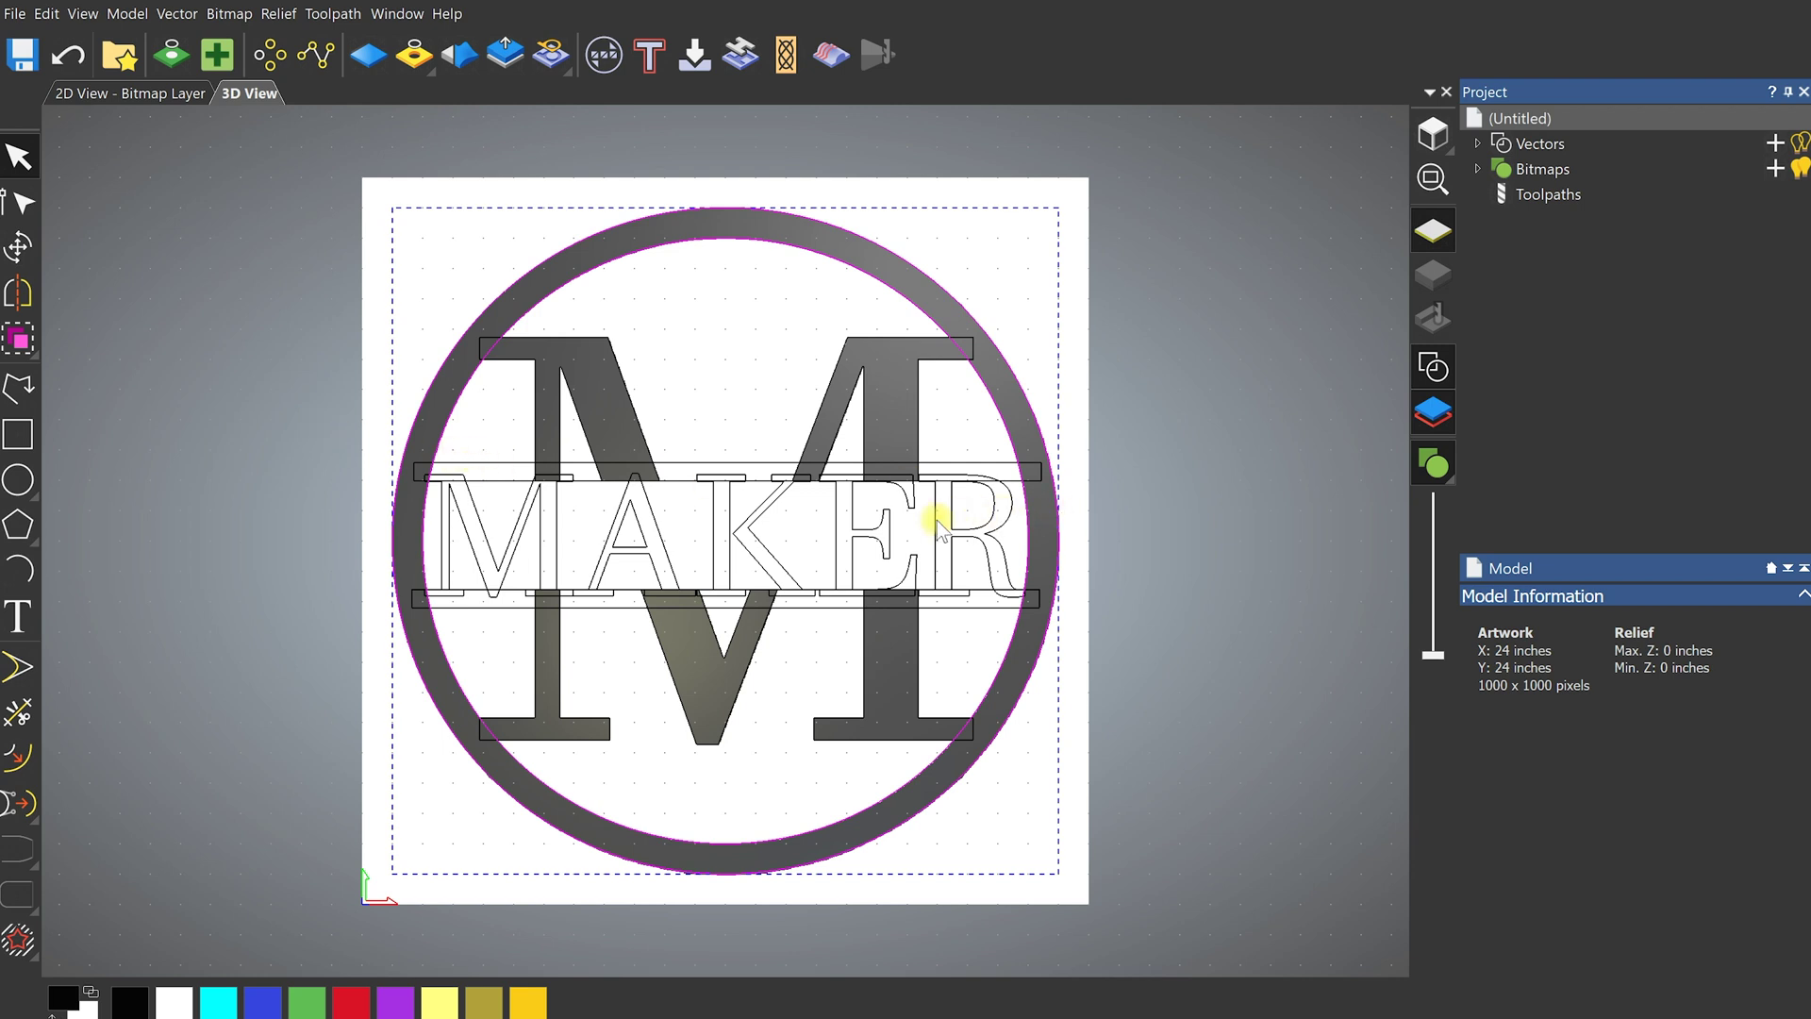
# Select the two horizontal bars above and below the MAKER lettering and flood fill them with black
pyautogui.click(735, 465)
pyautogui.click(736, 468)
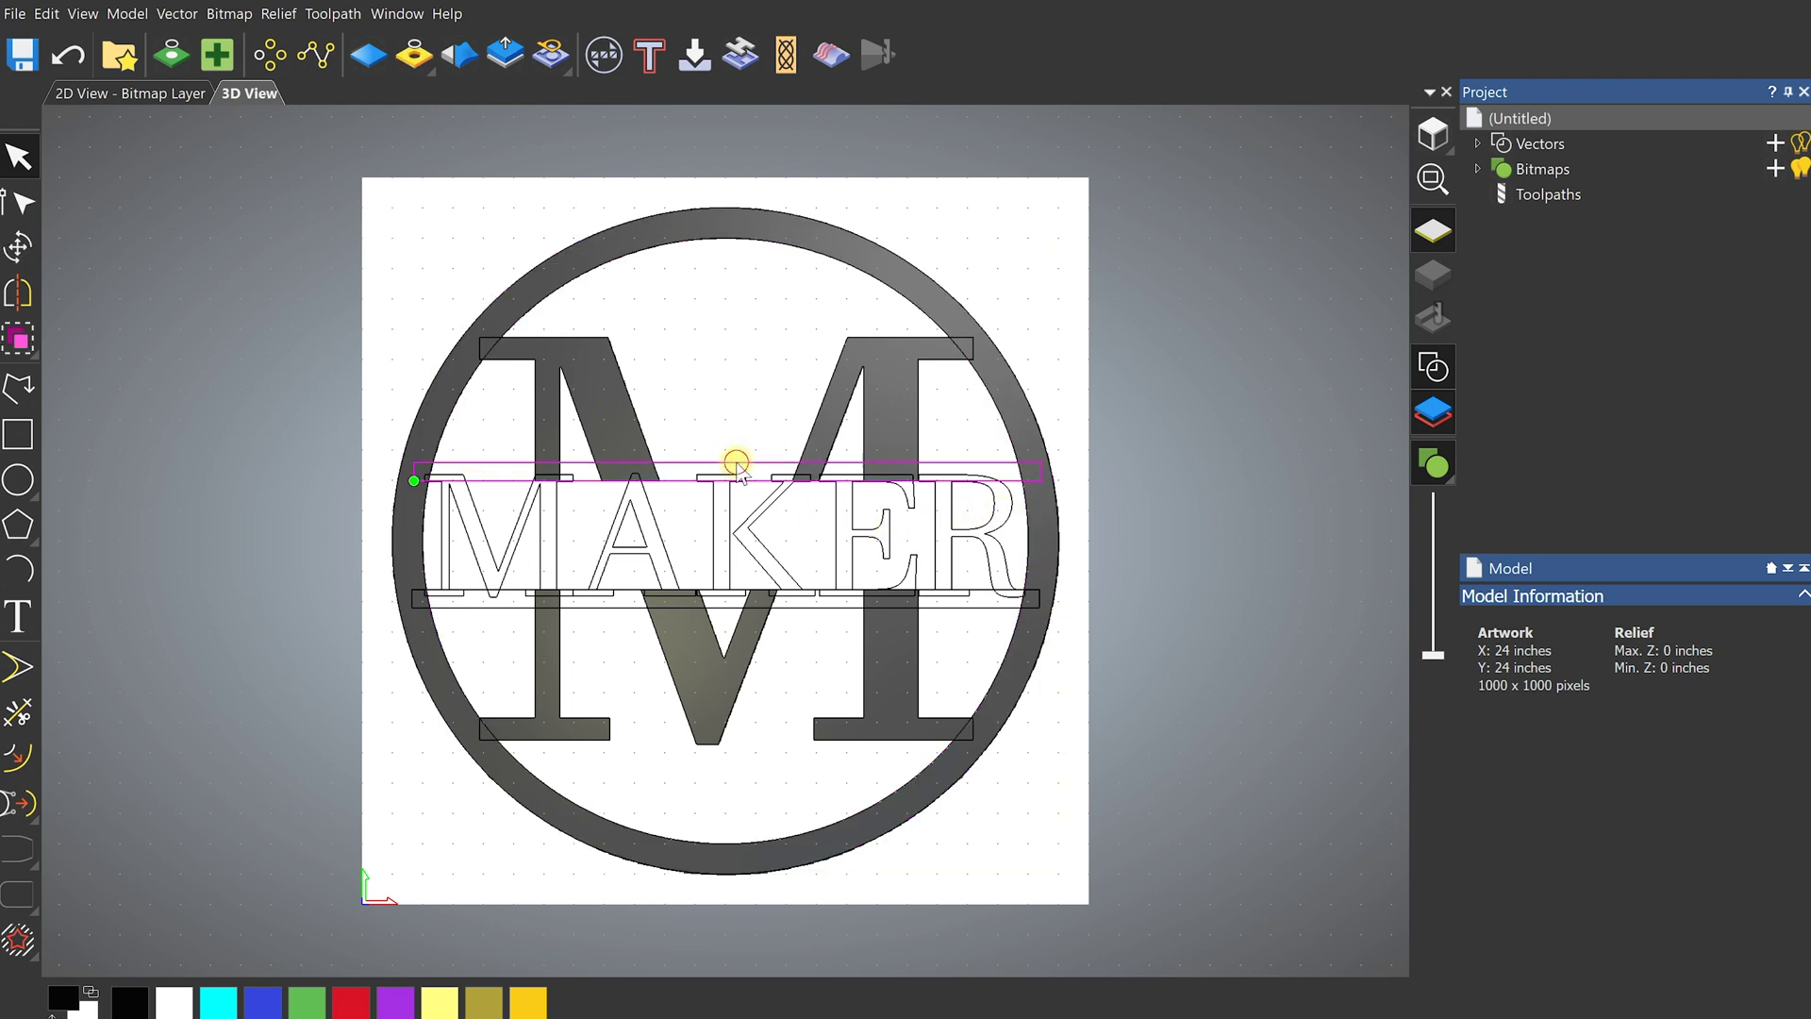
pyautogui.keyDown('shift'); pyautogui.click(800, 604); pyautogui.keyUp('shift')
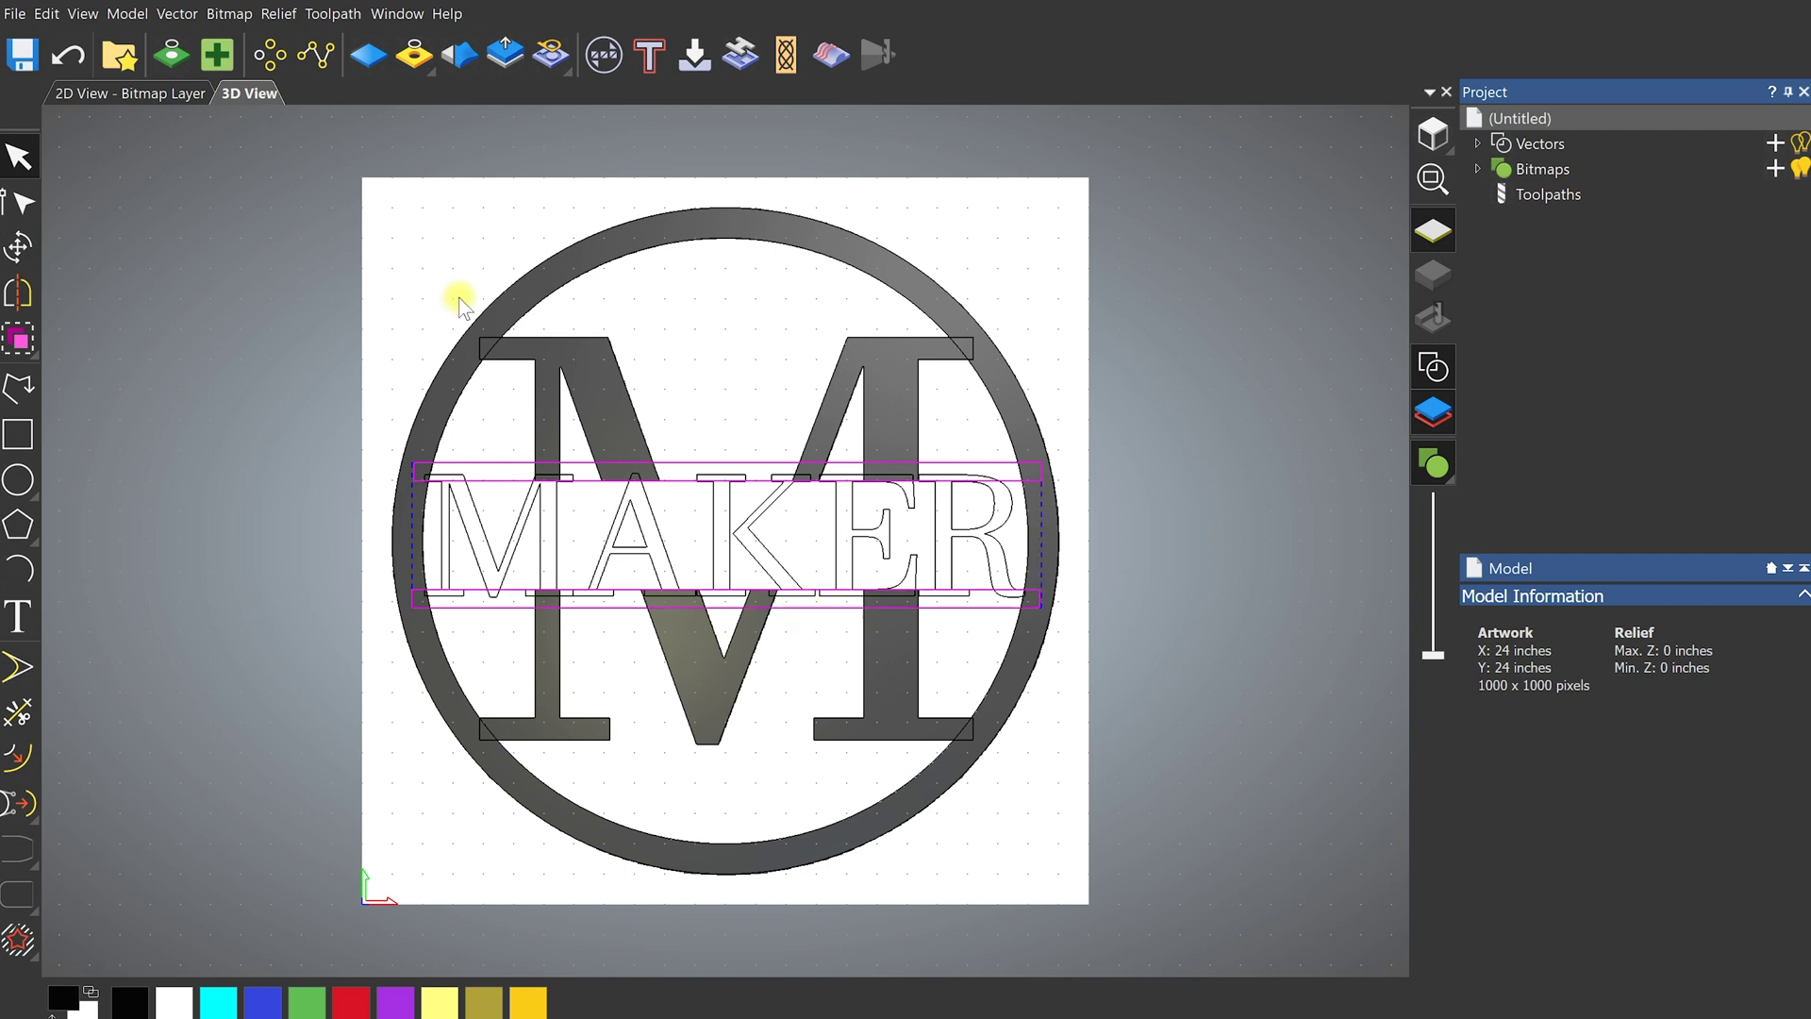
pyautogui.click(229, 13)
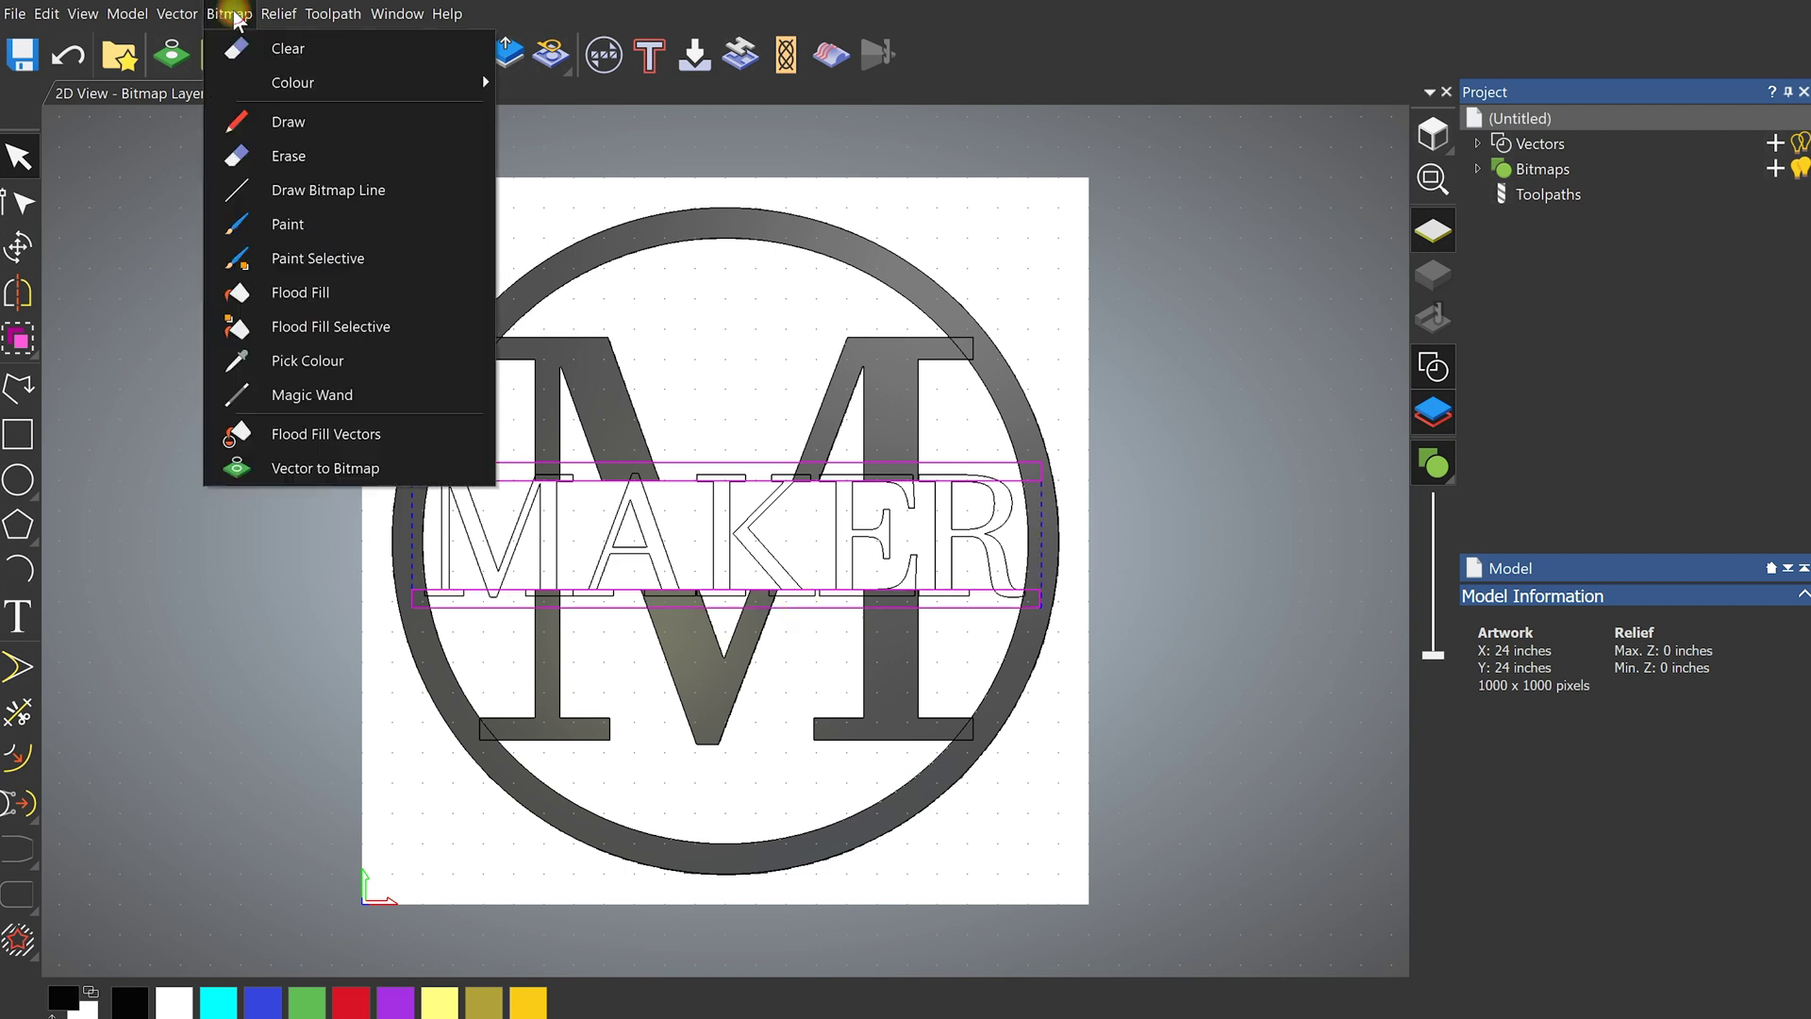
pyautogui.click(316, 434)
# Select the MAKER lettering, flood fill its letters with black and deselect it
pyautogui.click(764, 547)
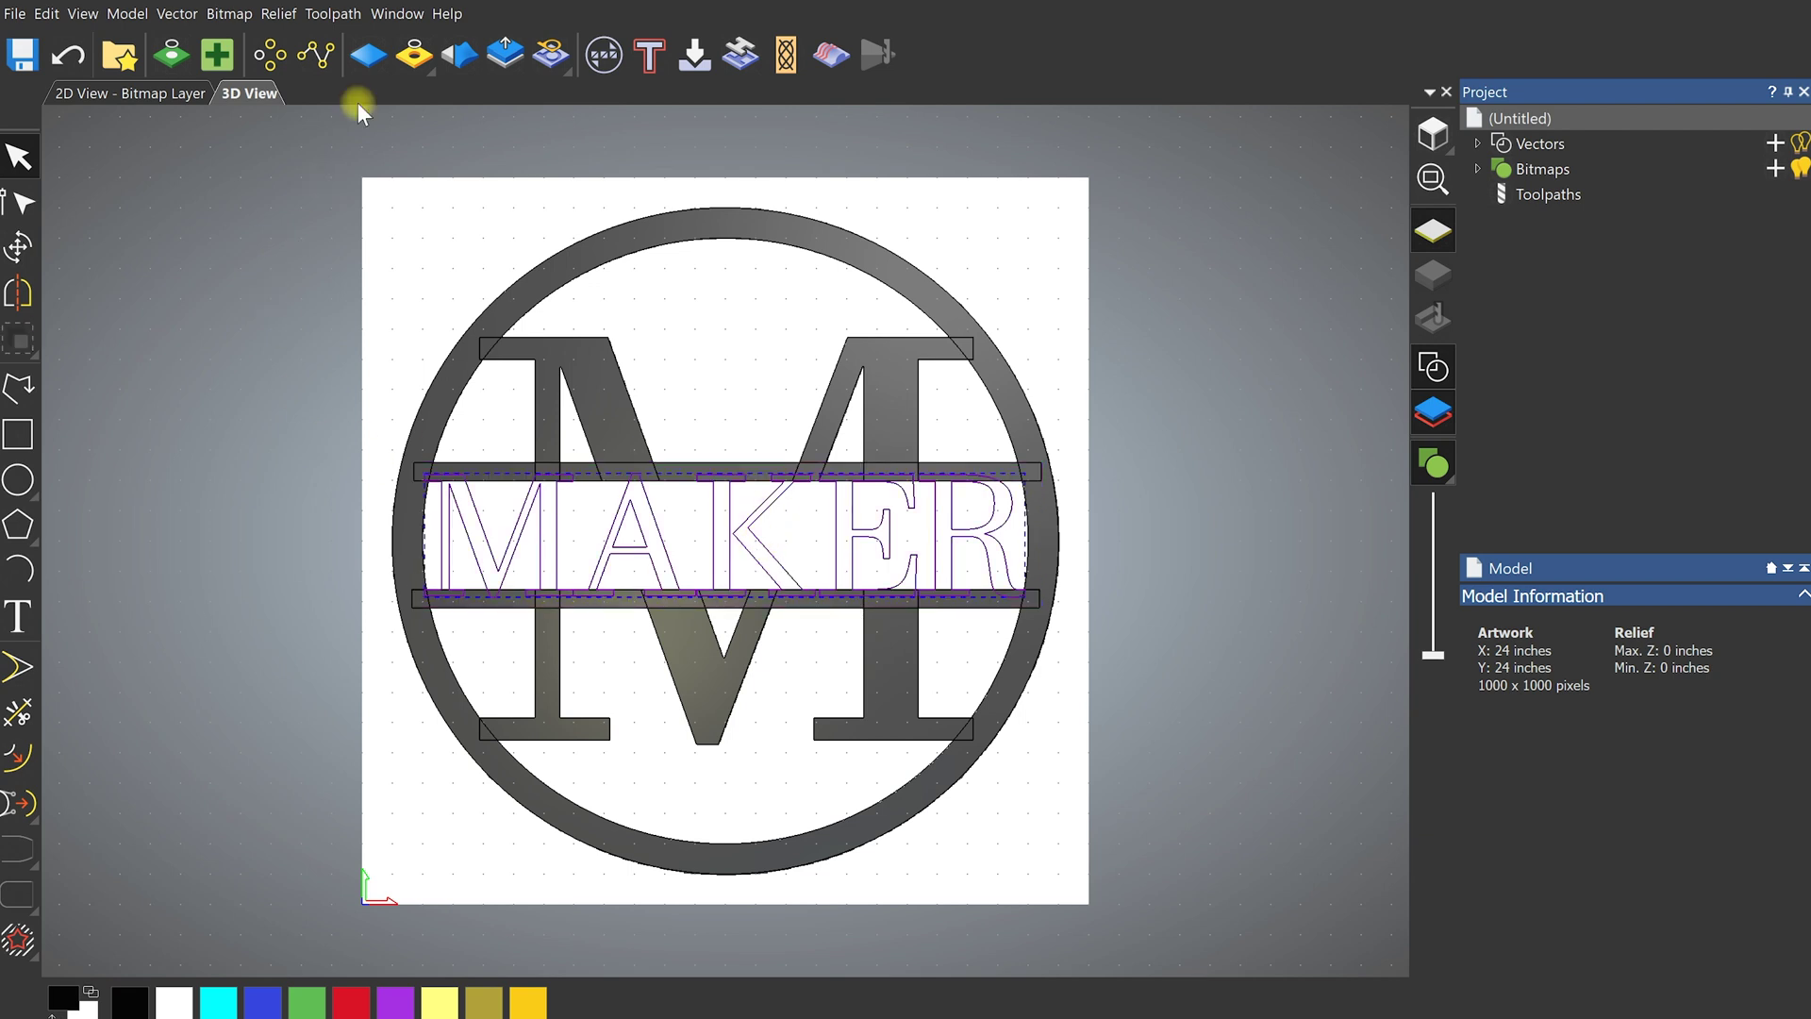
pyautogui.click(236, 15)
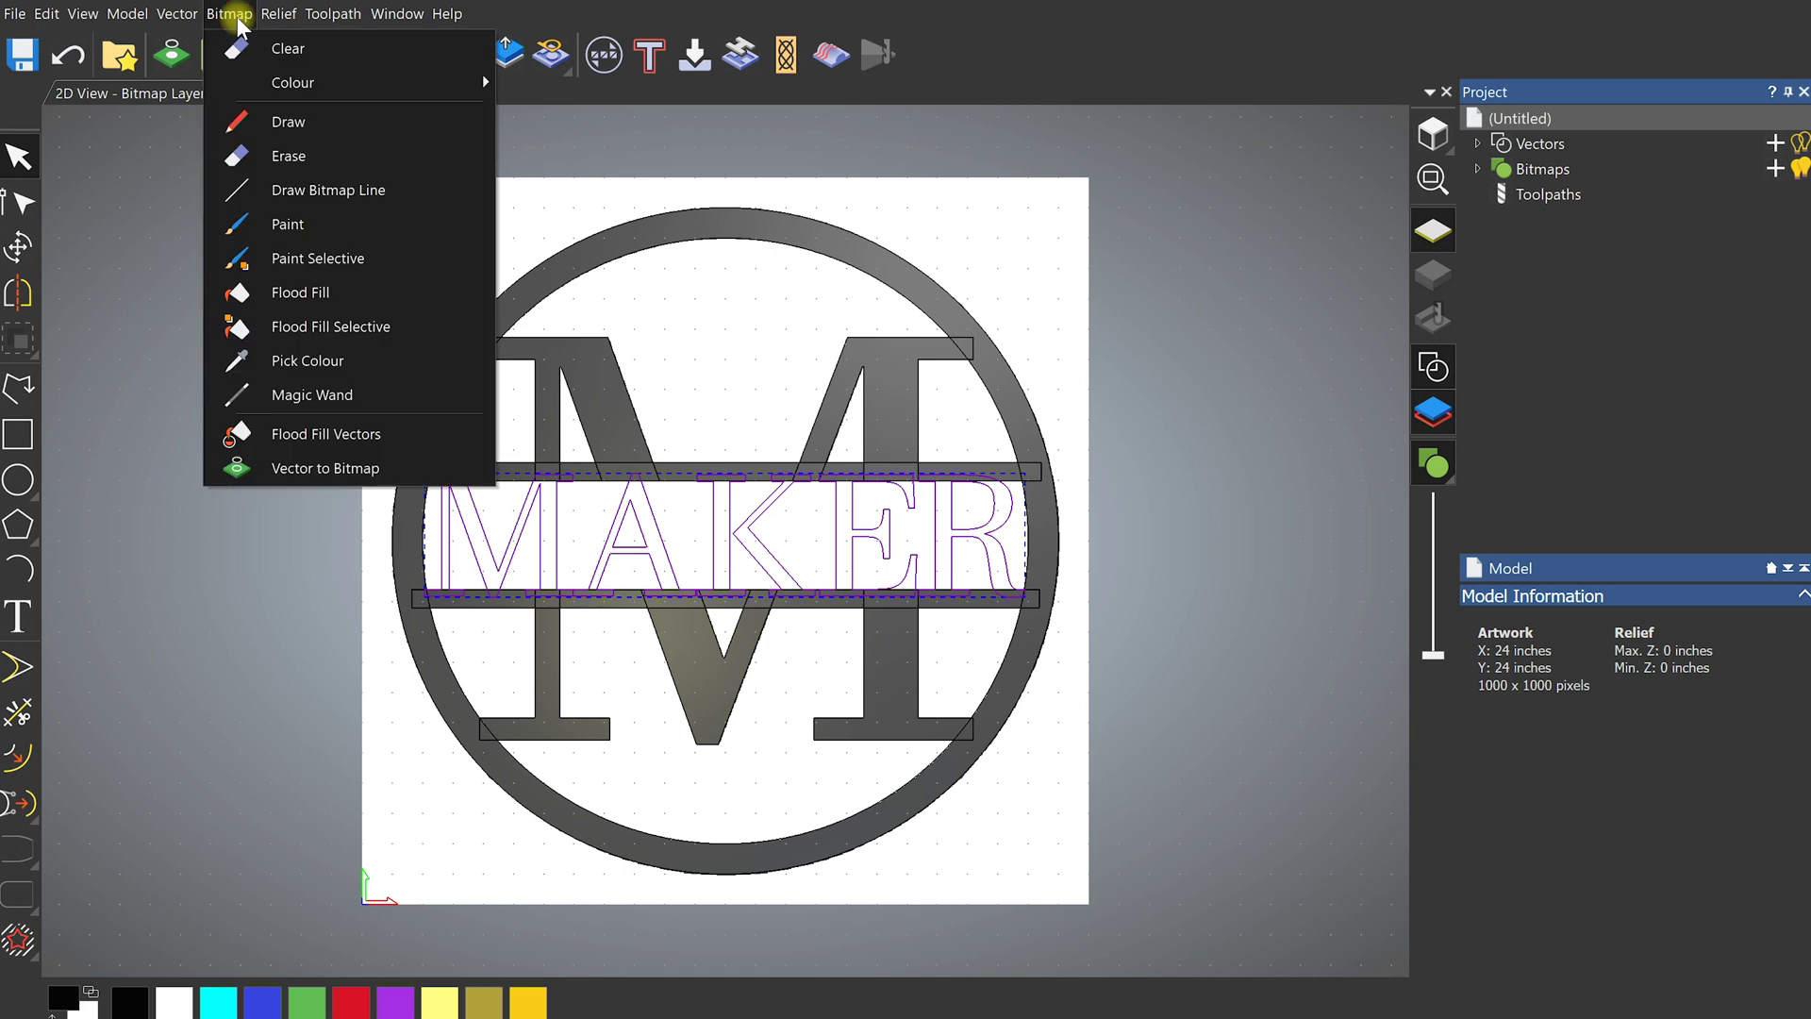
pyautogui.click(356, 434)
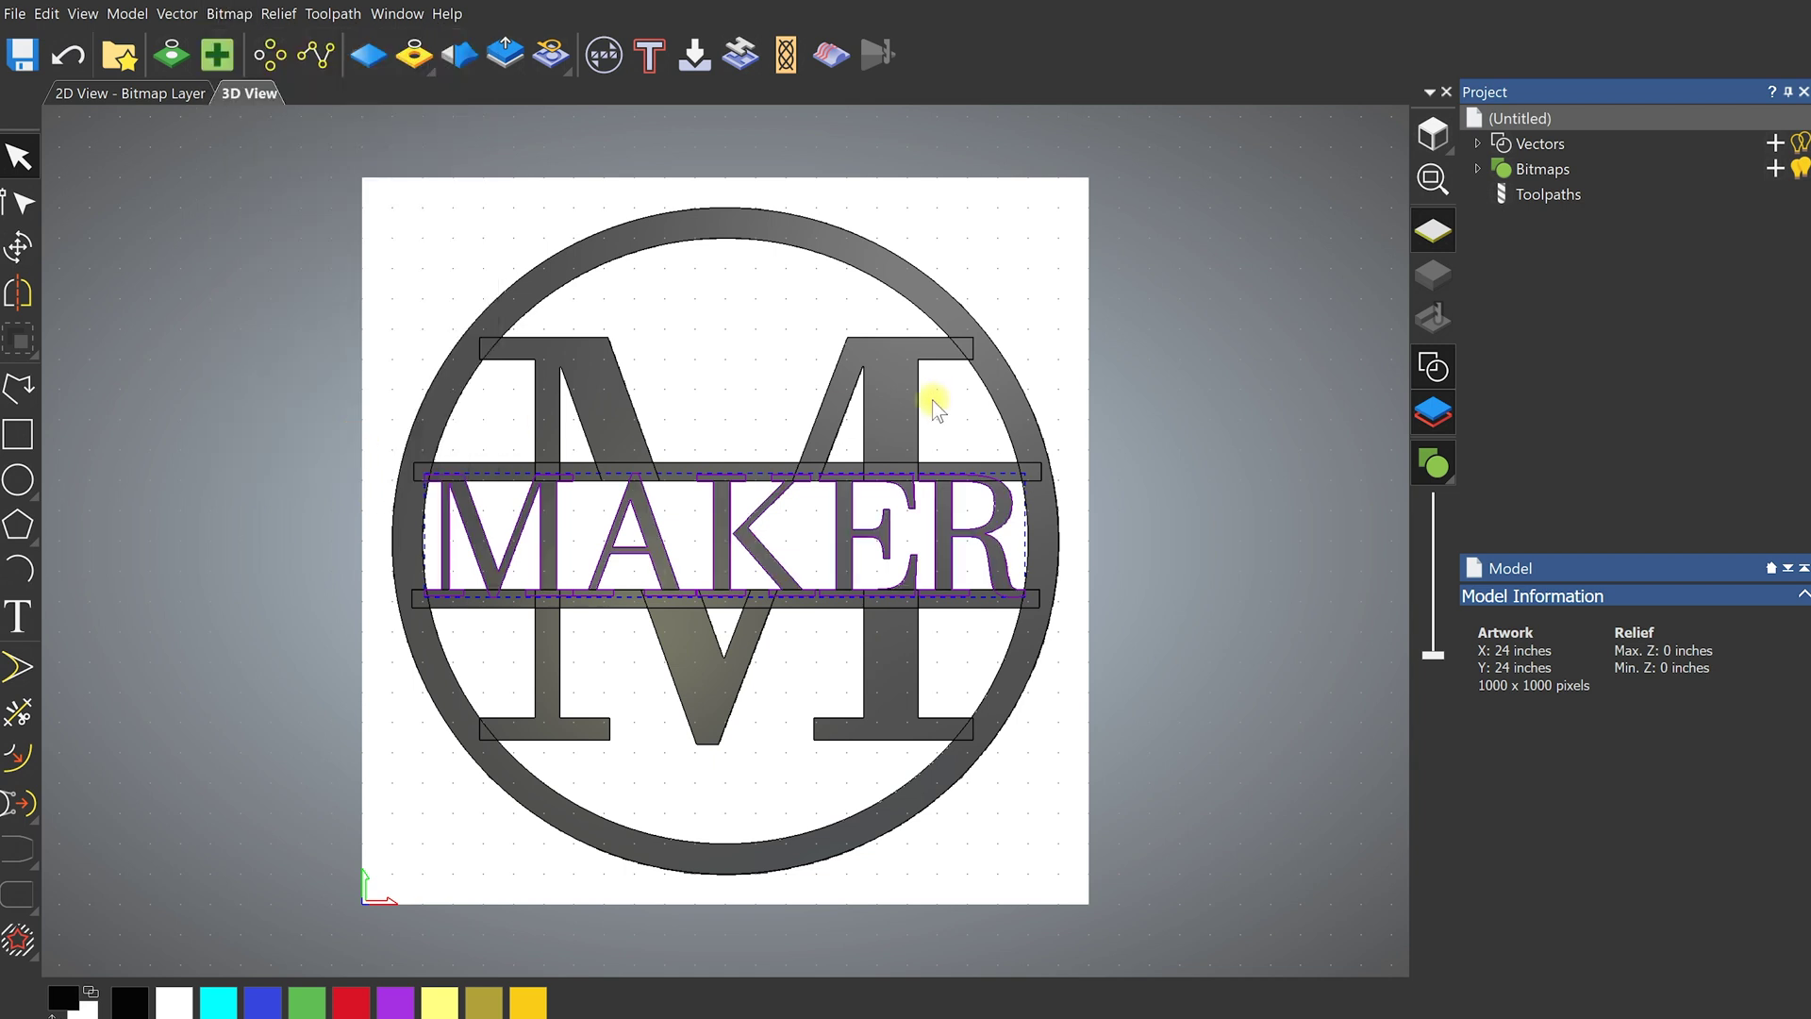
pyautogui.click(1244, 487)
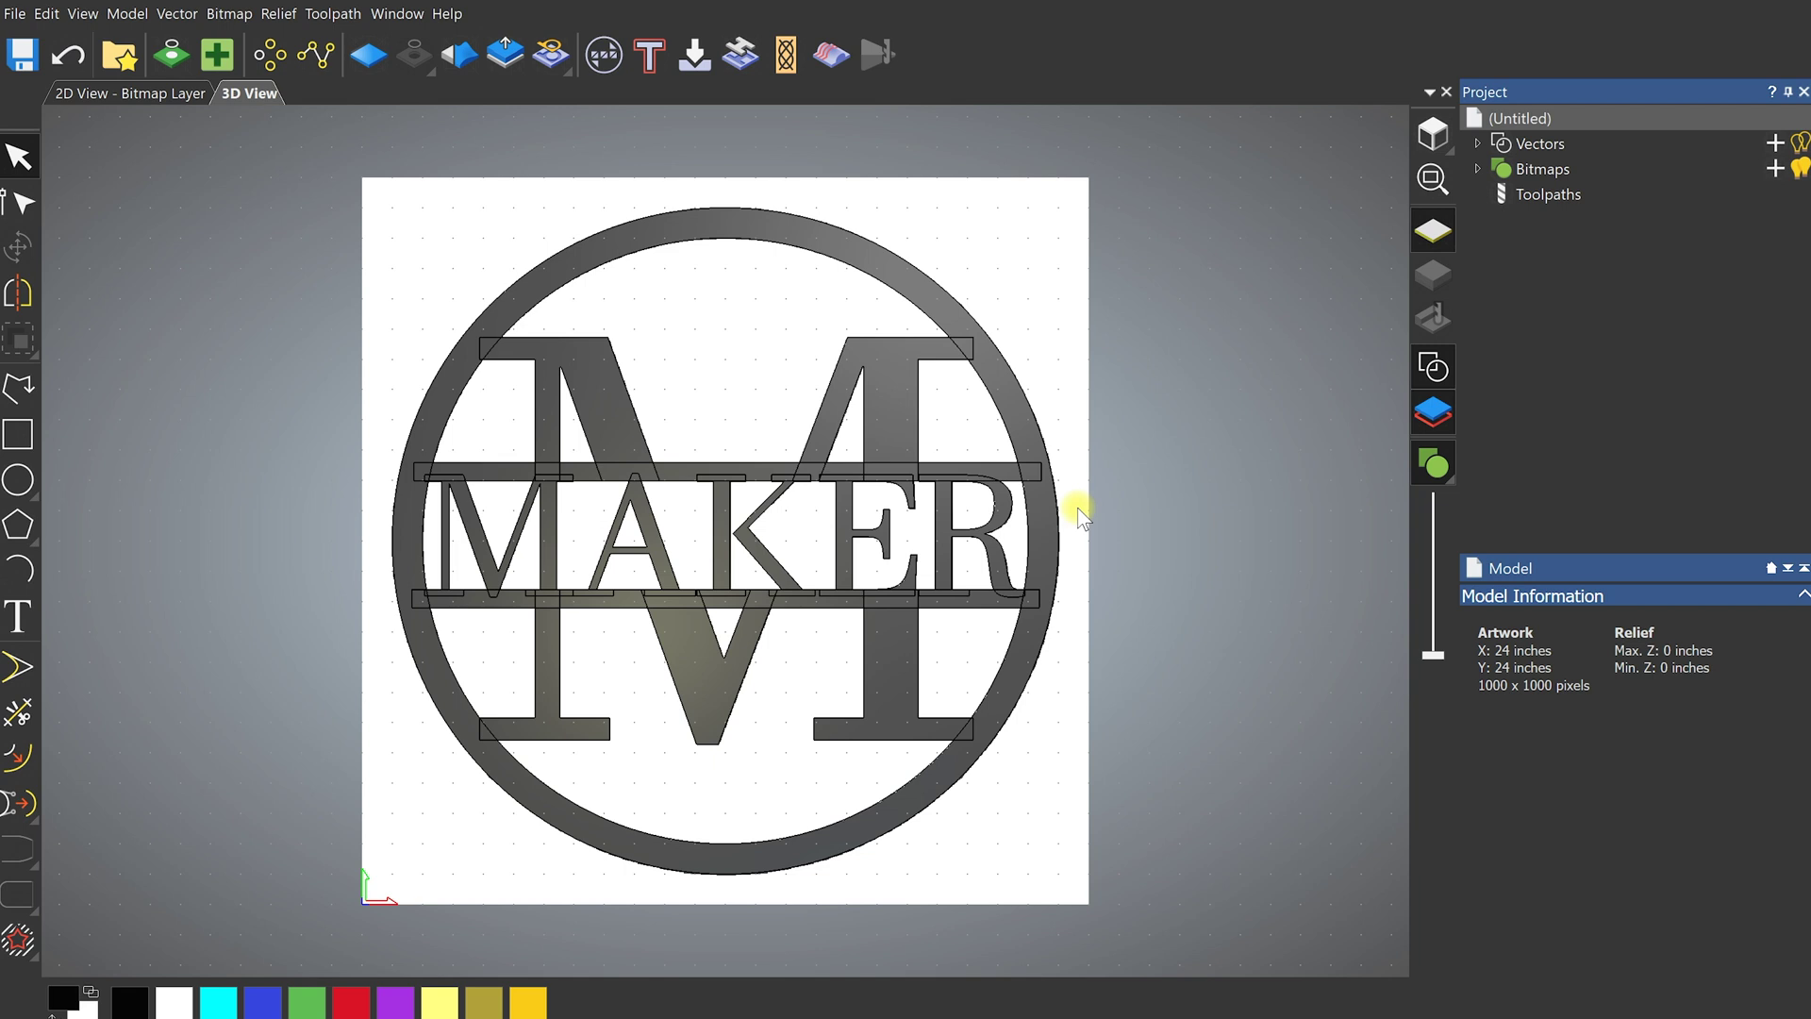
# Trace the filled monogram bitmap into boundary vectors on a new vector layer, using the primary colour black
pyautogui.moveTo(1101, 209); pyautogui.dragTo(355, 894)
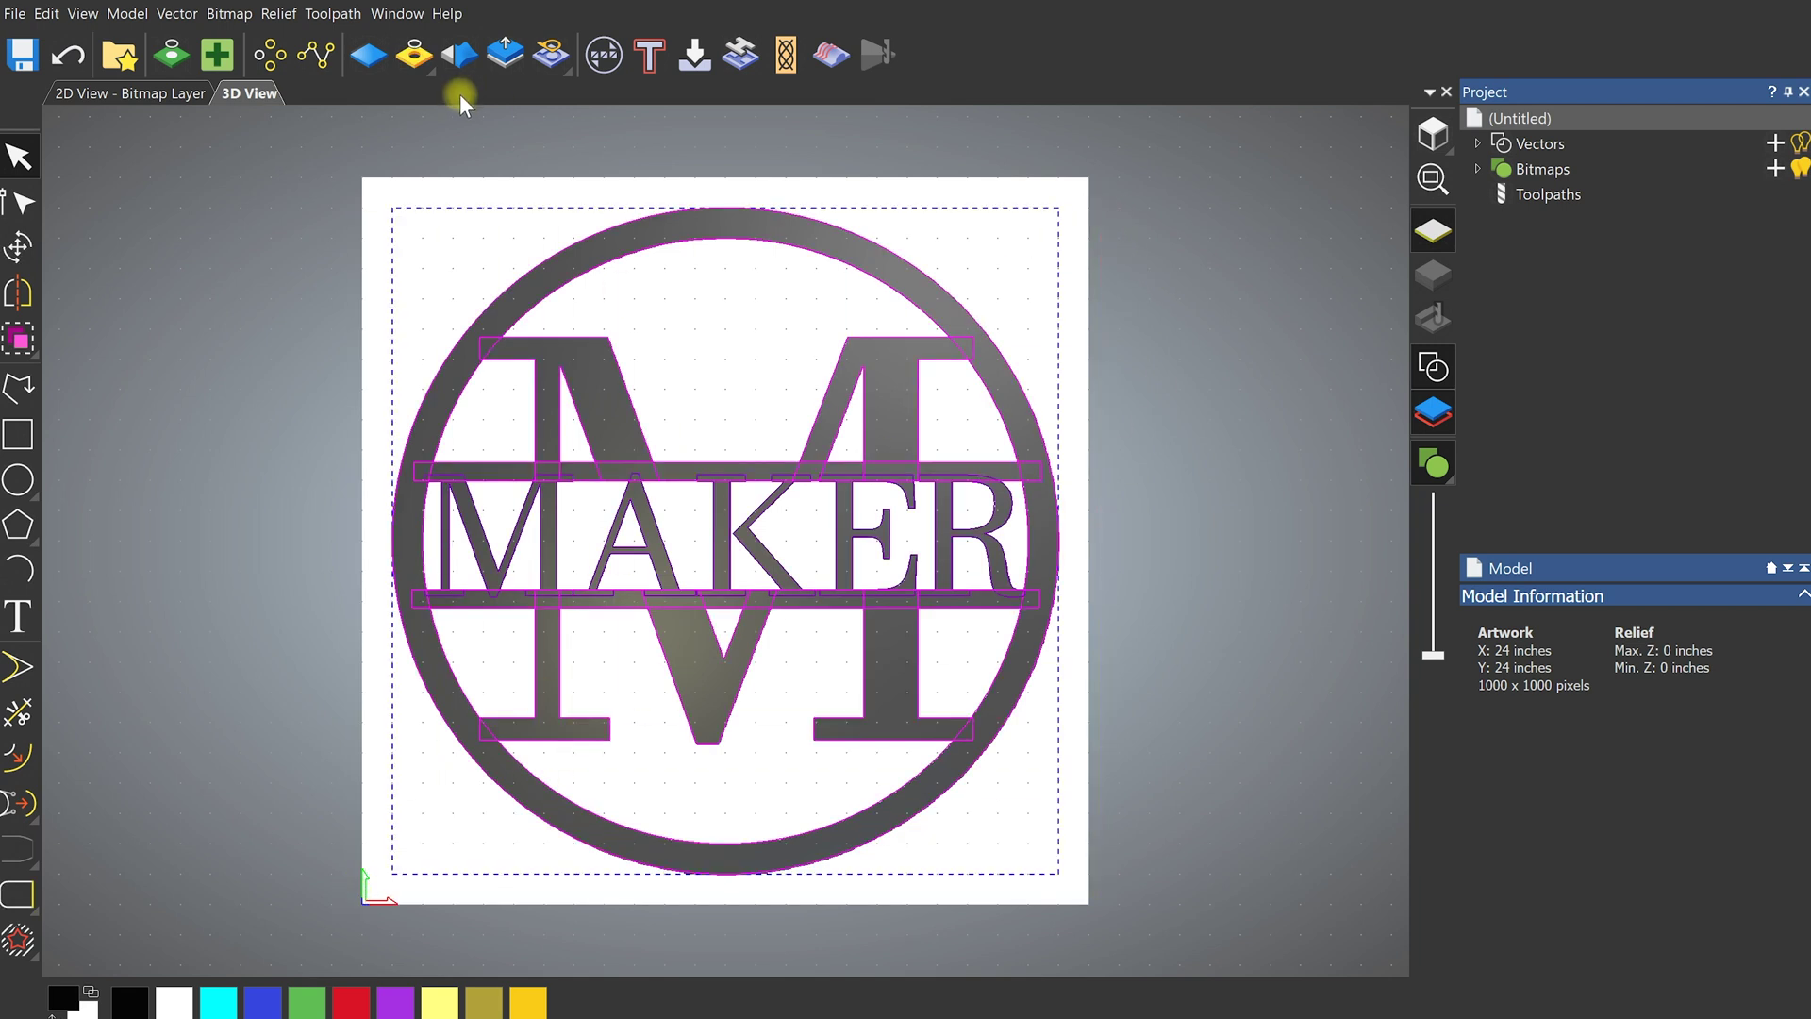
pyautogui.click(171, 56)
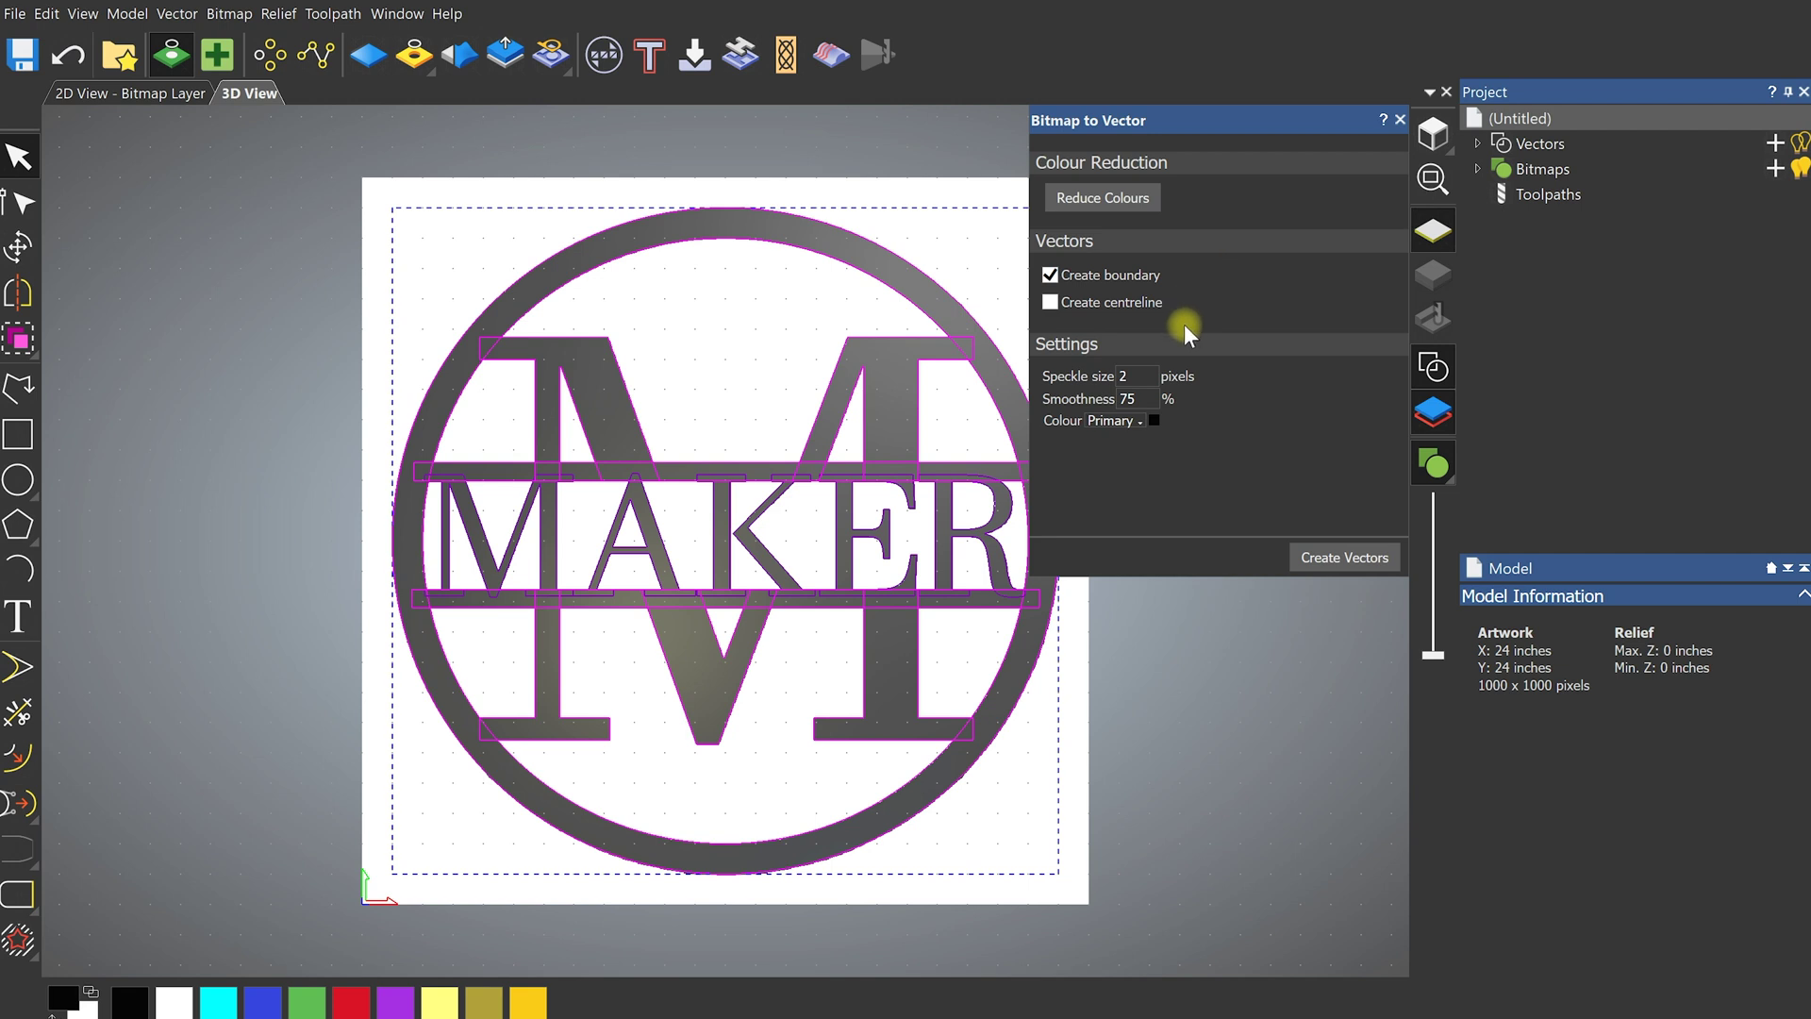
pyautogui.click(1478, 144)
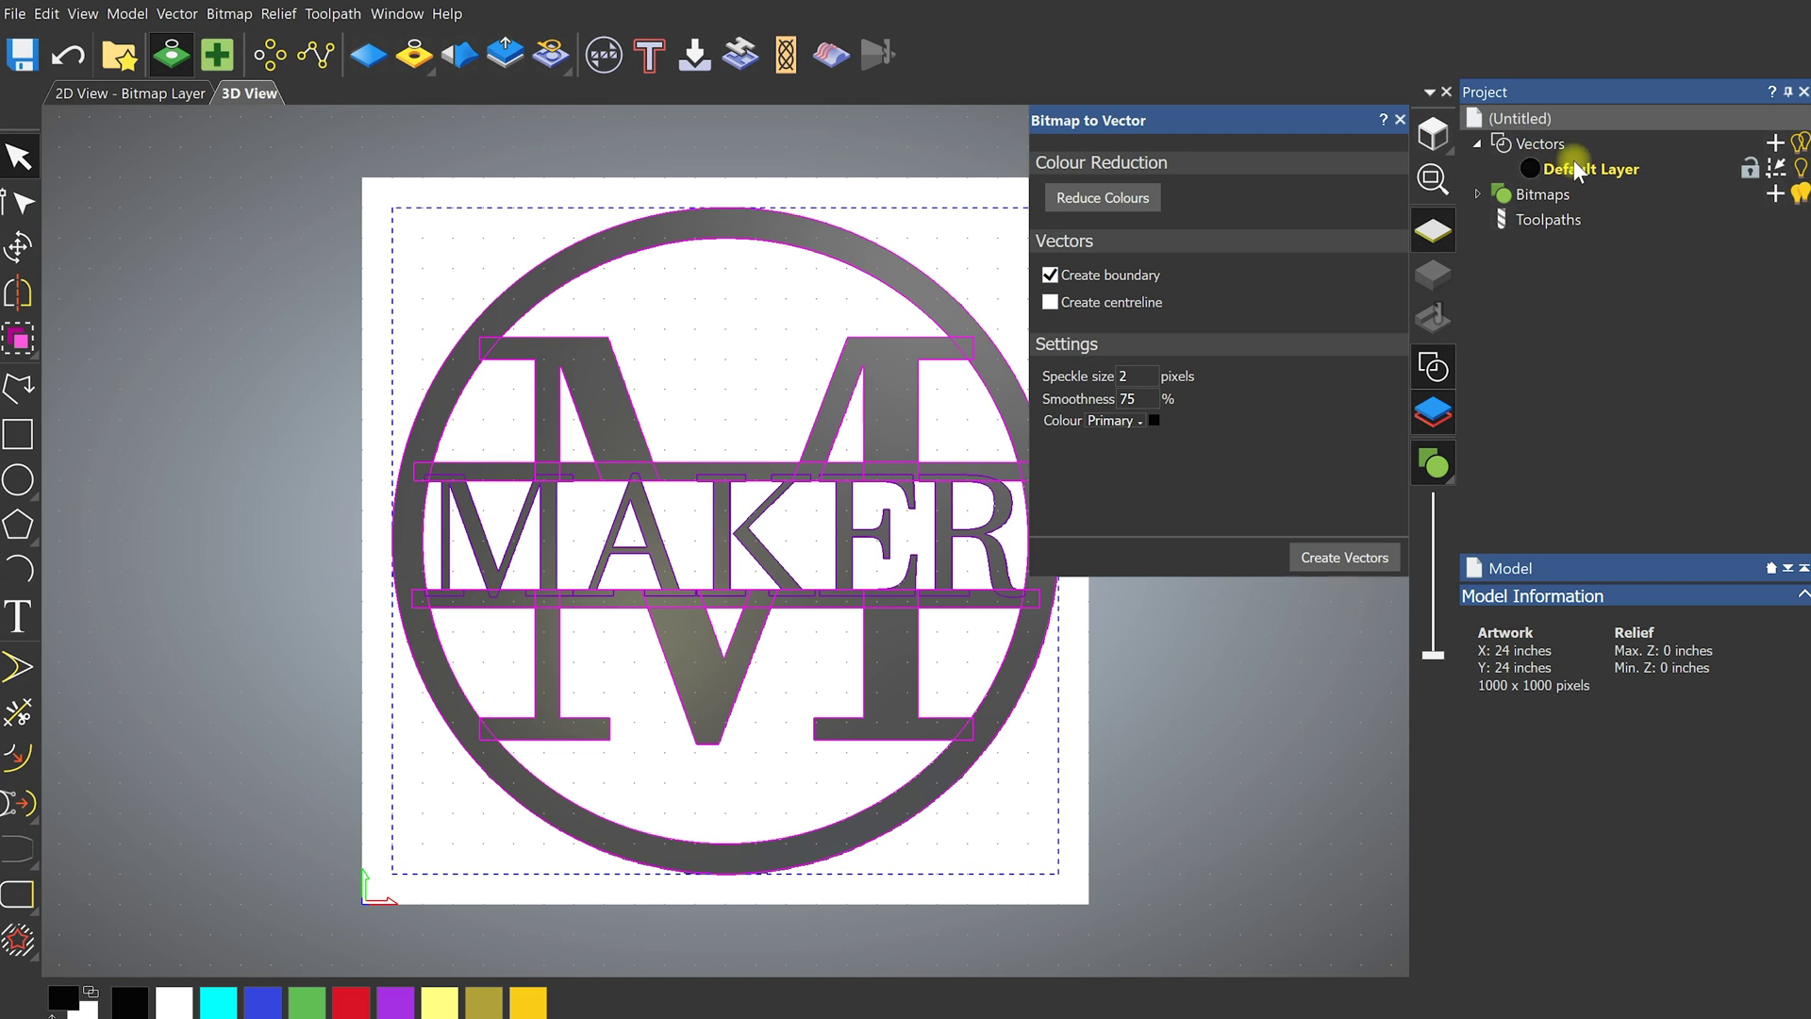
pyautogui.click(1775, 144)
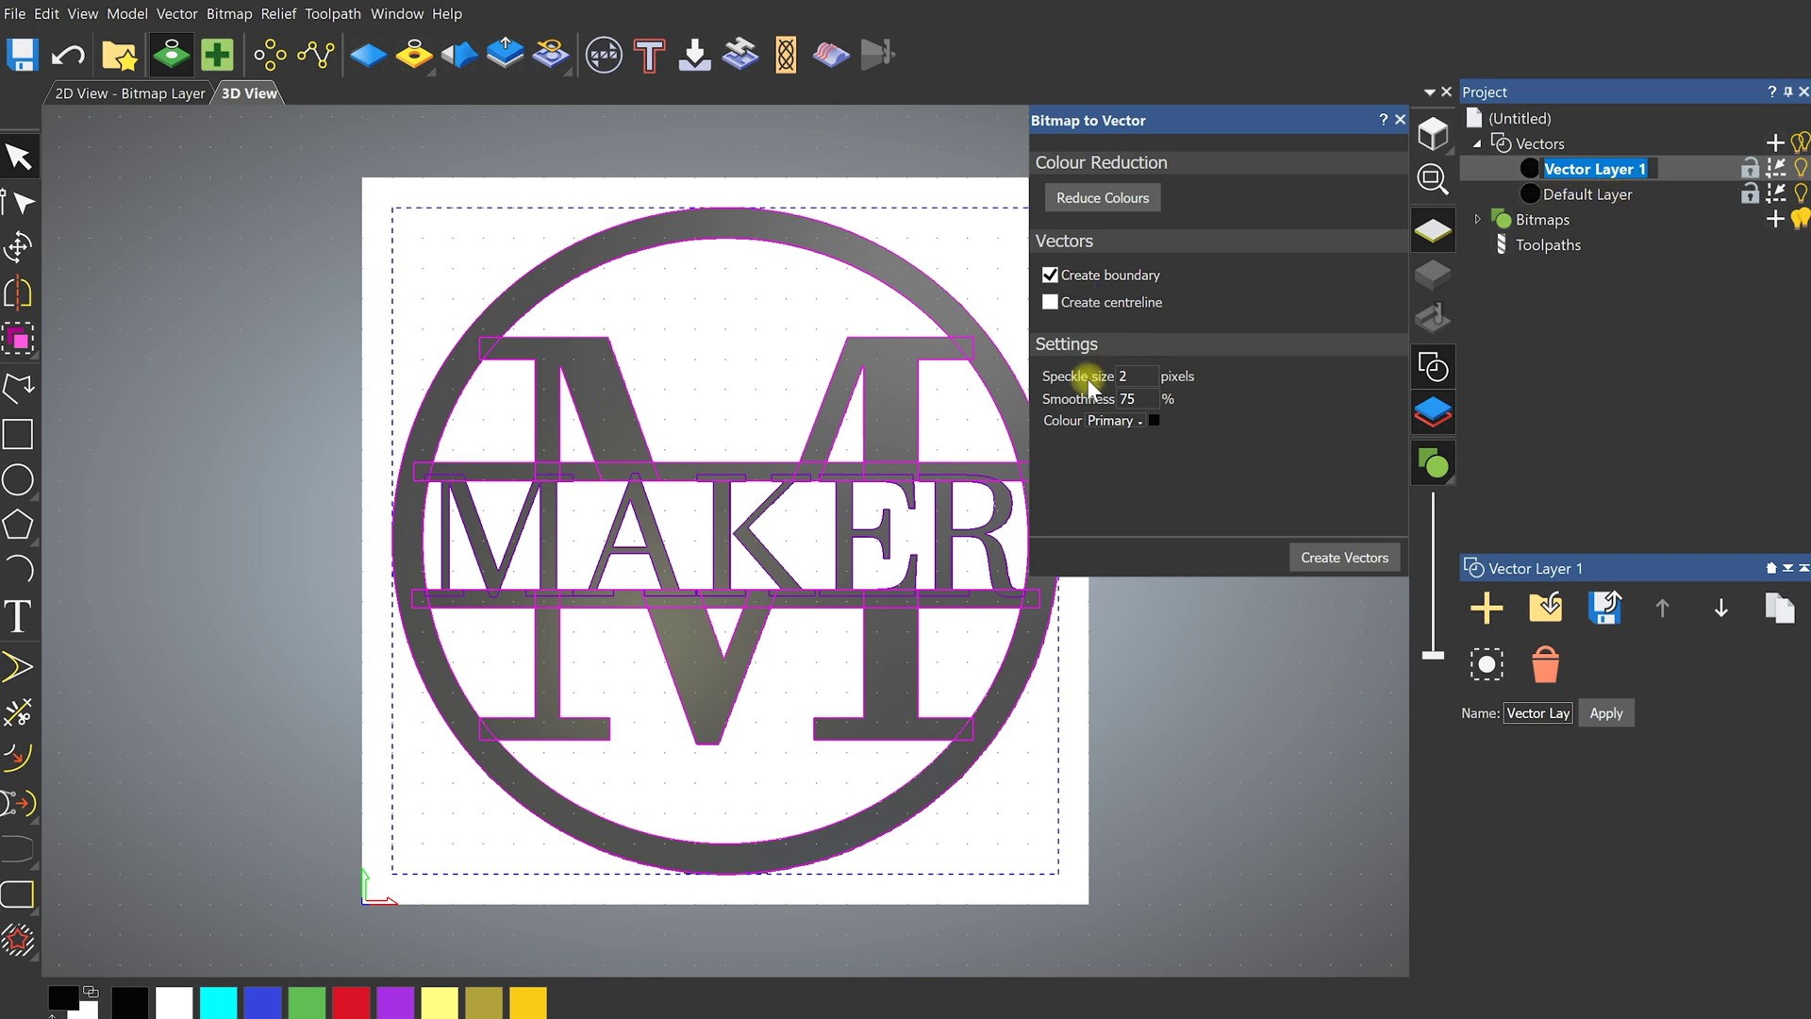
pyautogui.click(1347, 557)
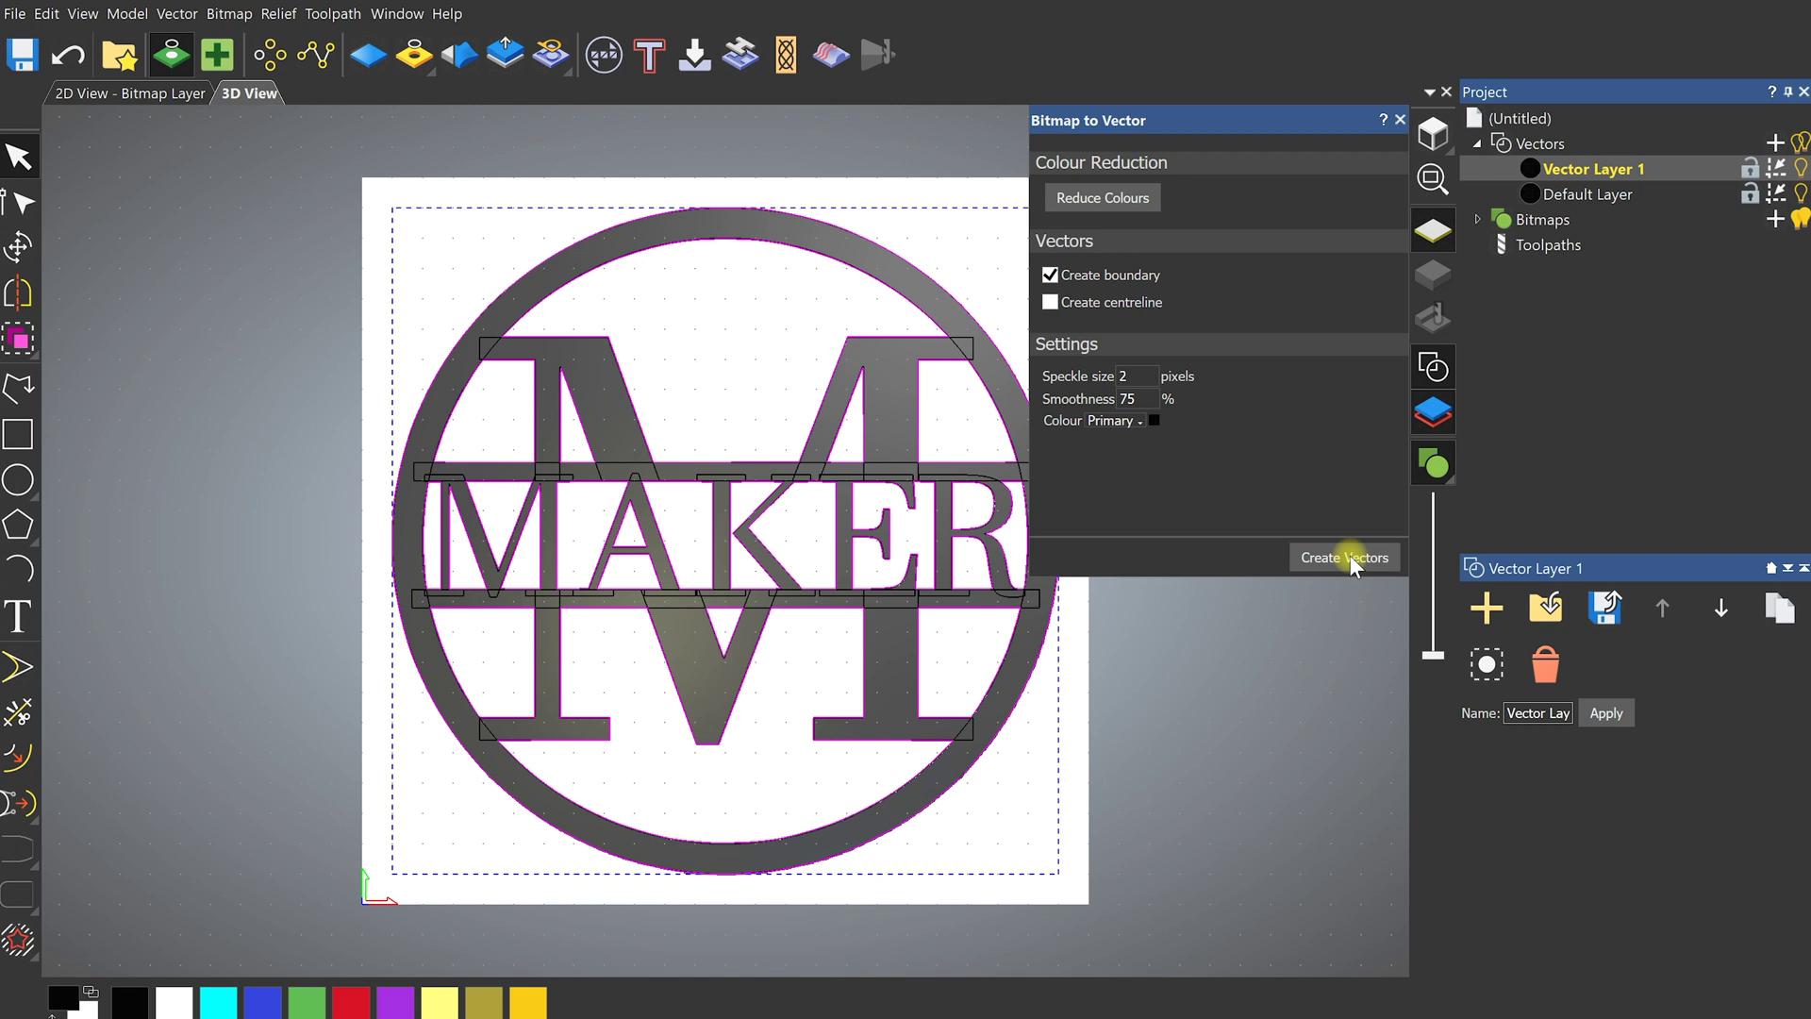
pyautogui.click(1400, 120)
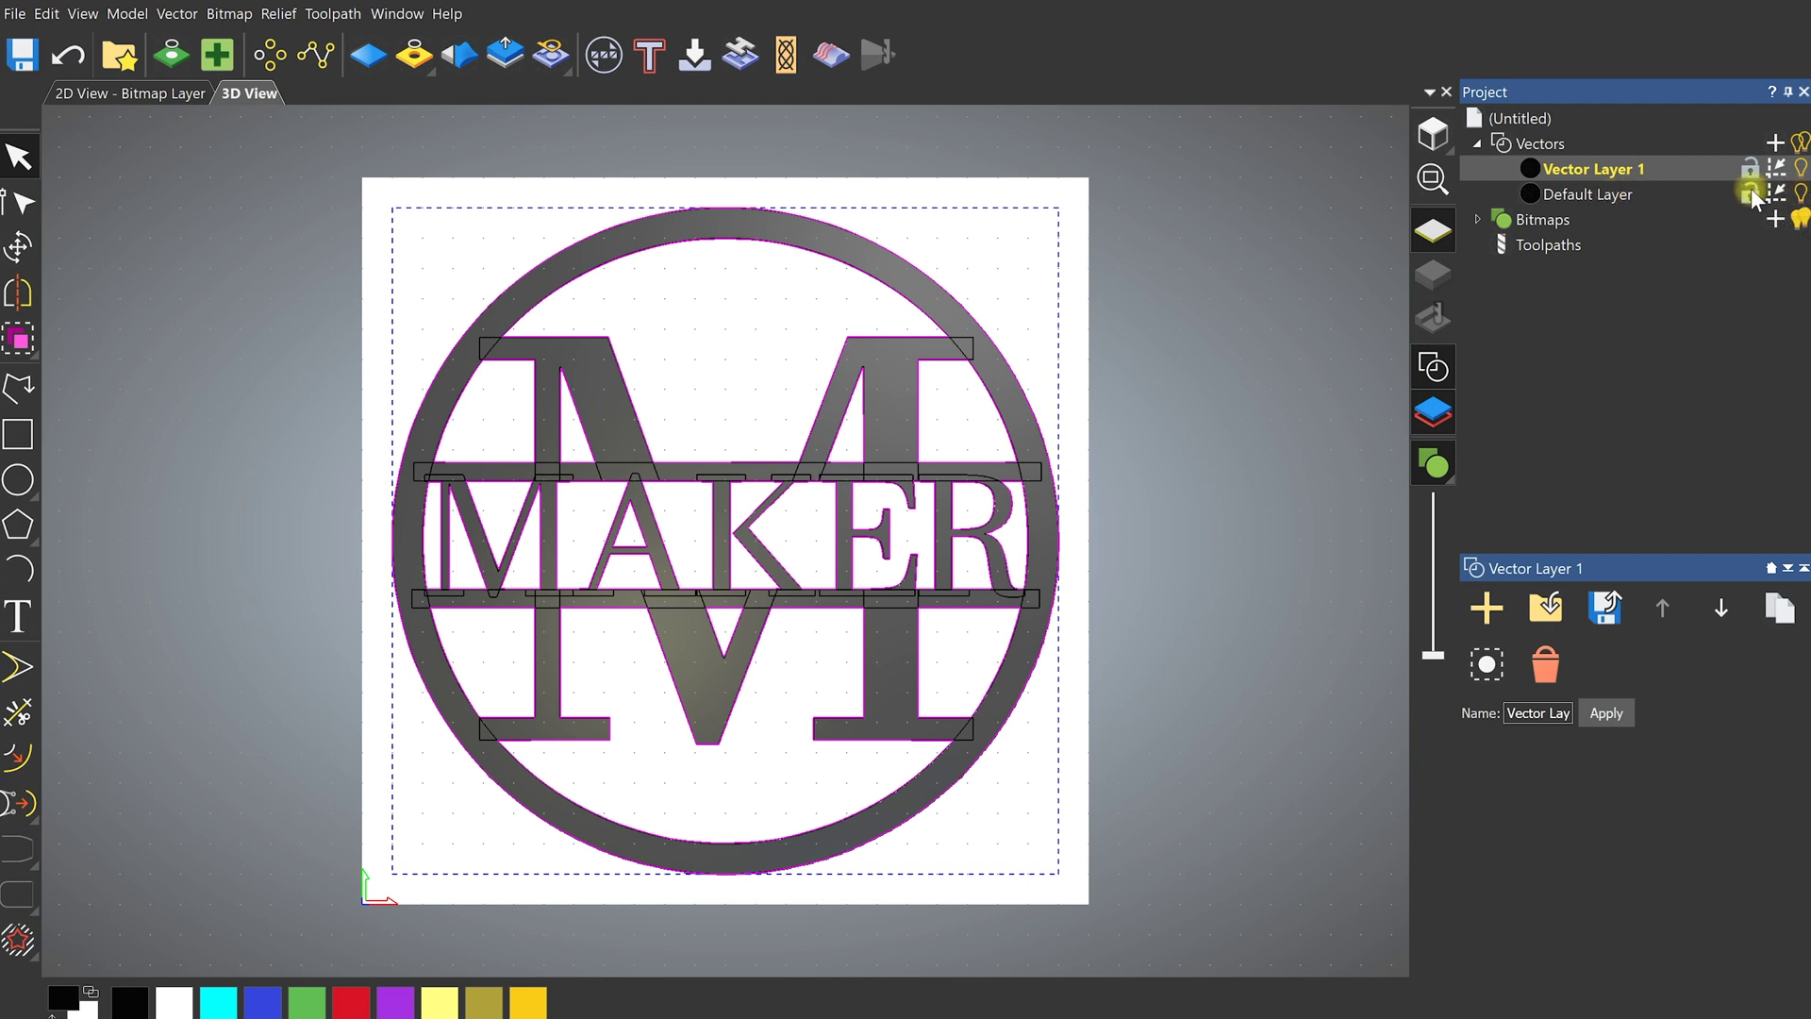
# Hide the Default Layer and briefly fade out the bitmap to inspect the traced monogram vectors
pyautogui.click(1801, 194)
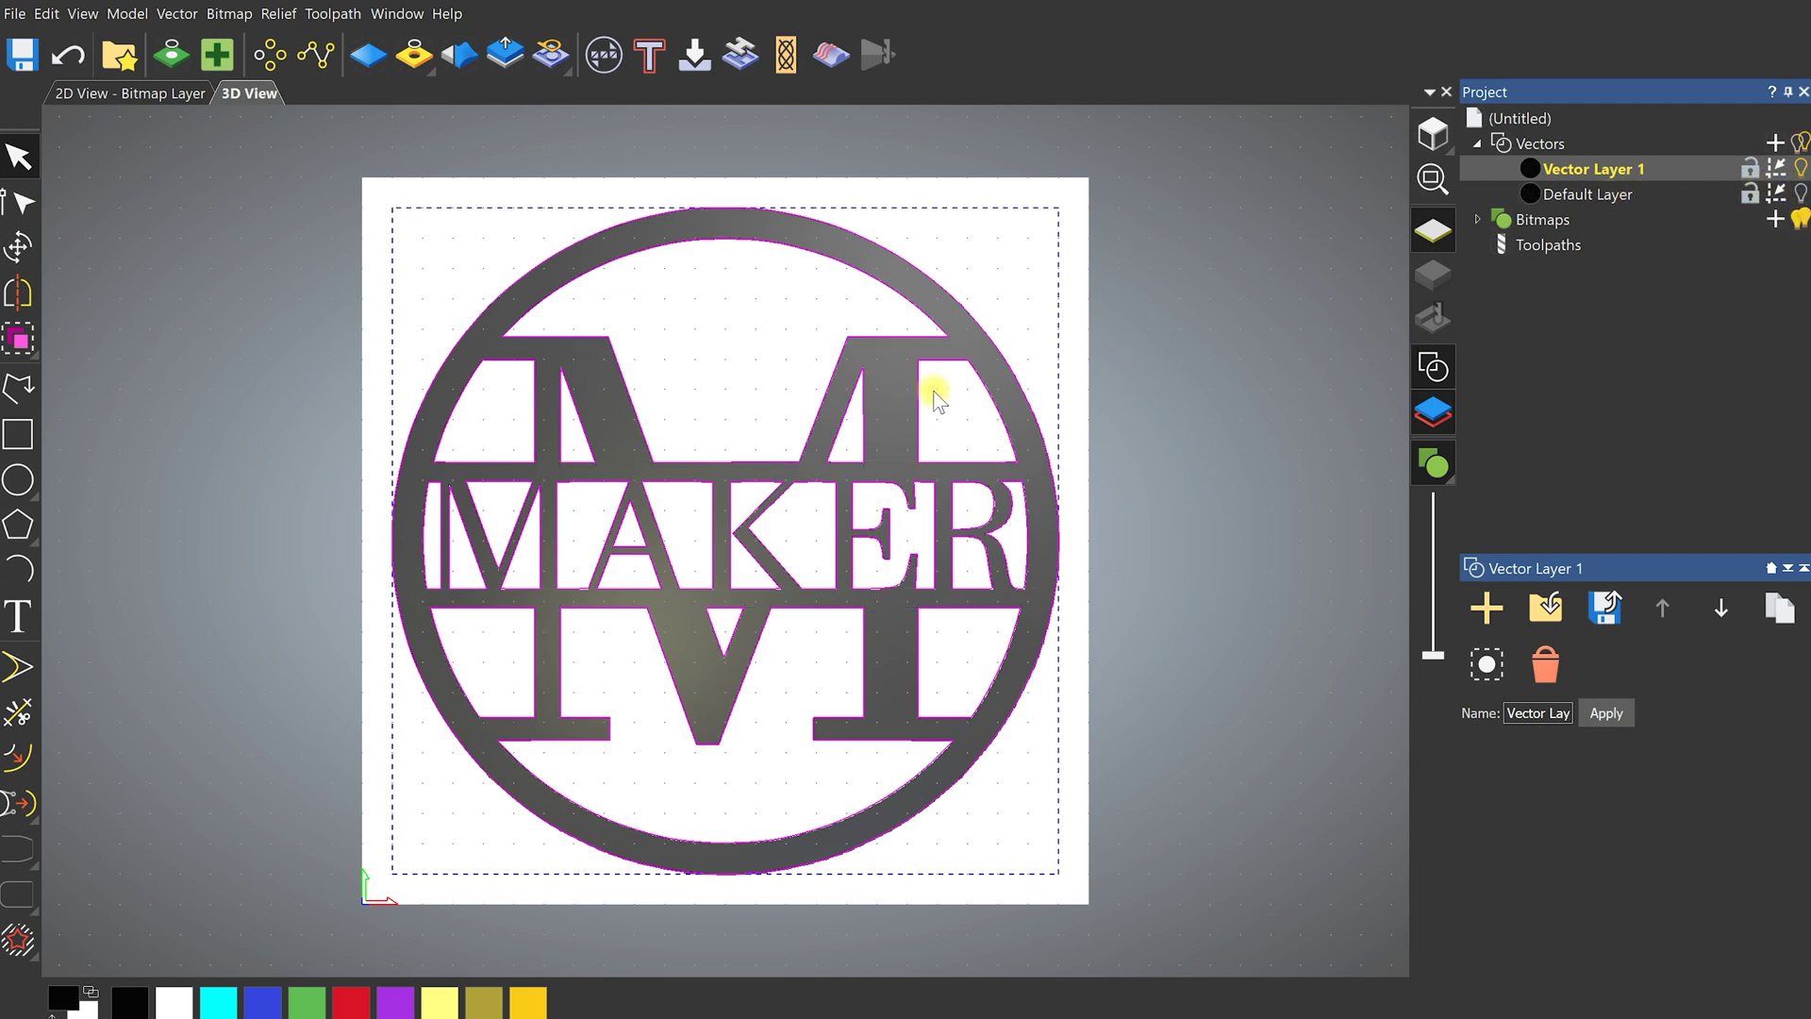
pyautogui.moveTo(1433, 654); pyautogui.dragTo(1430, 509)
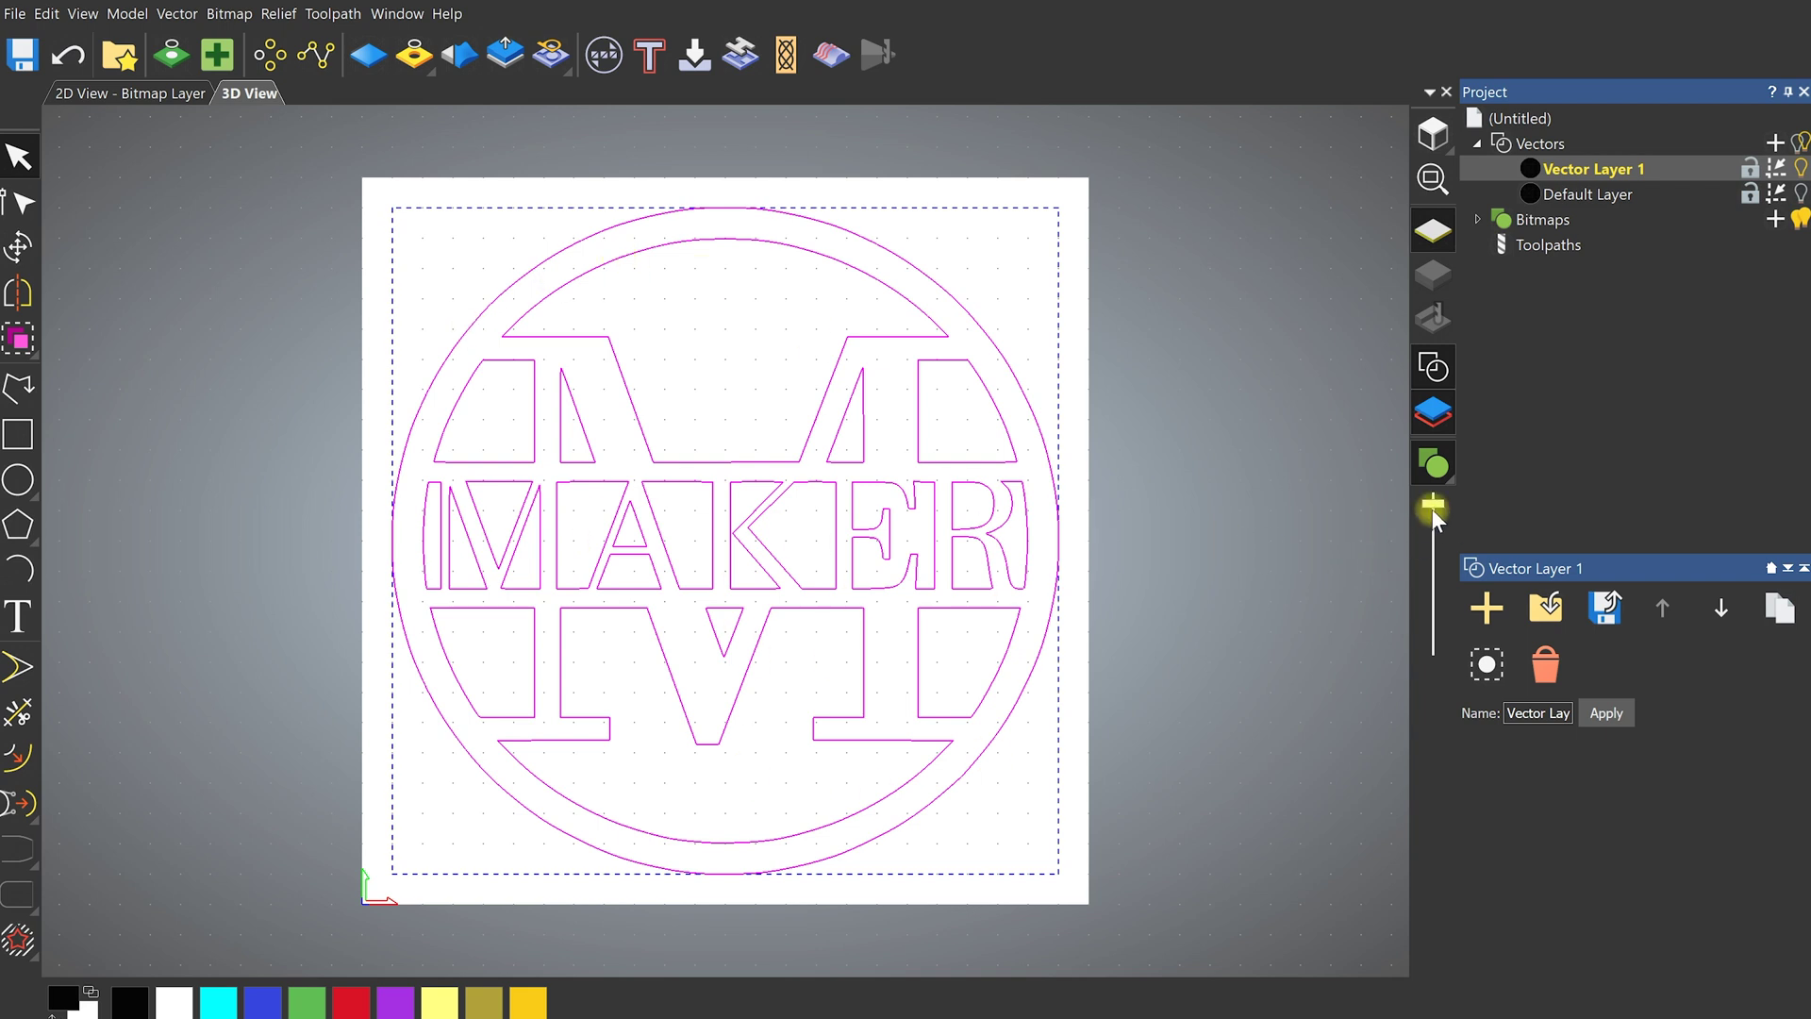
pyautogui.moveTo(1437, 500); pyautogui.dragTo(1432, 655)
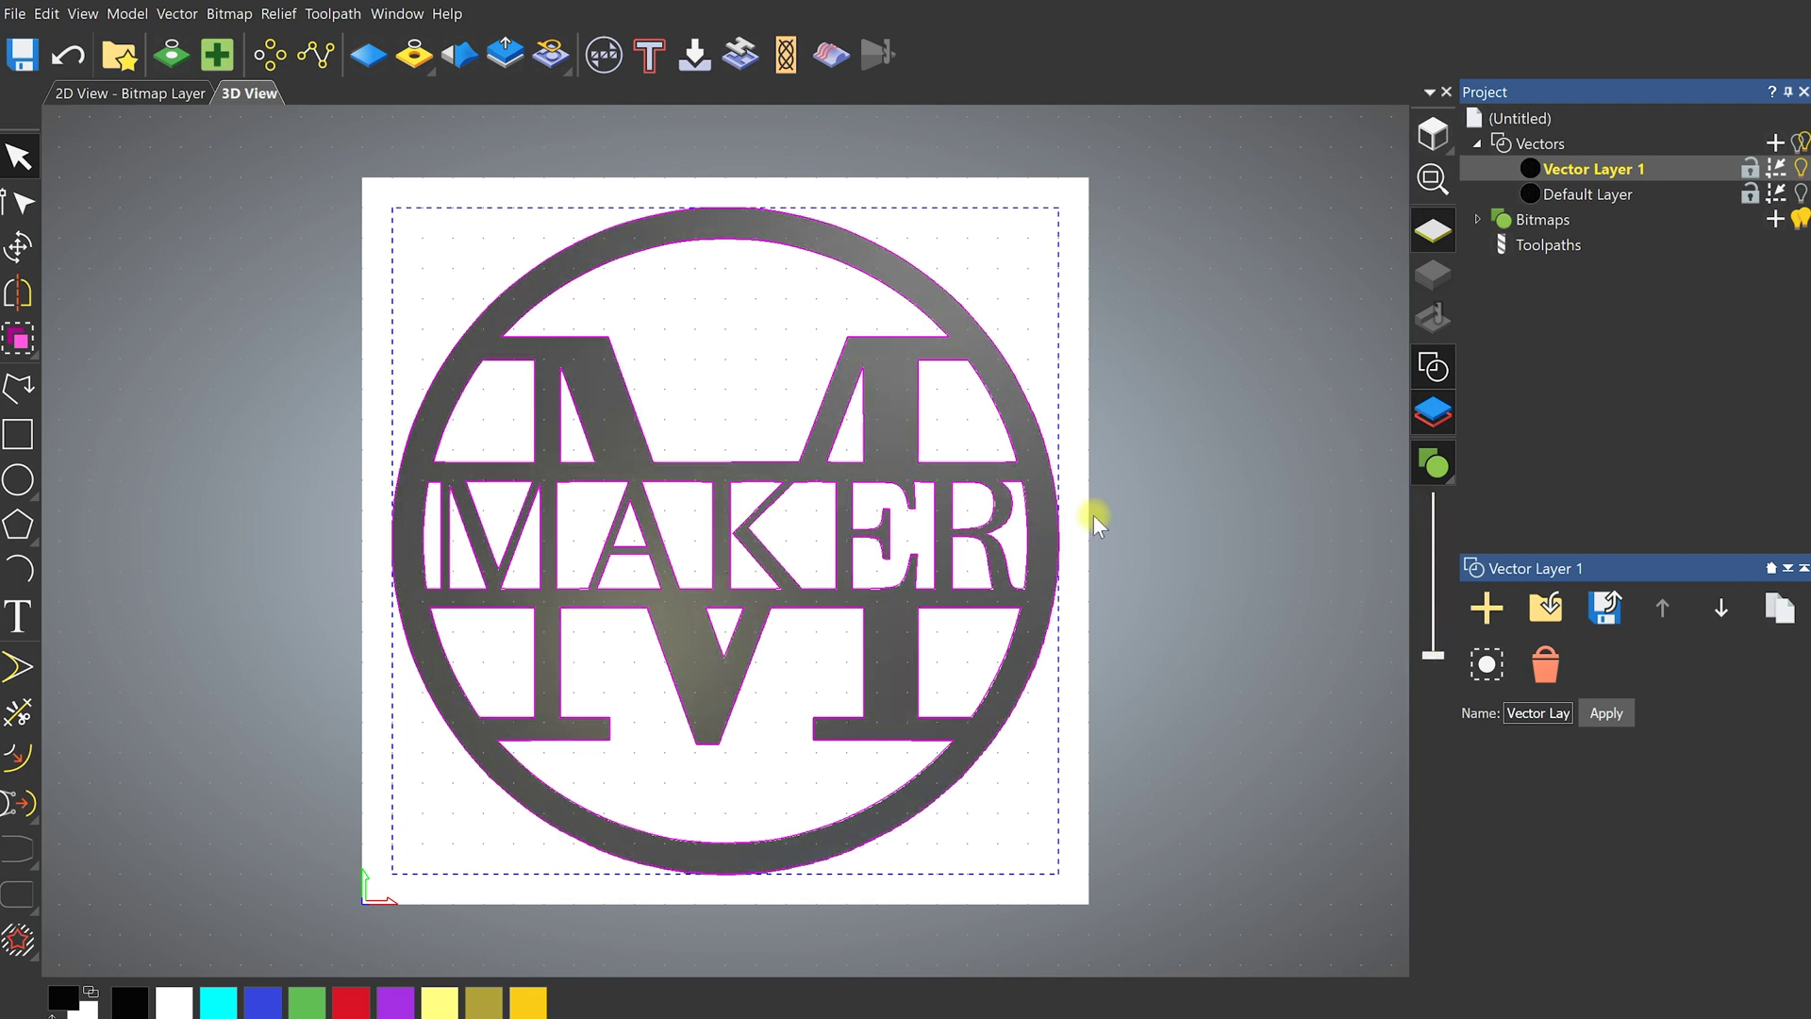
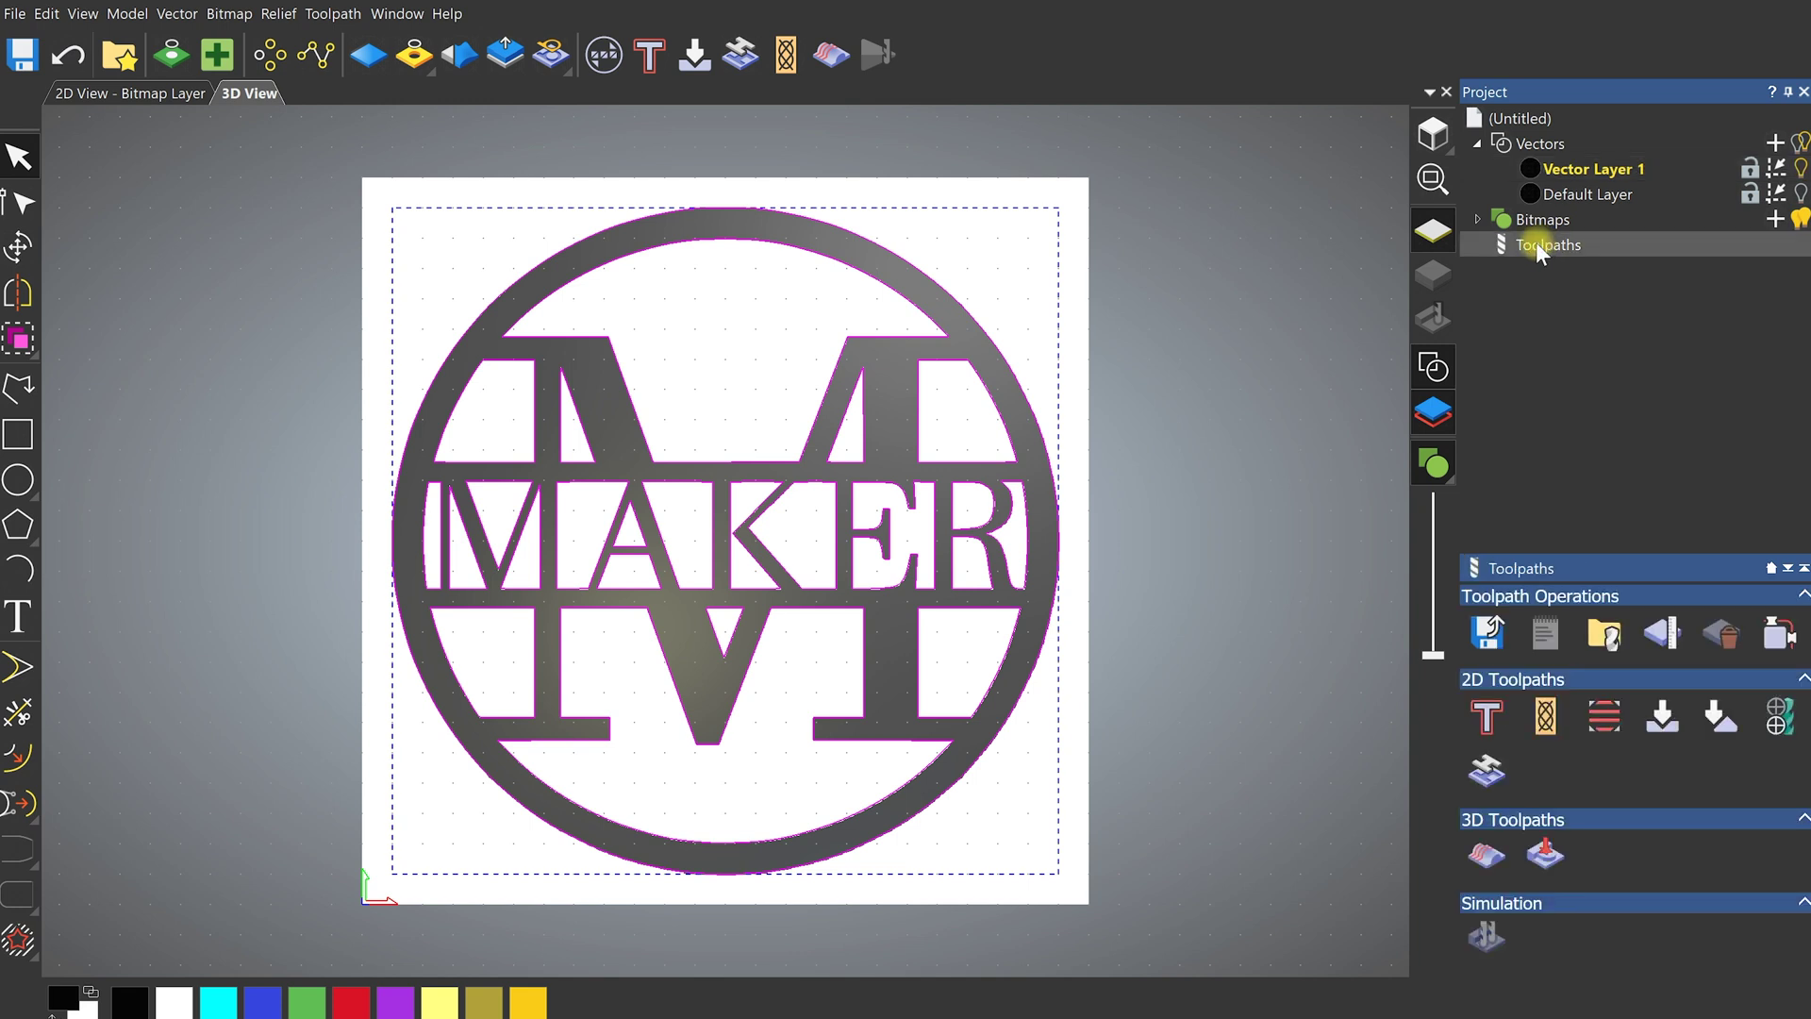
# Start a 2D profiling toolpath for the selected vectors and review its cutting depth, tool, bridge and material settings
pyautogui.click(1486, 719)
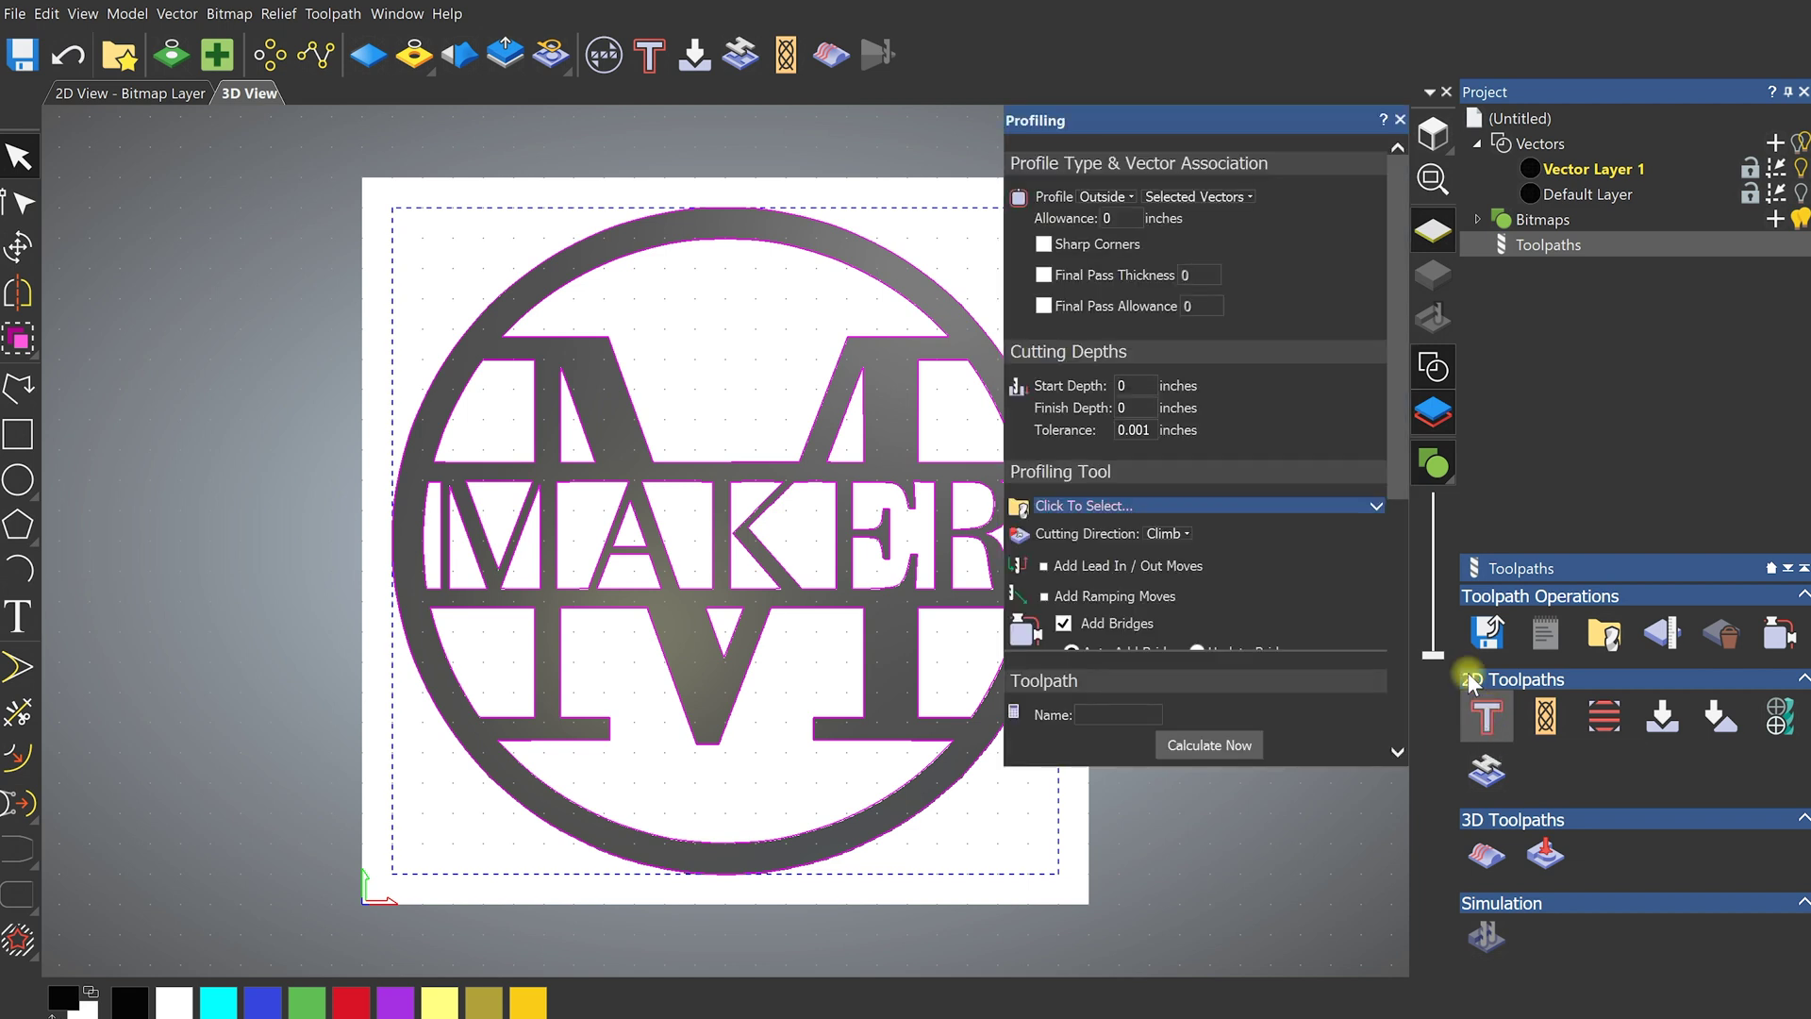
pyautogui.scroll(-3, 1311, 321)
pyautogui.scroll(-2, 1304, 339)
pyautogui.scroll(5, 1304, 391)
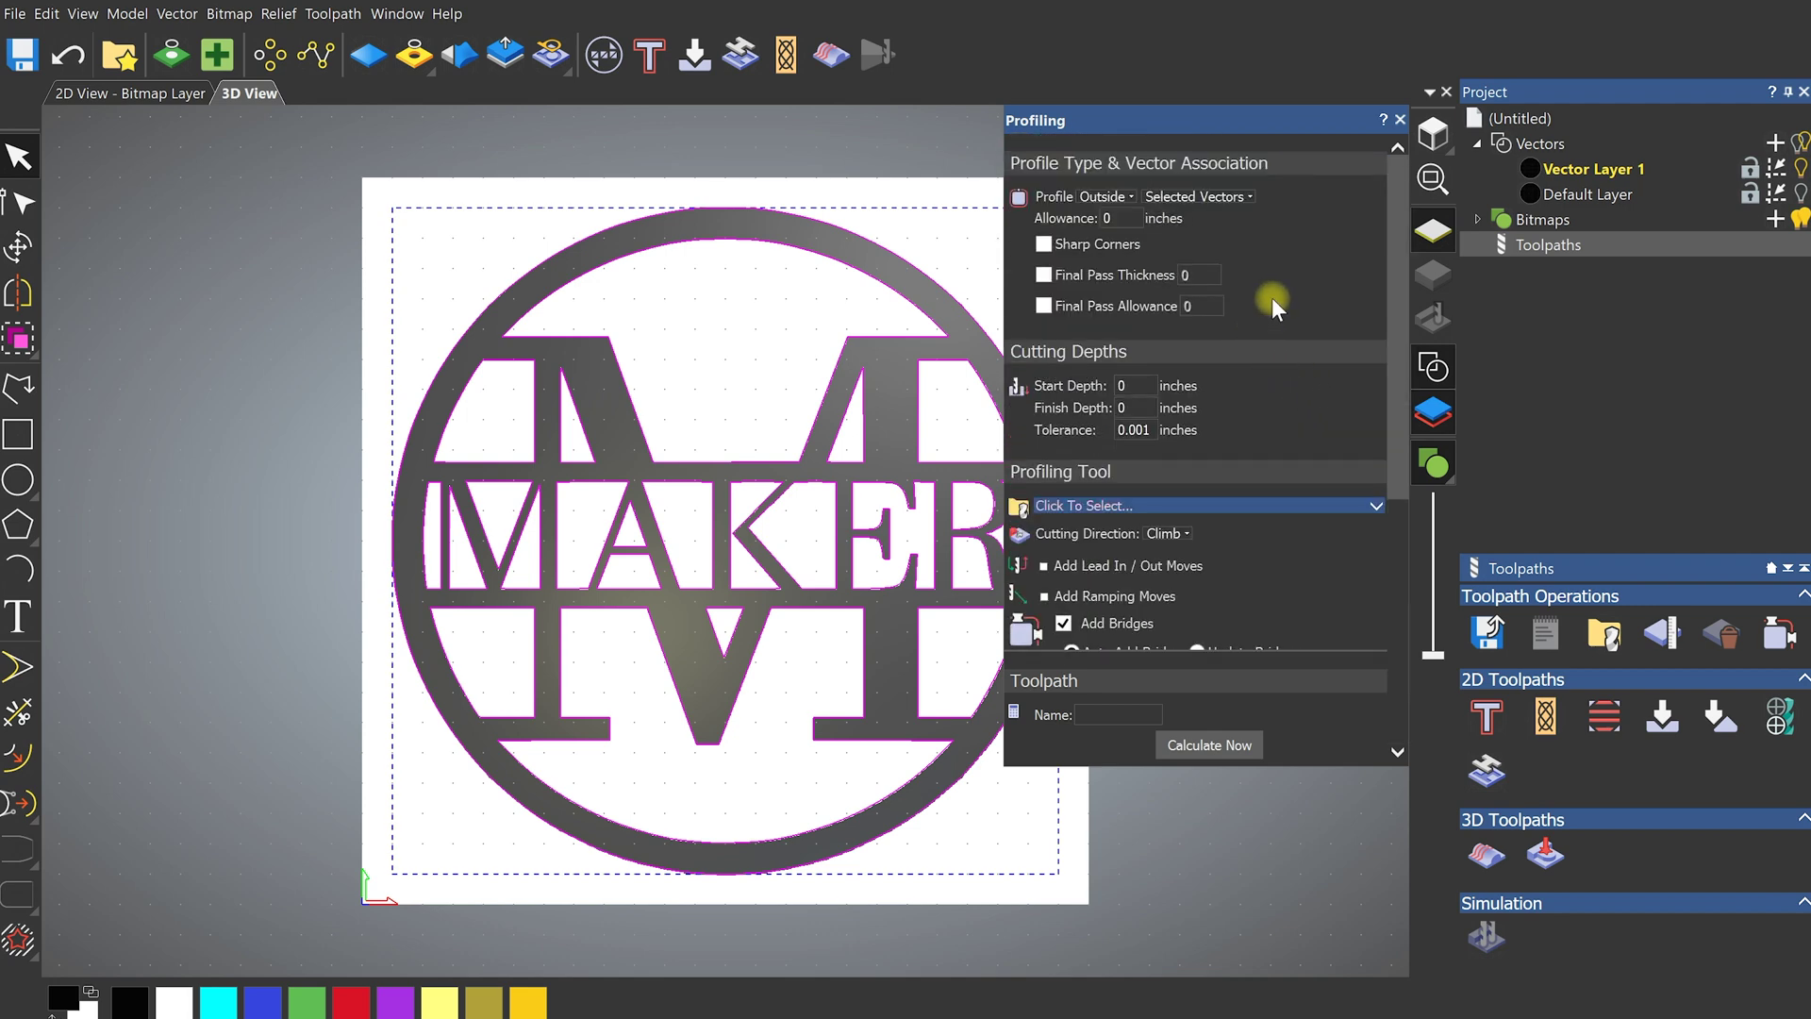
pyautogui.scroll(-10, 1276, 332)
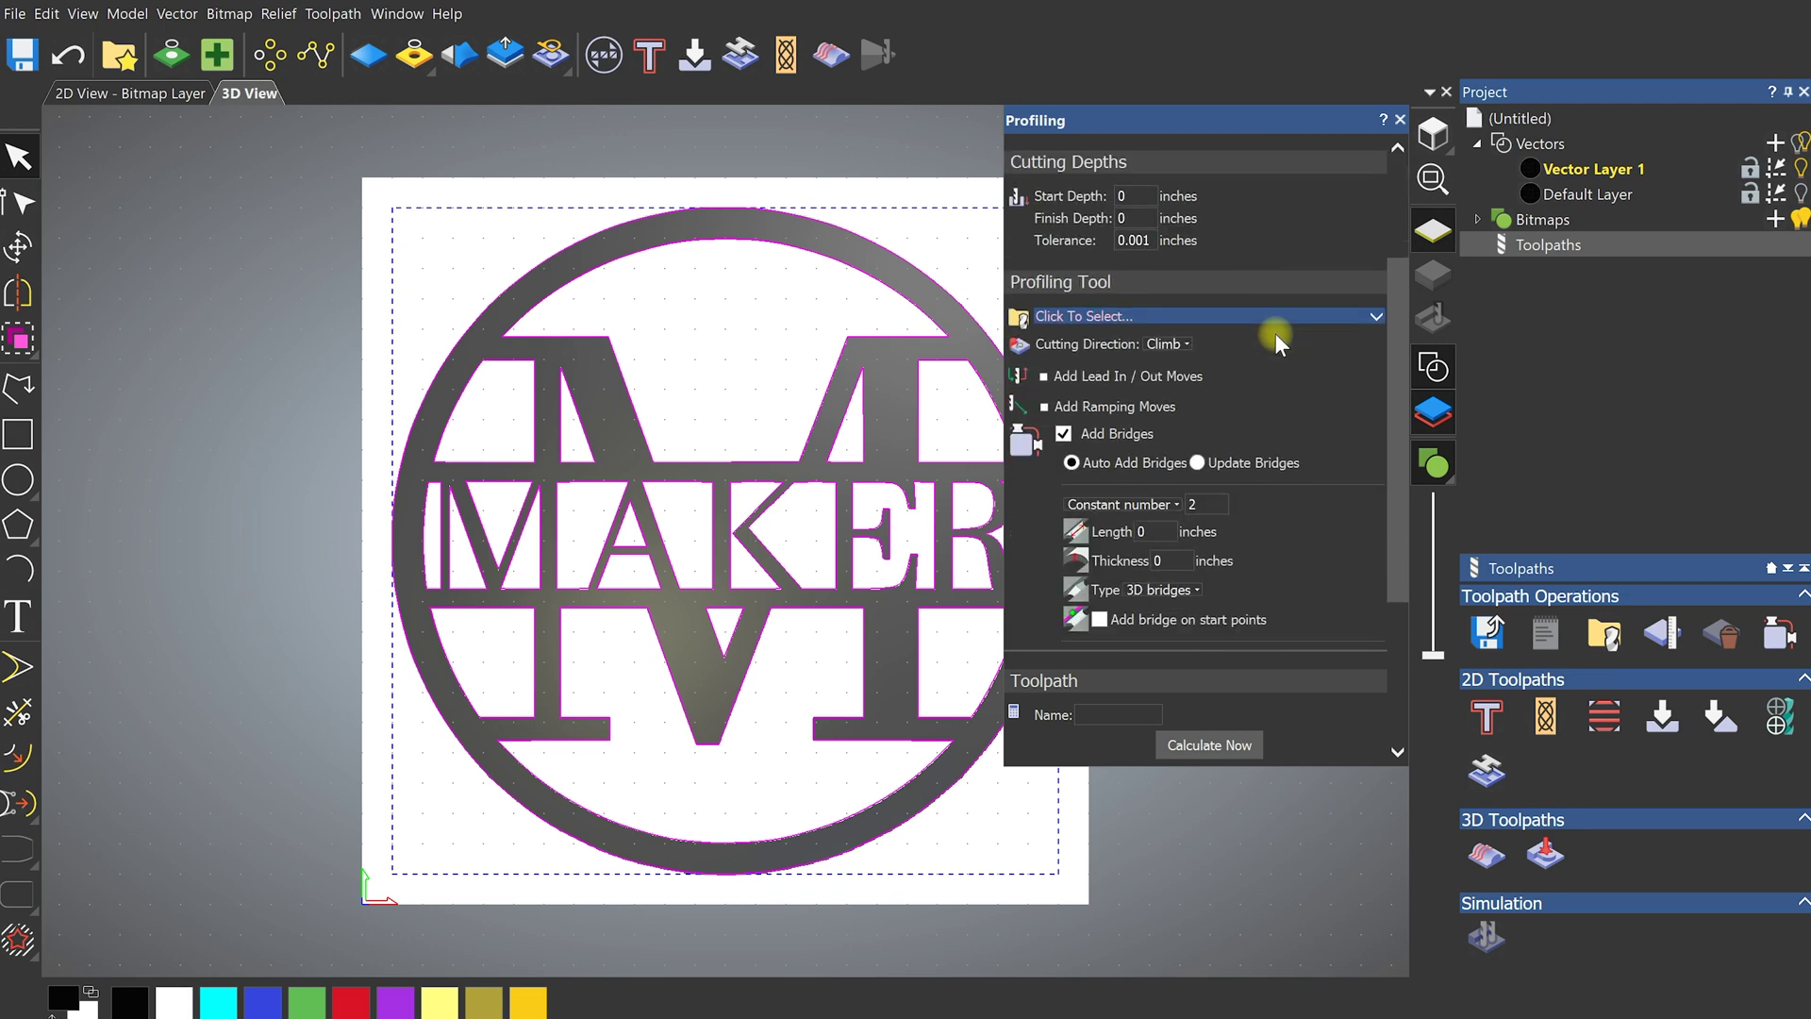
pyautogui.scroll(8, 1264, 375)
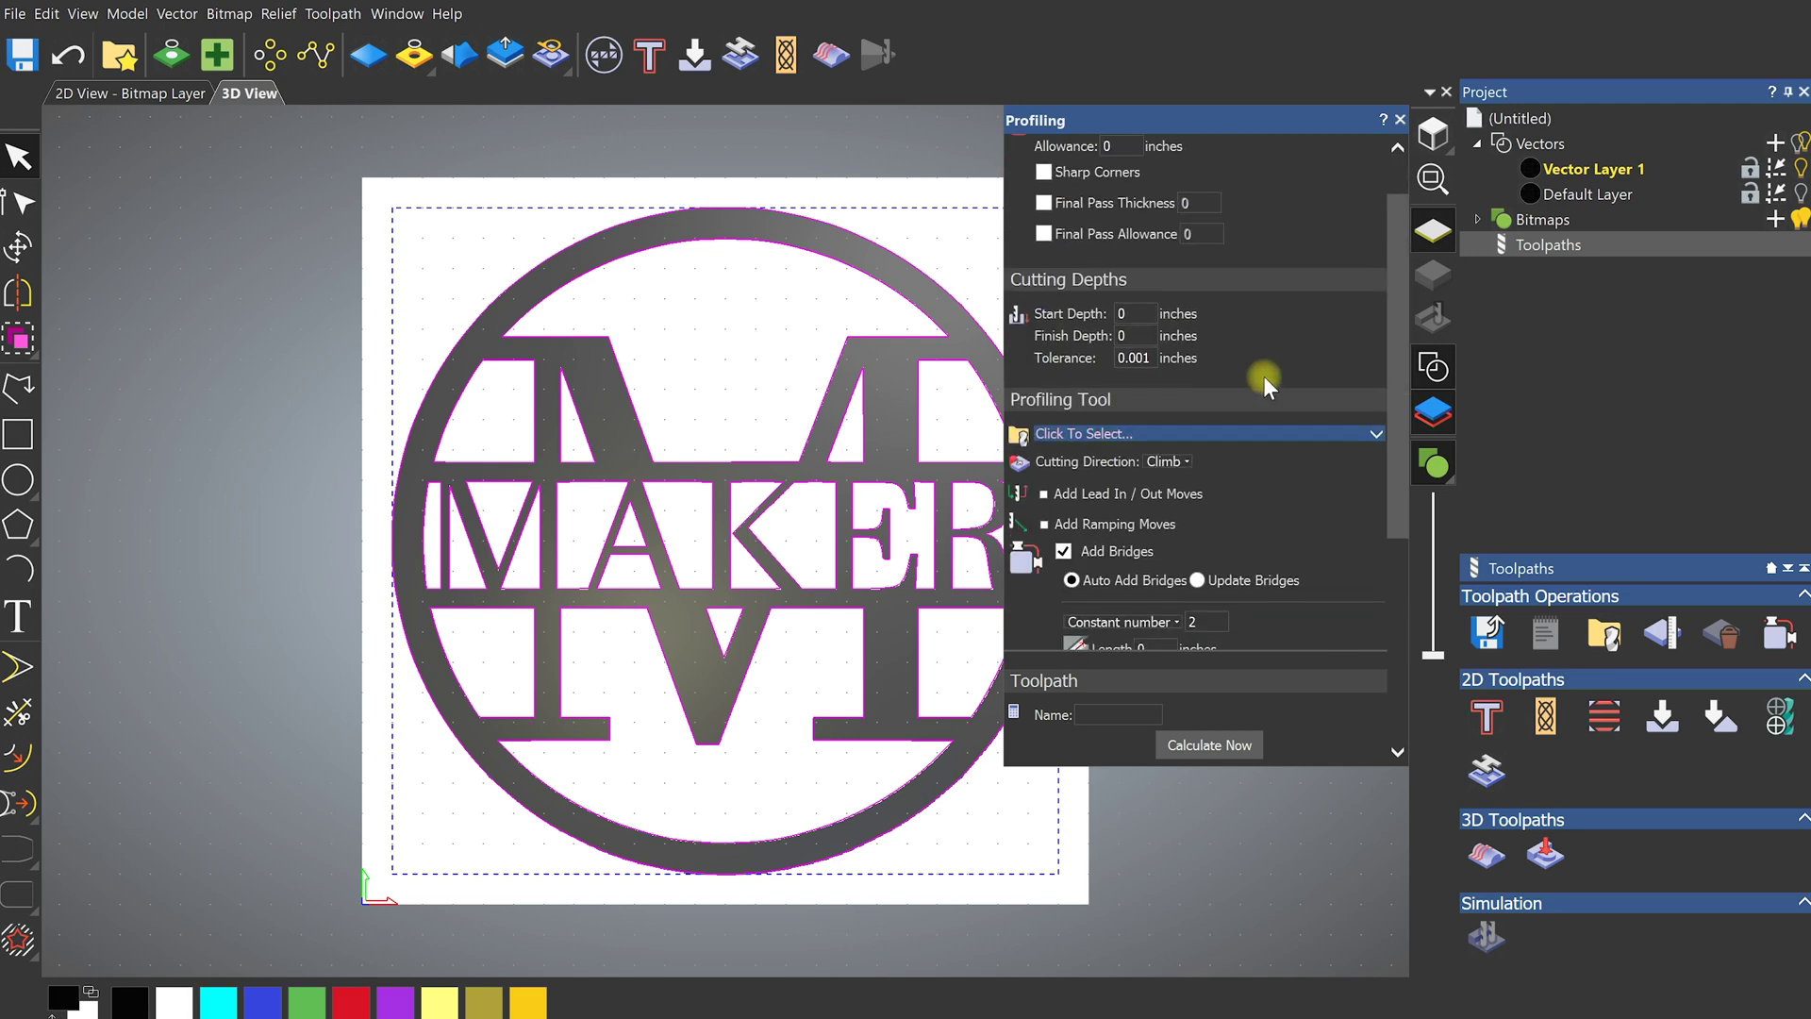
pyautogui.scroll(2, 1262, 368)
pyautogui.scroll(-8, 1261, 368)
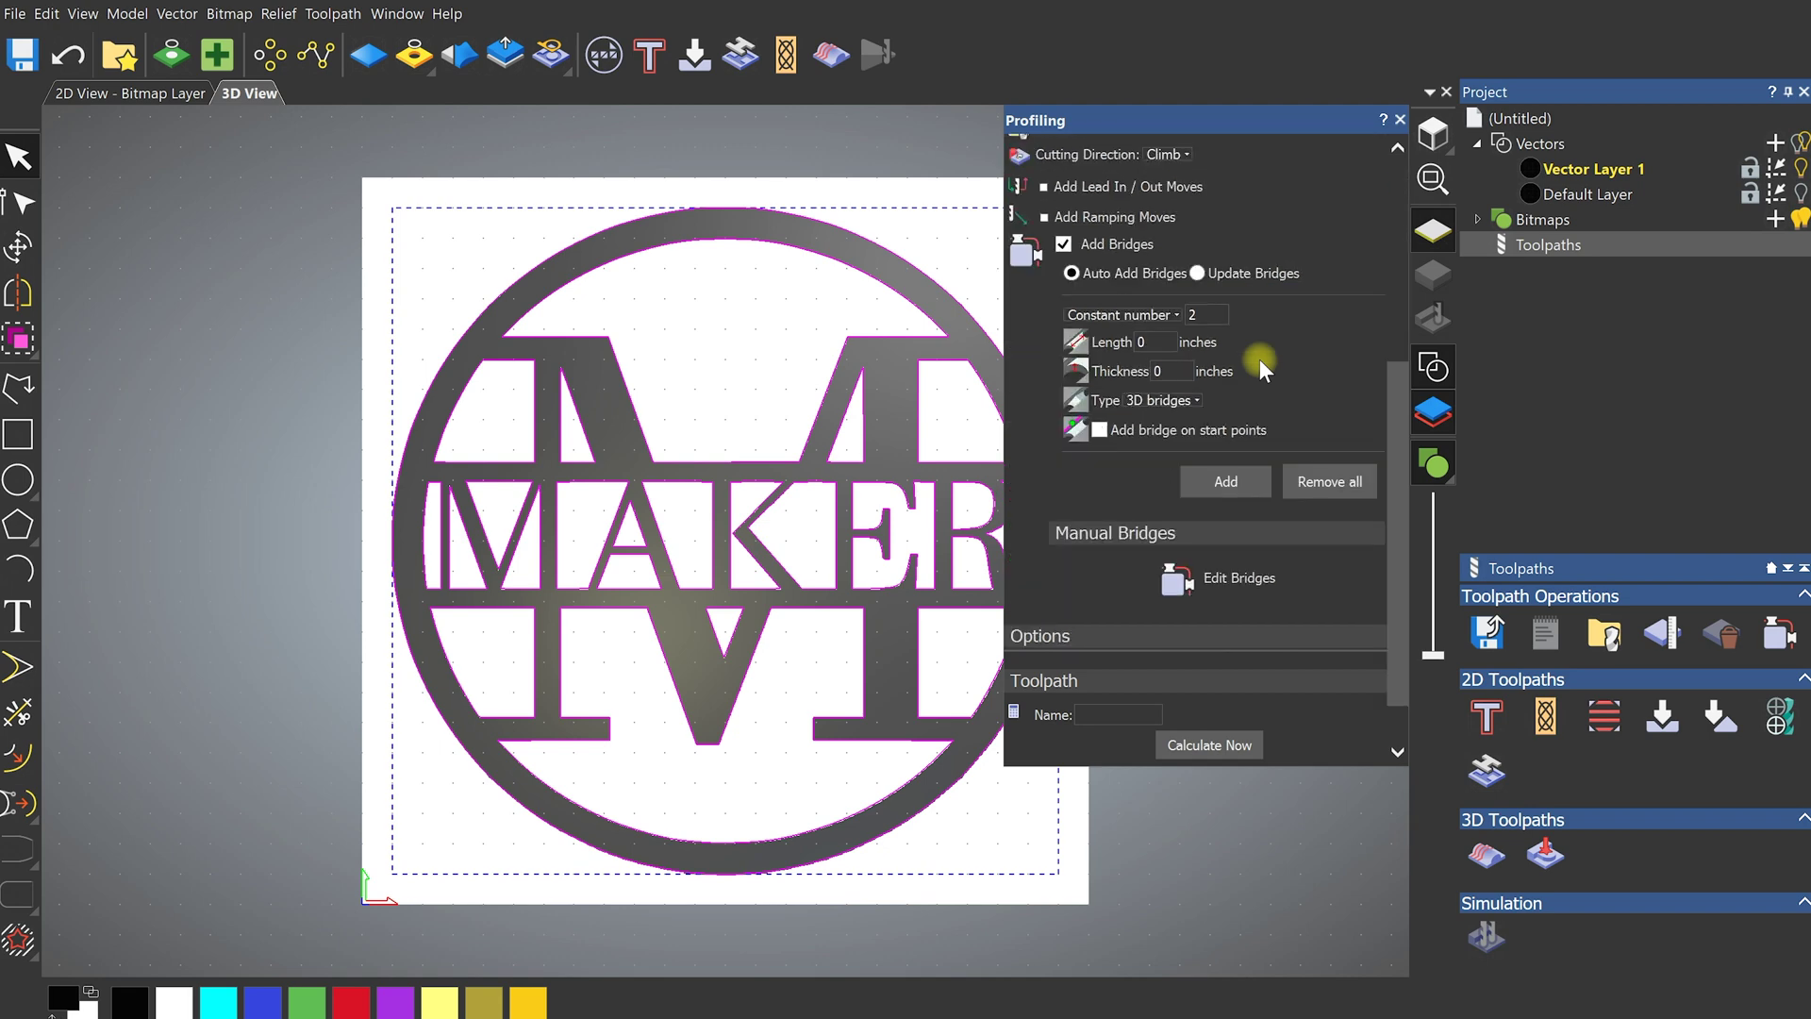
pyautogui.scroll(-2, 1261, 358)
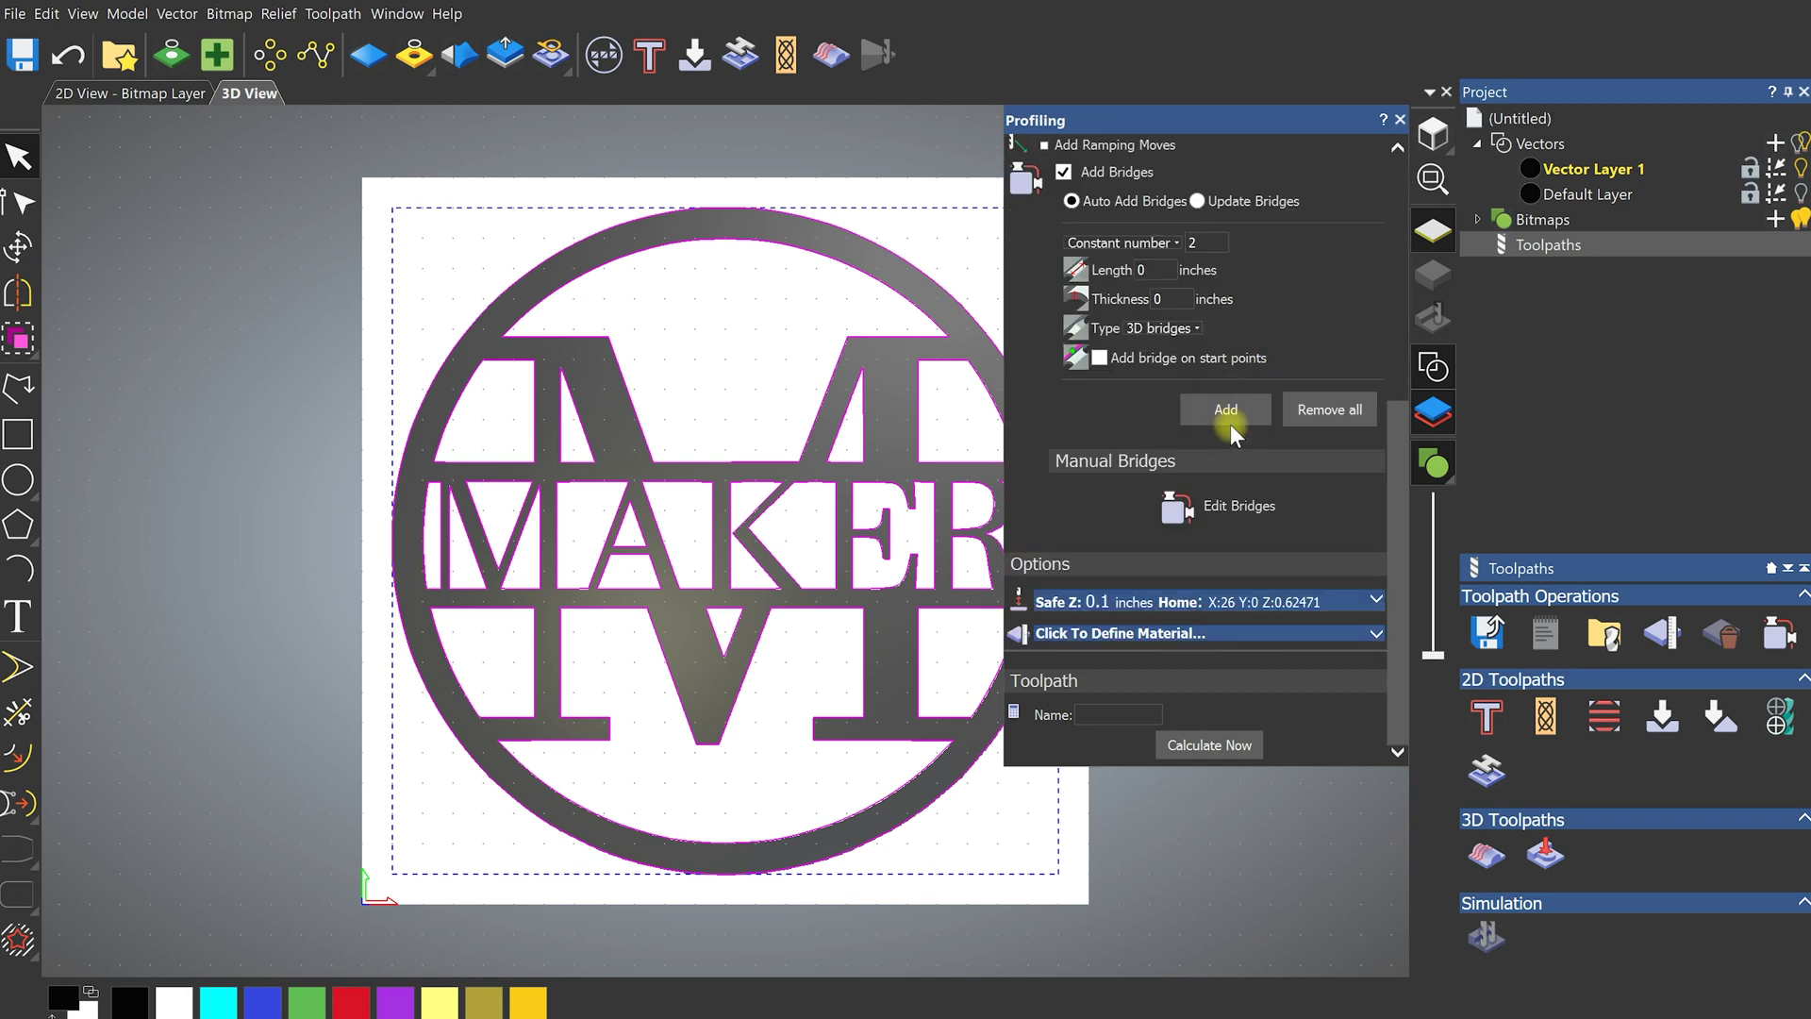
# Define the material for the profiling toolpath as 0.5 inches thick with Z zero on its top surface
pyautogui.click(1124, 631)
pyautogui.press('Right')
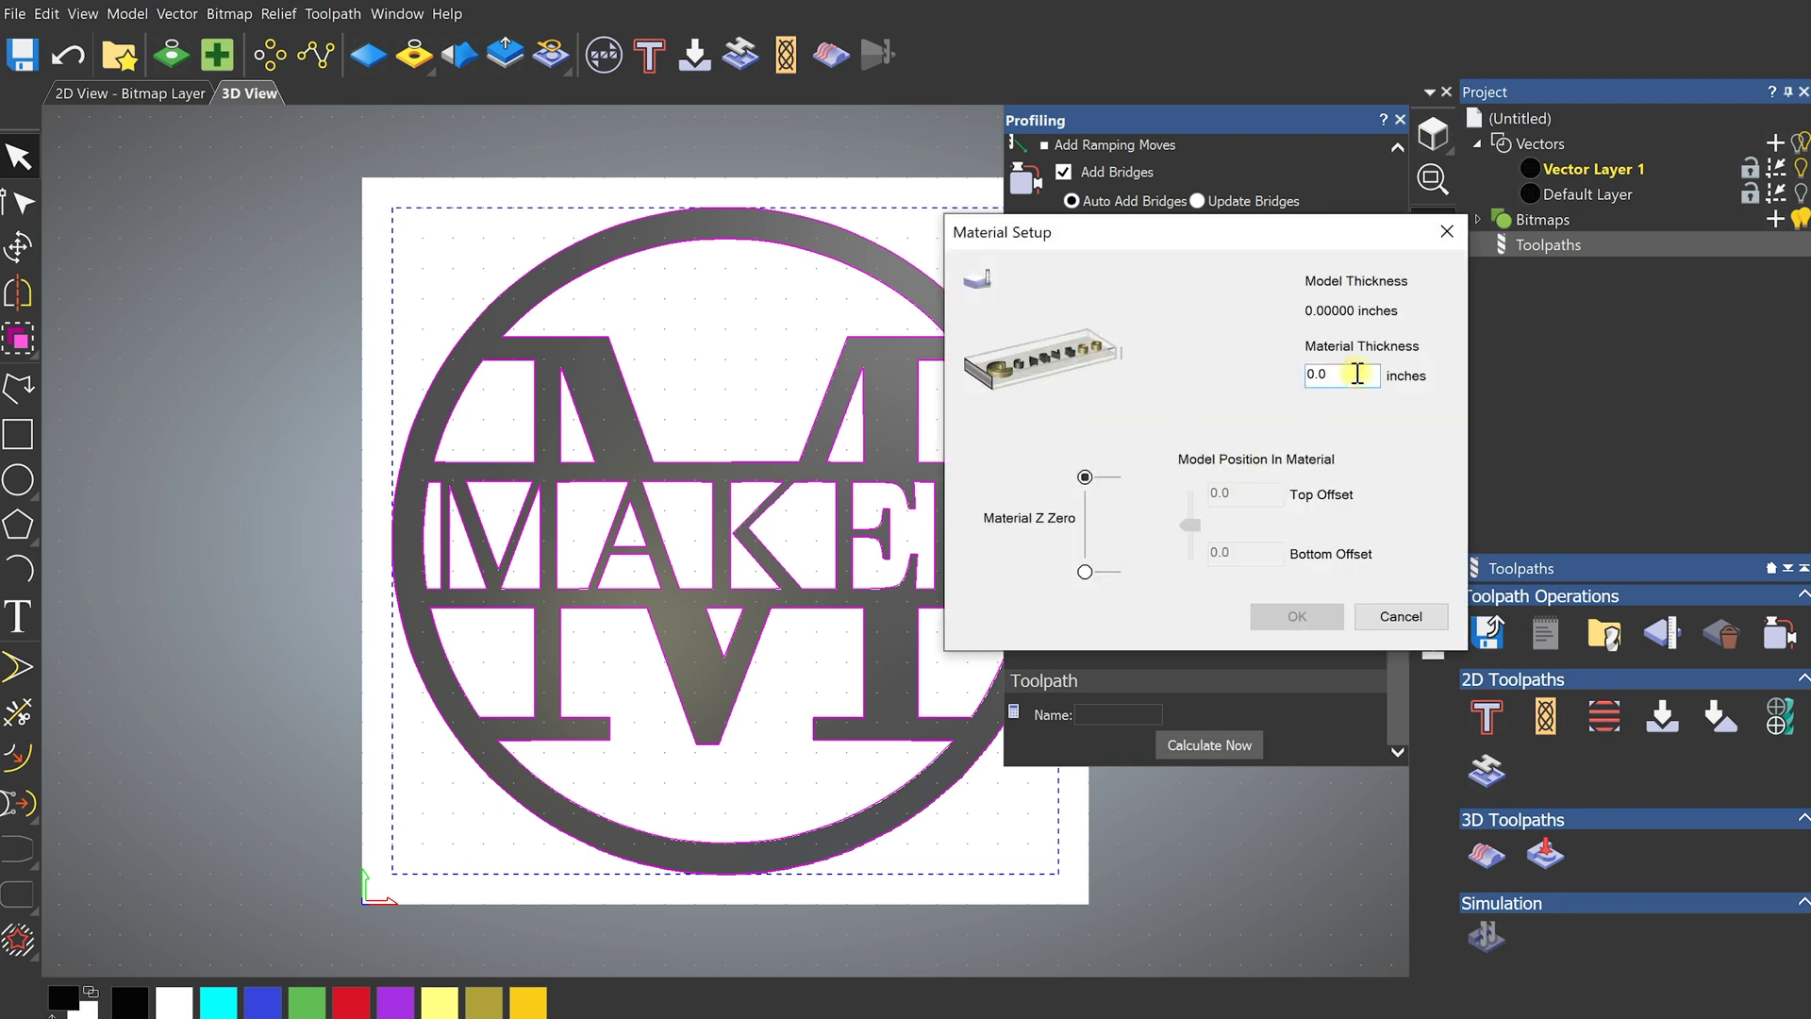
pyautogui.hotkey('shift', 'Left')
pyautogui.write('5')
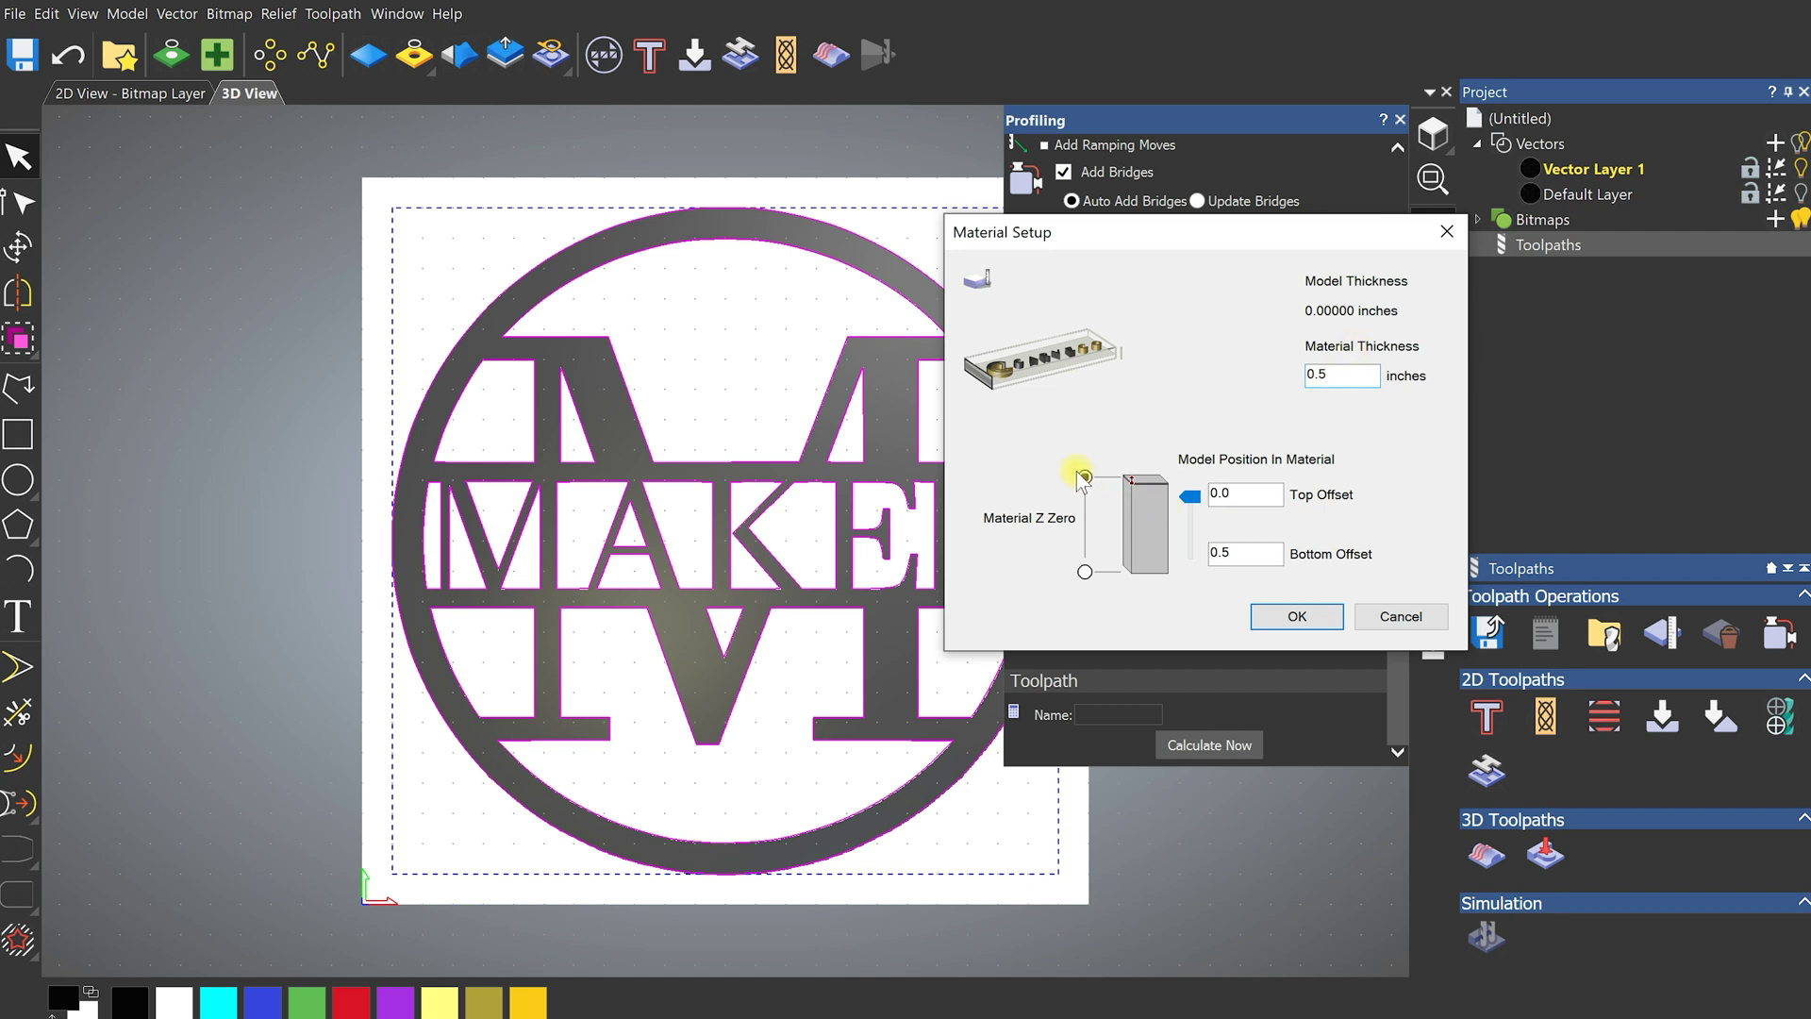
pyautogui.click(1085, 572)
pyautogui.click(1085, 478)
pyautogui.click(1297, 617)
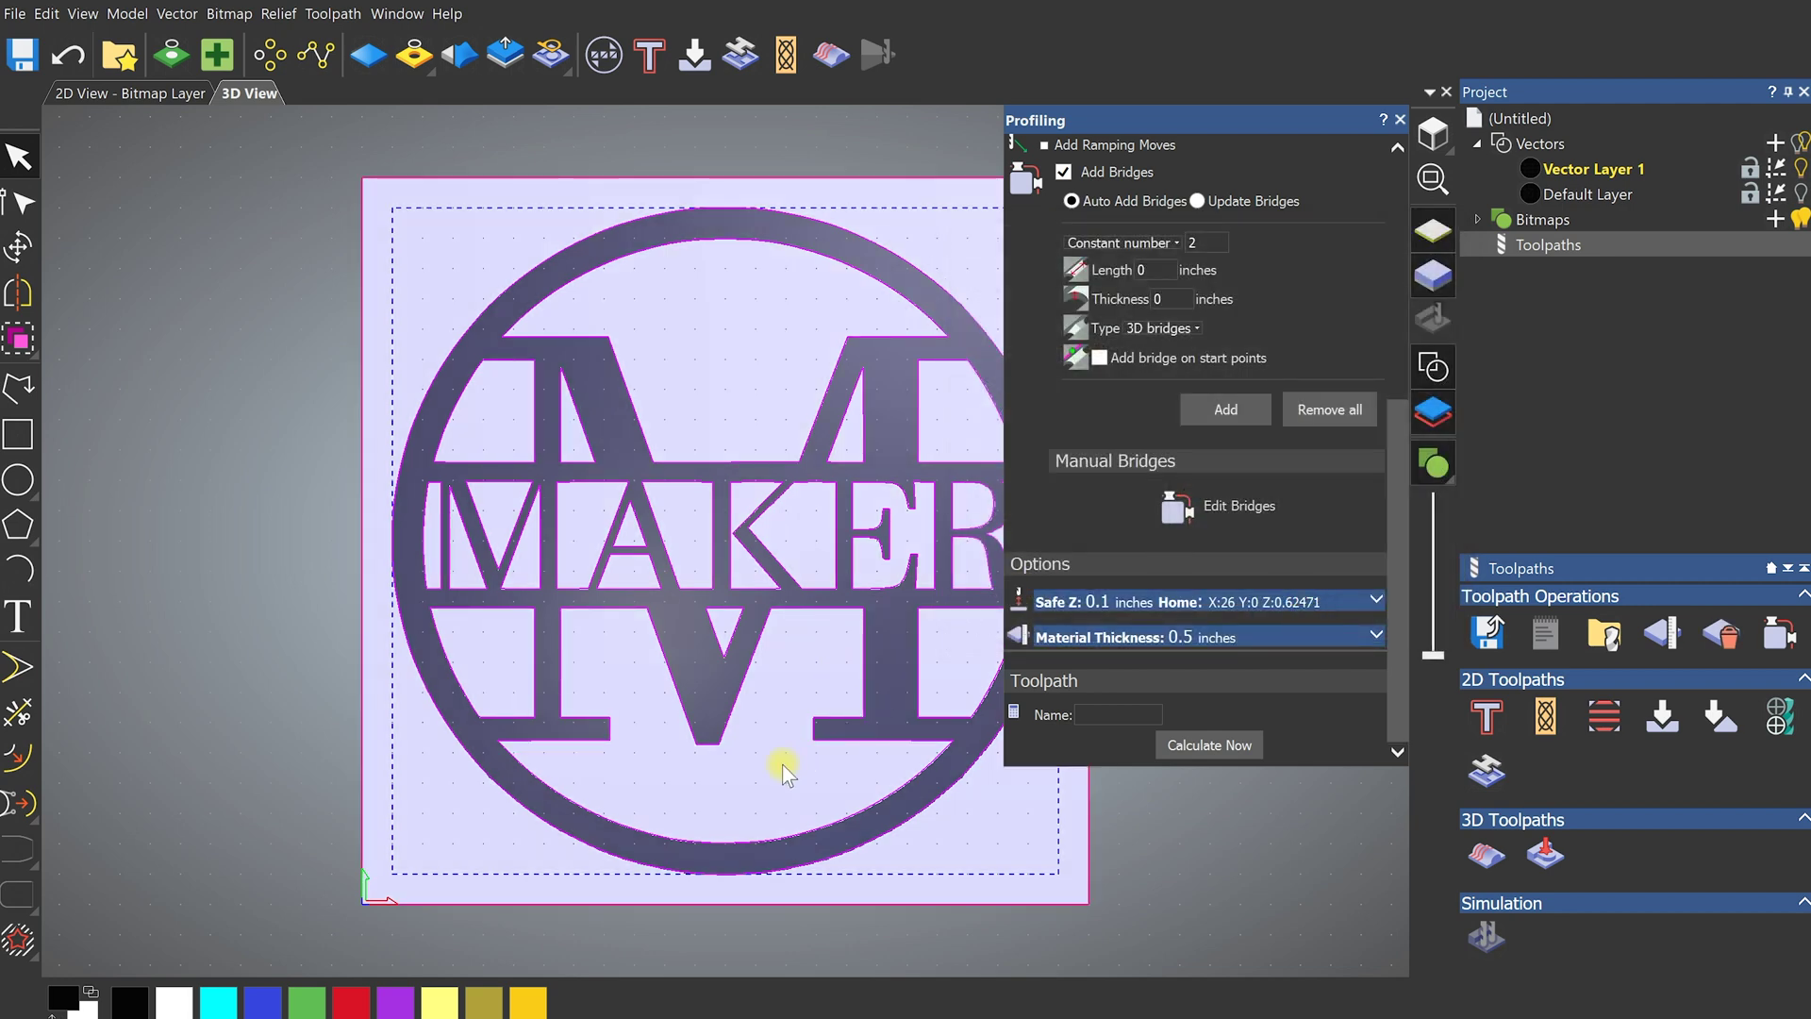
# Tilt the 3D view and review the Safe Z and home position settings of the profiling toolpath
pyautogui.moveTo(779, 789); pyautogui.dragTo(765, 433)
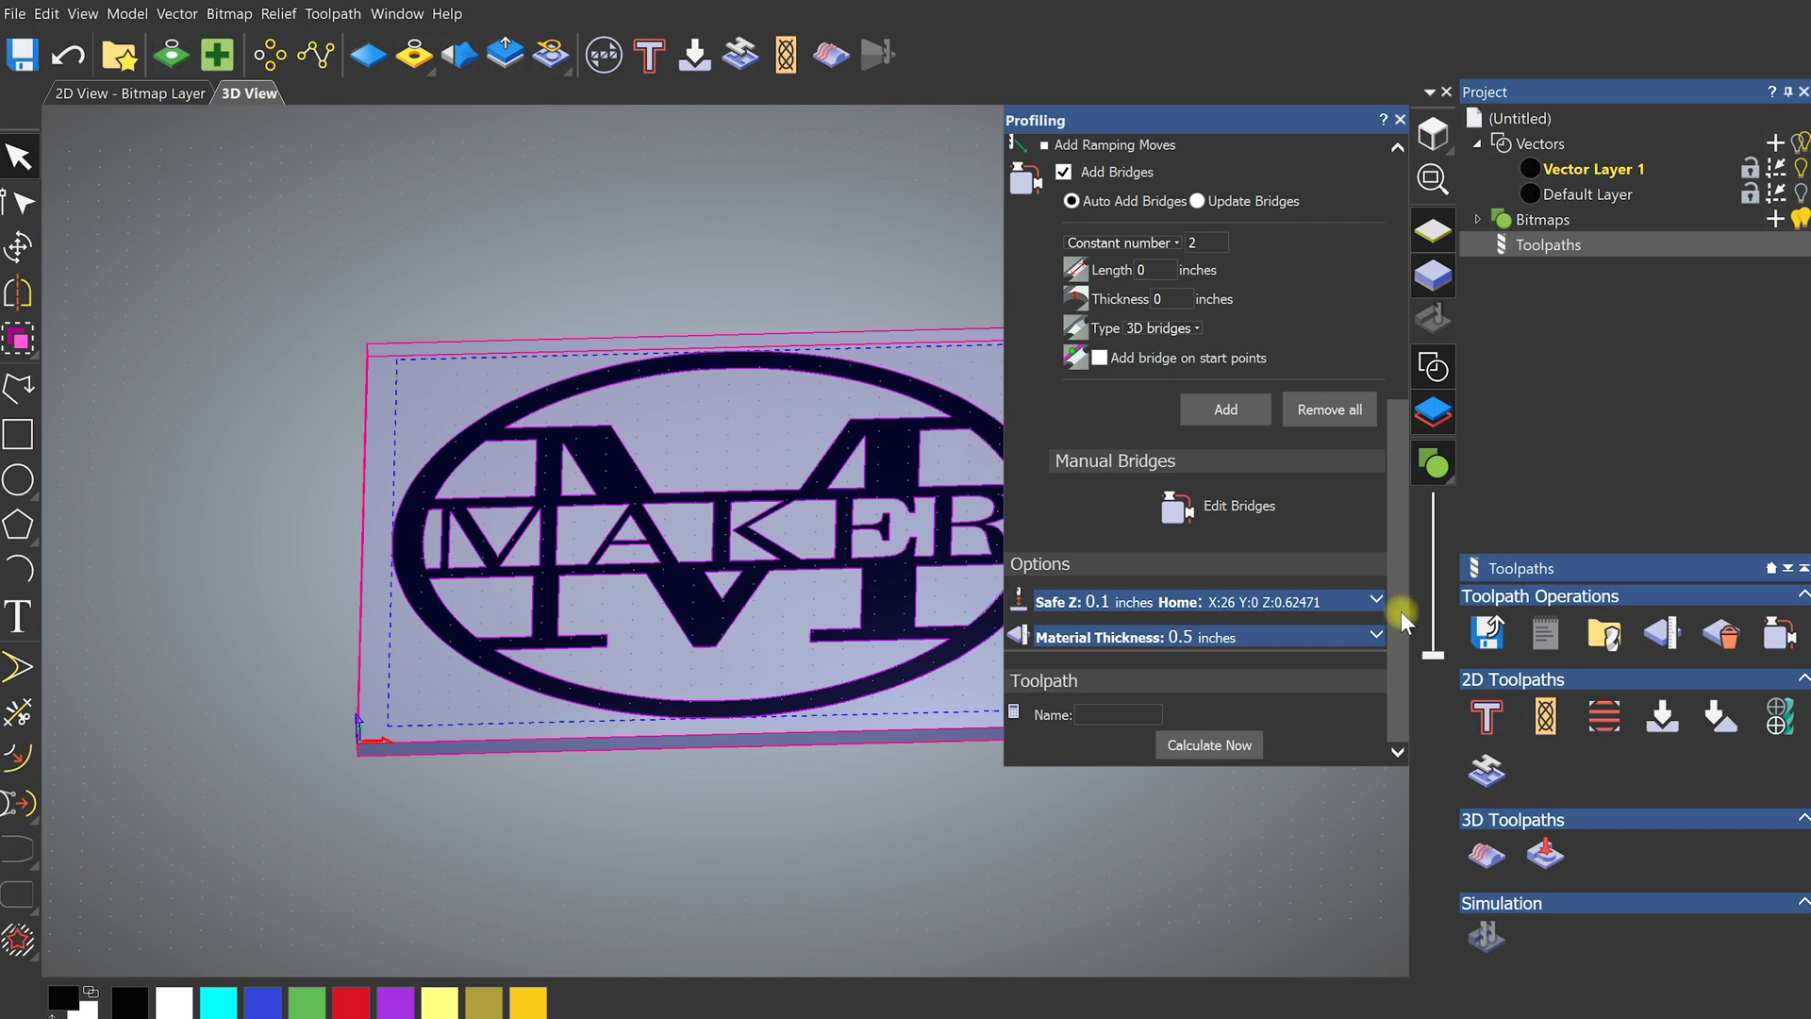
pyautogui.click(1368, 602)
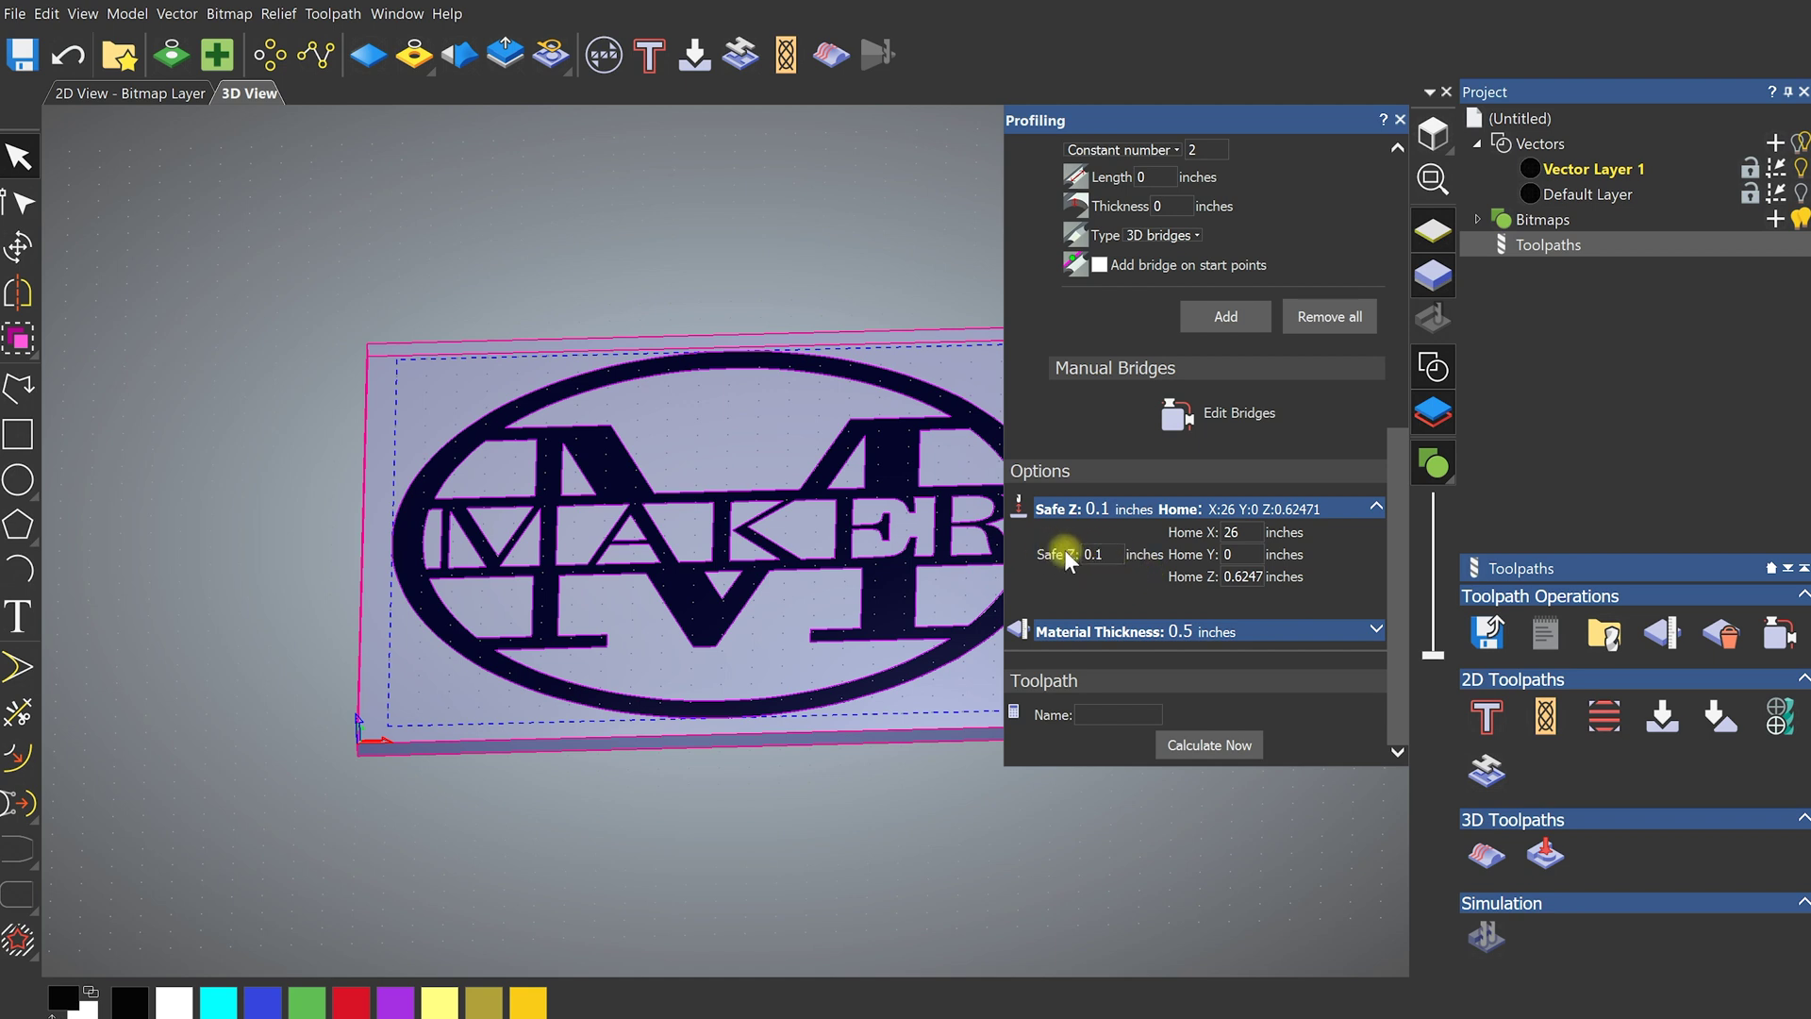
pyautogui.click(1097, 554)
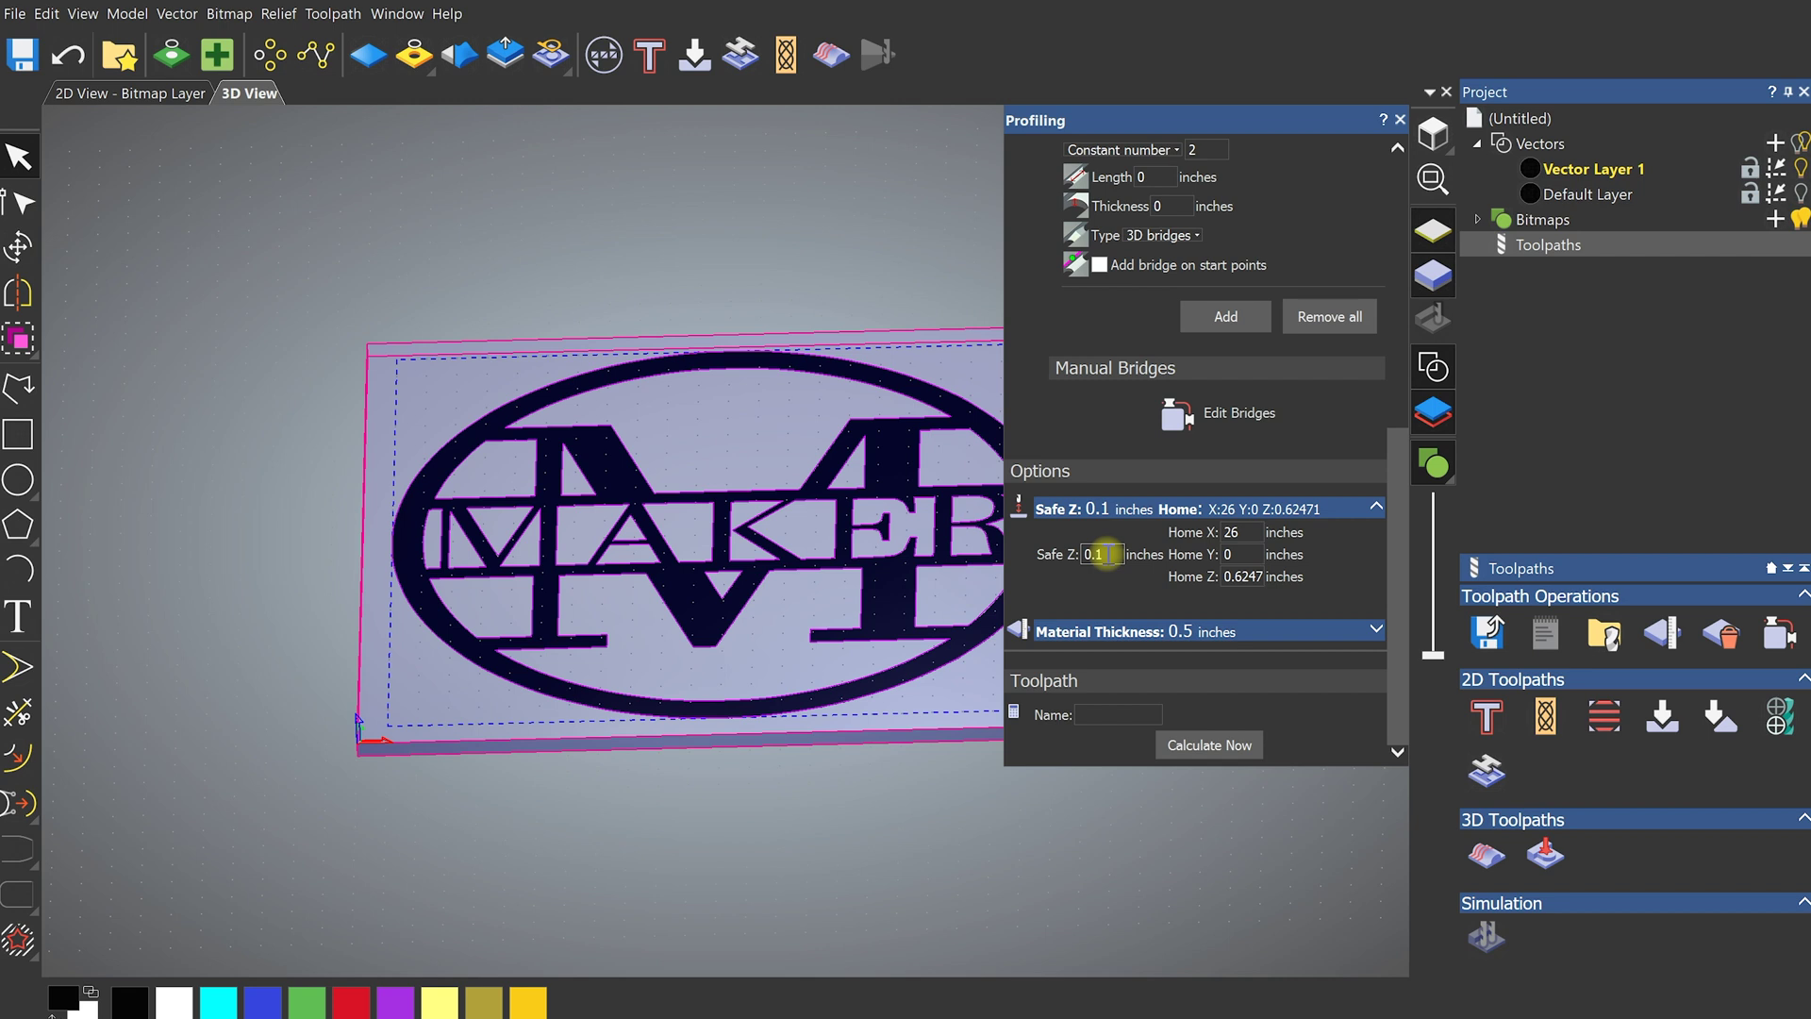
pyautogui.click(719, 468)
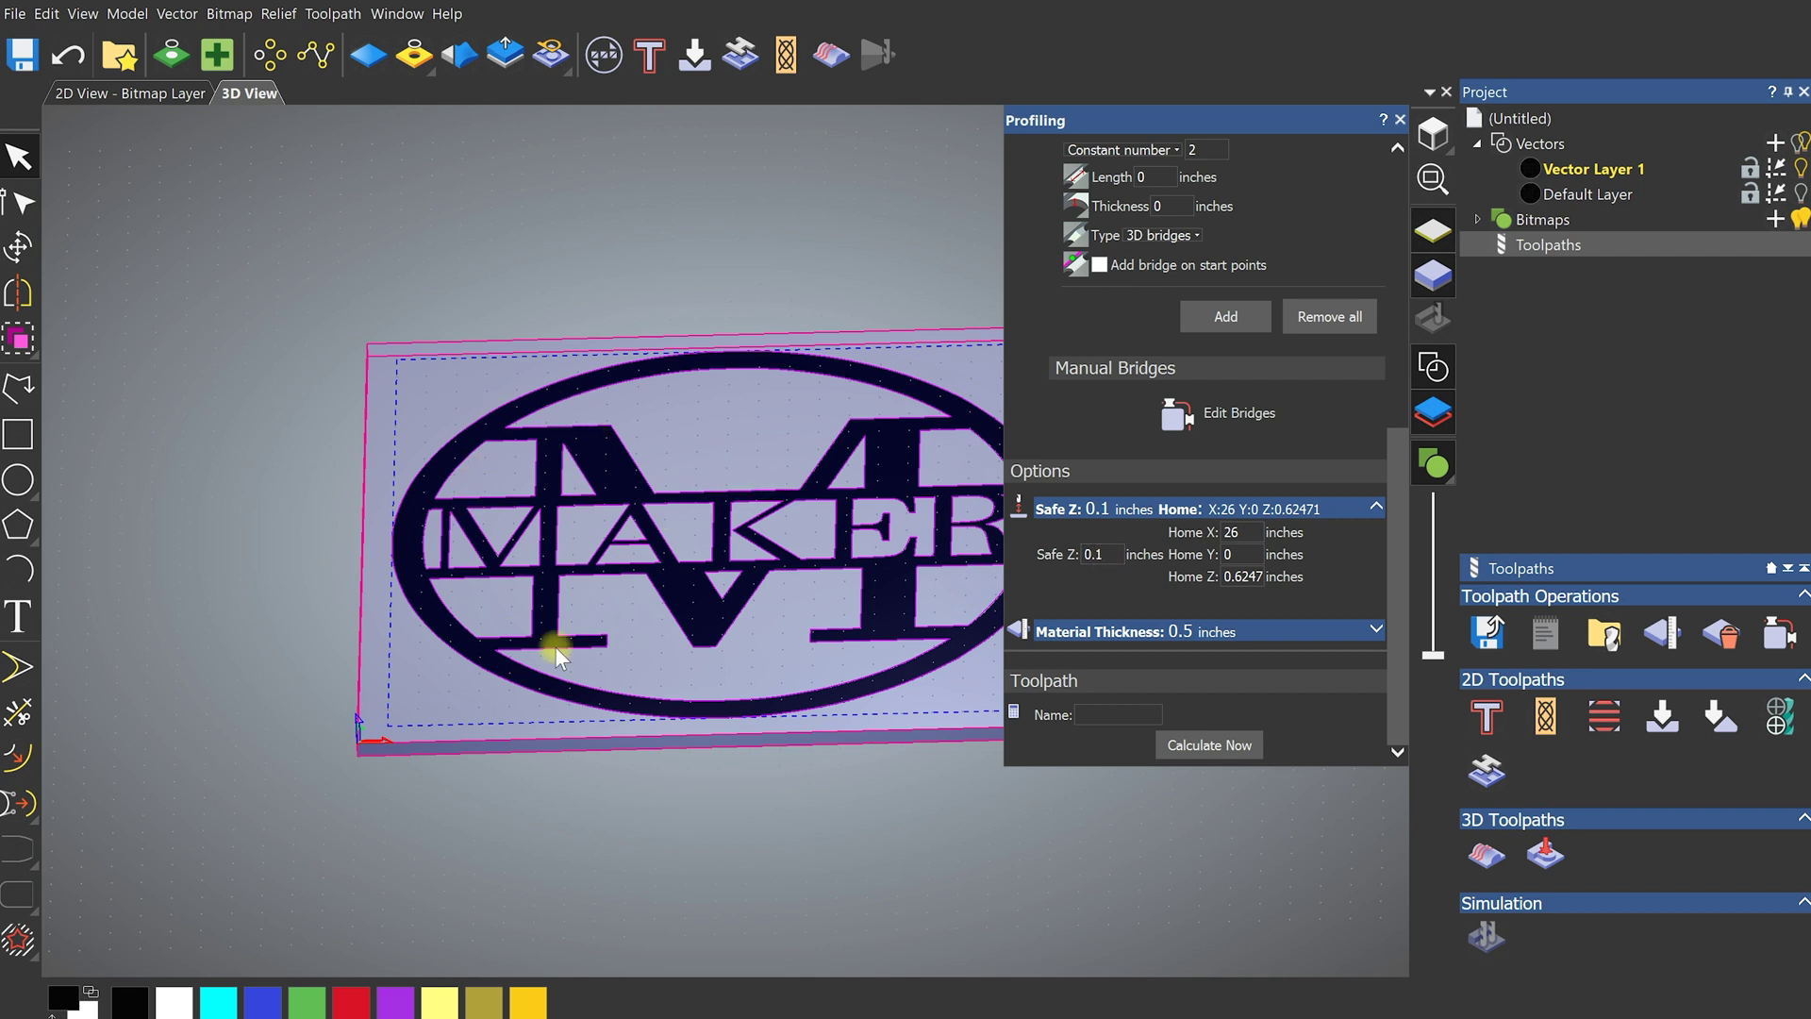
pyautogui.click(1099, 556)
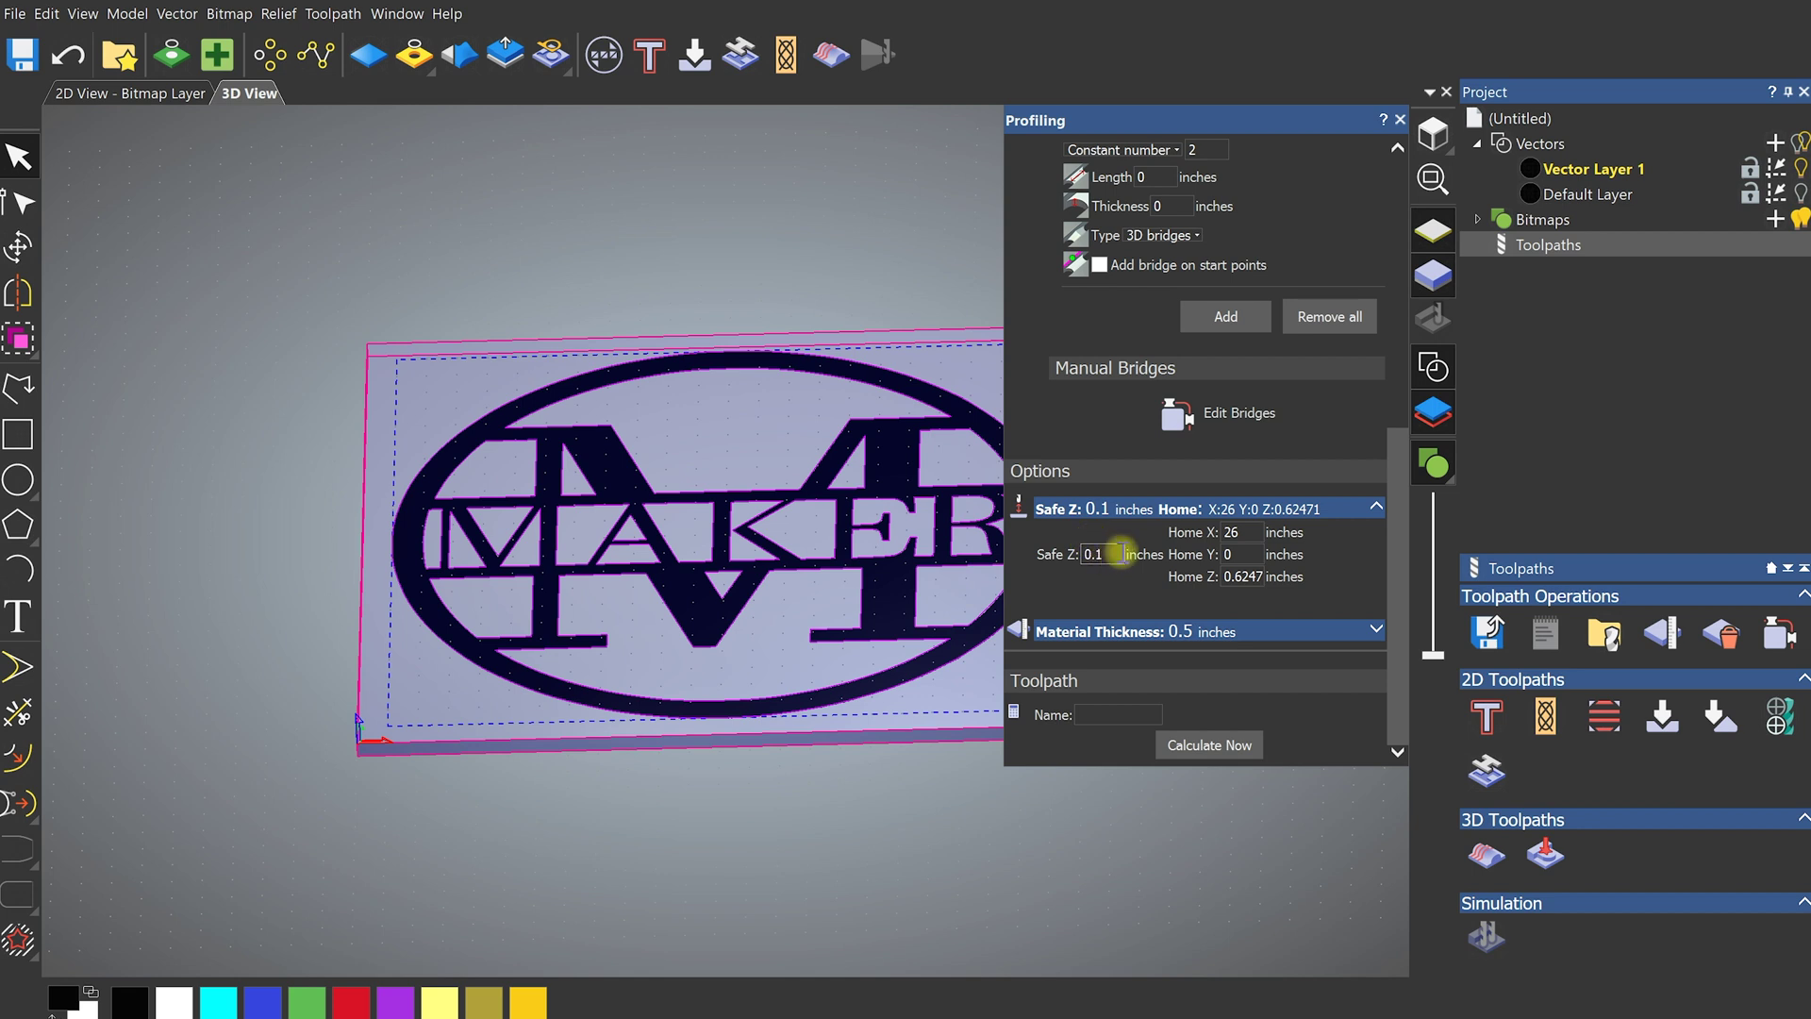
pyautogui.click(1250, 534)
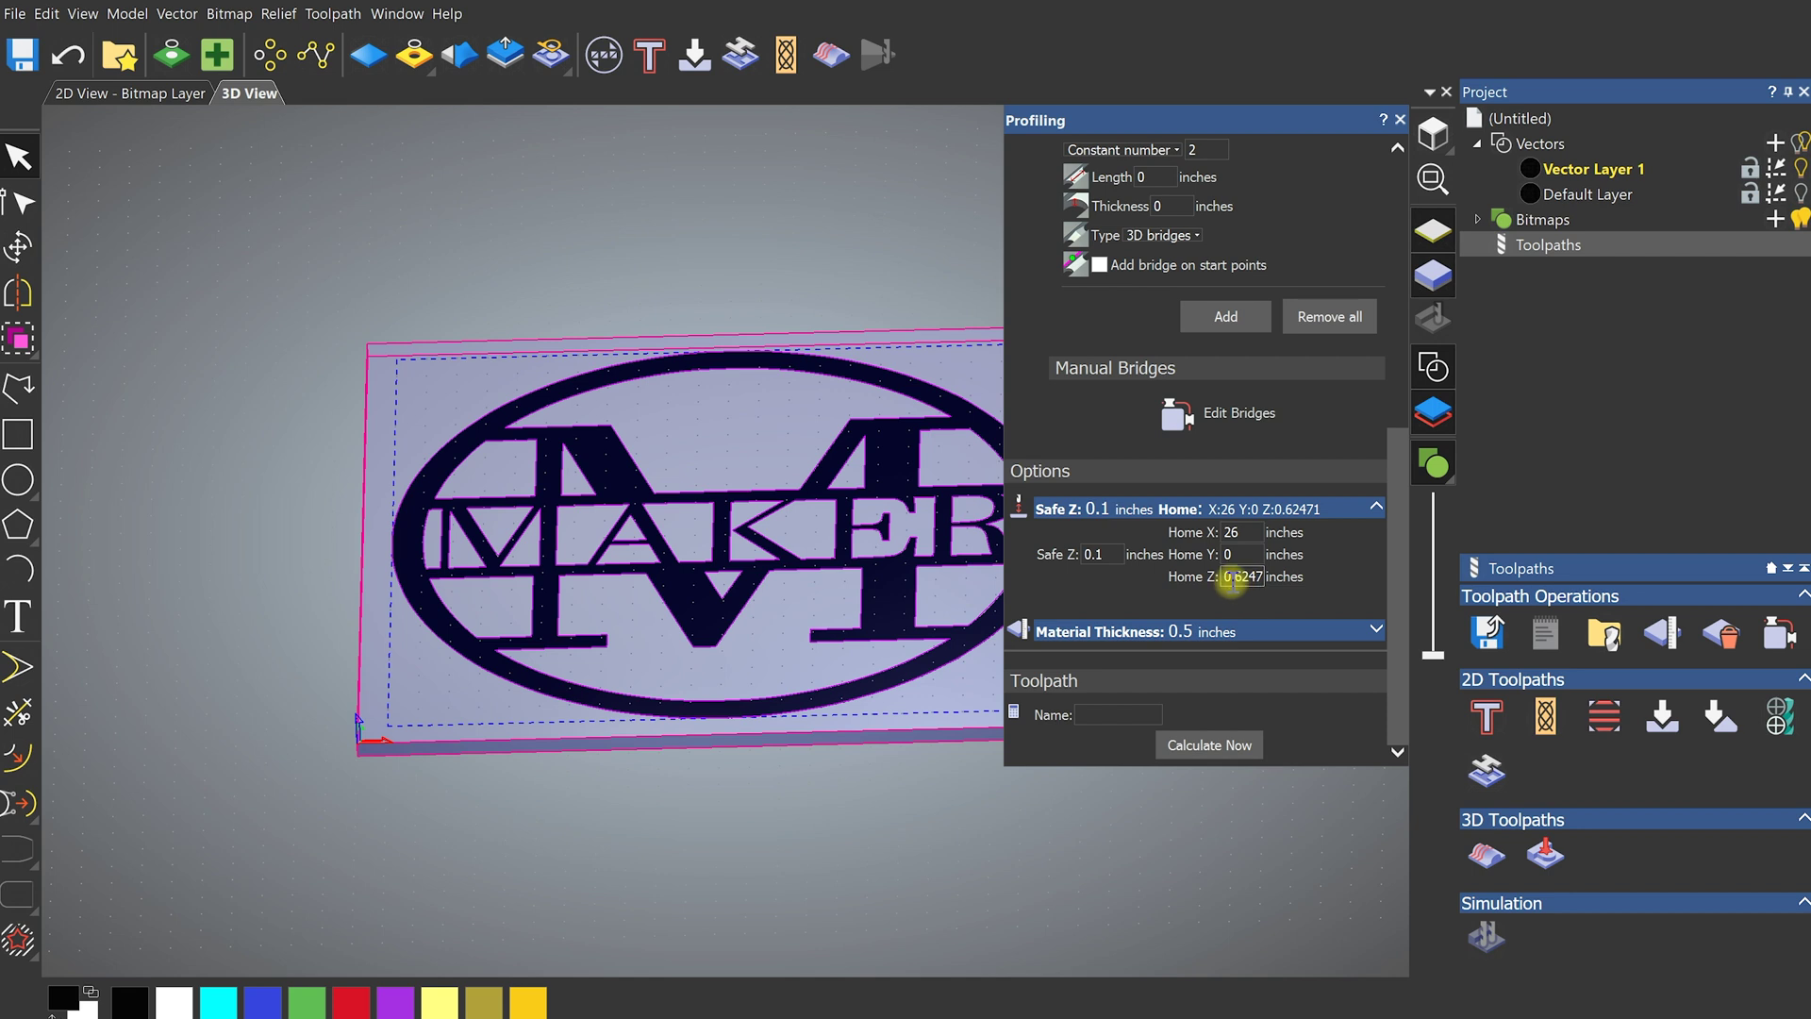
pyautogui.click(1235, 532)
pyautogui.click(1372, 506)
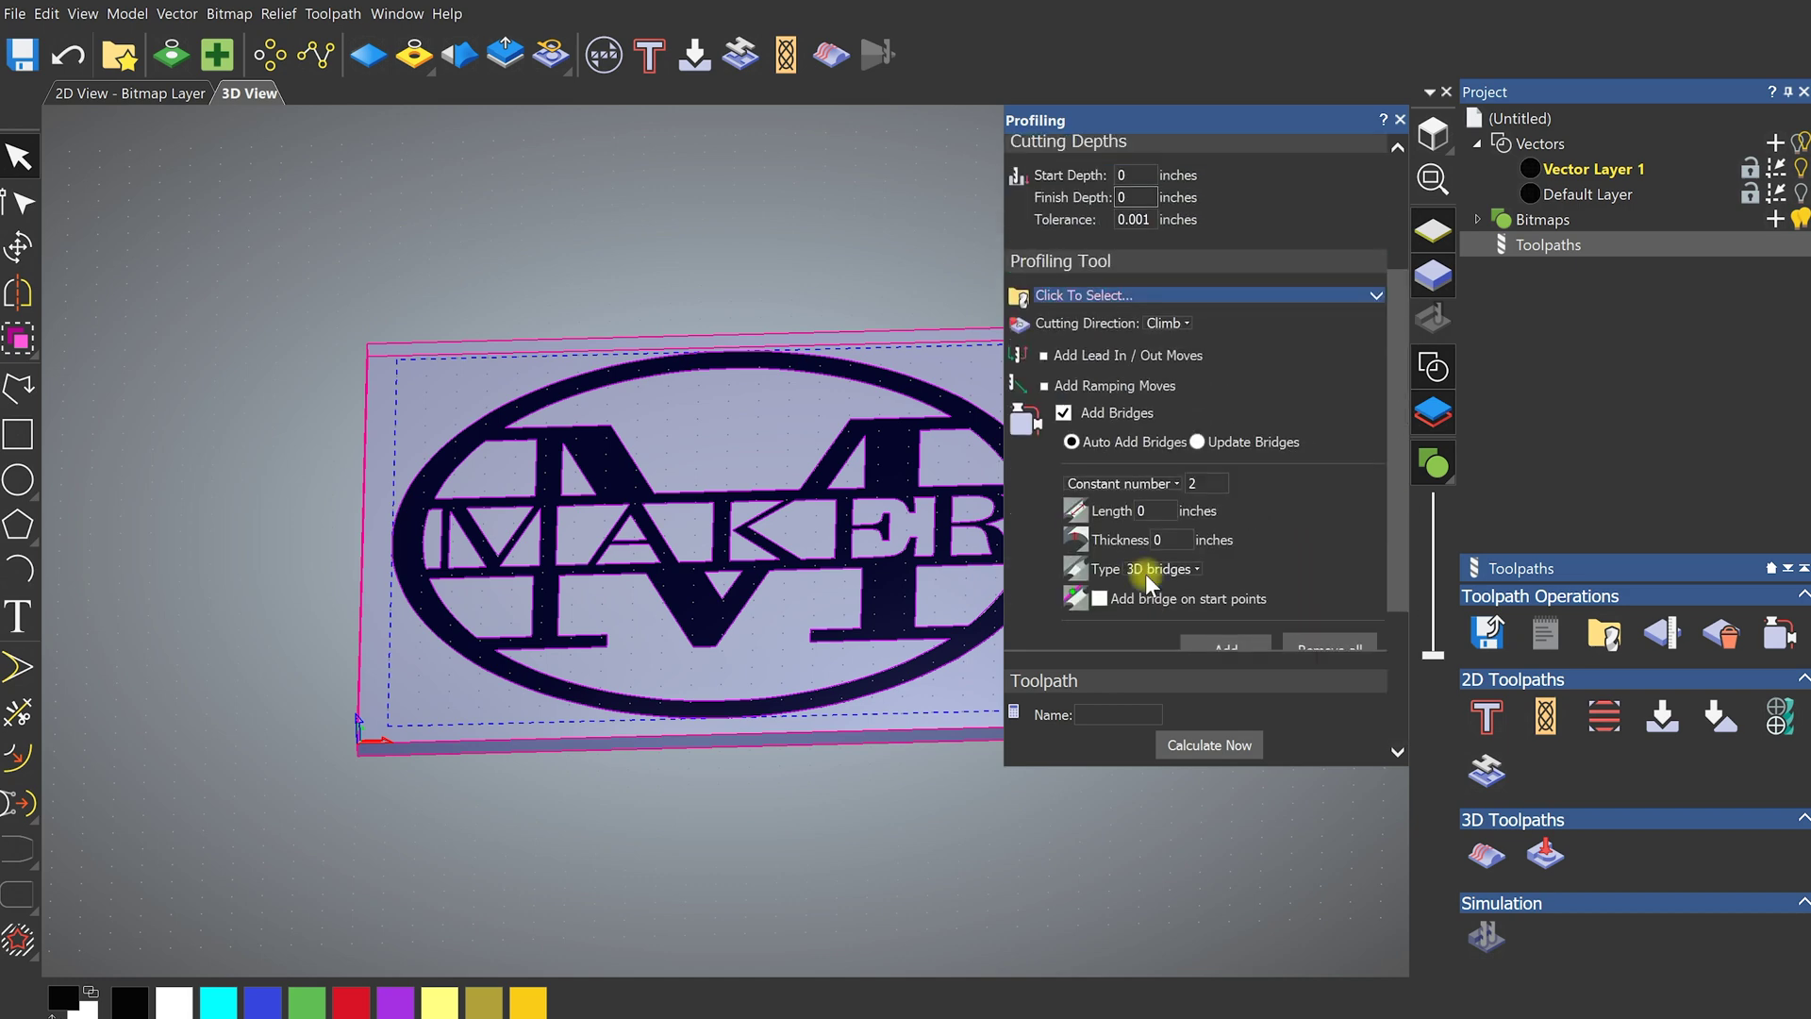
# Choose the 1/8" end mil from My Tools as the profiling tool and review its stepdown, feed, spindle and tool number settings
pyautogui.scroll(3, 1145, 574)
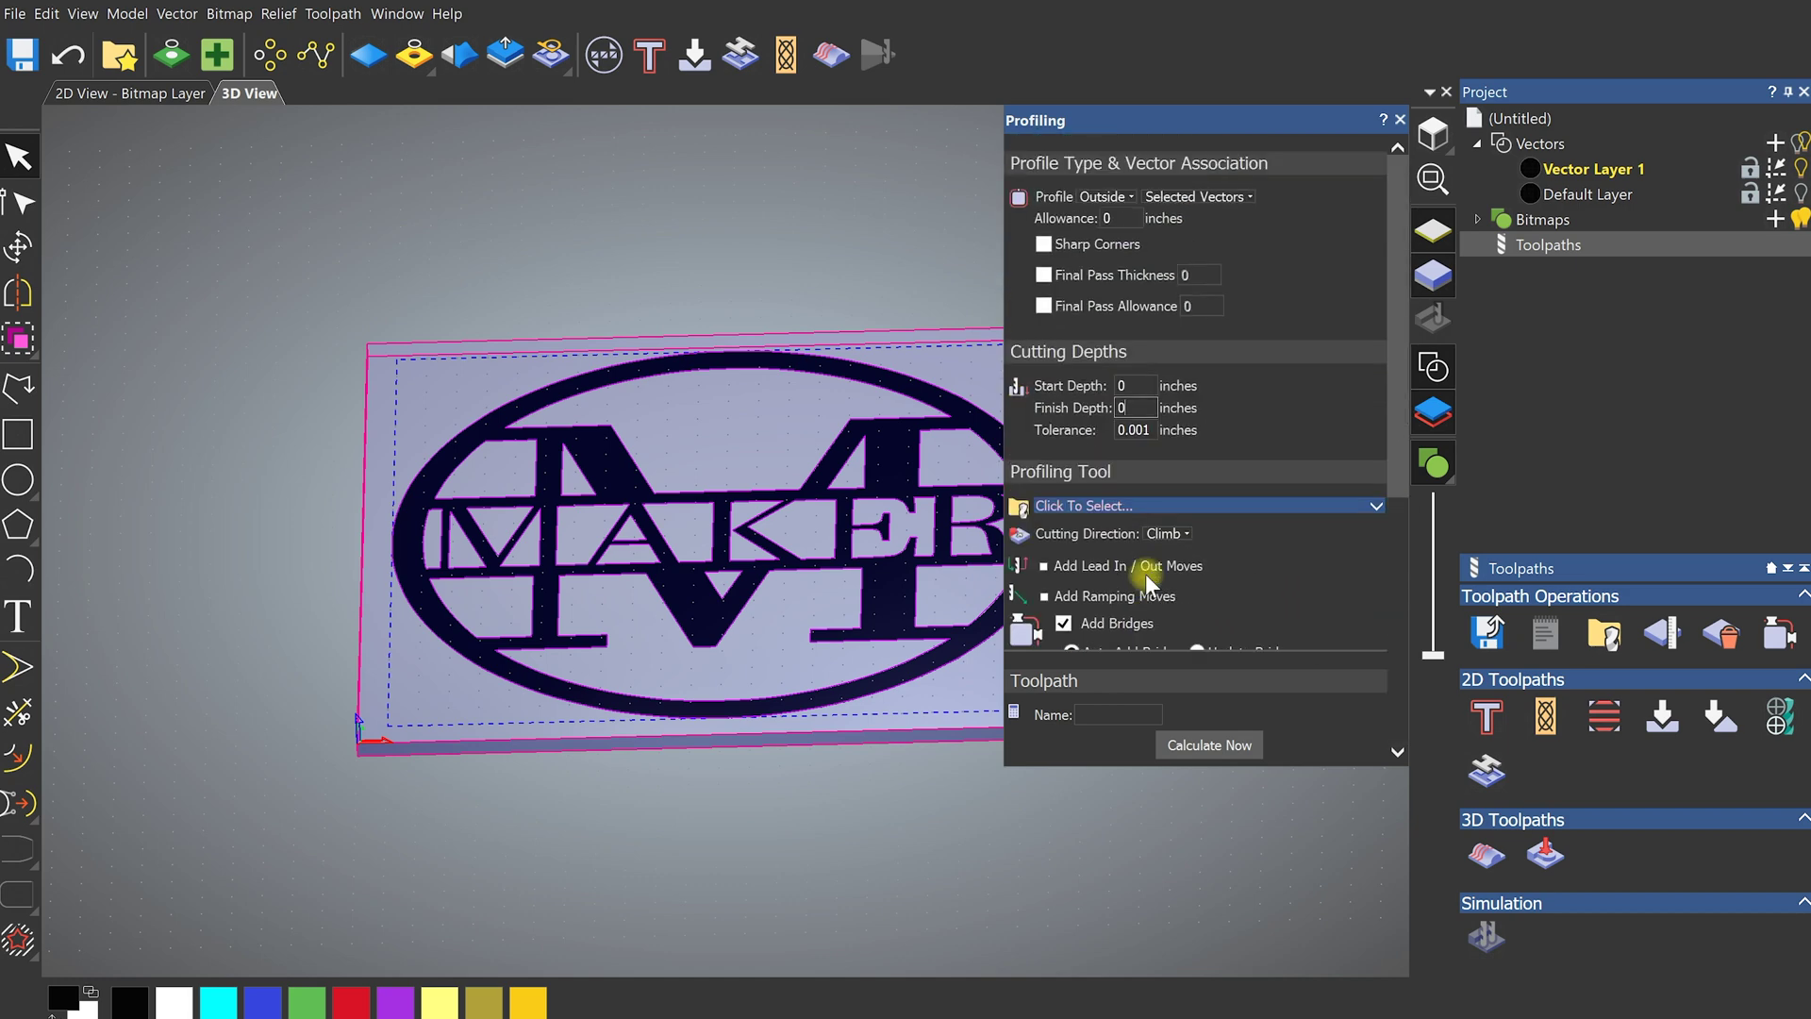
pyautogui.click(1102, 504)
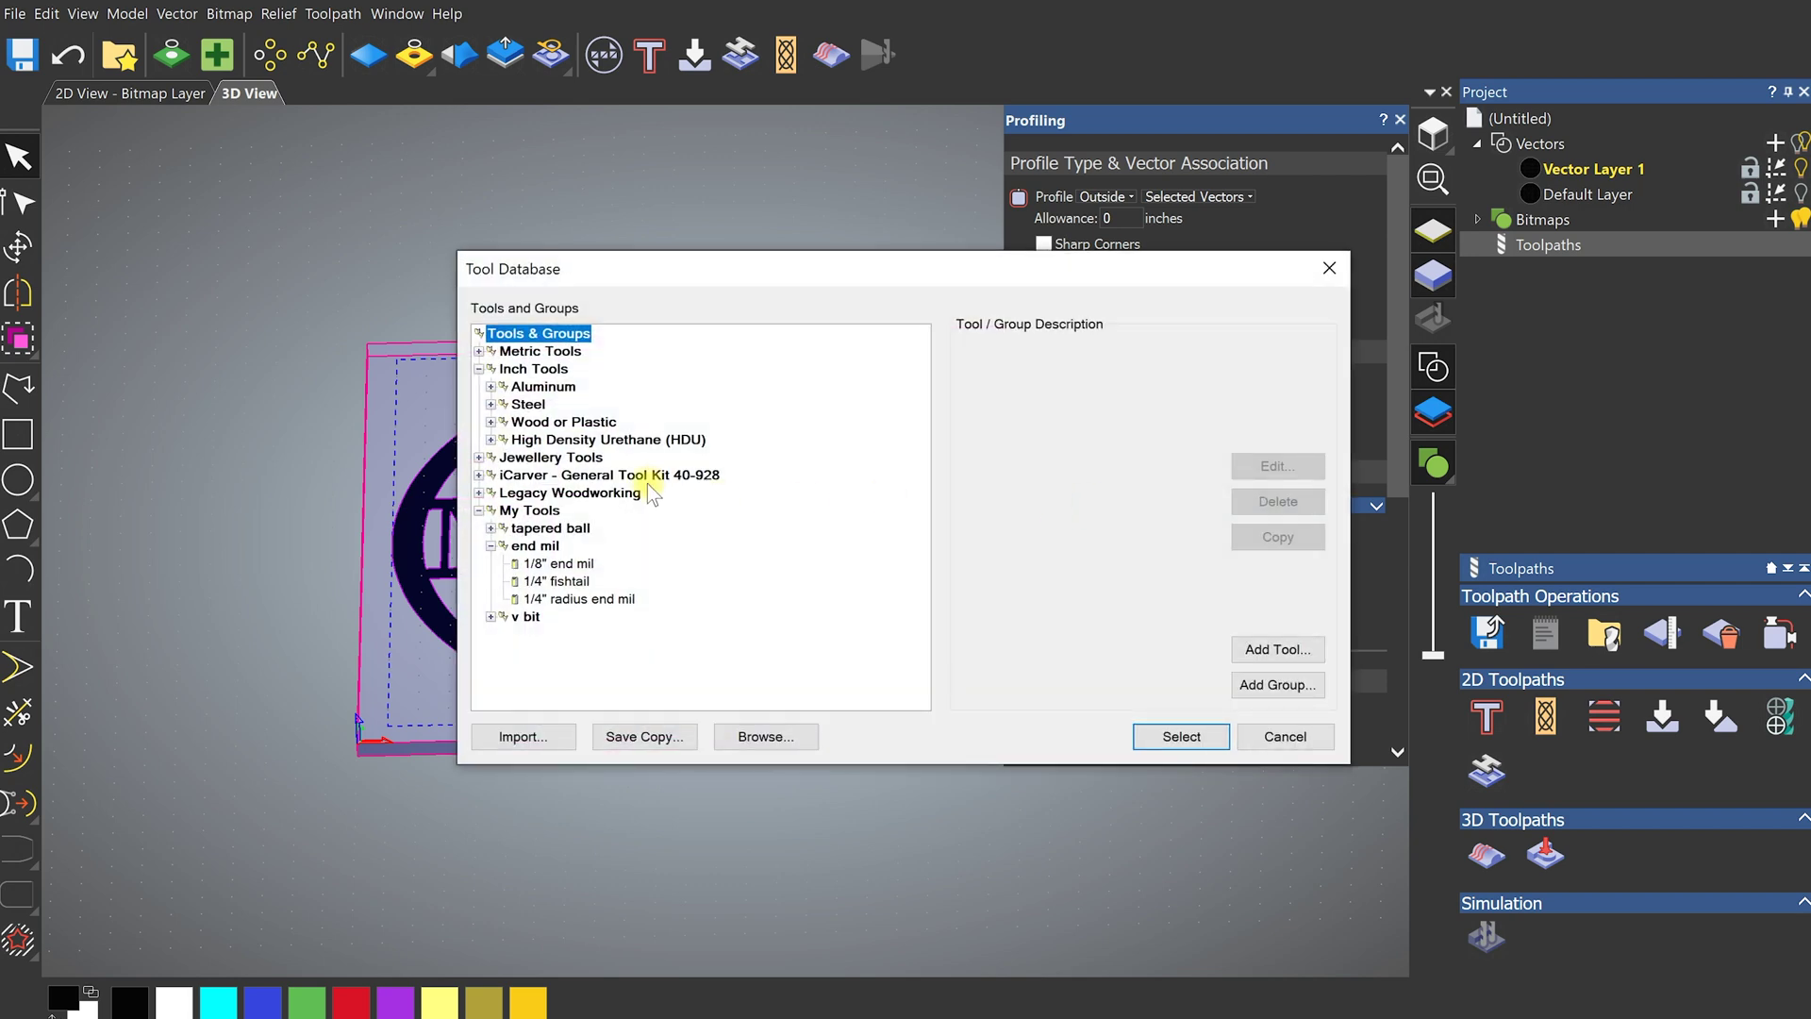
pyautogui.click(551, 565)
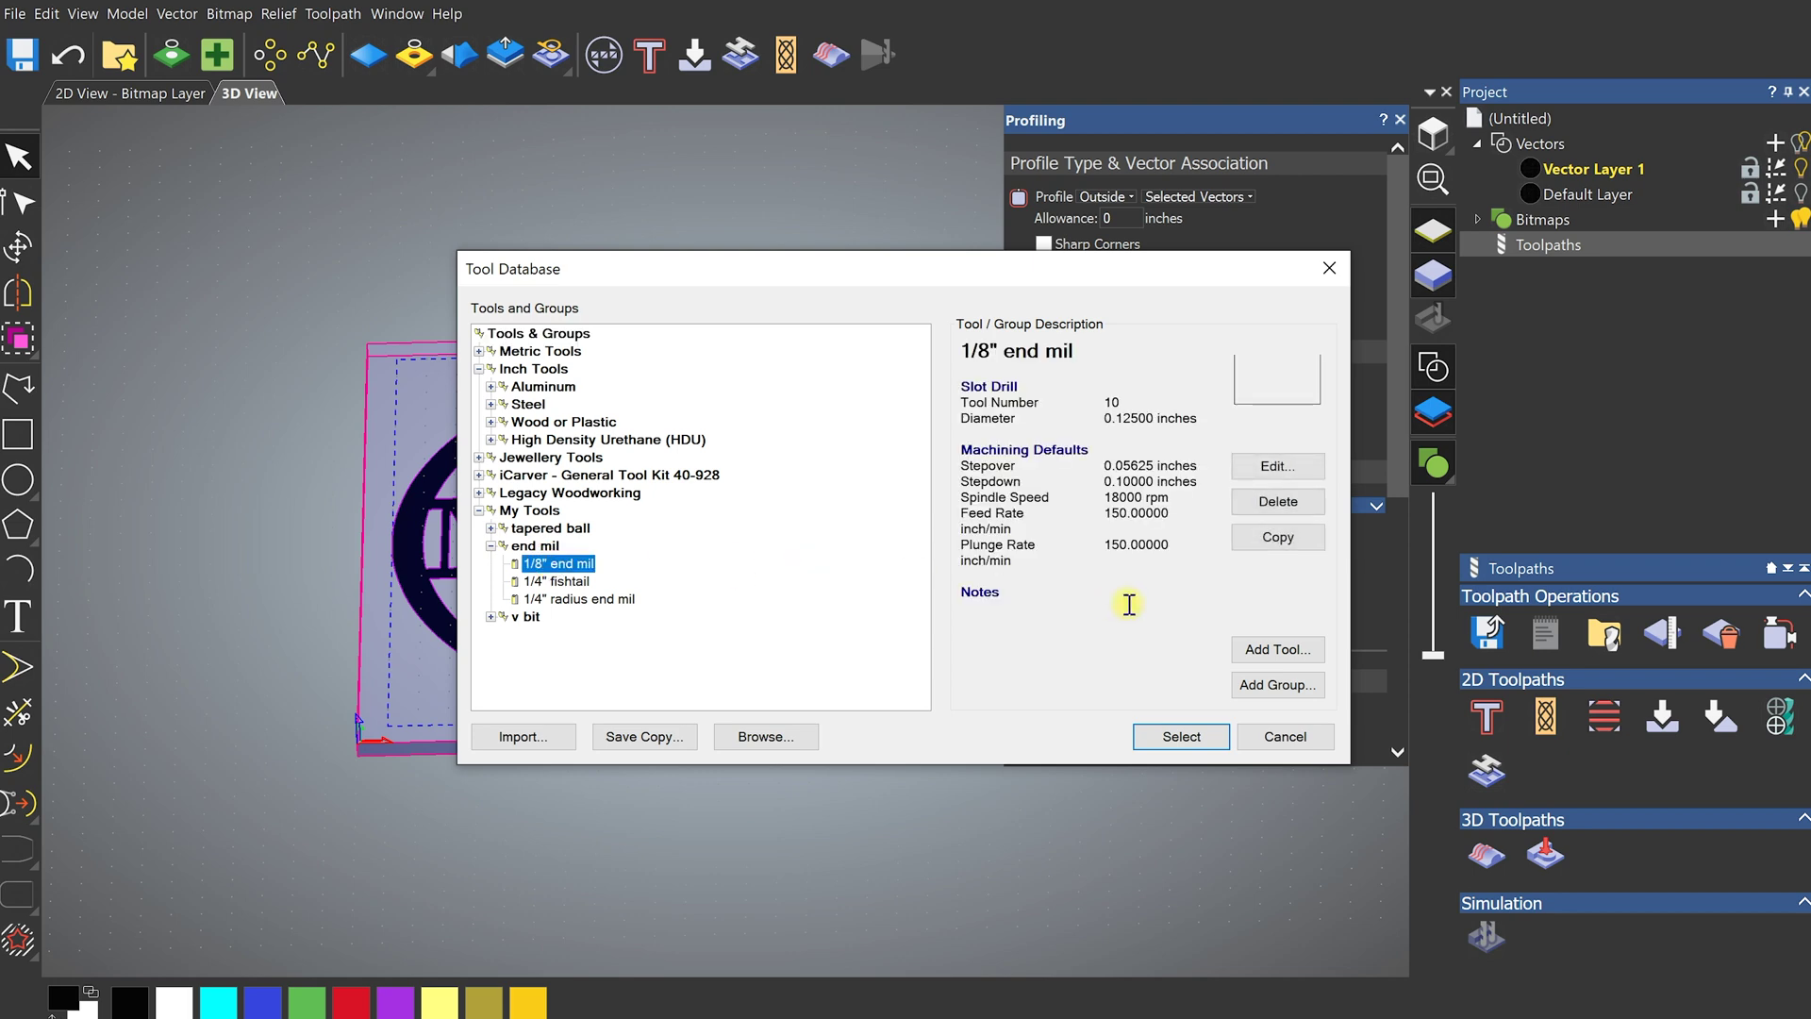
pyautogui.click(1175, 740)
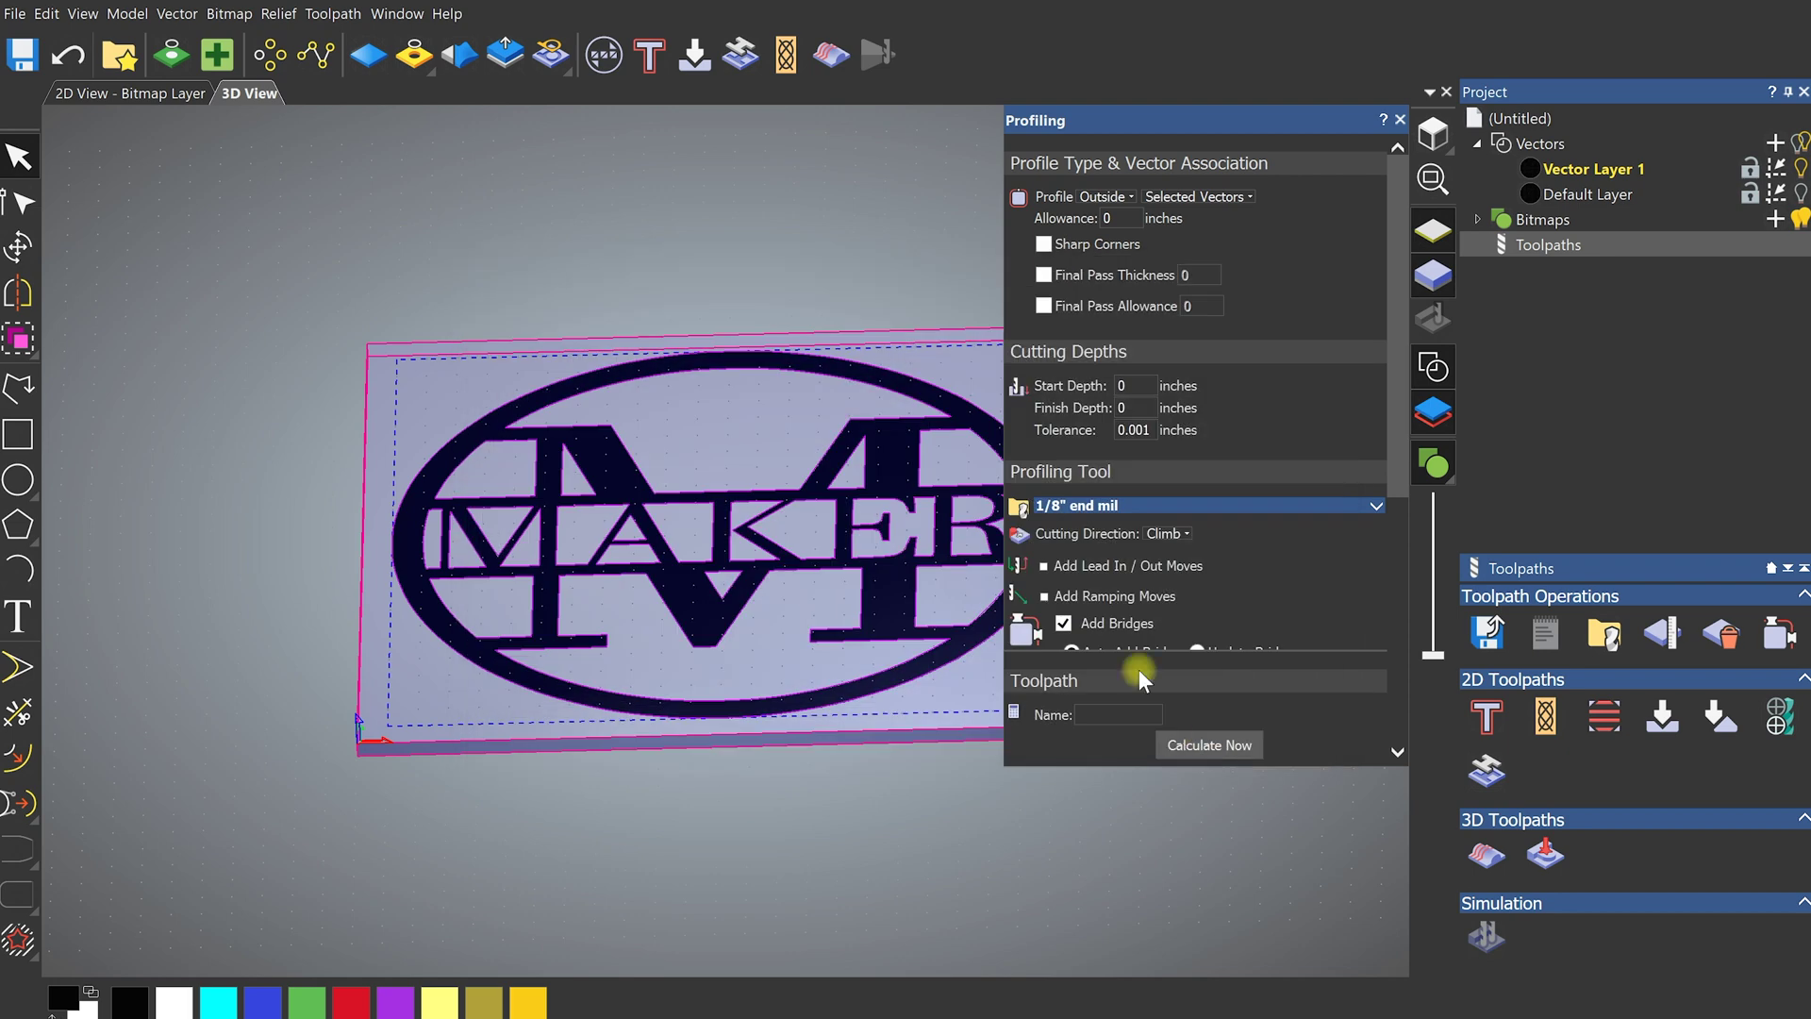
pyautogui.click(1373, 505)
pyautogui.scroll(-5, 1288, 509)
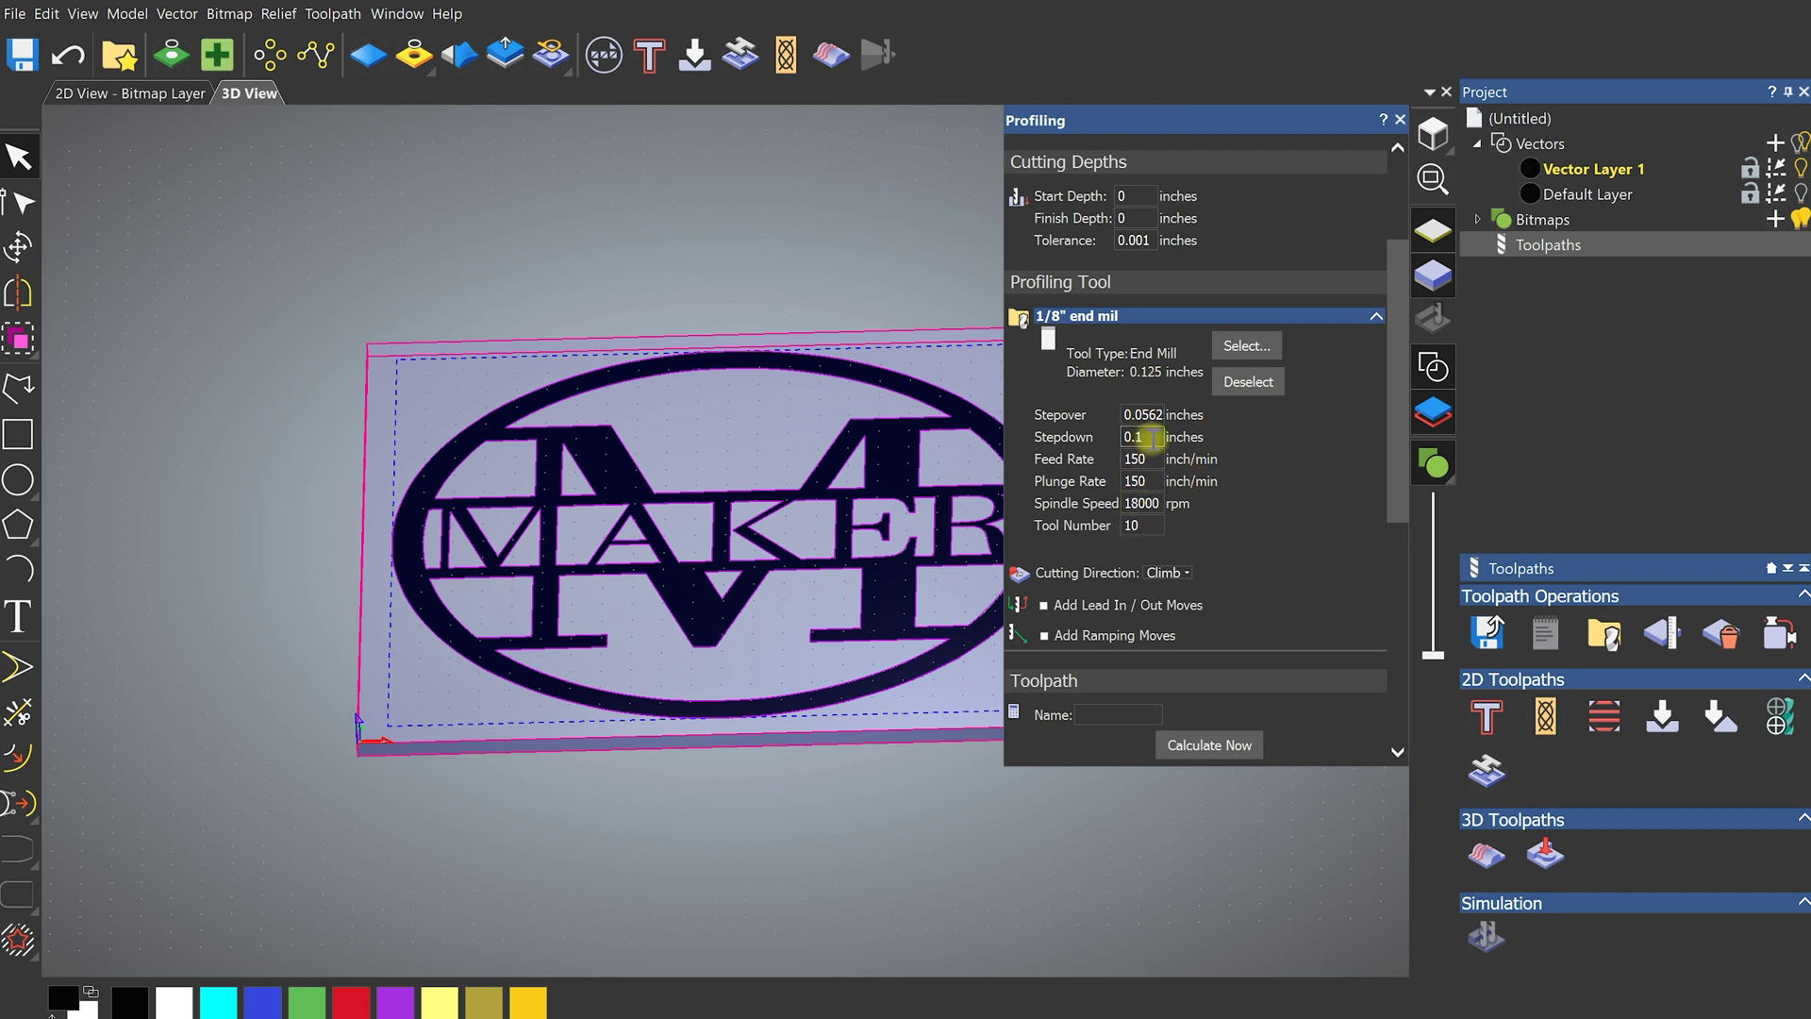
pyautogui.doubleClick(1134, 525)
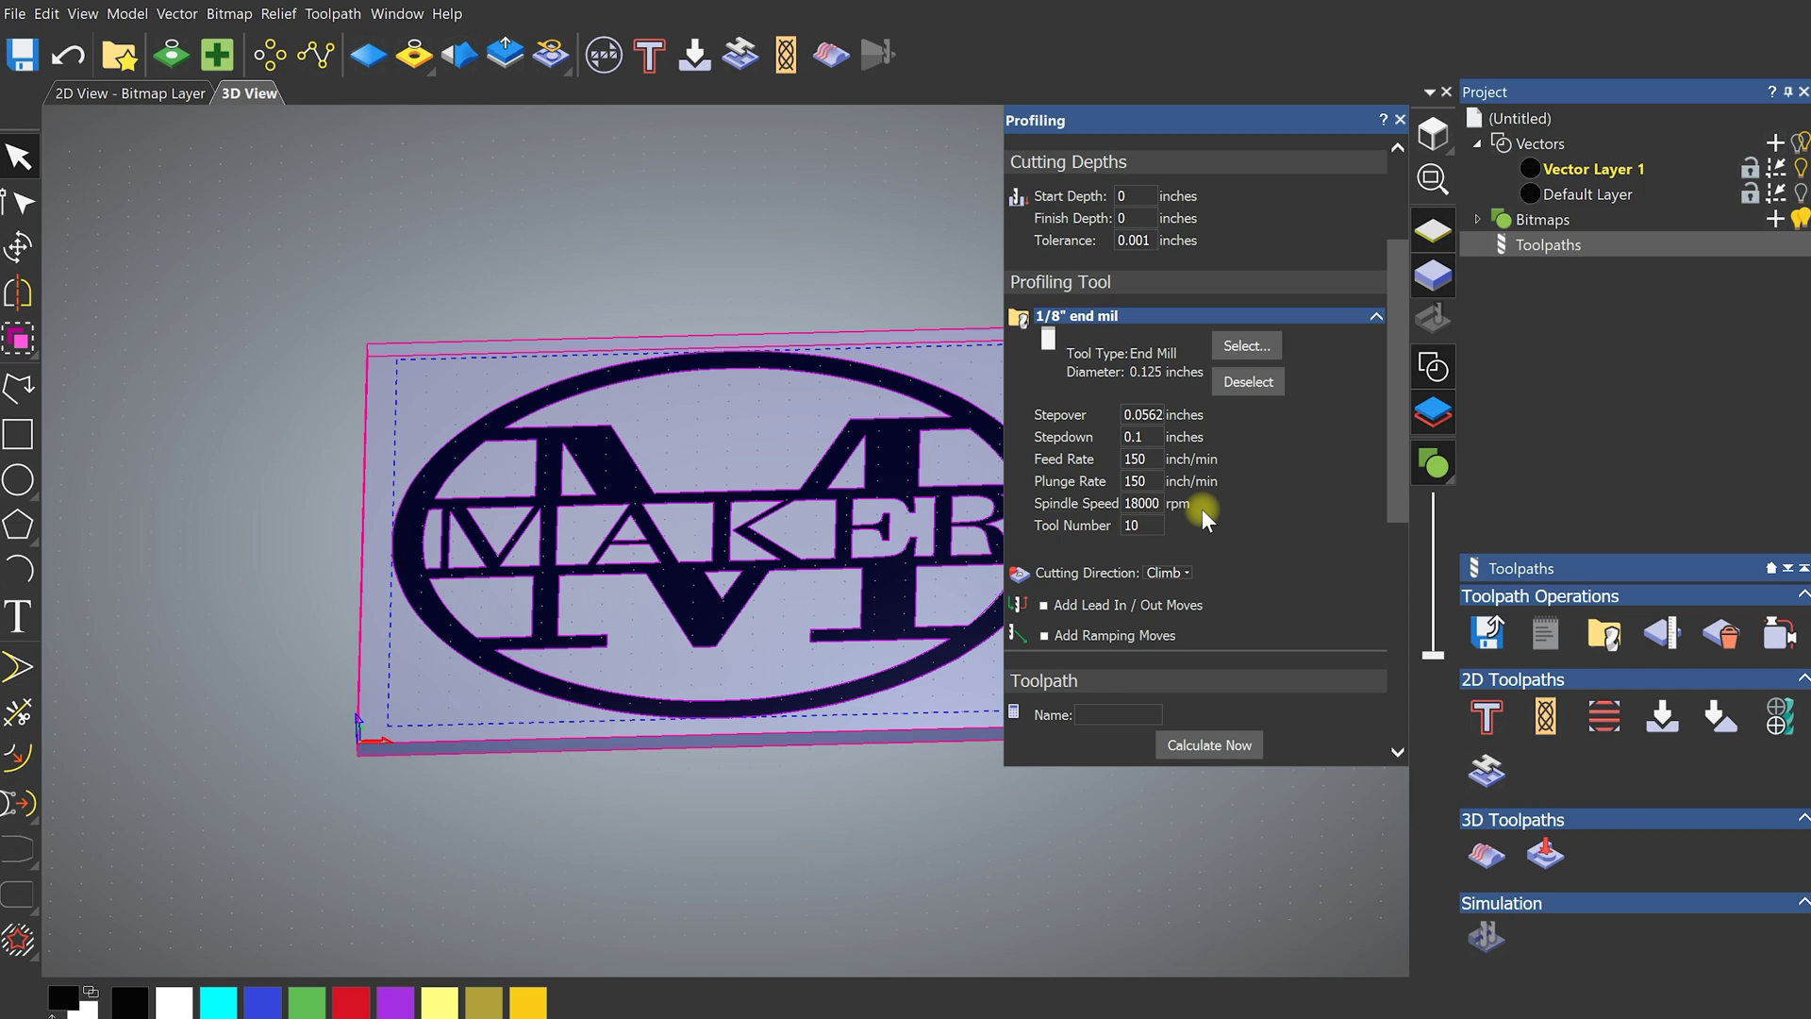
# Place two manual bridges along the upper inner edge of the outer ring
pyautogui.scroll(-2, 1140, 519)
pyautogui.scroll(-1, 1096, 524)
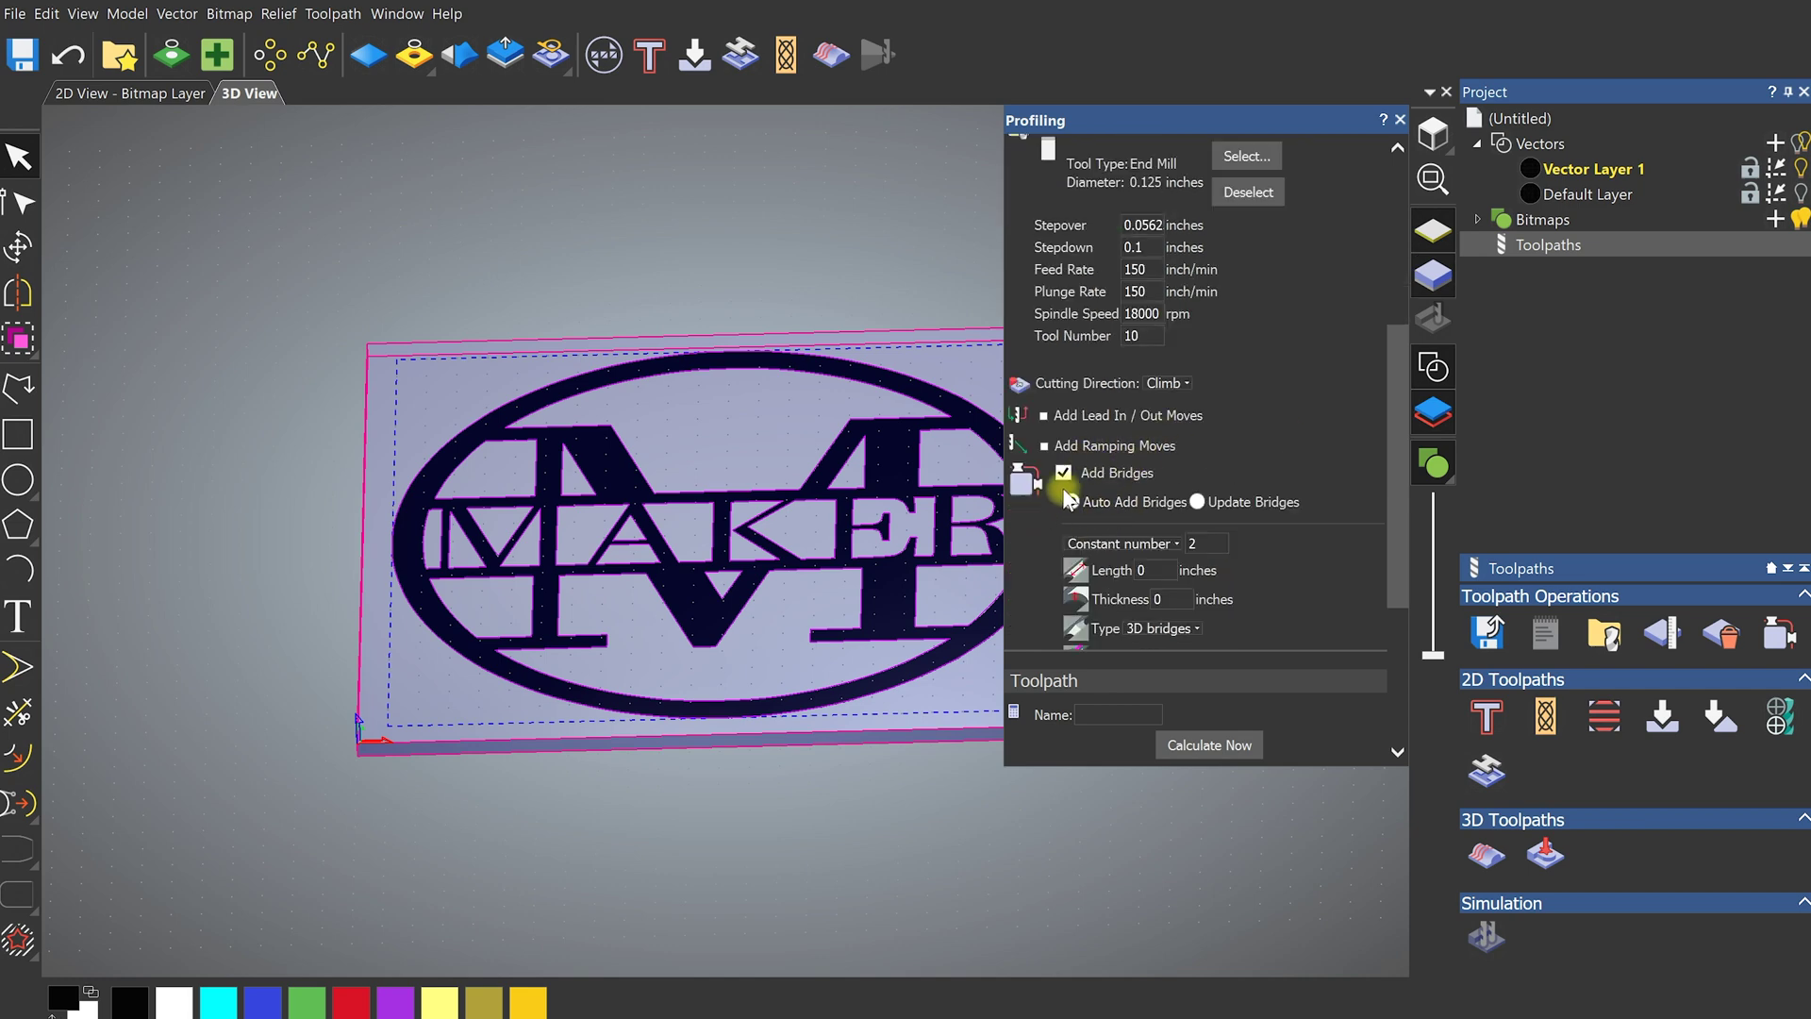
pyautogui.scroll(1, 1057, 486)
pyautogui.scroll(-1, 1144, 573)
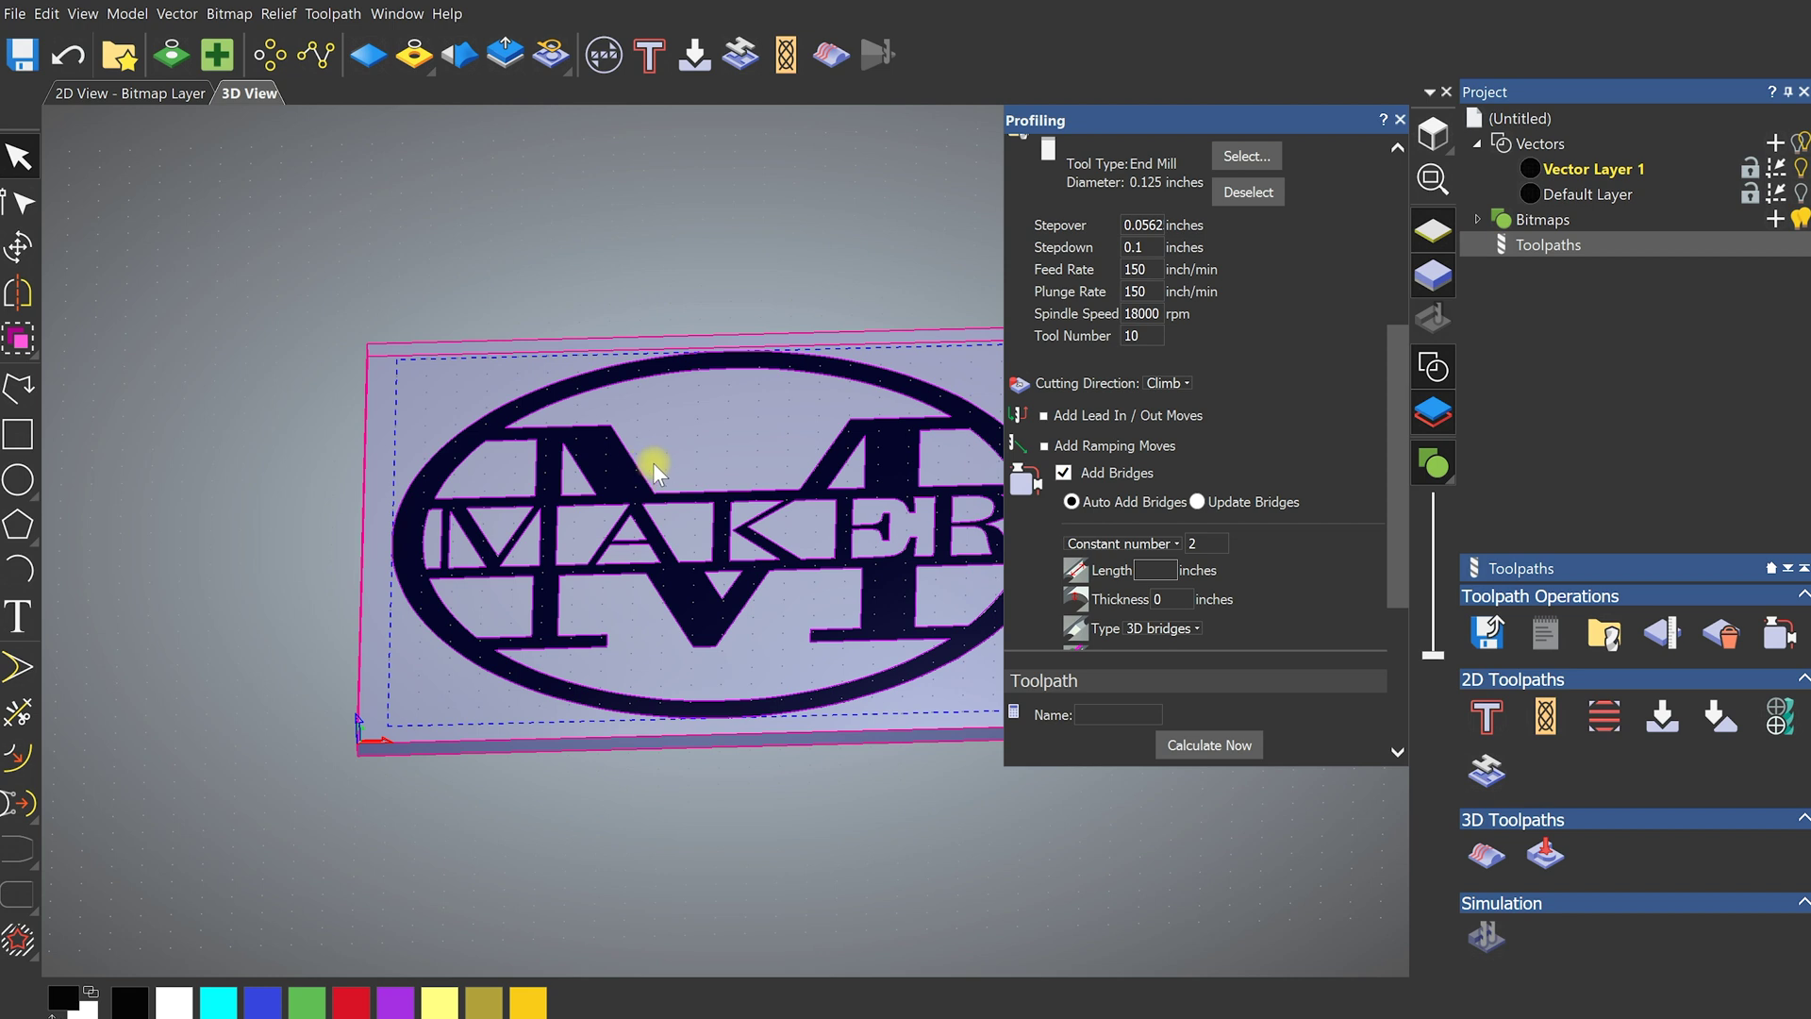
pyautogui.scroll(-1, 1192, 451)
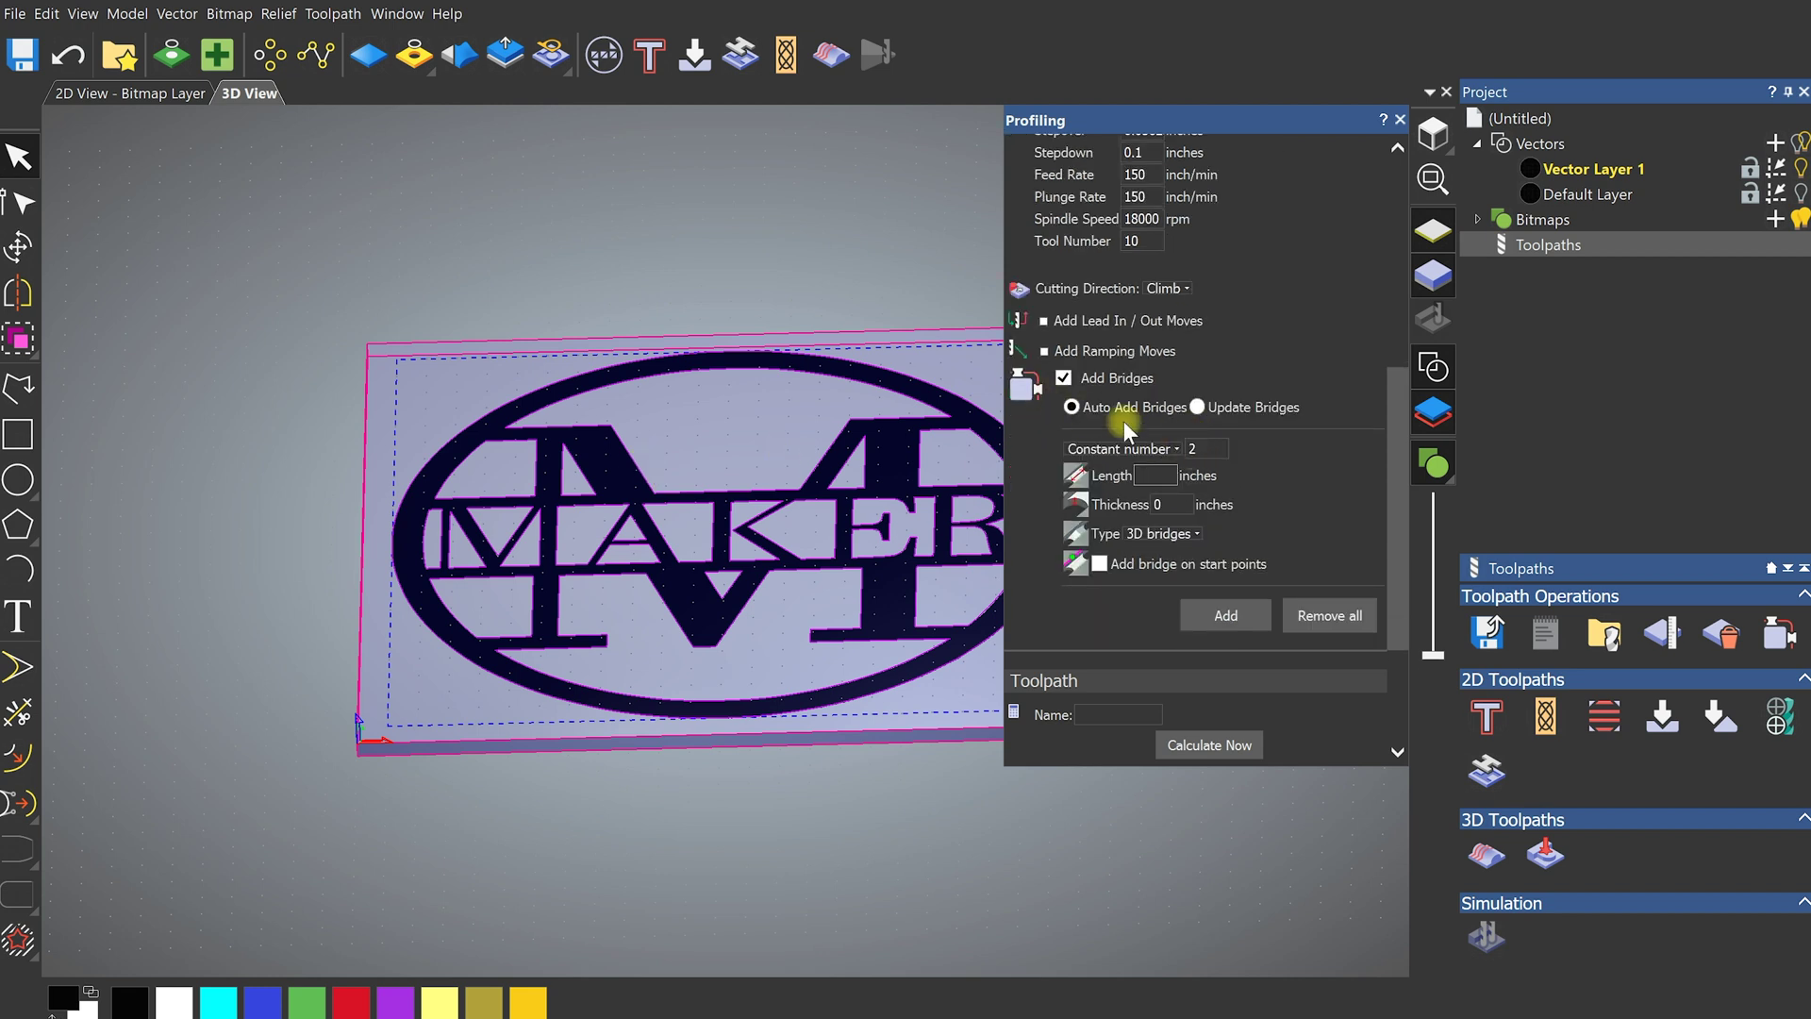
pyautogui.scroll(-2, 1168, 441)
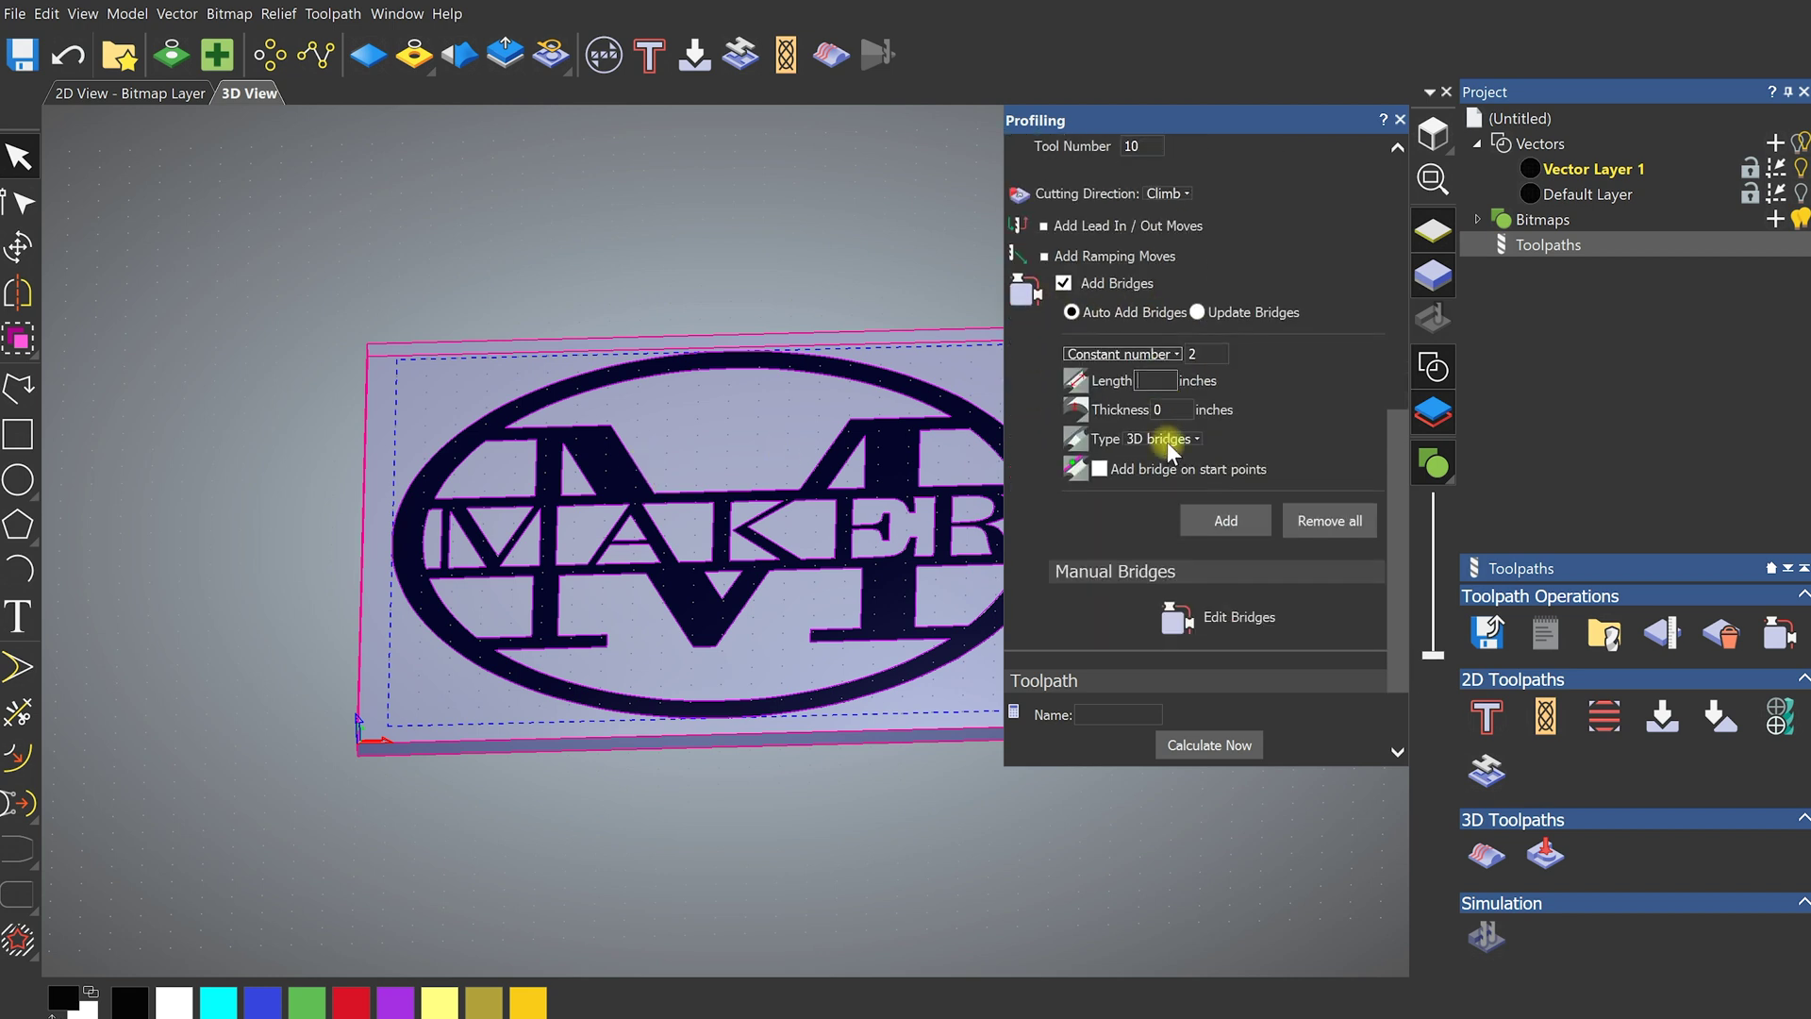
pyautogui.click(1179, 527)
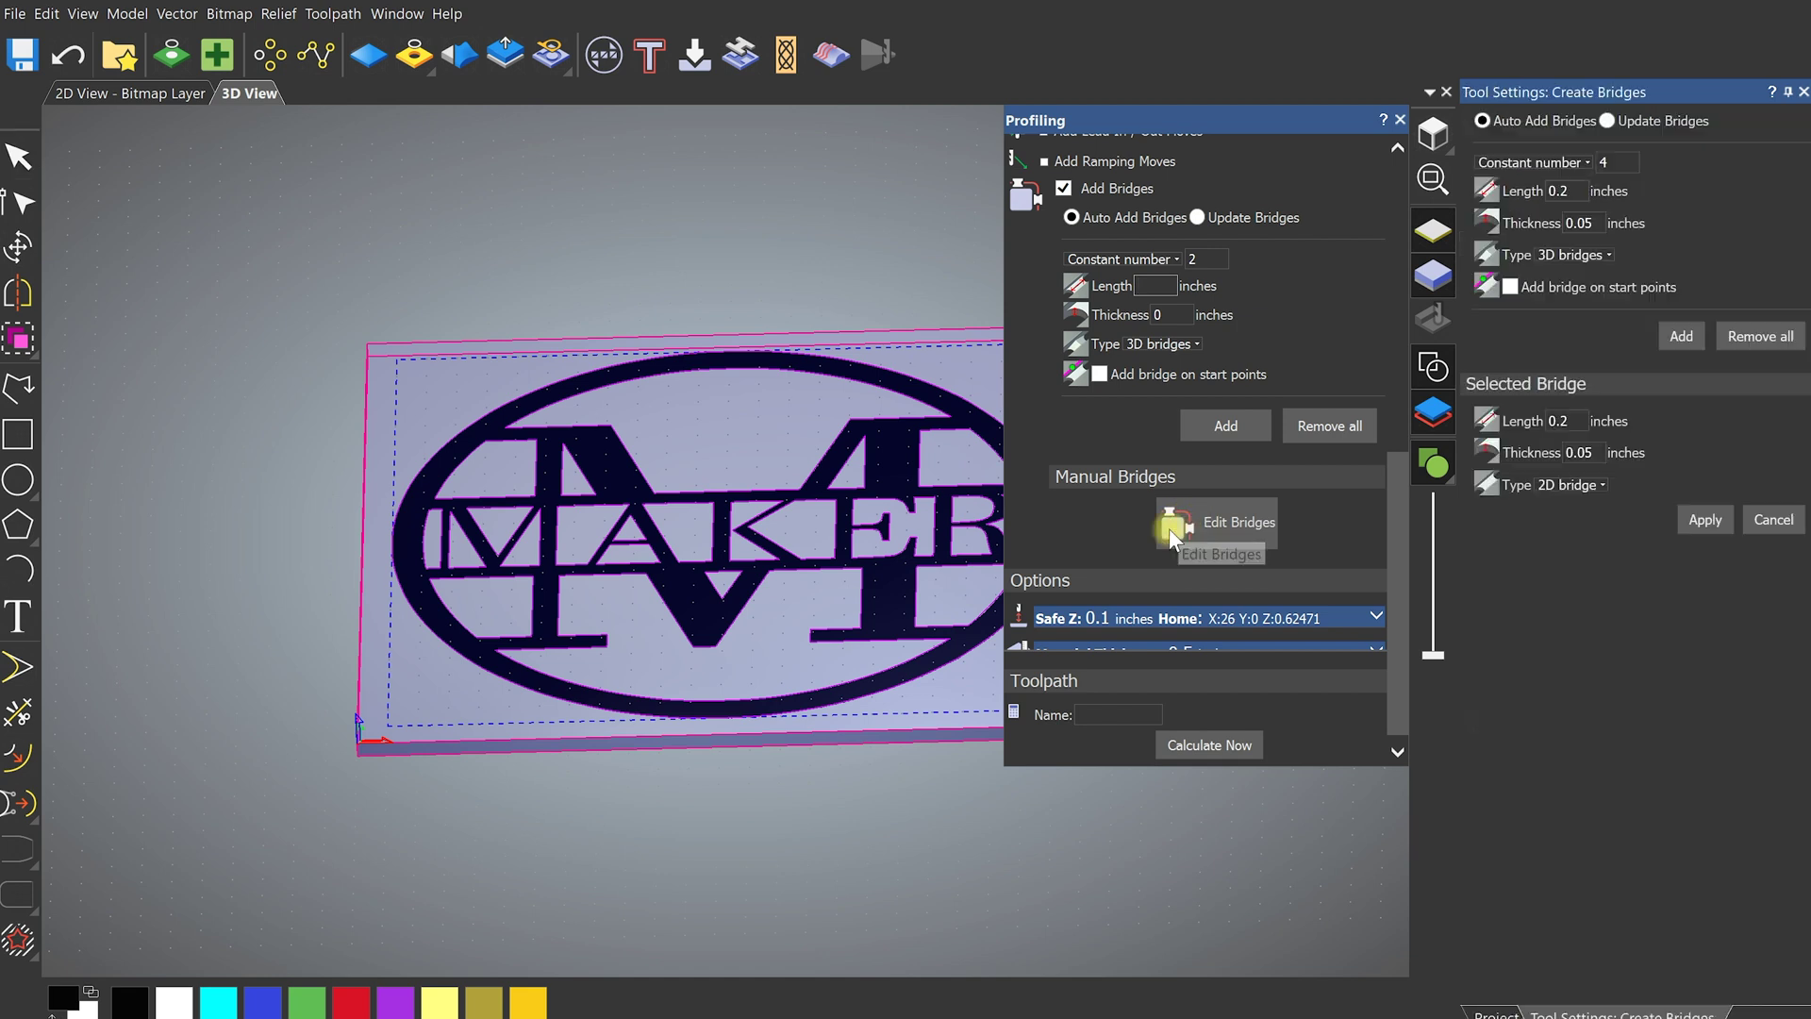
pyautogui.click(725, 369)
pyautogui.click(555, 404)
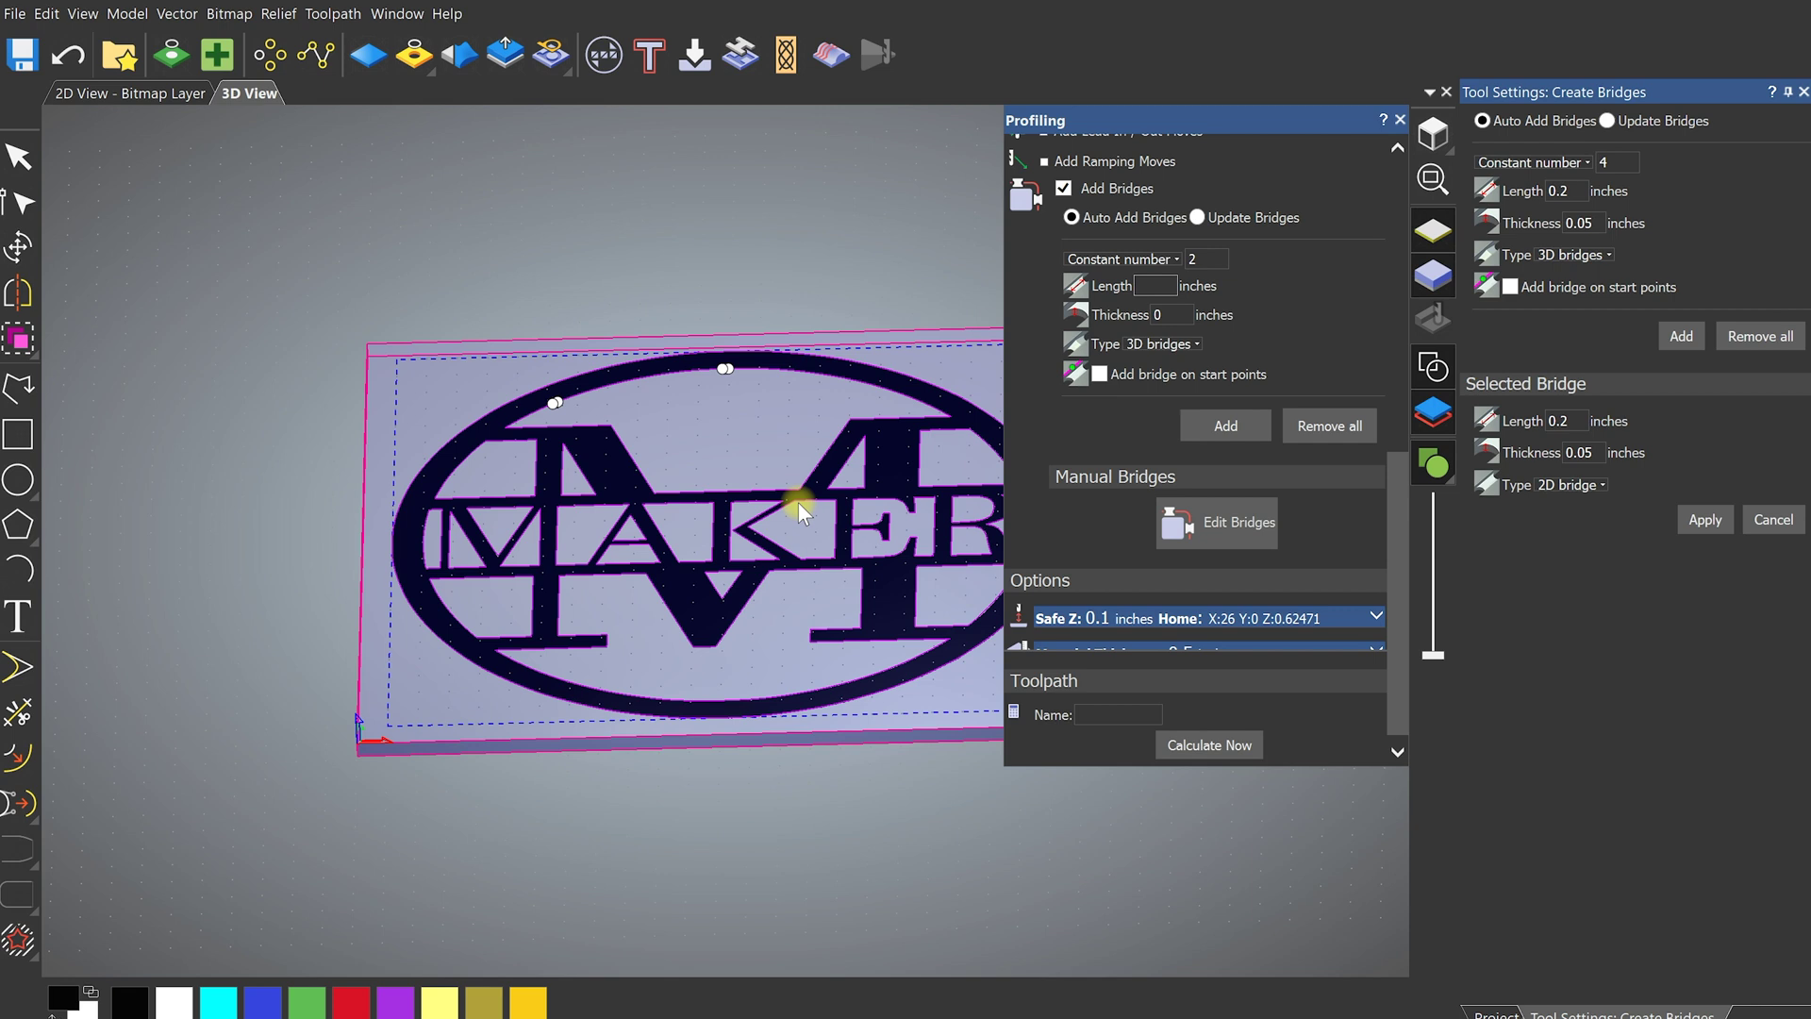
# Automatically add 2D bridges to the selected vectors, using a constant number of 2, length .2 inches and thickness .1 inches
pyautogui.scroll(2, 1166, 440)
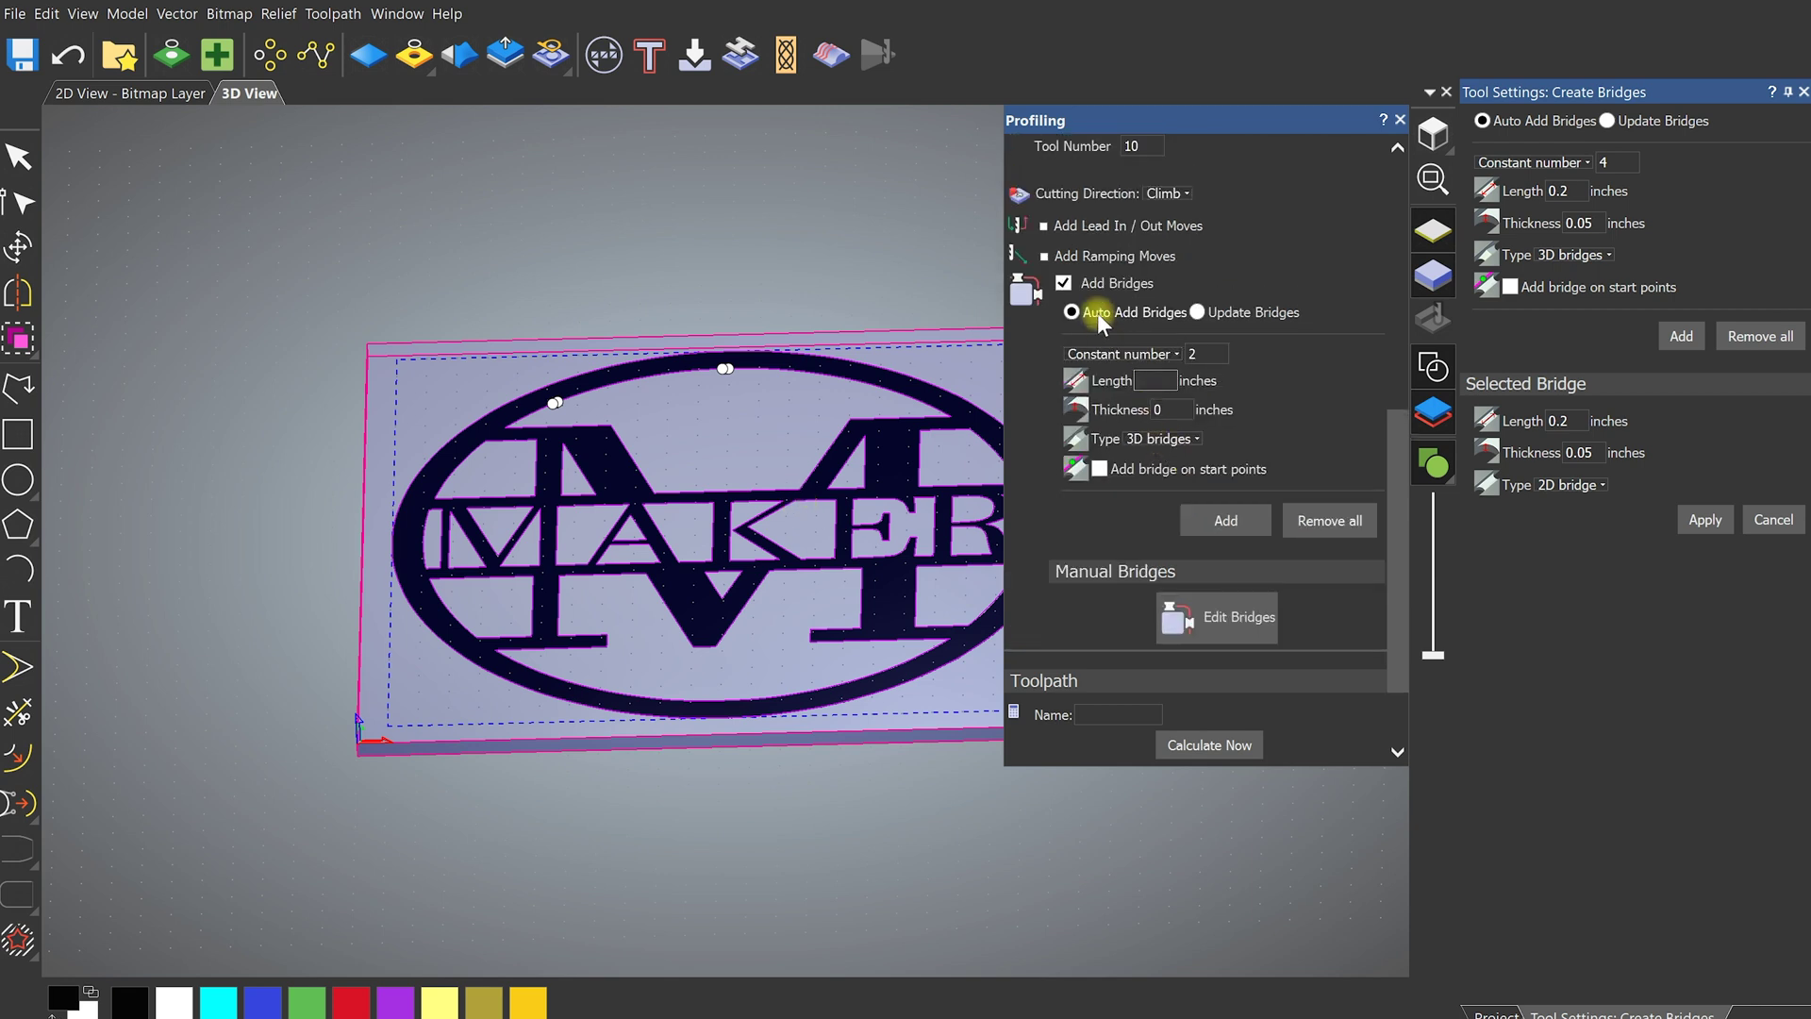
pyautogui.click(1198, 352)
pyautogui.click(1162, 378)
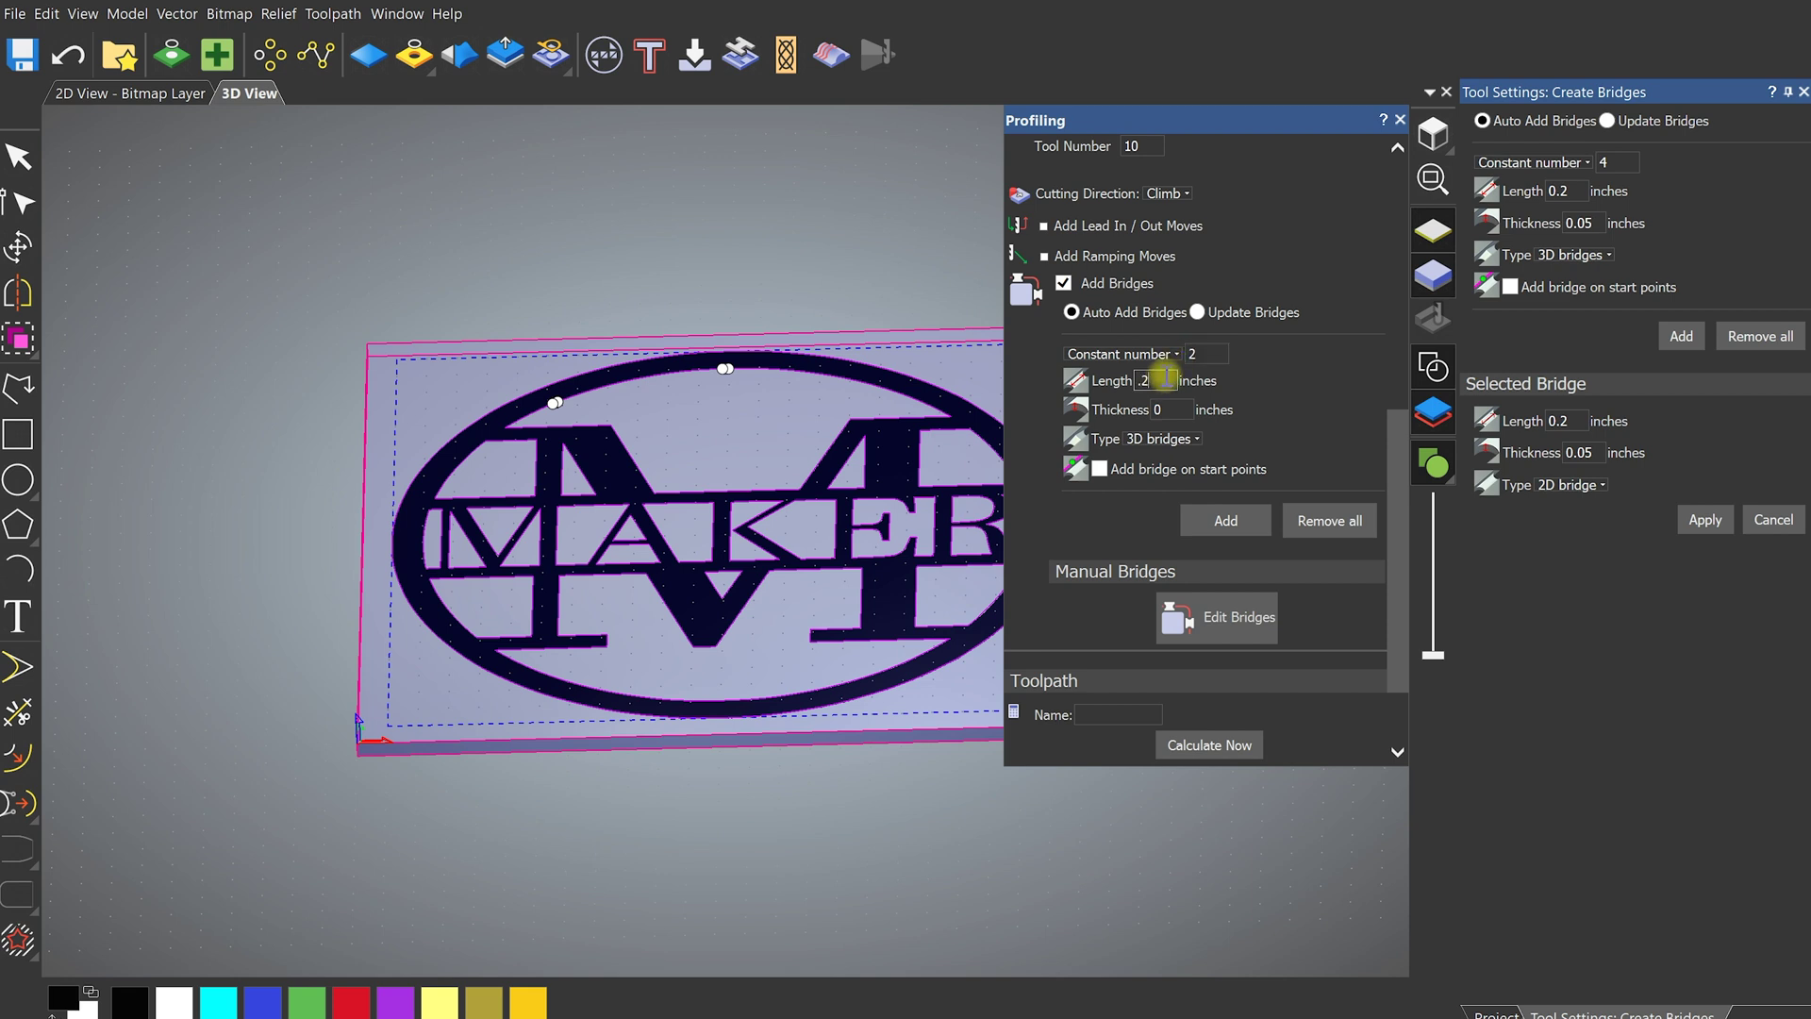
pyautogui.press('Tab')
pyautogui.click(1162, 438)
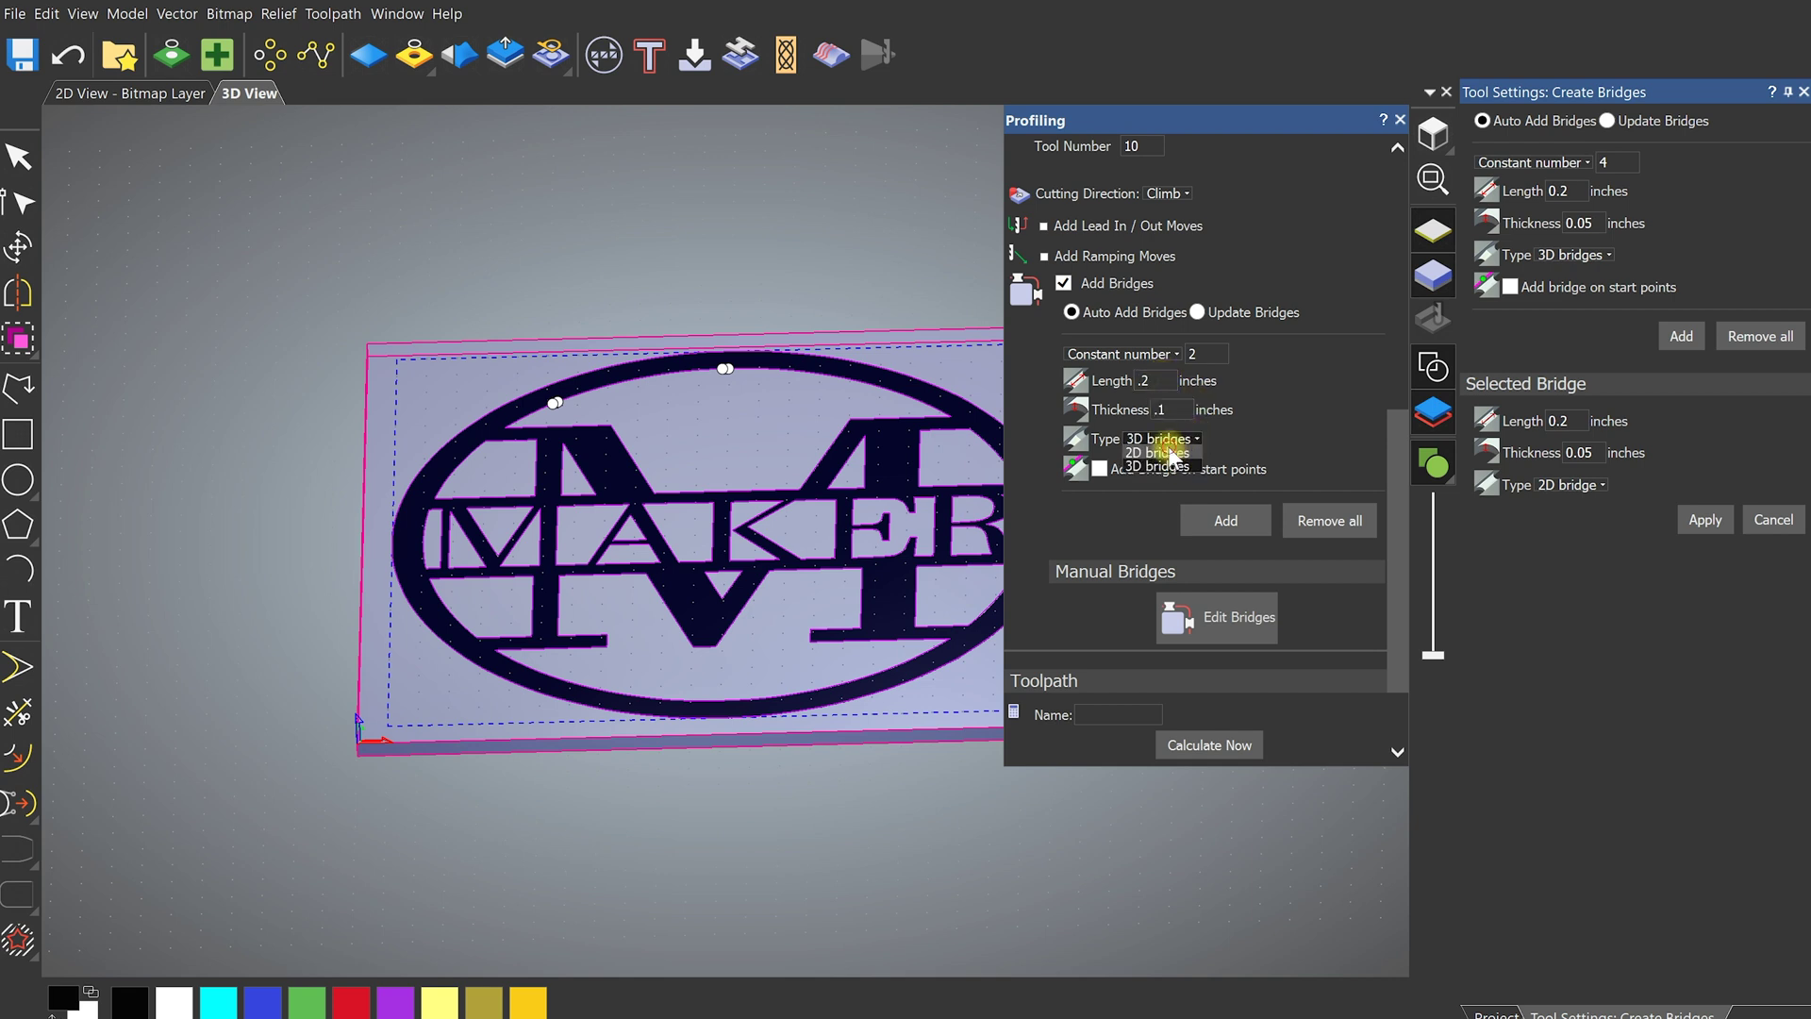
pyautogui.click(1228, 519)
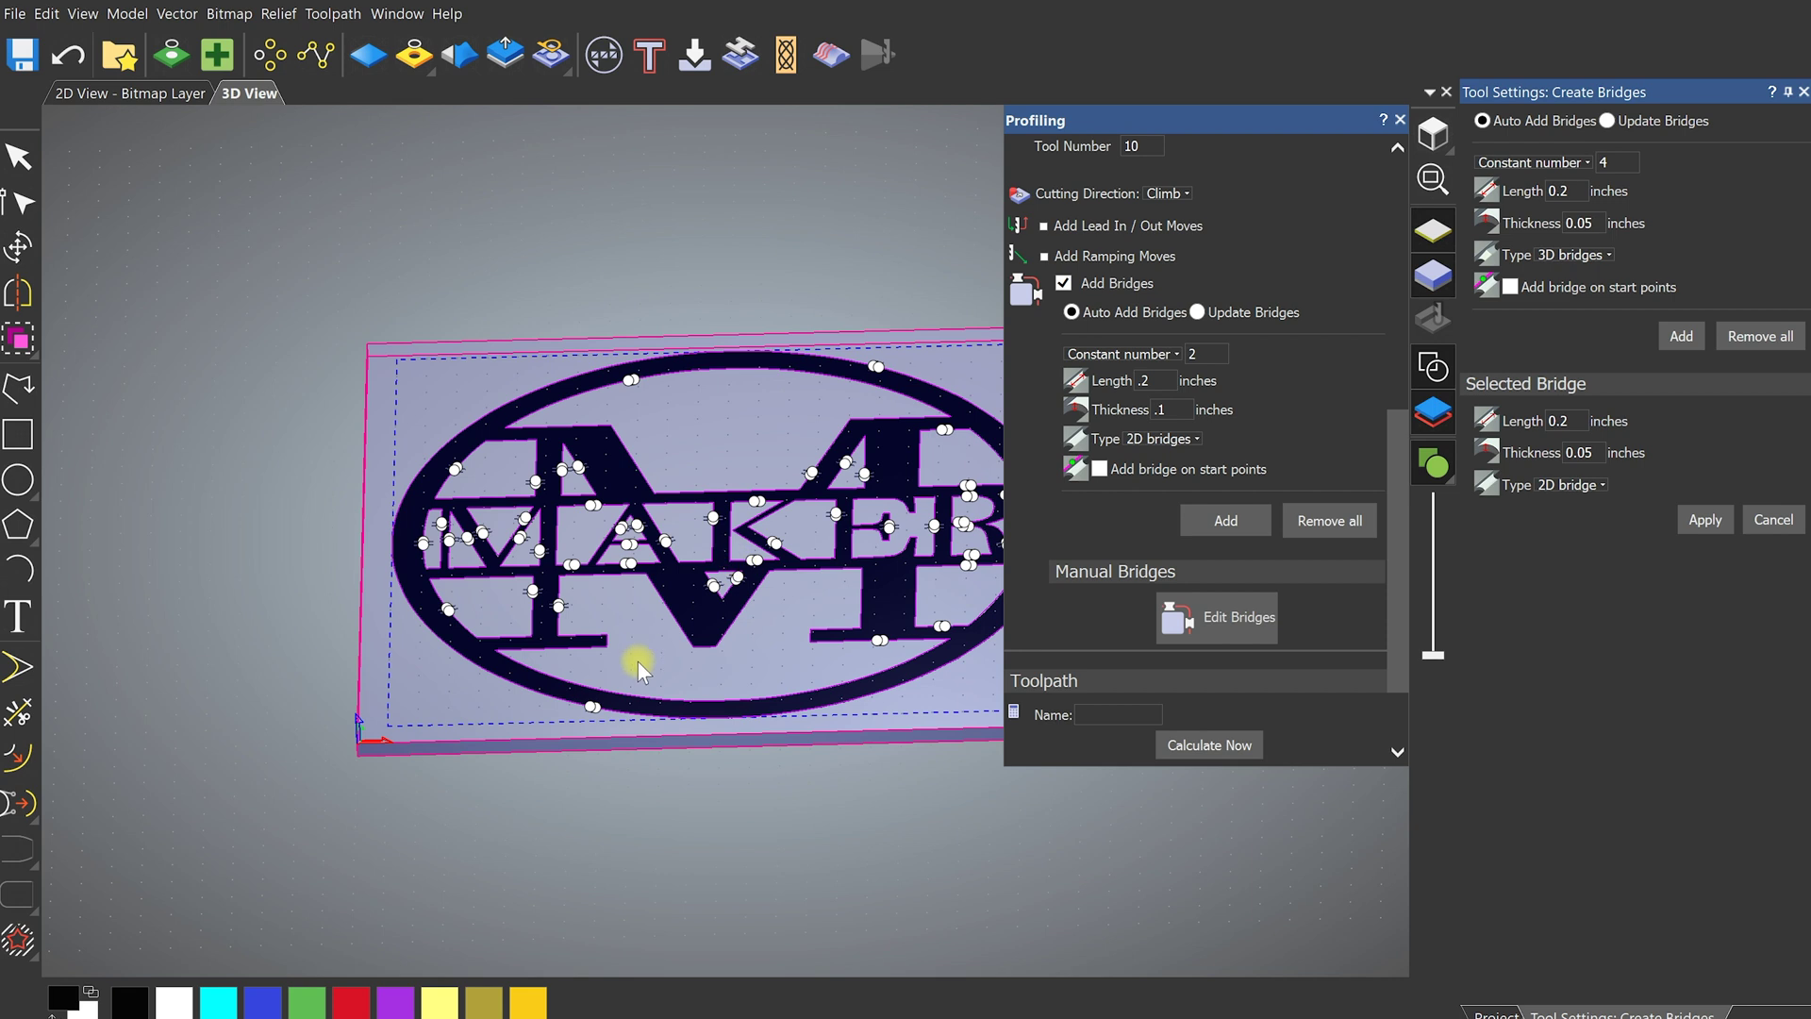
# Set the profiling finish depth to .5 inches with the start depth at 0, and calculate the toolpath
pyautogui.scroll(10, 1188, 547)
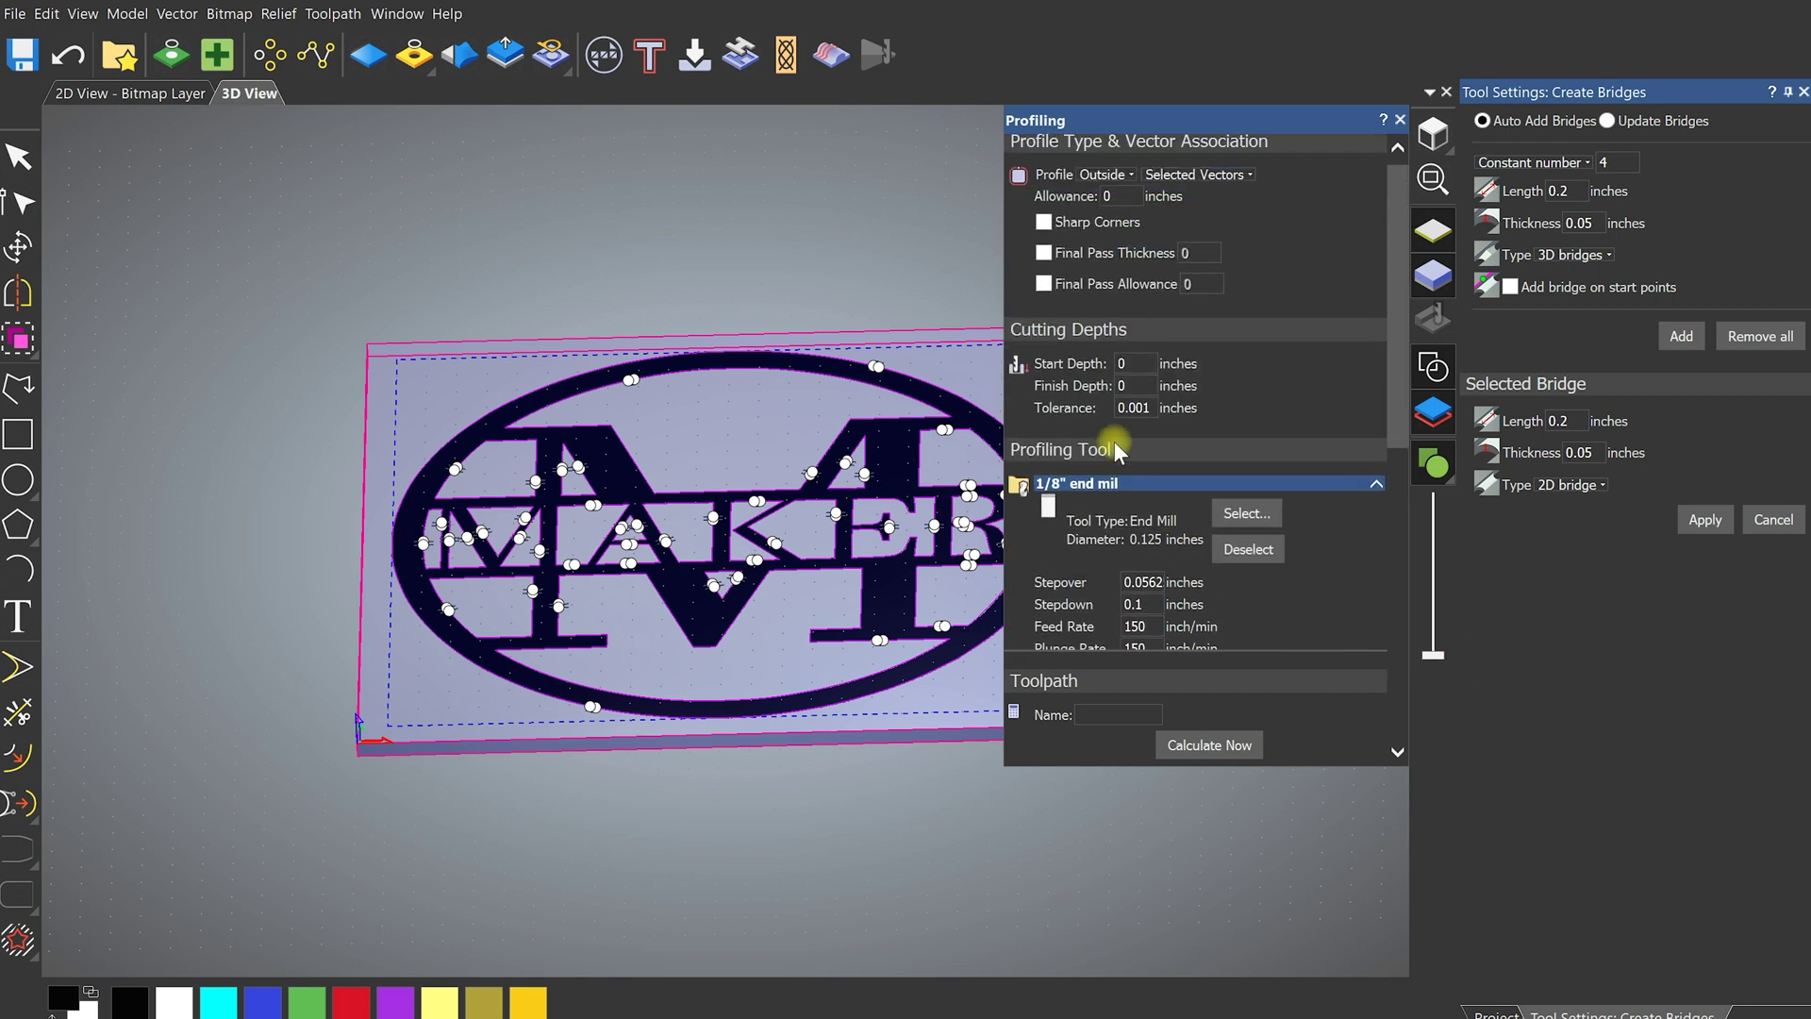
pyautogui.click(1135, 365)
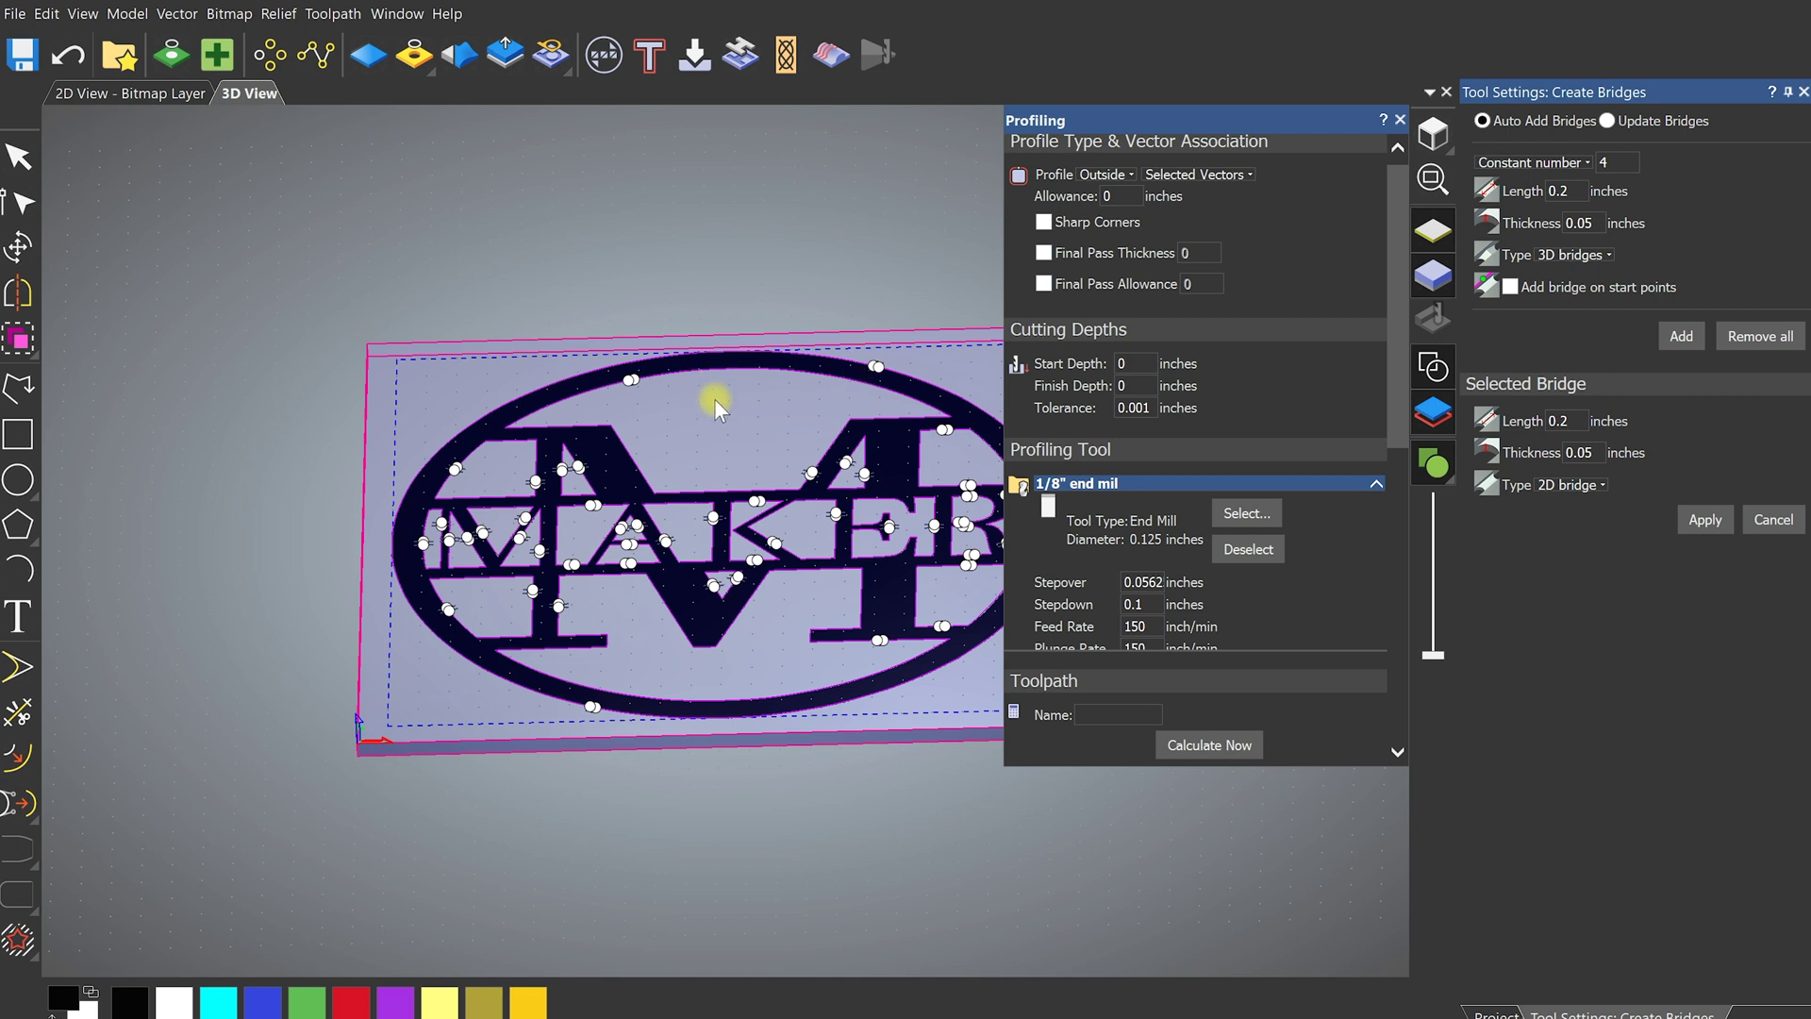
pyautogui.doubleClick(1140, 385)
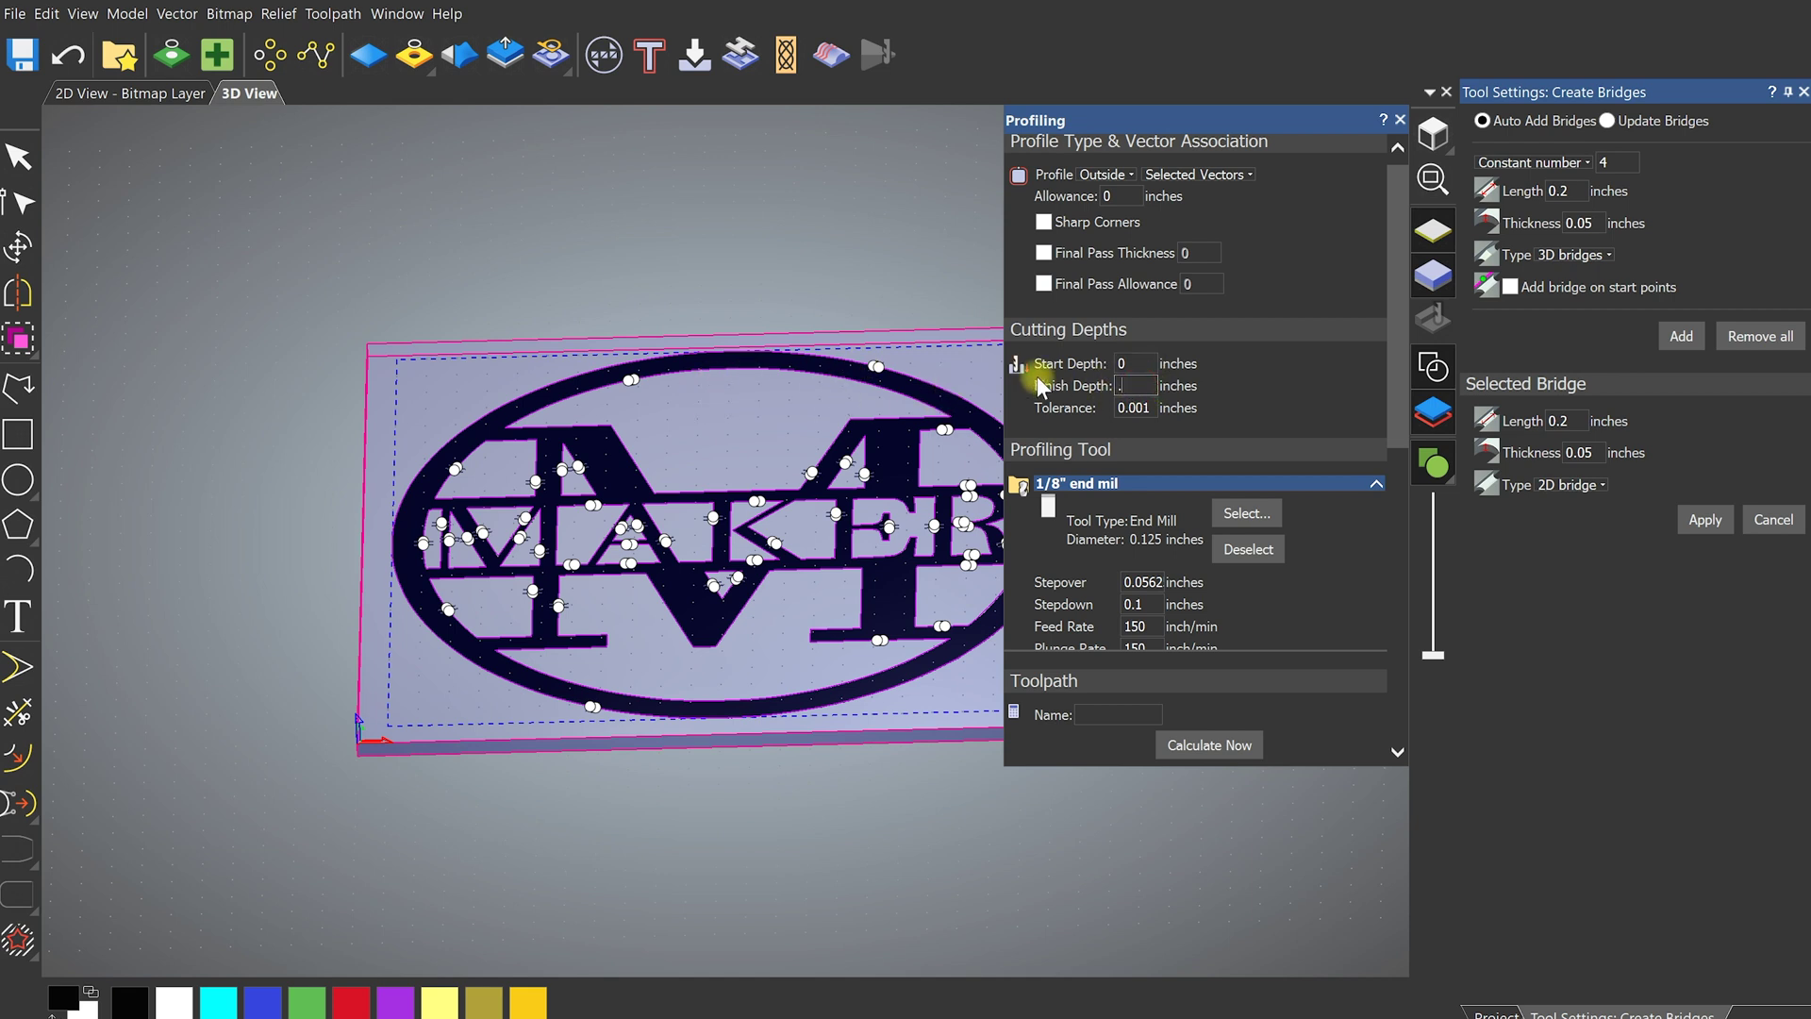
pyautogui.write('.5')
pyautogui.scroll(1, 1236, 623)
pyautogui.click(1206, 743)
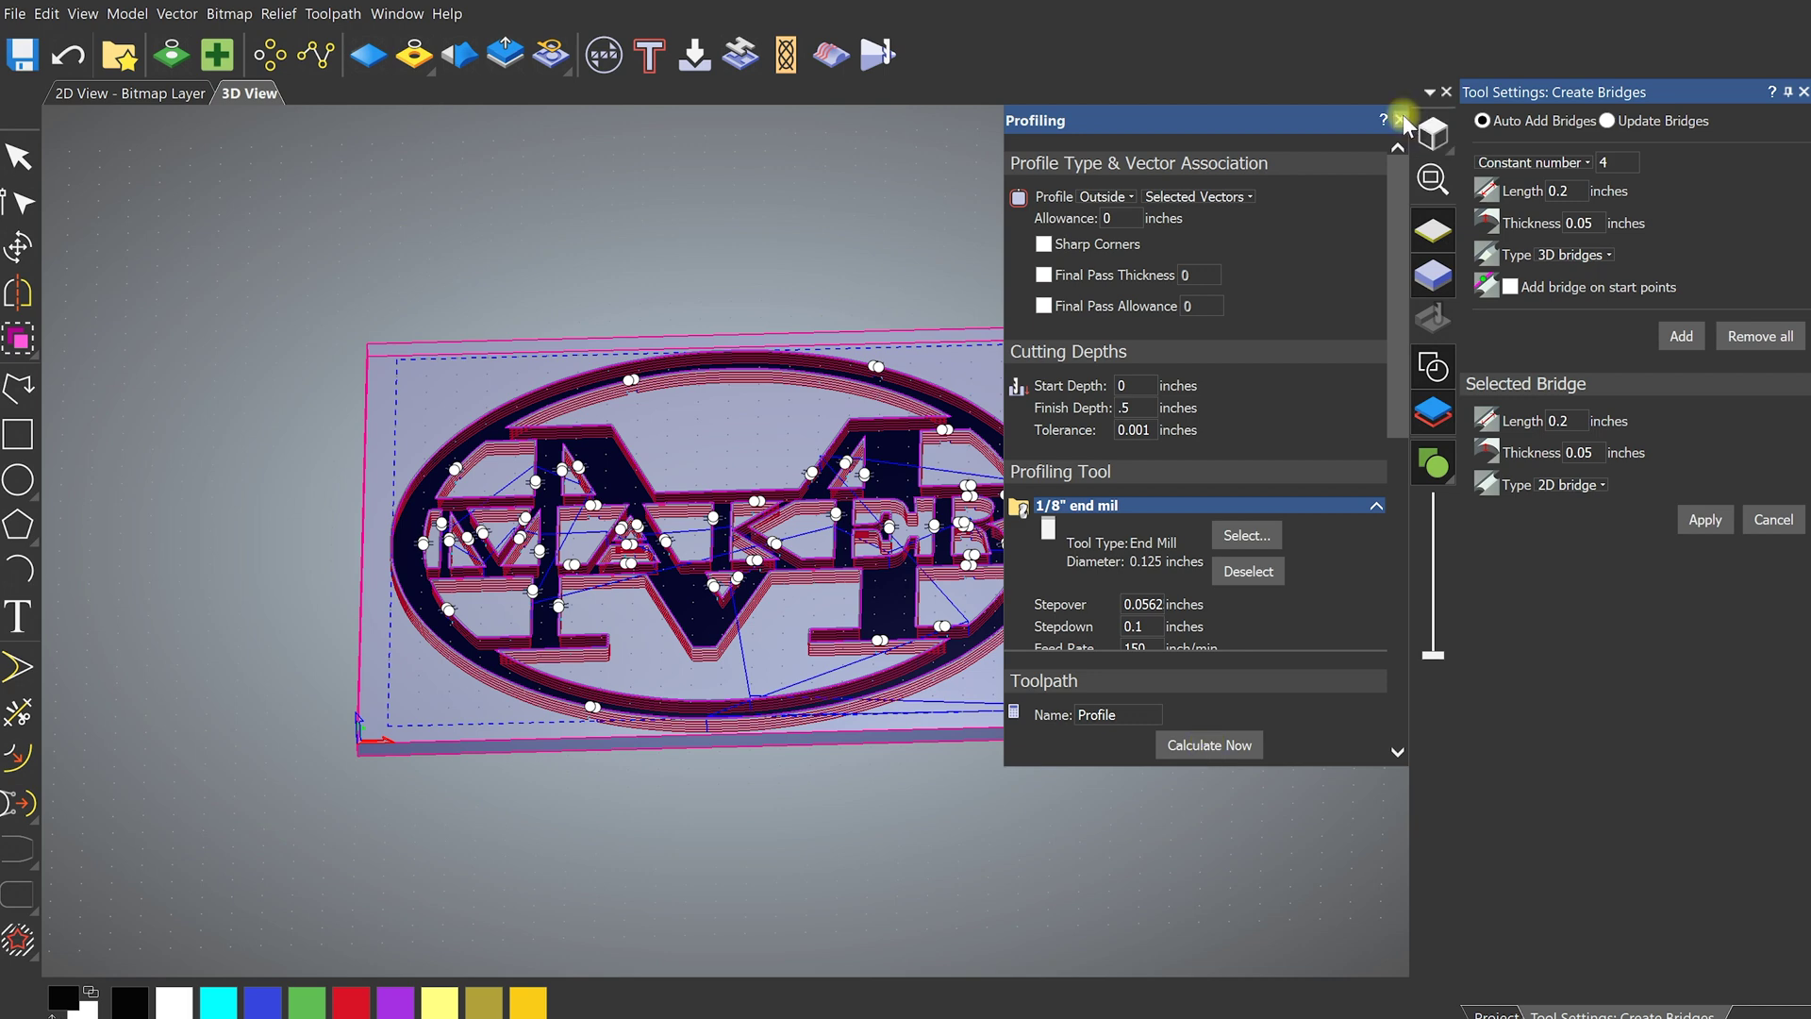
# Close the profiling settings and examine the calculated cutting passes and a bridge near the foot of the large M
pyautogui.scroll(8, 794, 591)
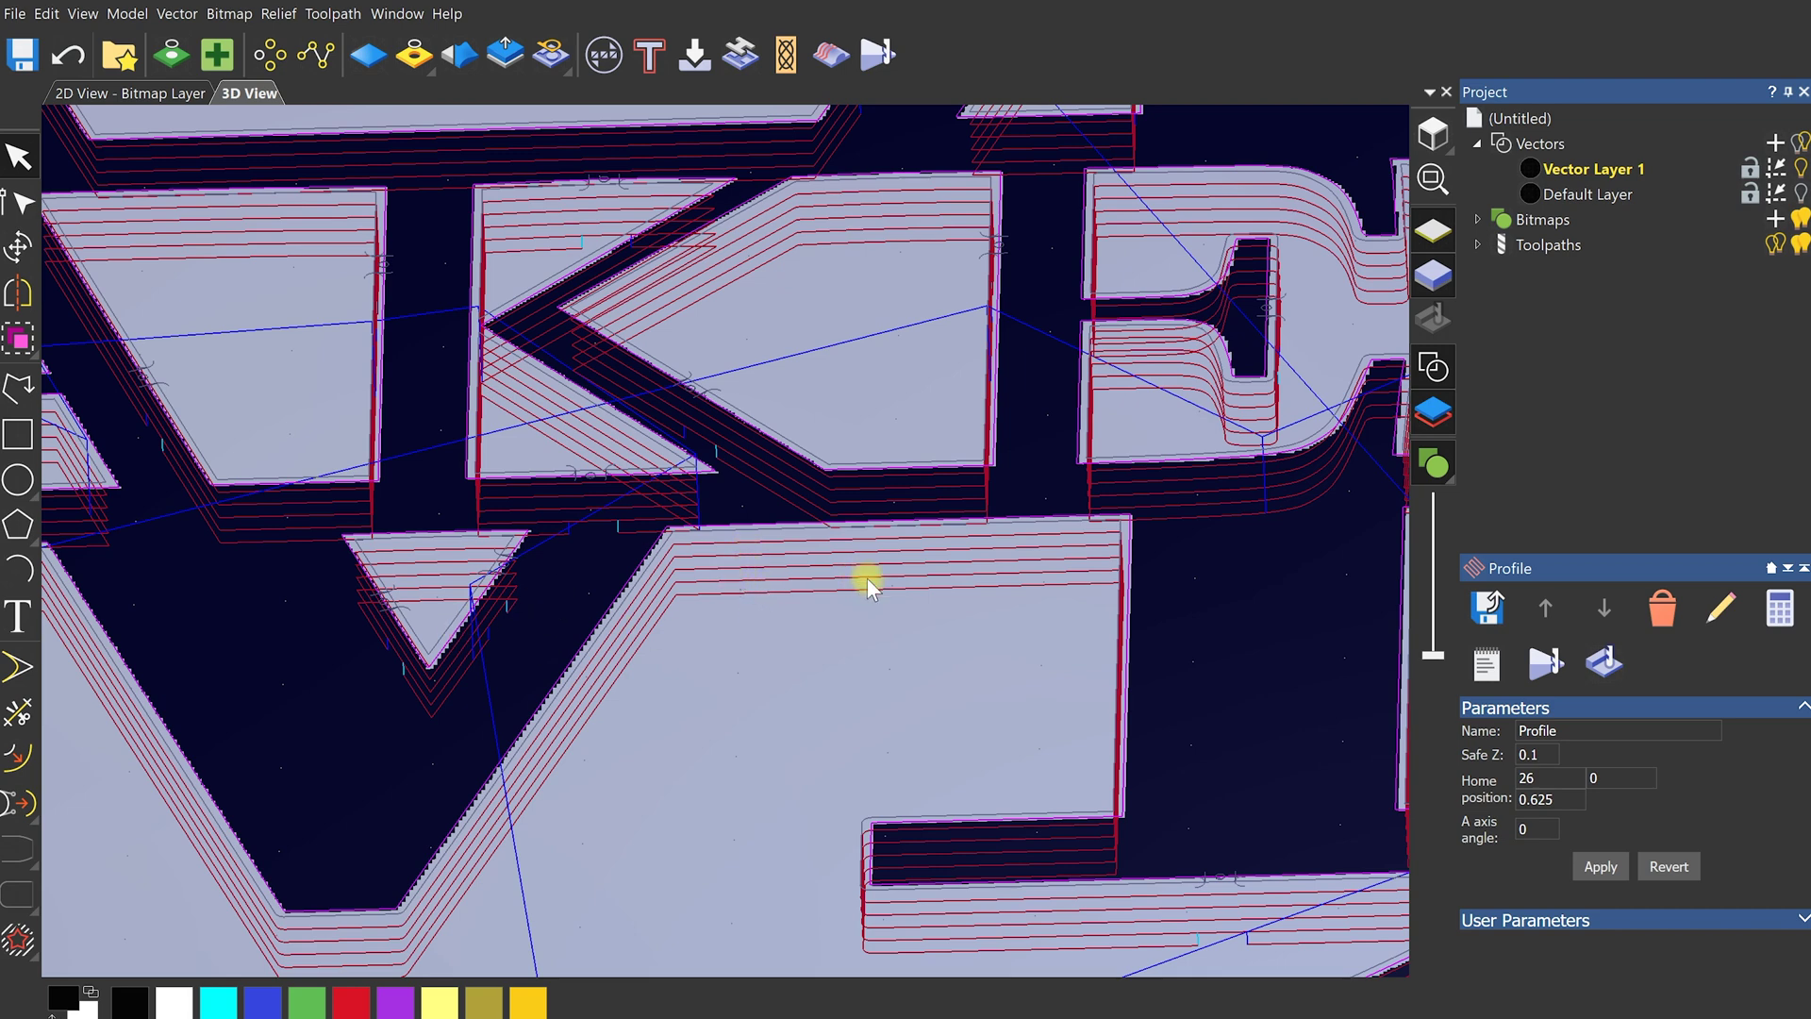
pyautogui.moveTo(672, 631); pyautogui.dragTo(1158, 894, button='middle')
pyautogui.scroll(5, 1114, 849)
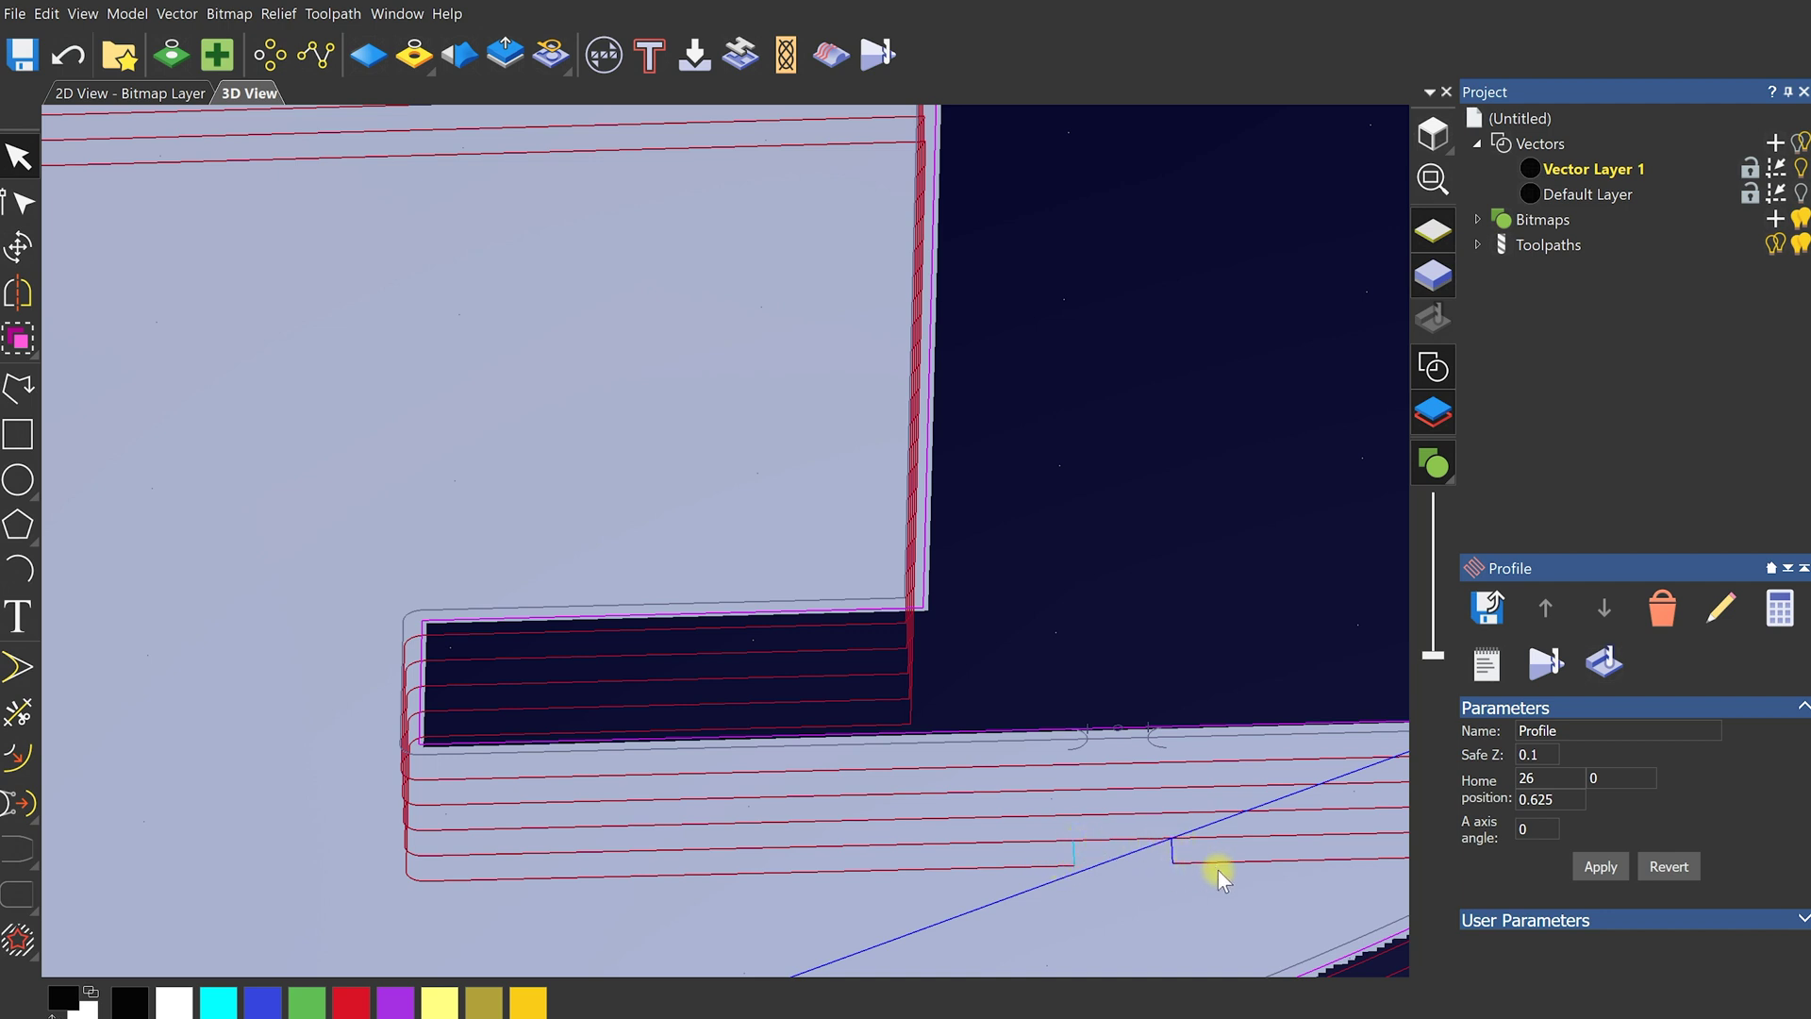
pyautogui.scroll(-2, 930, 854)
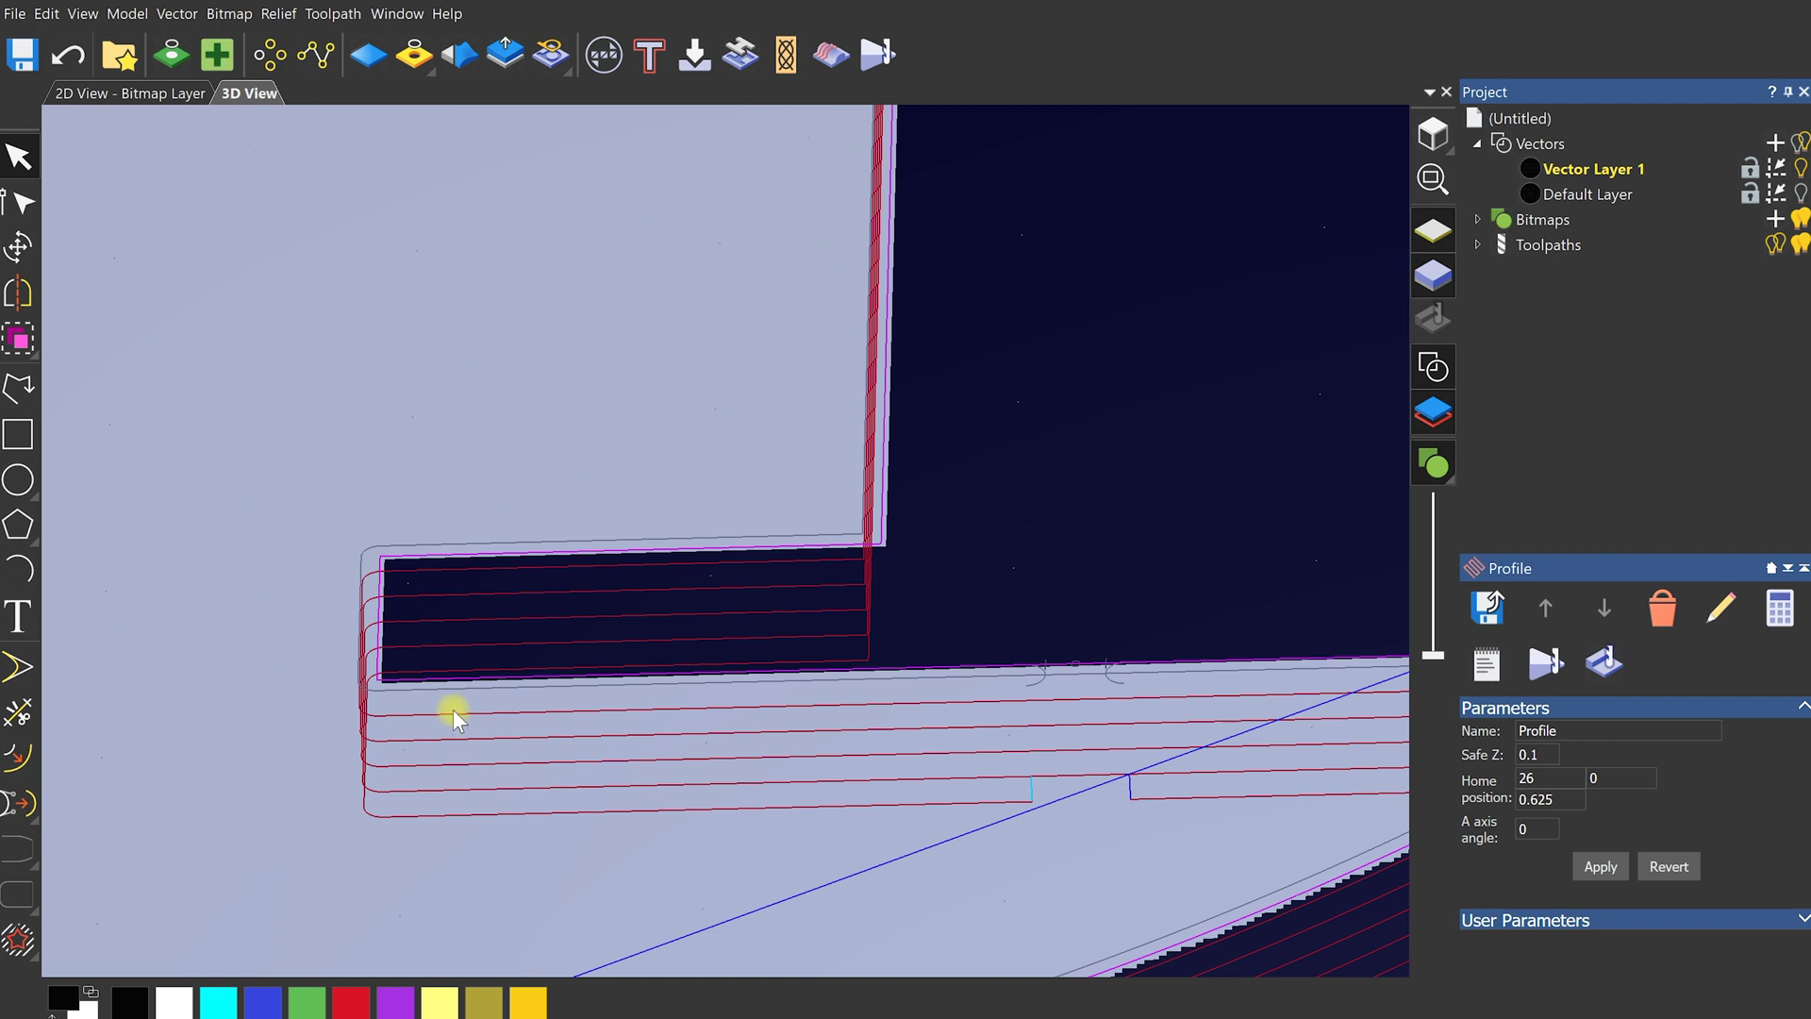
pyautogui.scroll(-10, 591, 722)
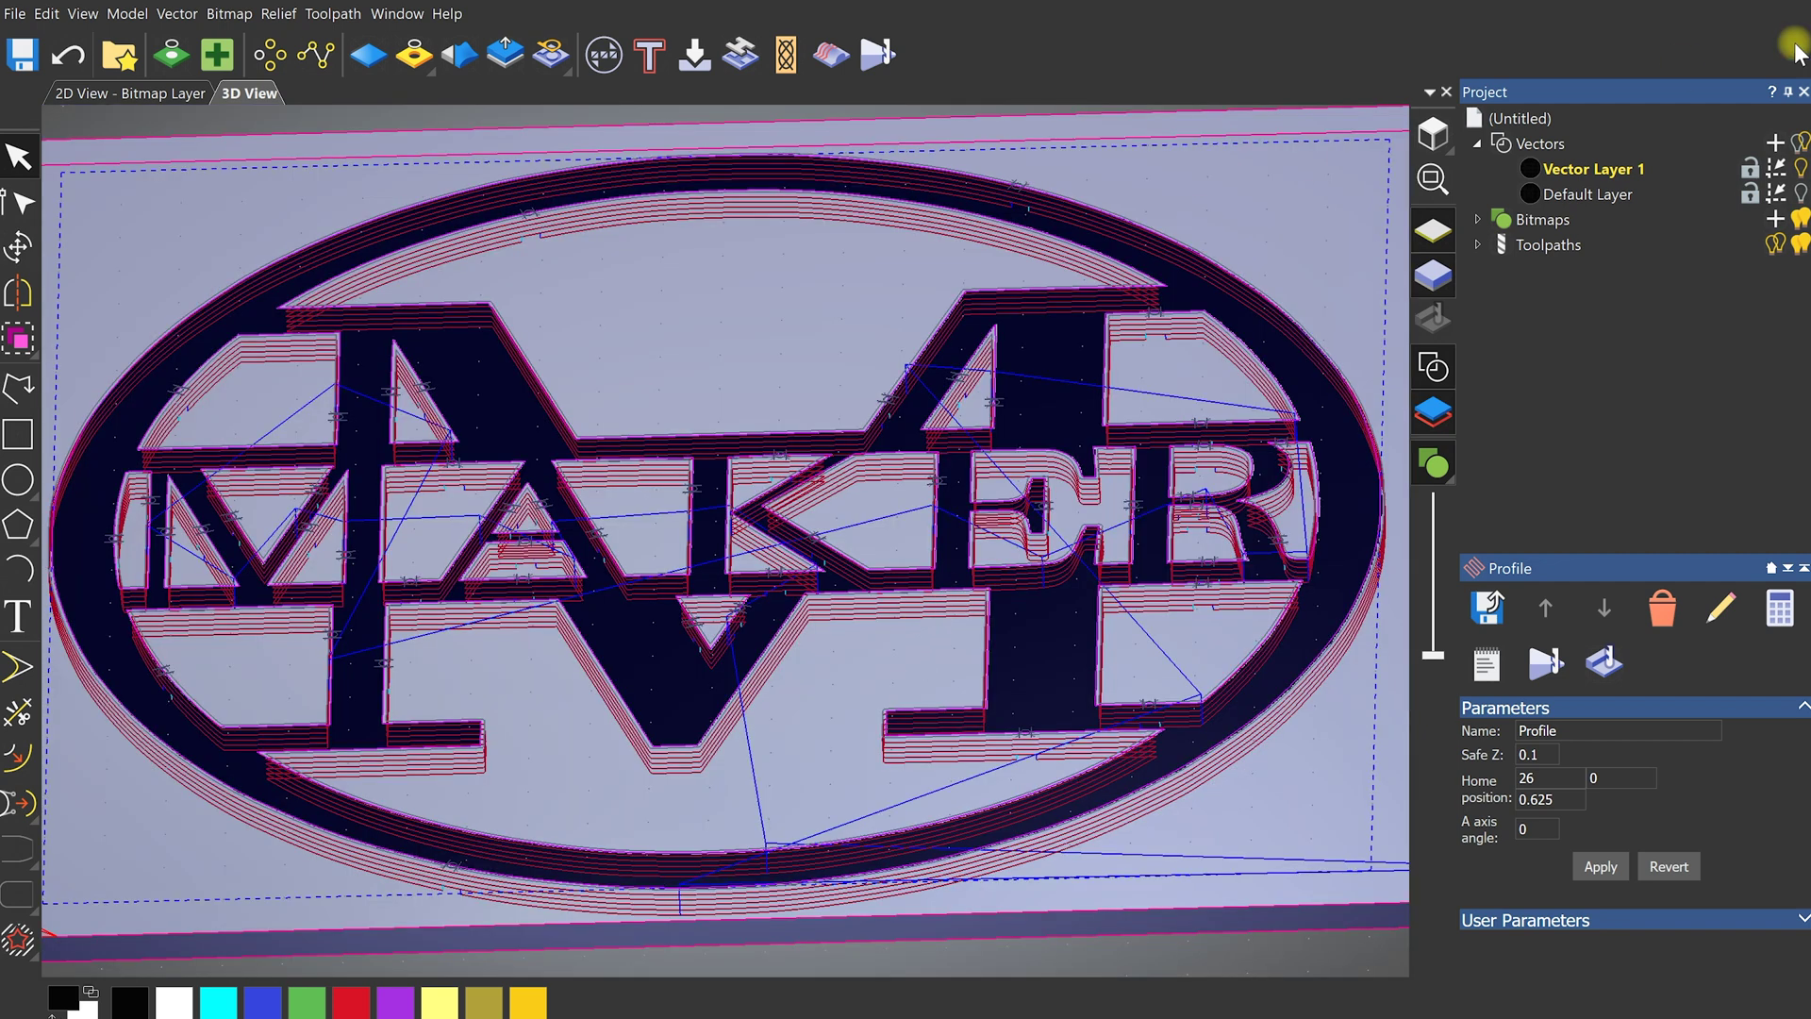
# Run the step-by-step simulation of the Profile toolpath and view the simulated sign from directly above
pyautogui.click(1543, 243)
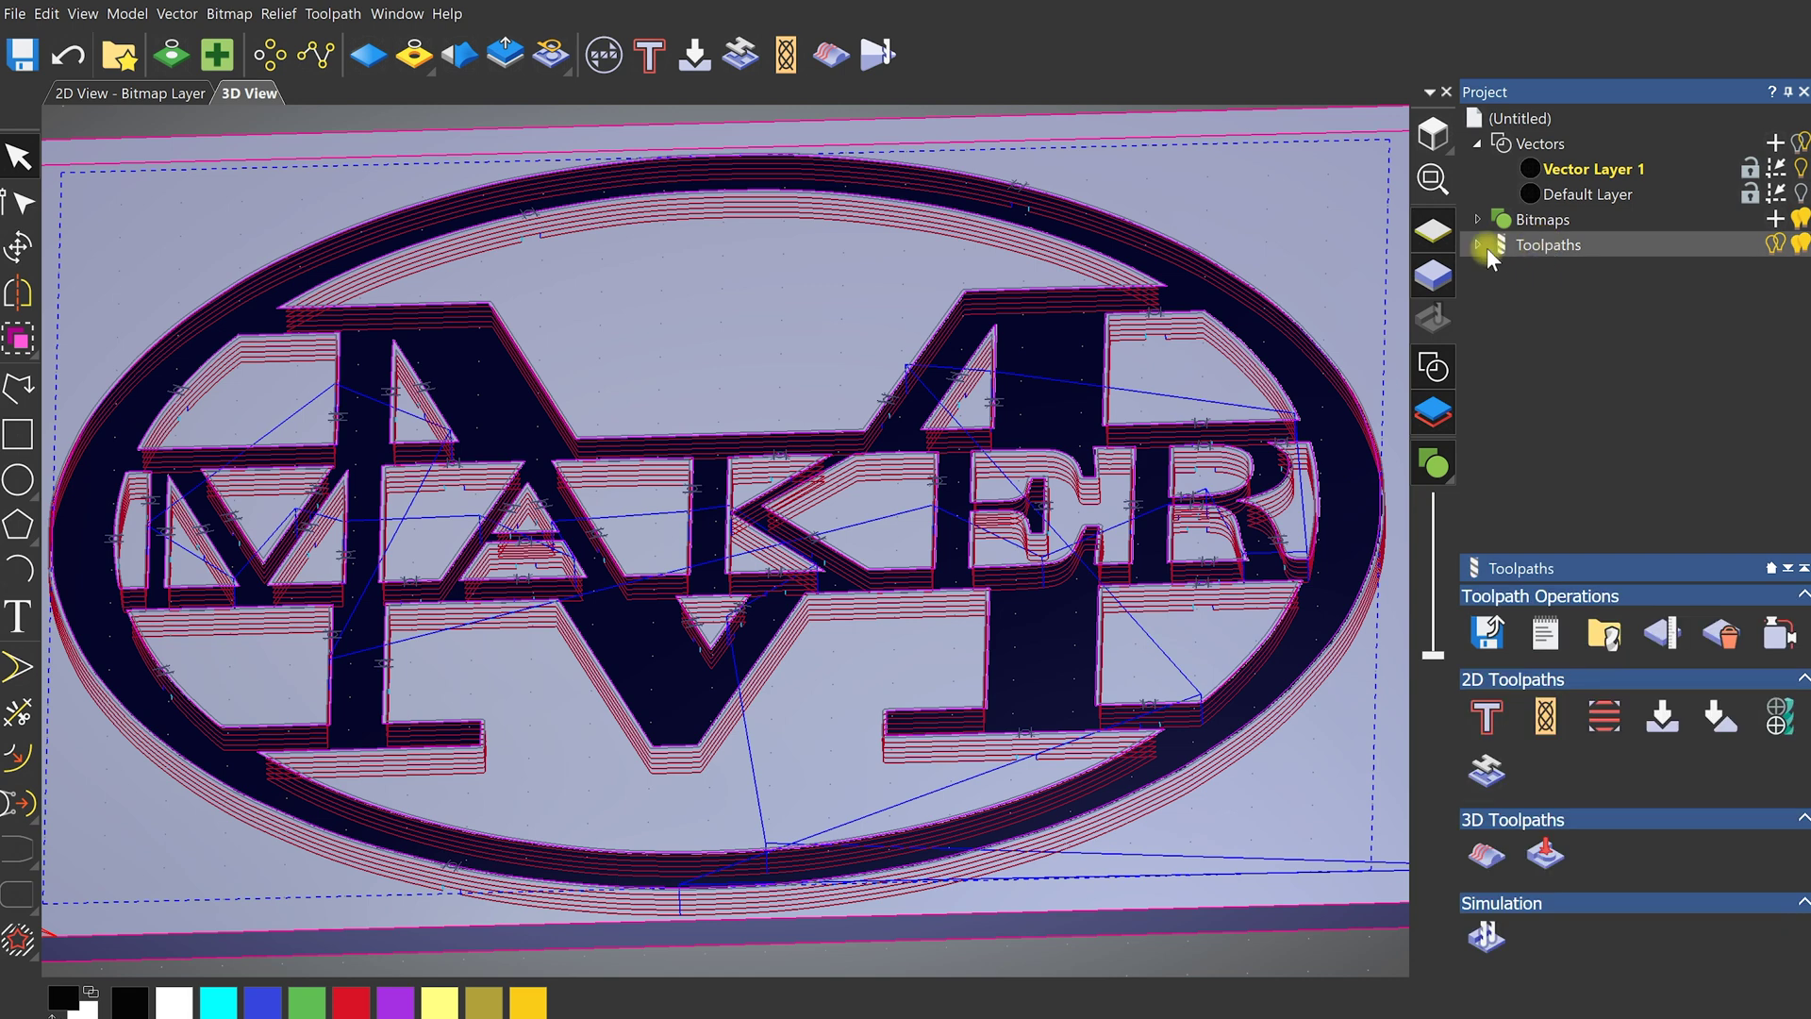
pyautogui.click(1477, 245)
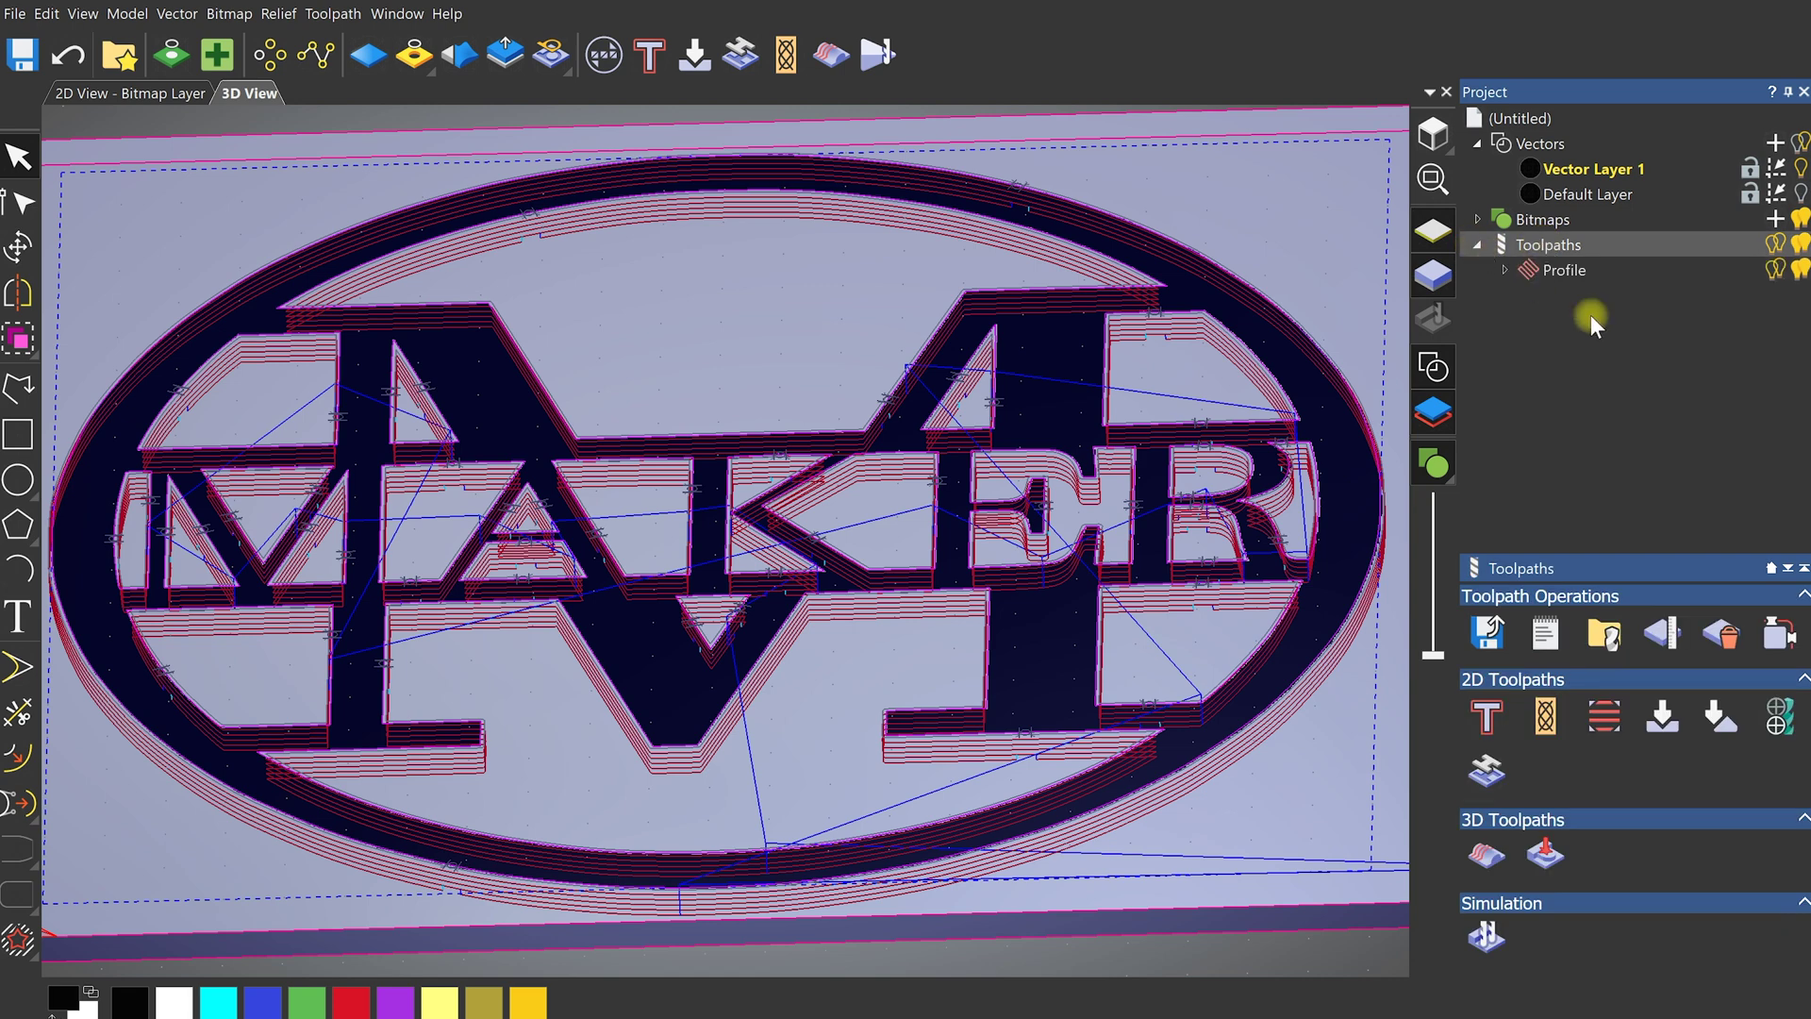
pyautogui.click(1556, 273)
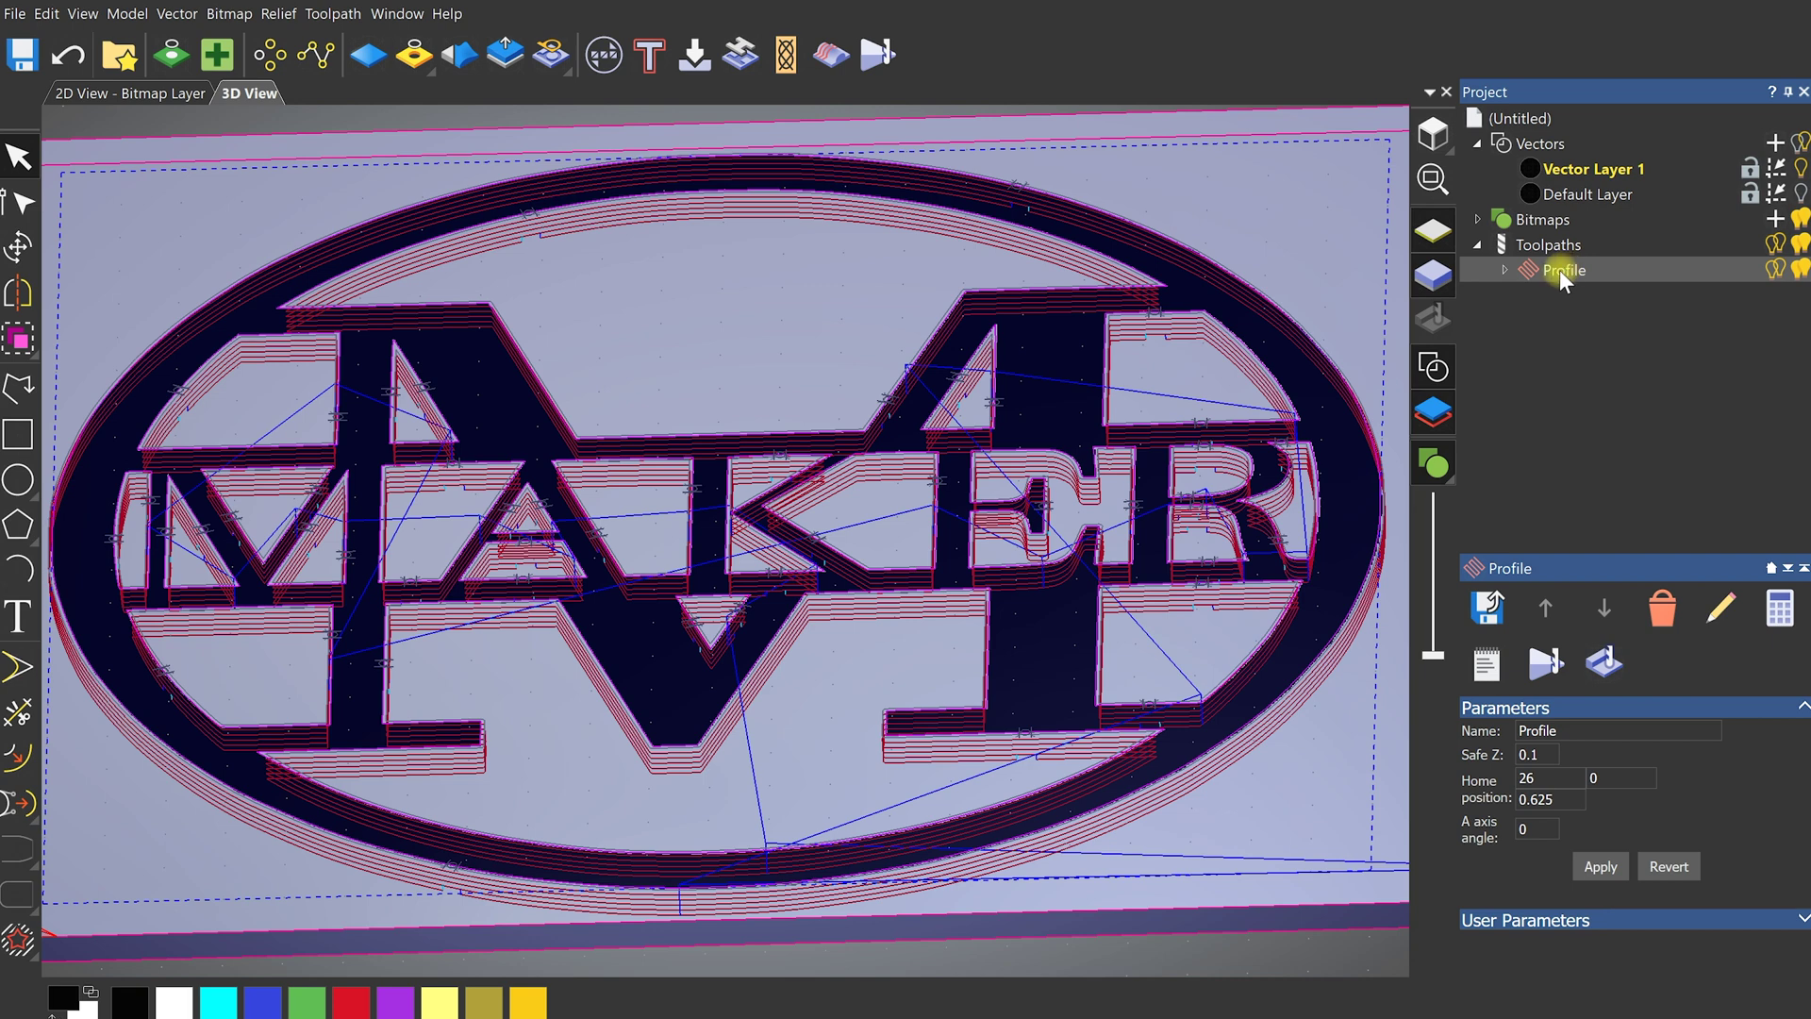
pyautogui.rightClick(1559, 270)
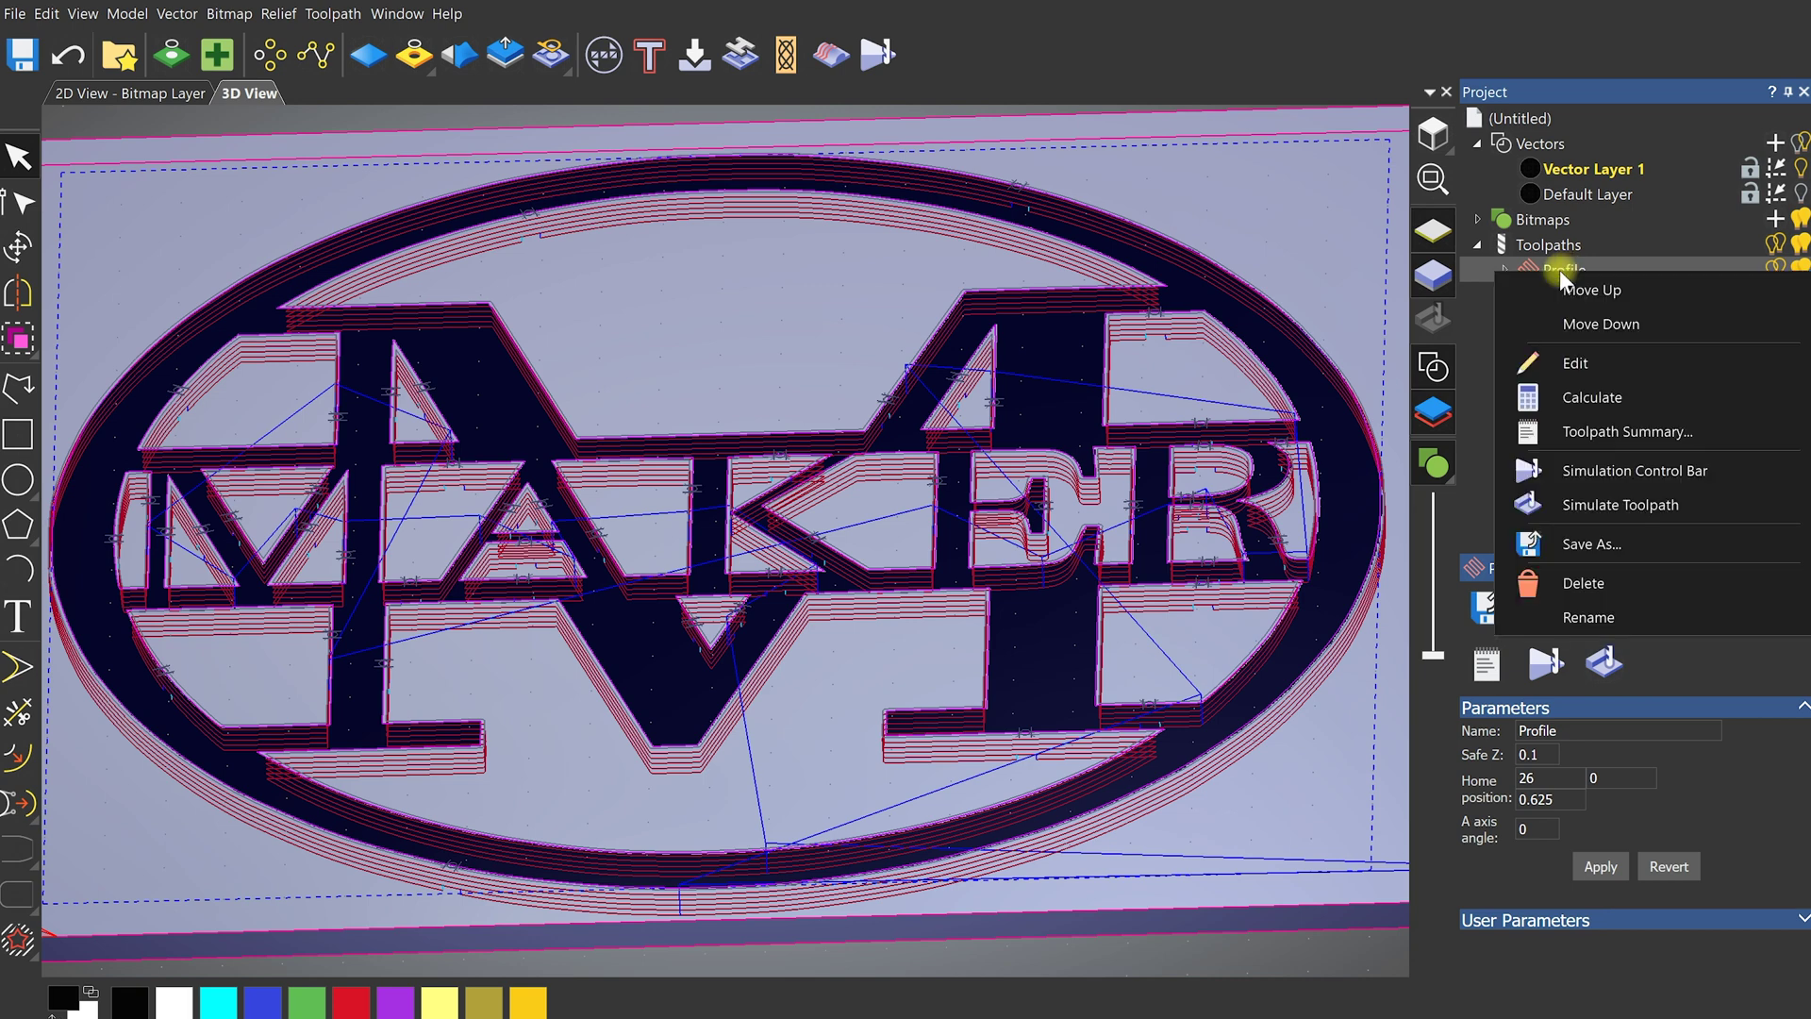
pyautogui.click(1633, 472)
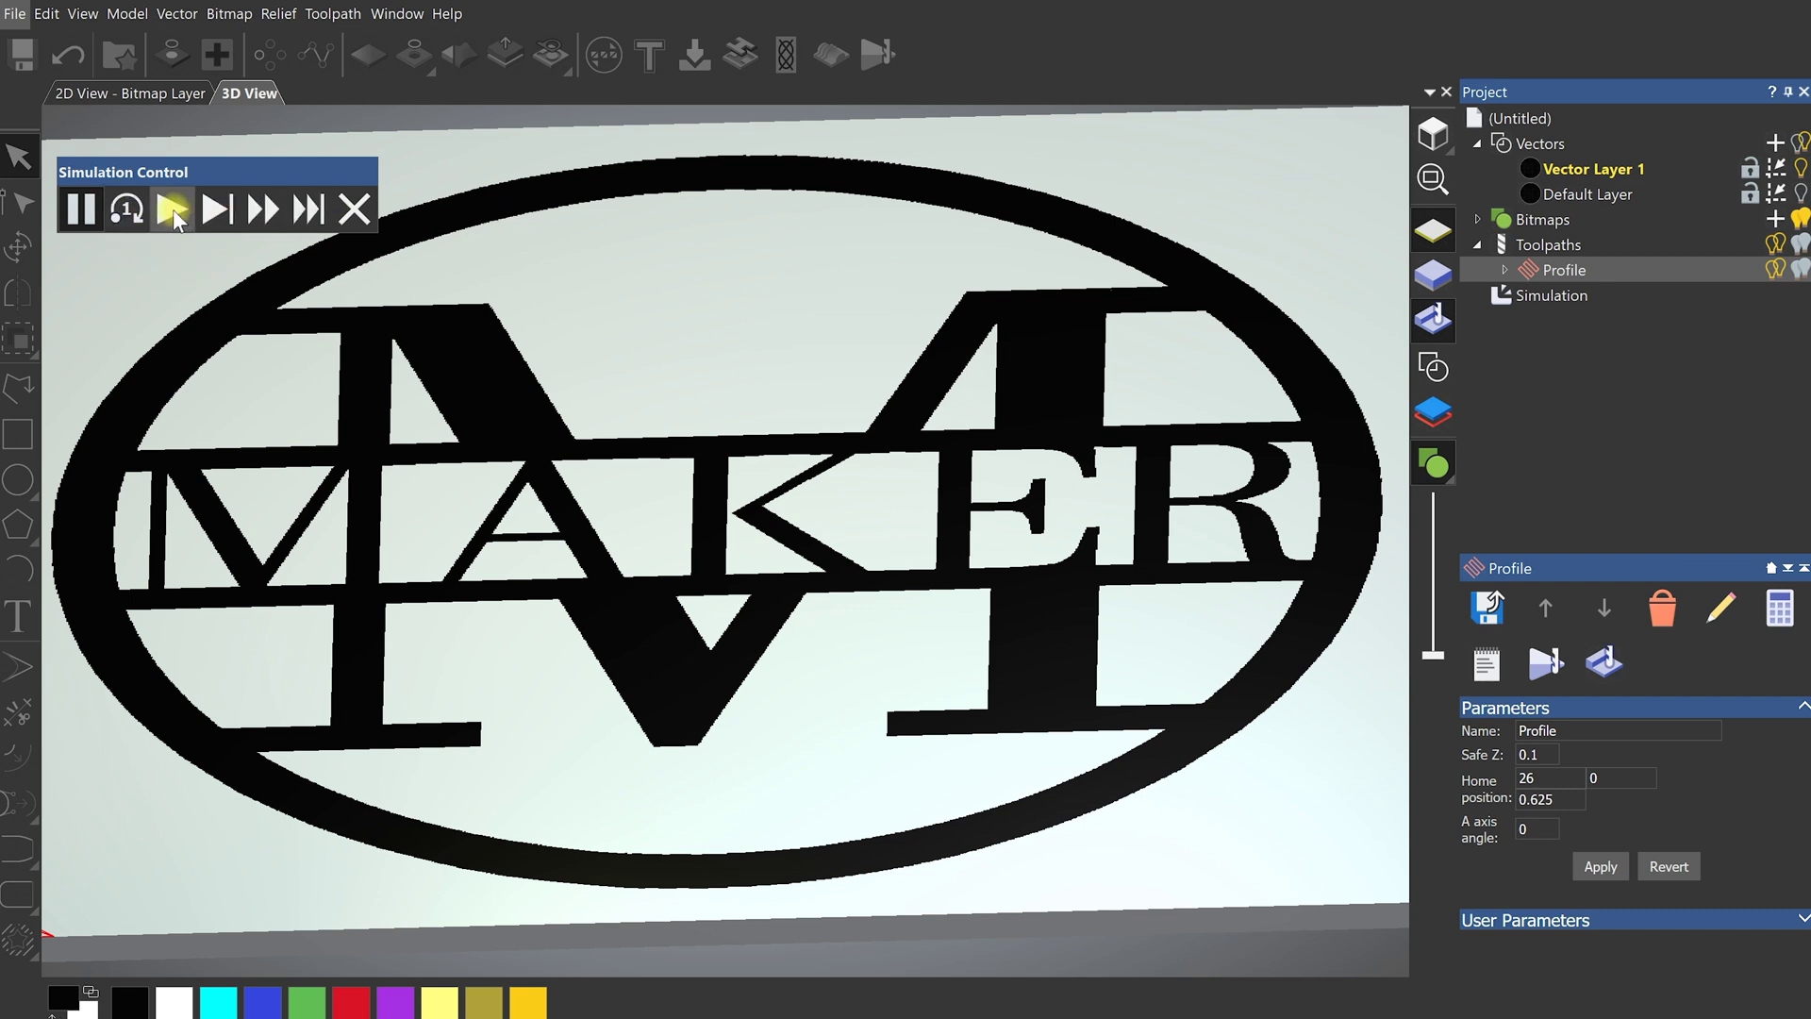
pyautogui.click(173, 212)
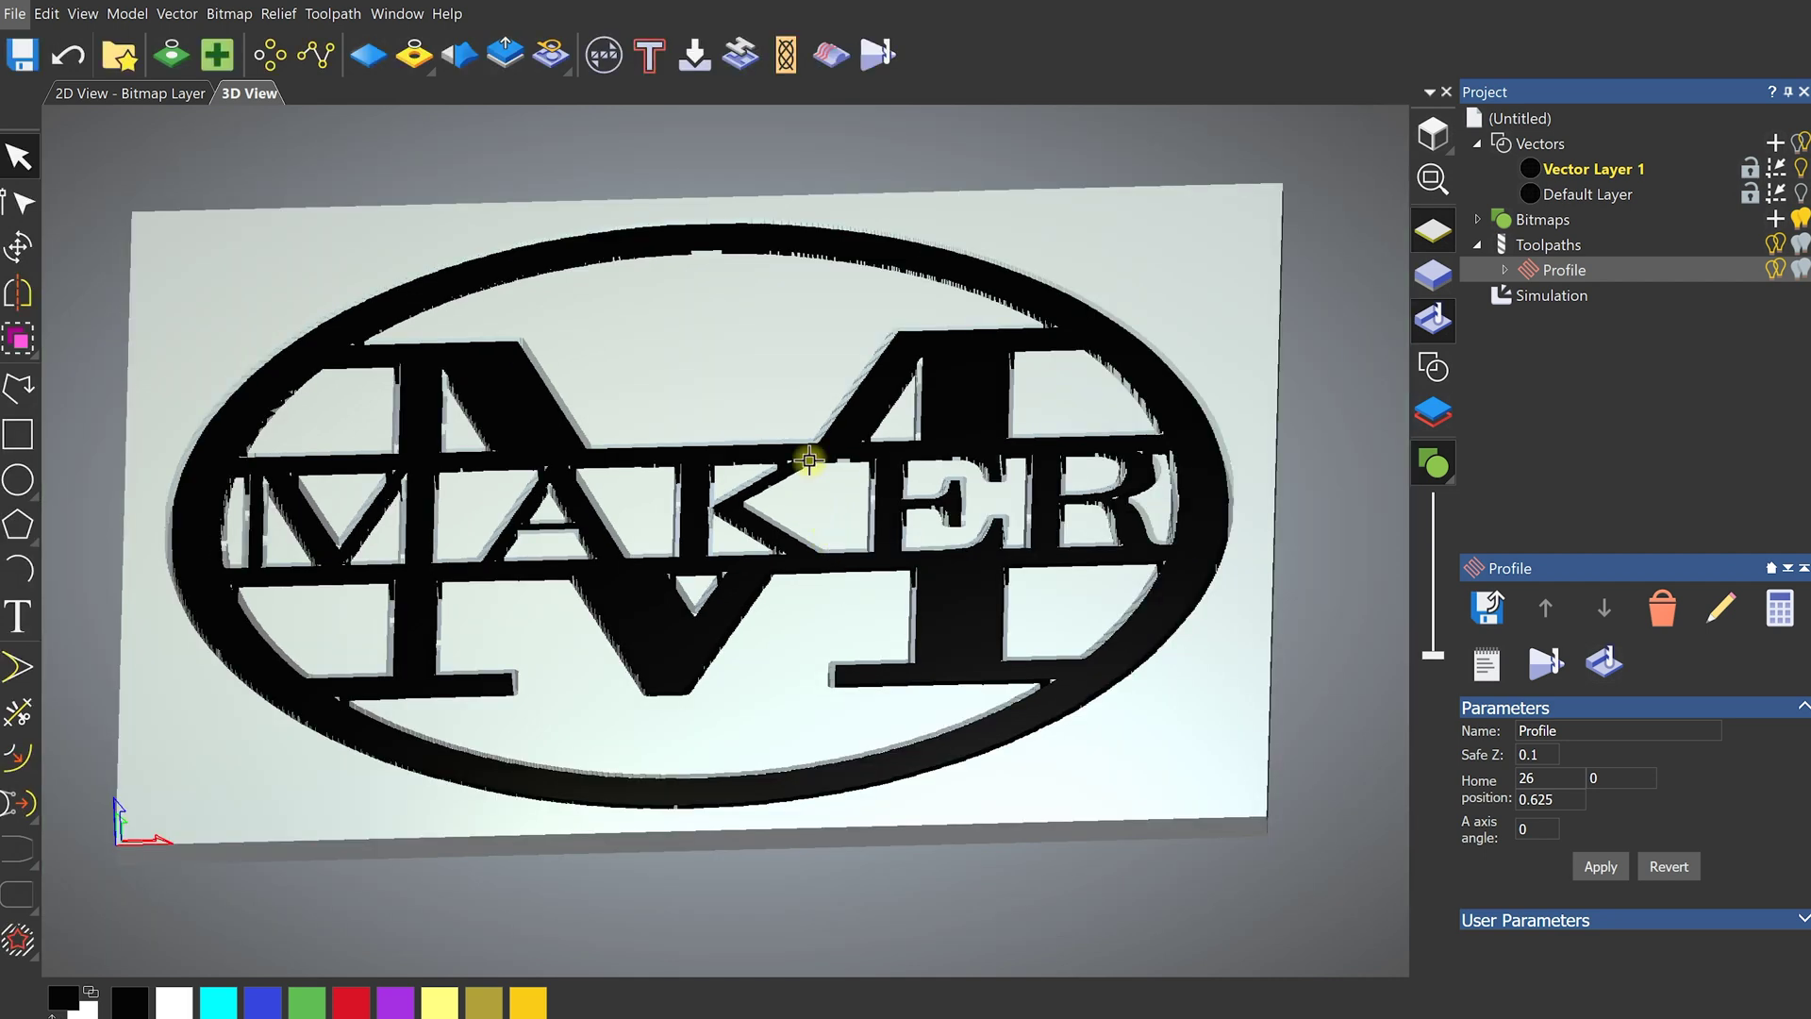
pyautogui.click(1434, 132)
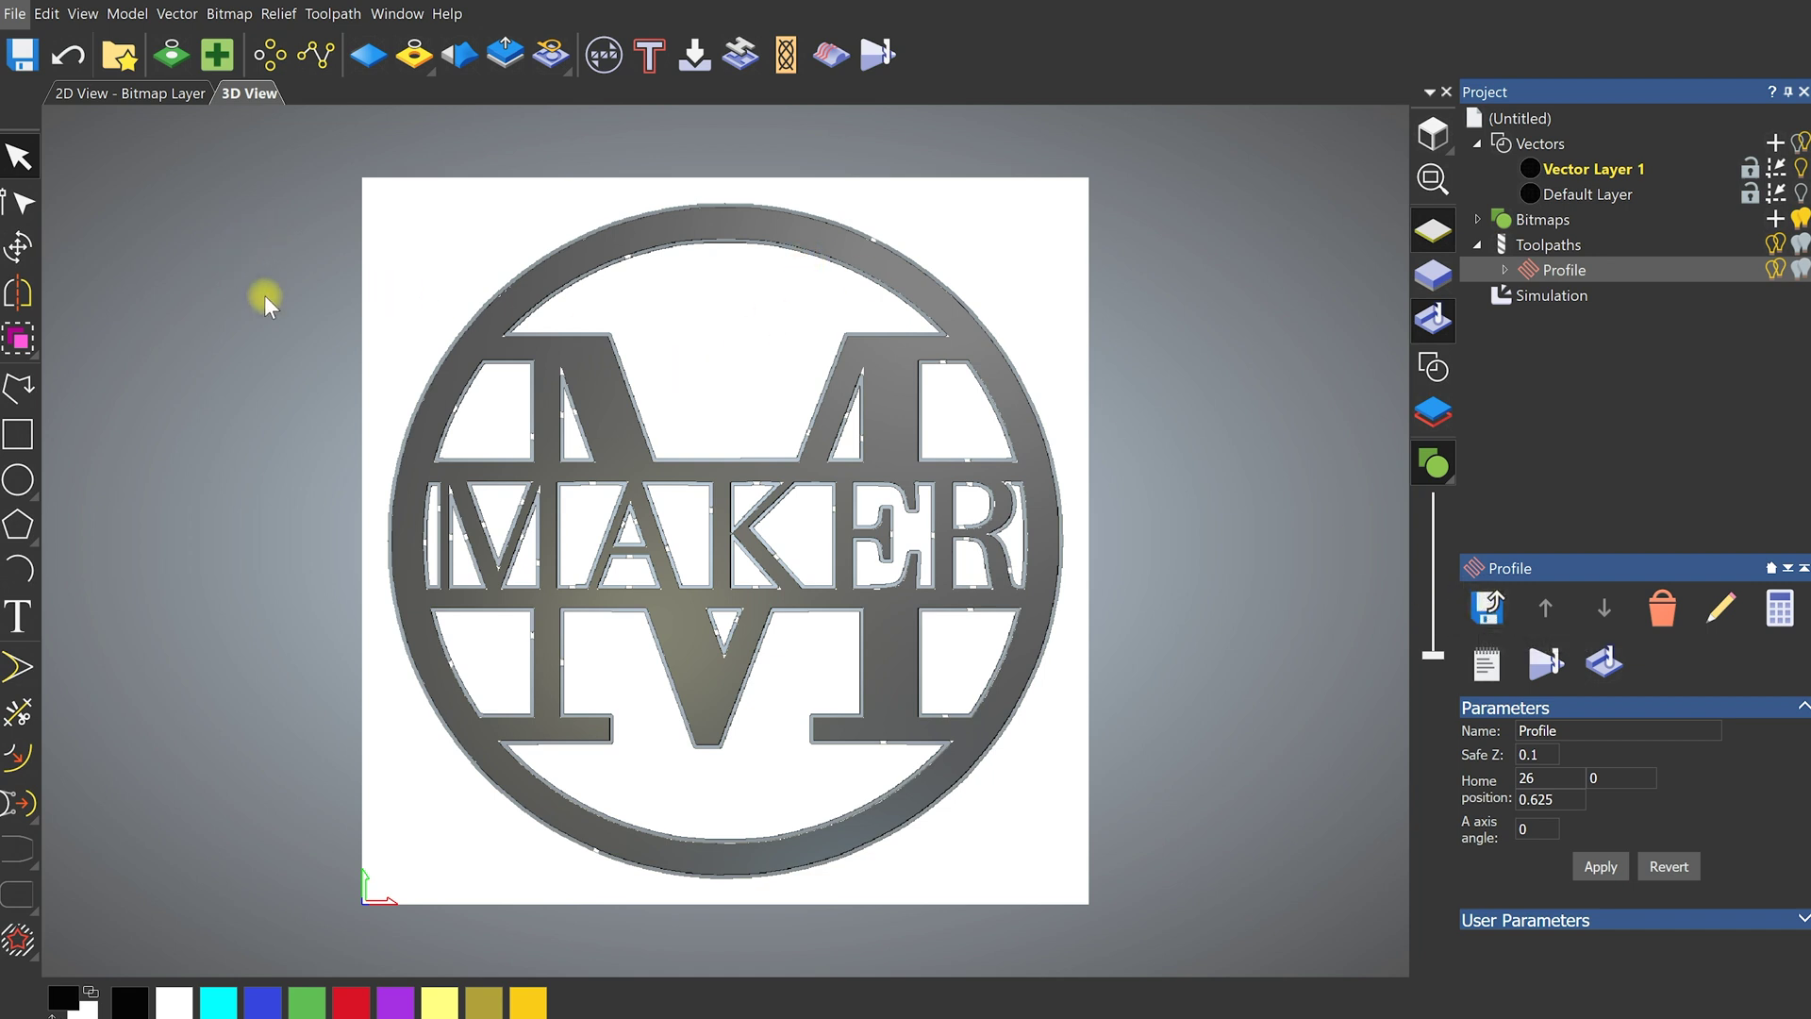
# Save the model as a Carveco Model file named MAKER in the Models folder
pyautogui.click(26, 55)
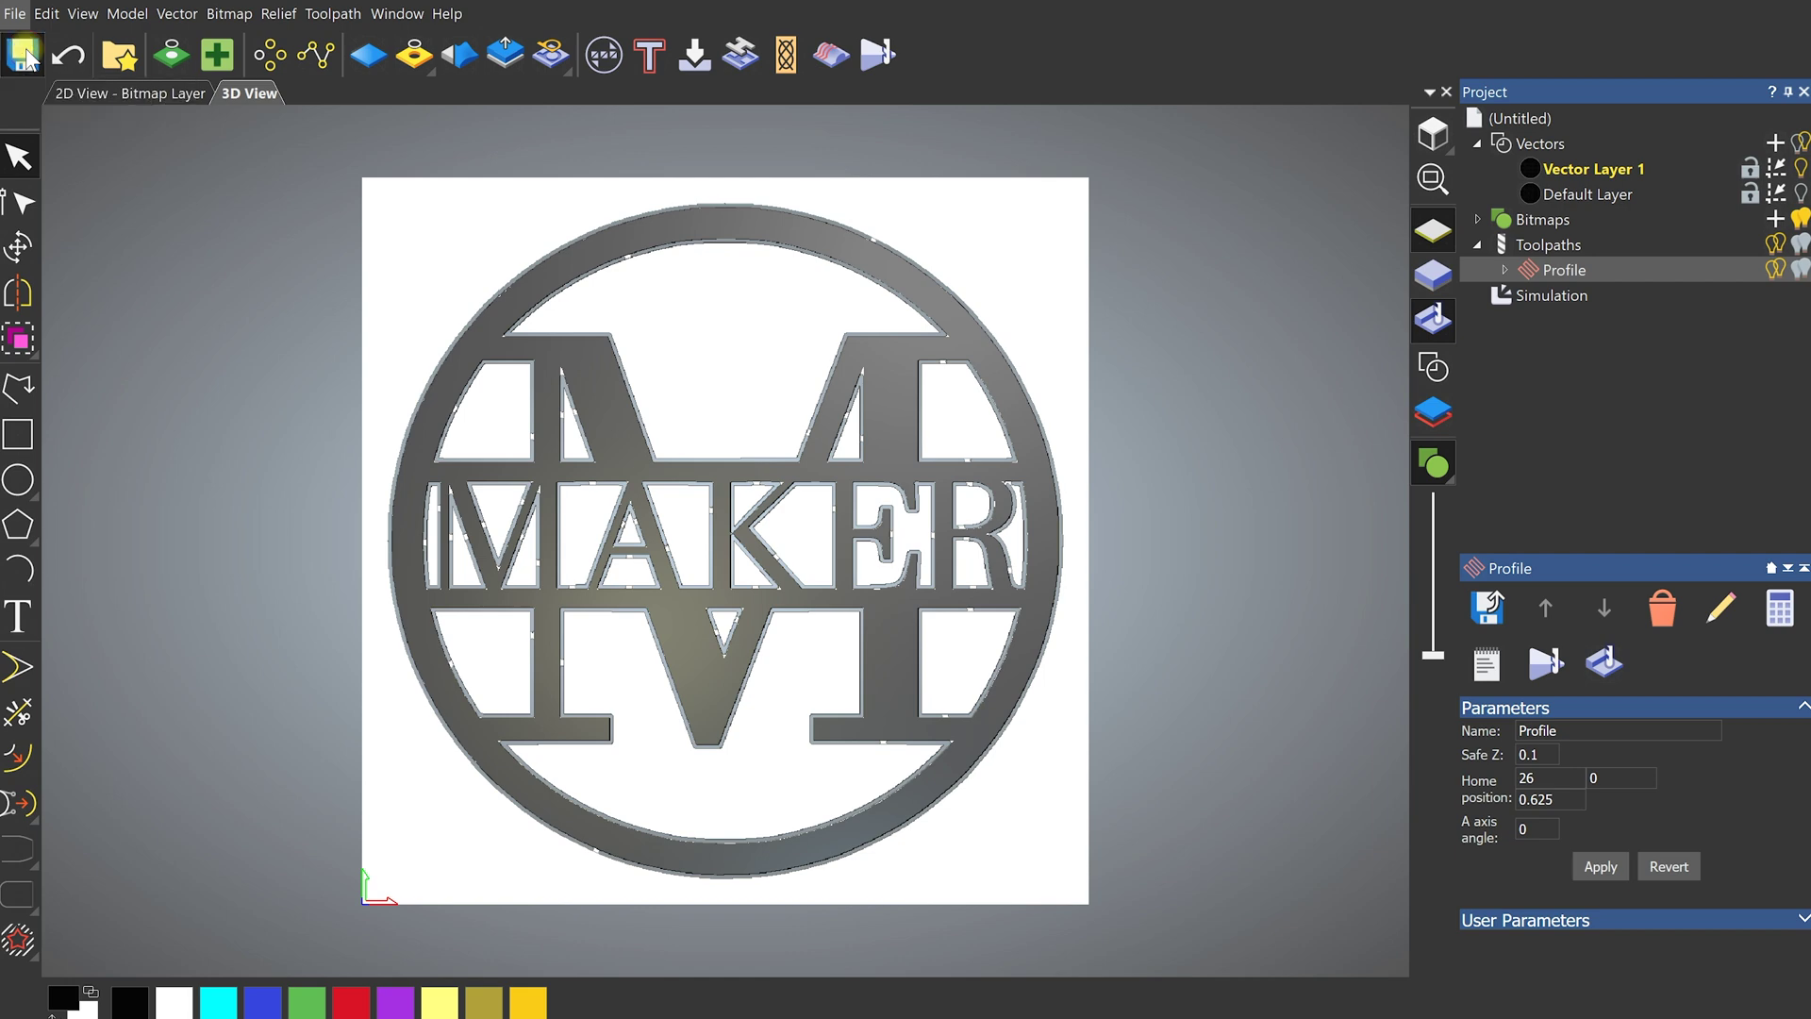
pyautogui.click(756, 594)
pyautogui.write('MAKER')
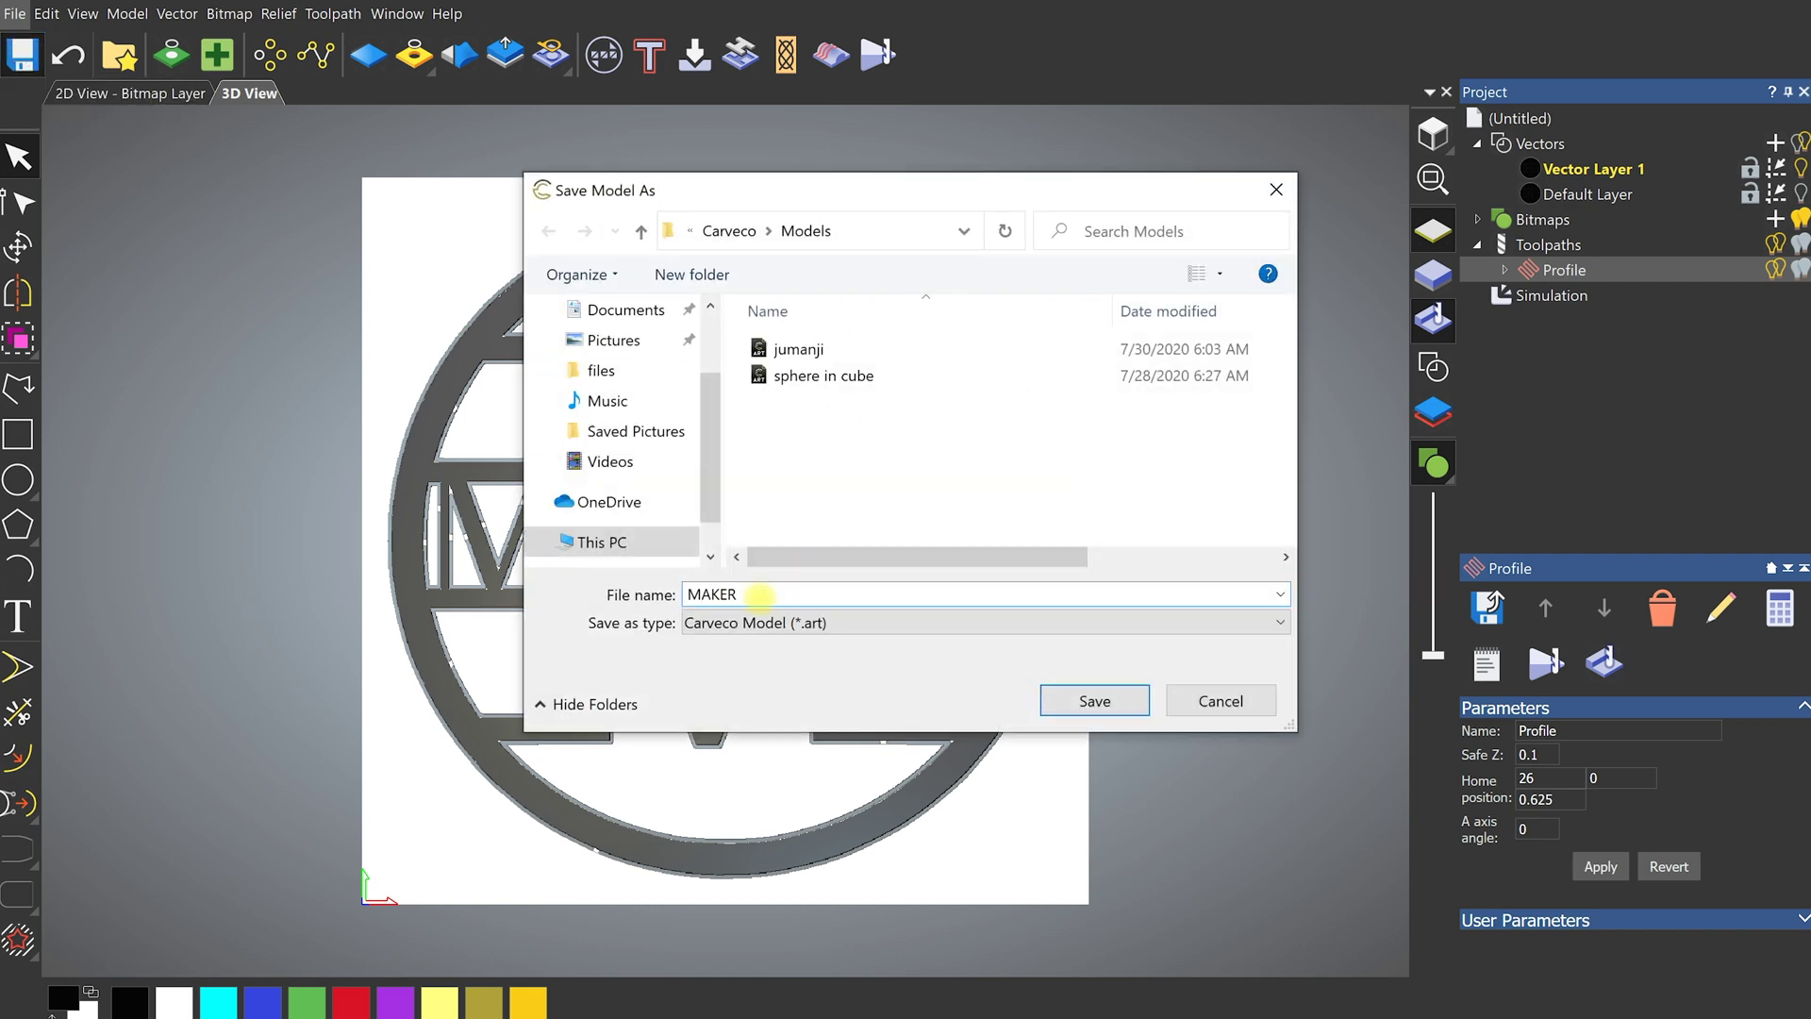
pyautogui.click(1124, 698)
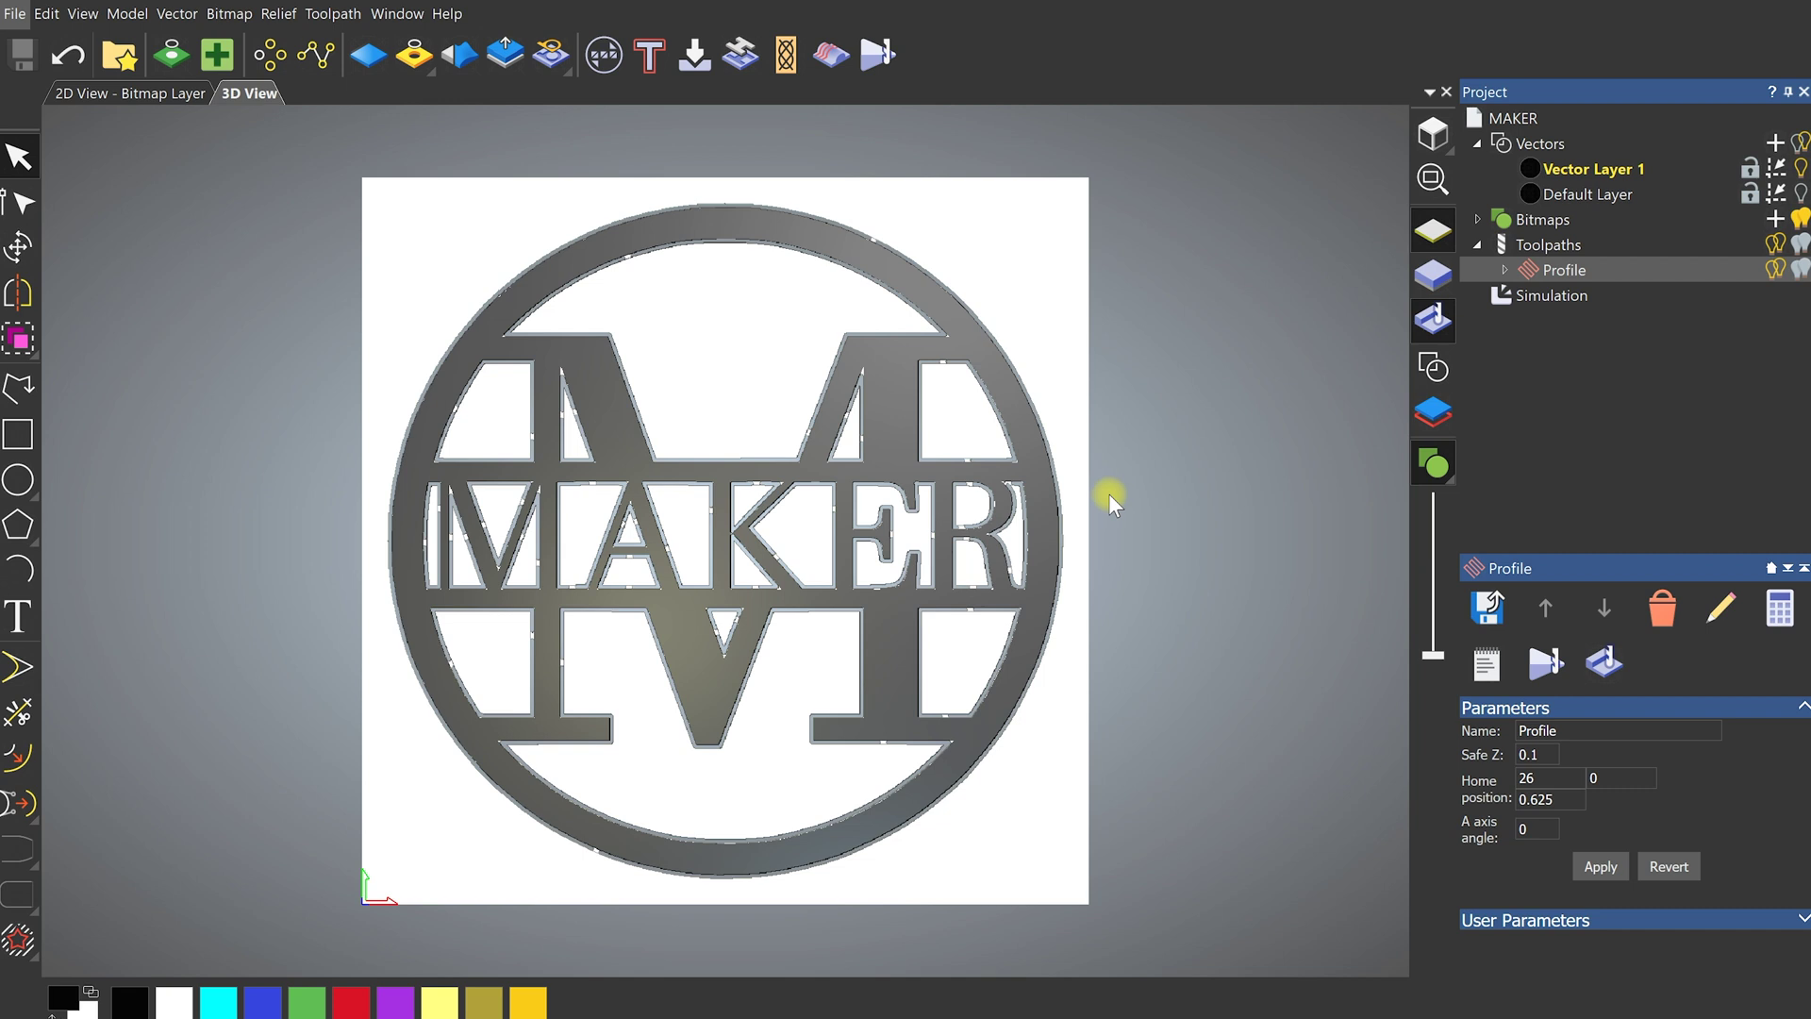
# Prepare the Profile toolpath for export with the machine file Carbide 3D ShapeOKO (inch) (*.nc)
pyautogui.click(1490, 608)
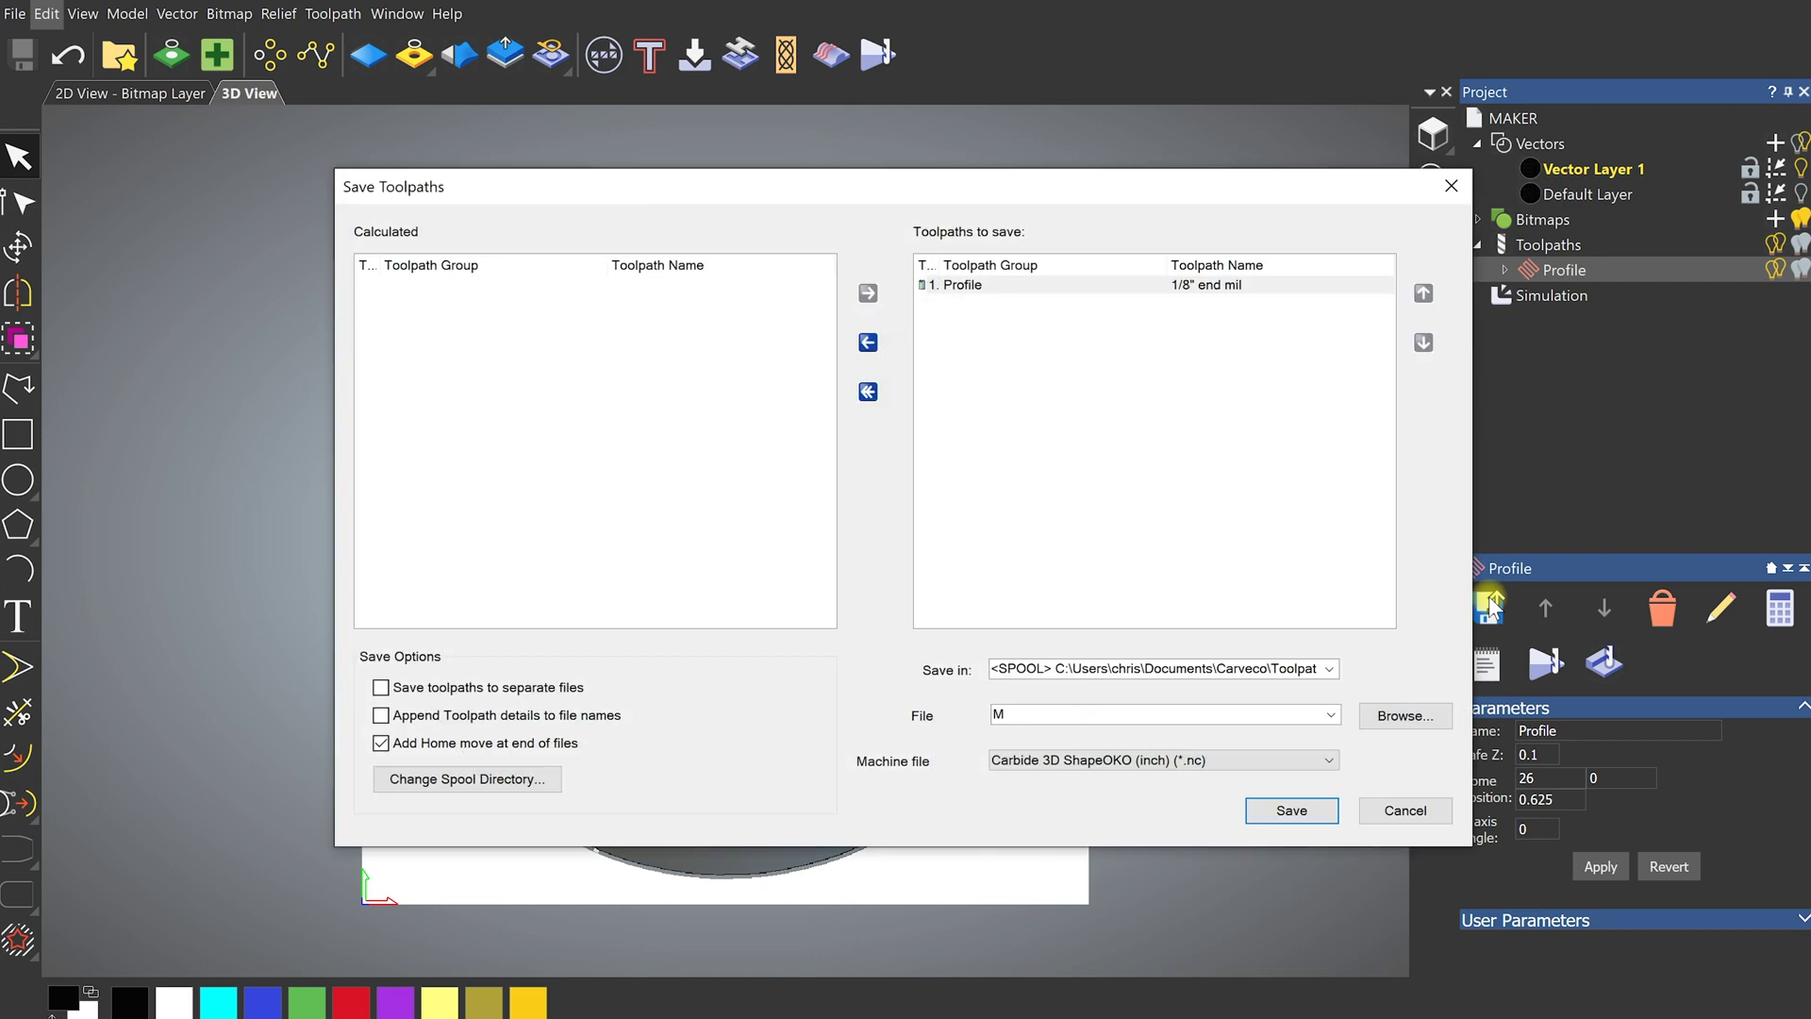
pyautogui.click(965, 288)
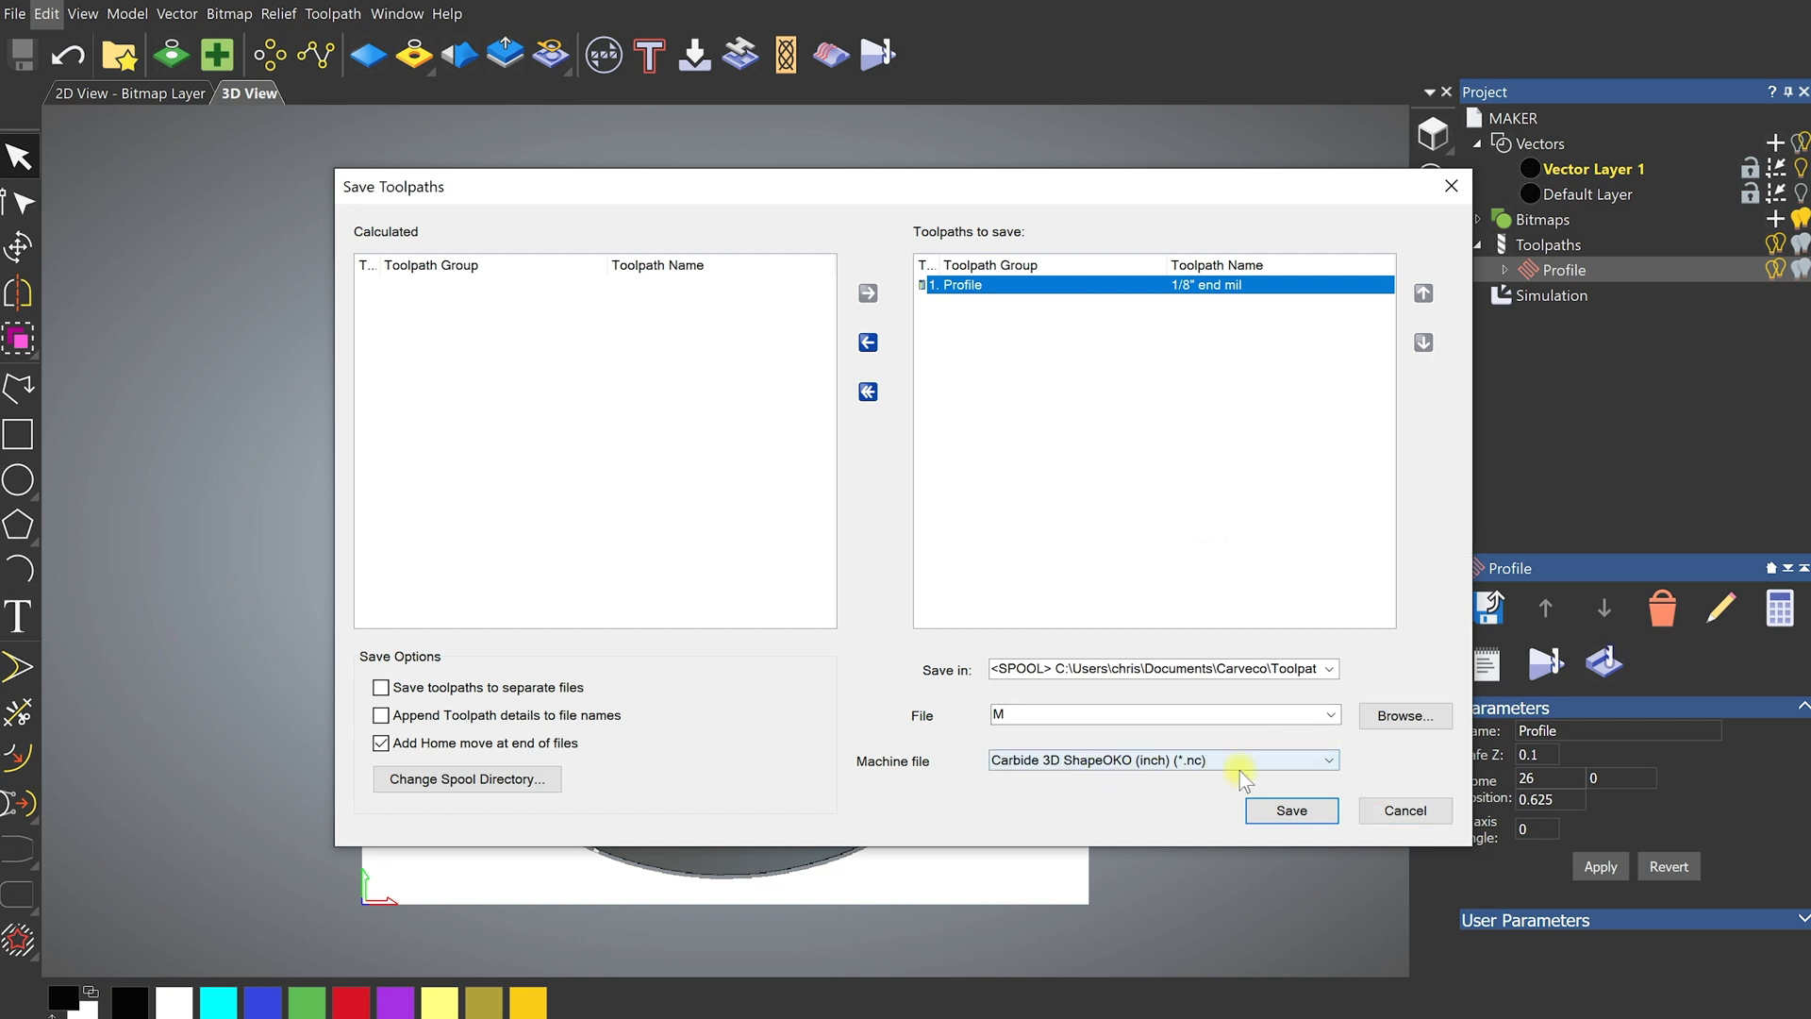
pyautogui.click(1330, 763)
pyautogui.moveTo(1333, 376)
pyautogui.mouseDown()
pyautogui.moveTo(1335, 741)
pyautogui.moveTo(1345, 361)
pyautogui.moveTo(1343, 378)
pyautogui.mouseUp()
pyautogui.moveTo(1333, 366); pyautogui.dragTo(1332, 359)
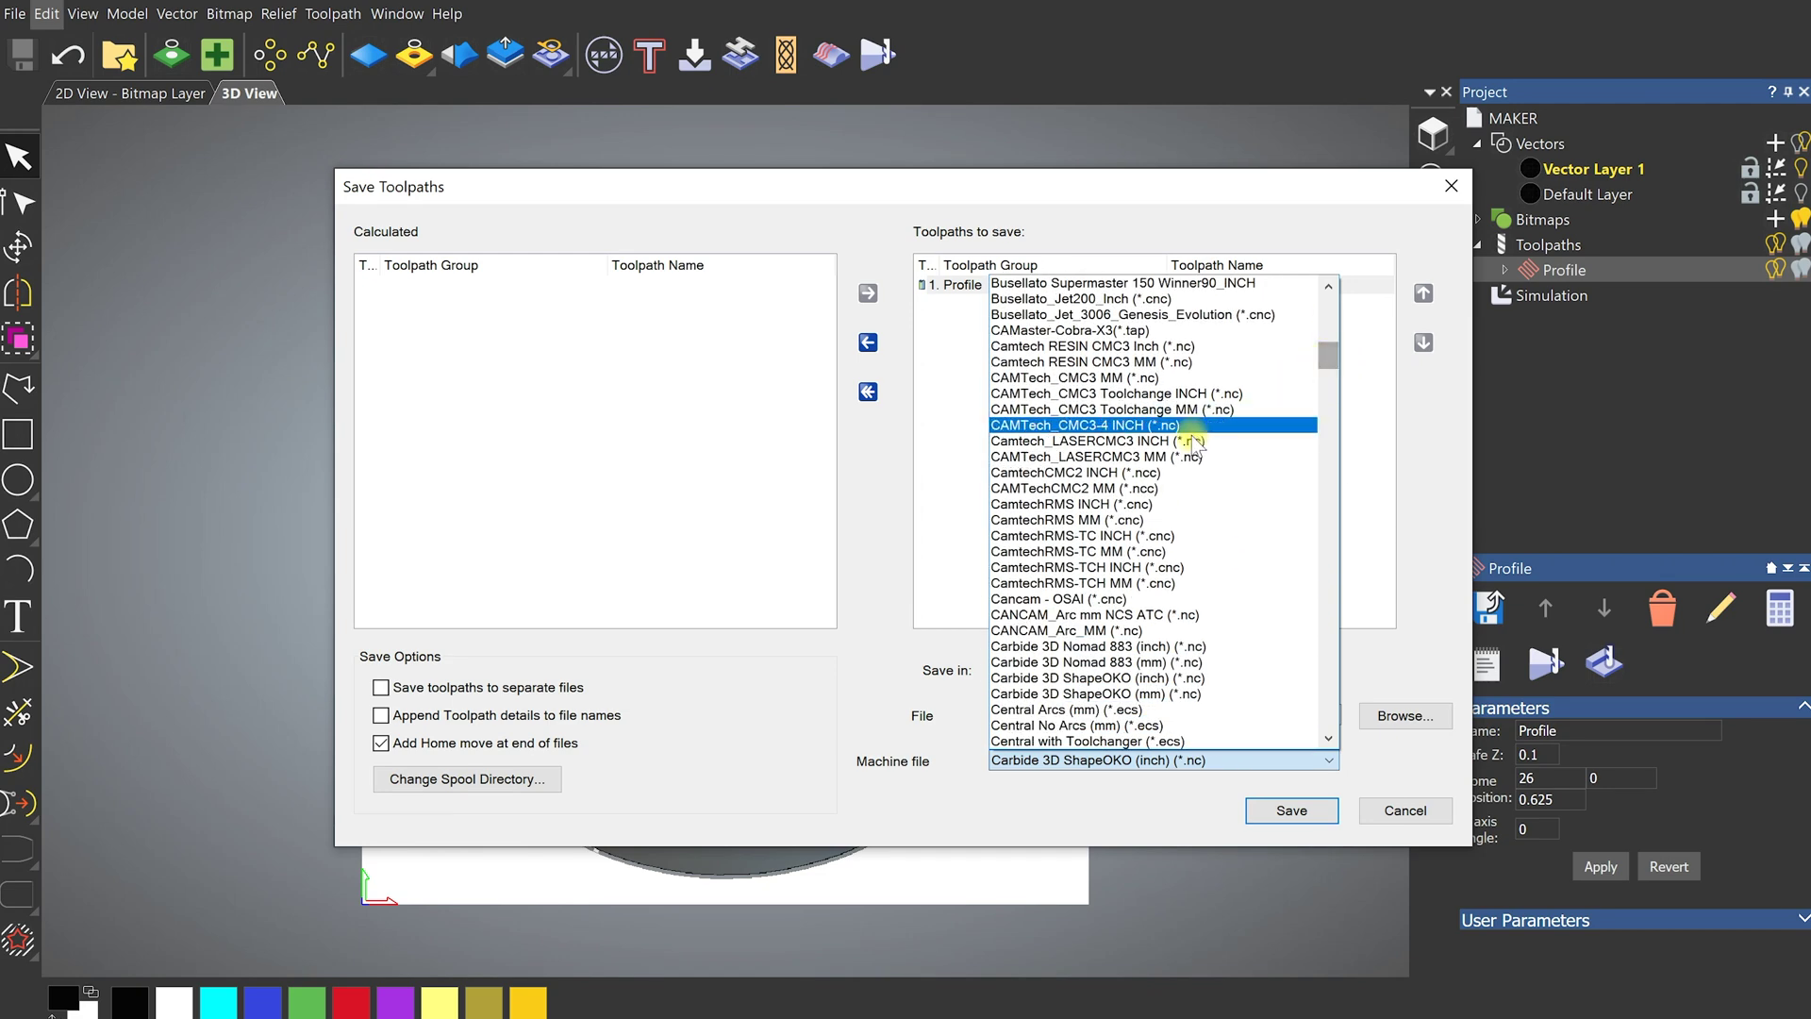
pyautogui.click(1165, 679)
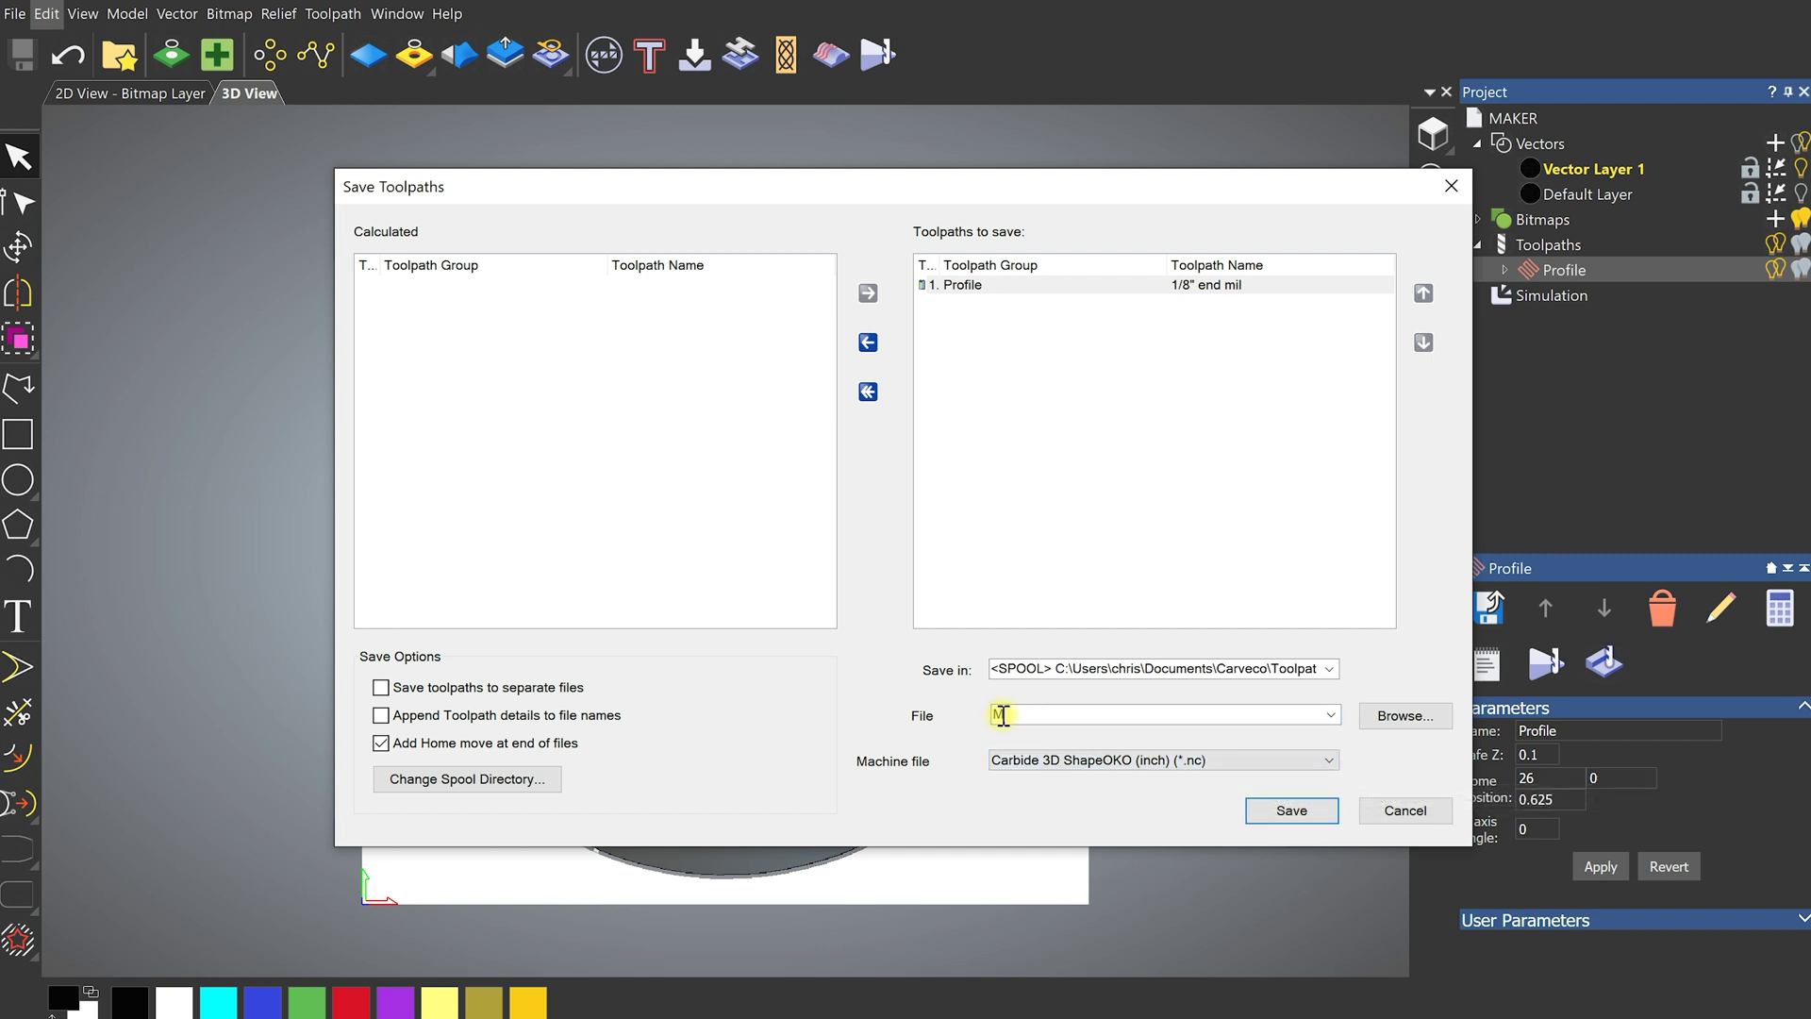
# Save the toolpath under the file name Maker, decline overwriting the existing file, and close the Save Toolpaths dialog
pyautogui.write('aker')
pyautogui.click(1290, 810)
pyautogui.click(1289, 809)
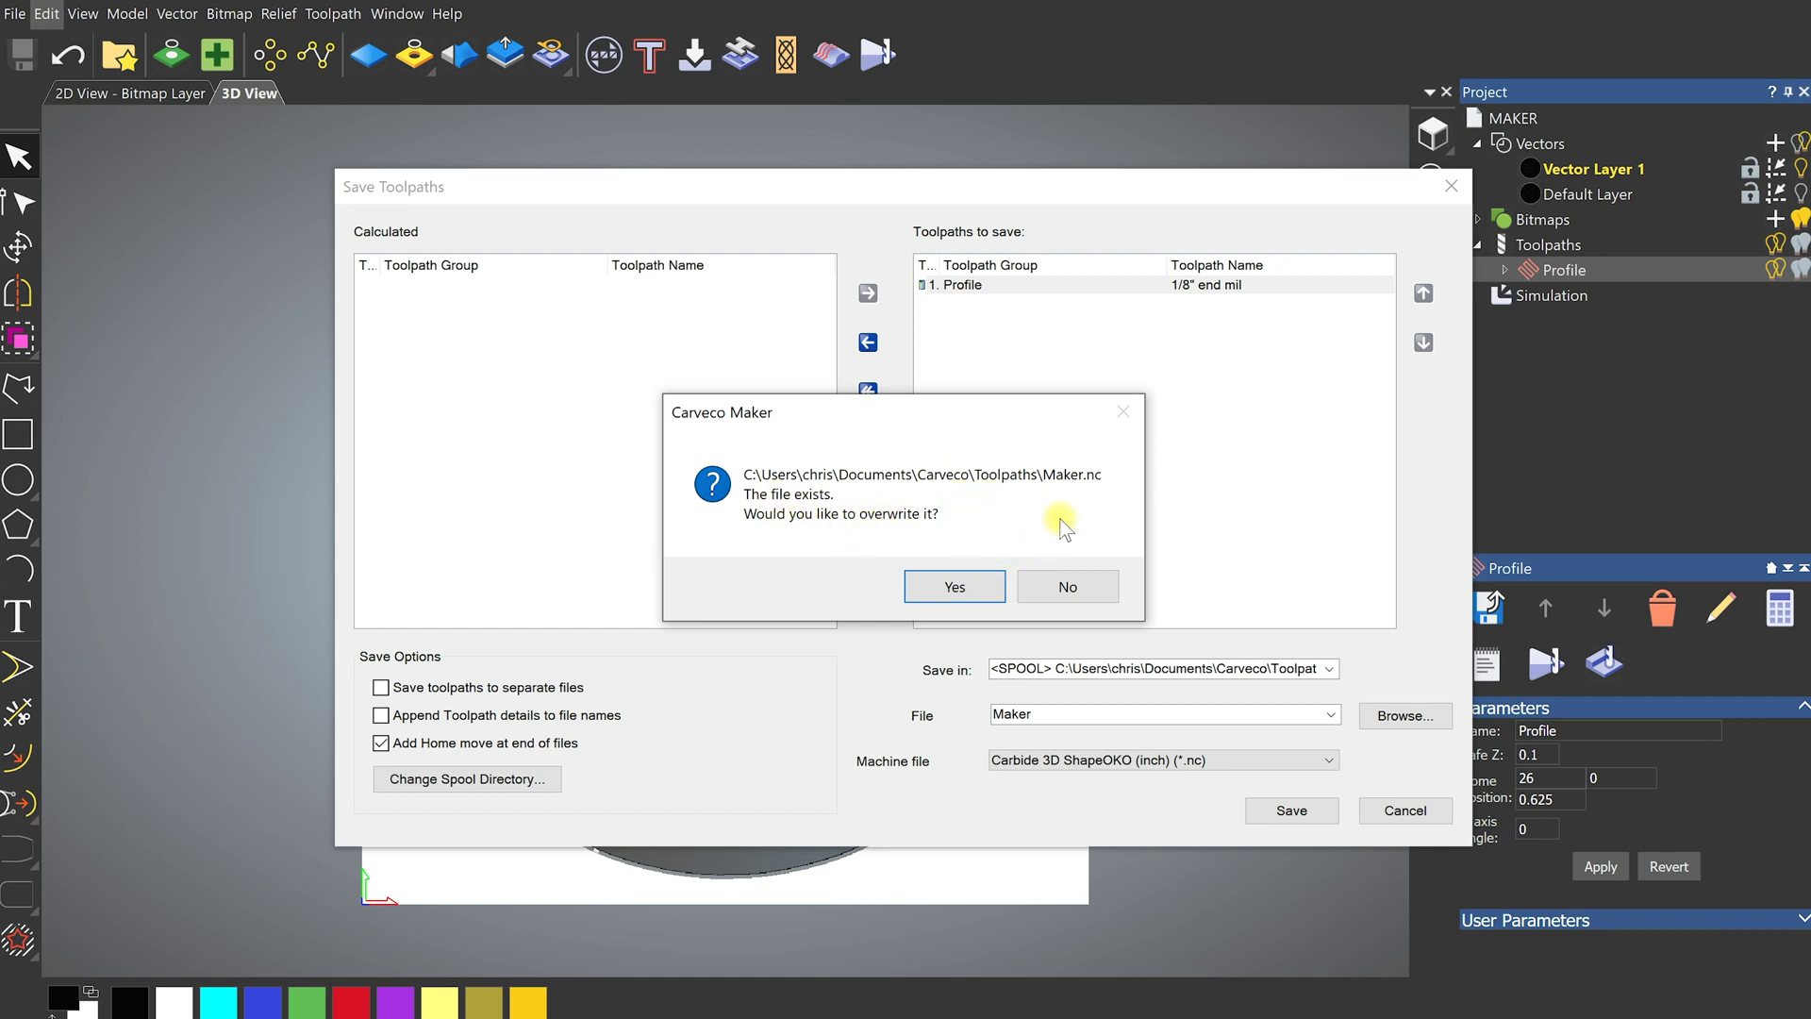
pyautogui.click(1083, 589)
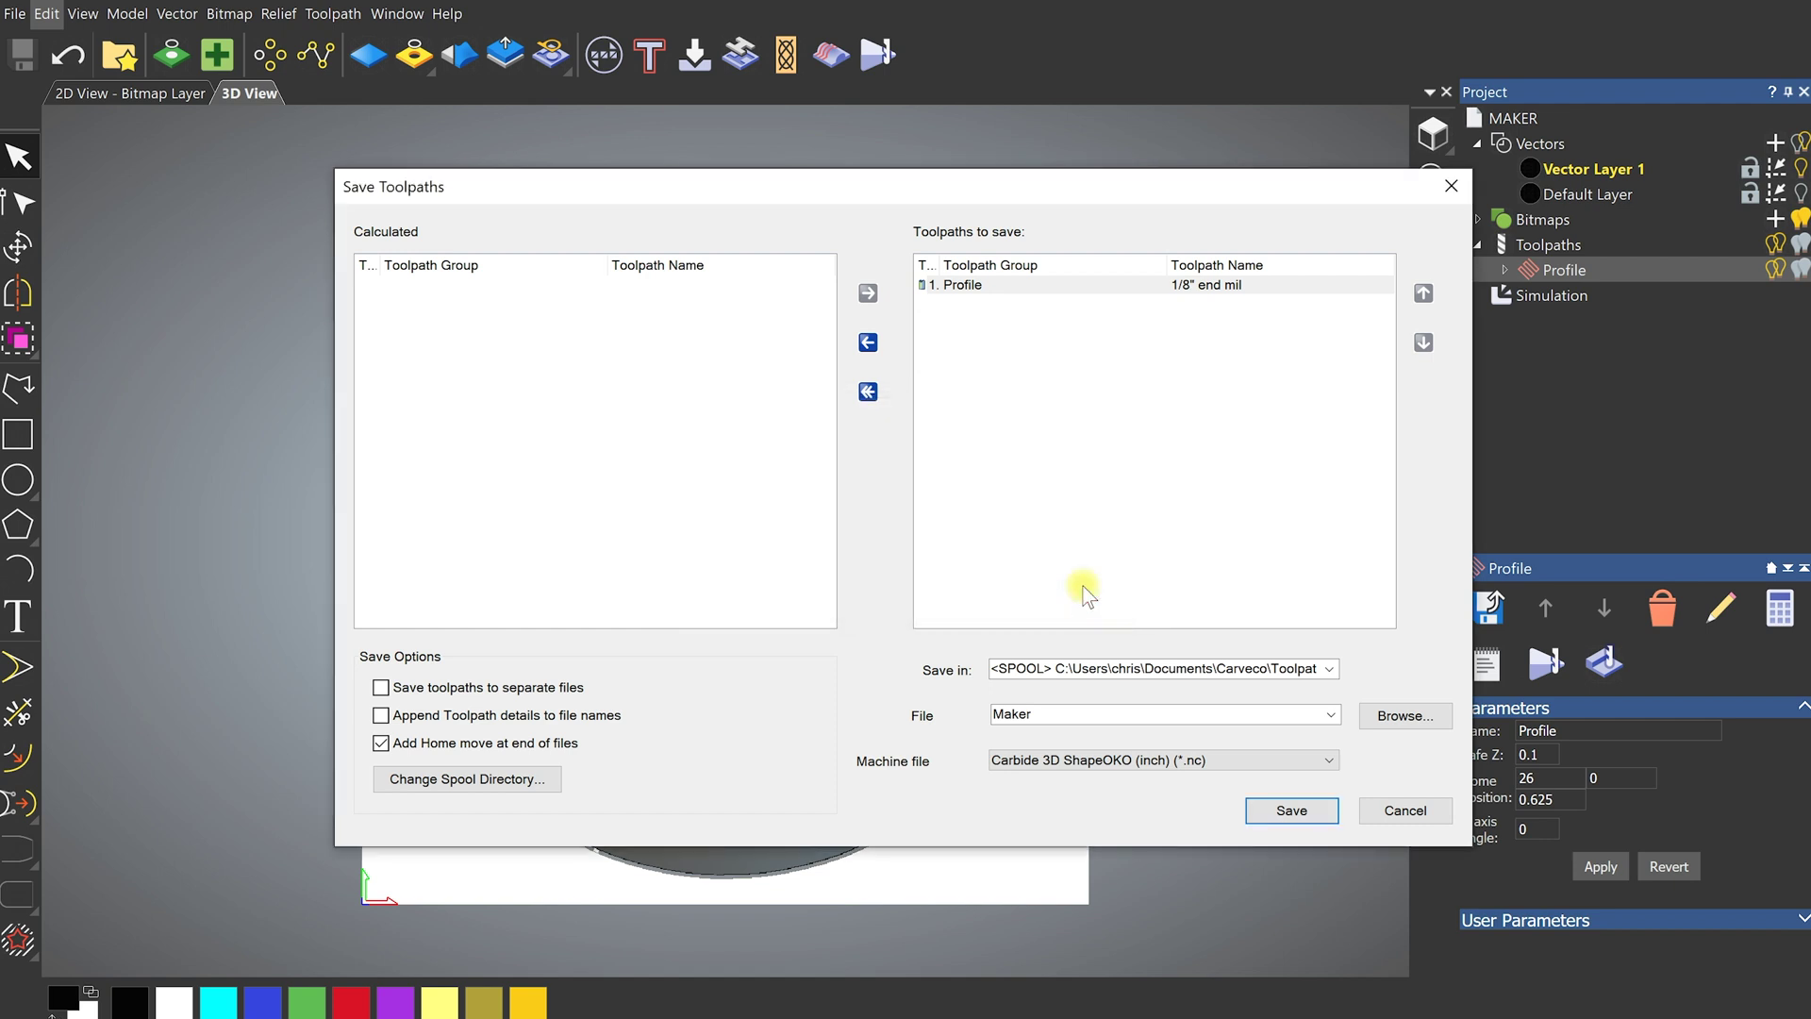
pyautogui.click(1453, 187)
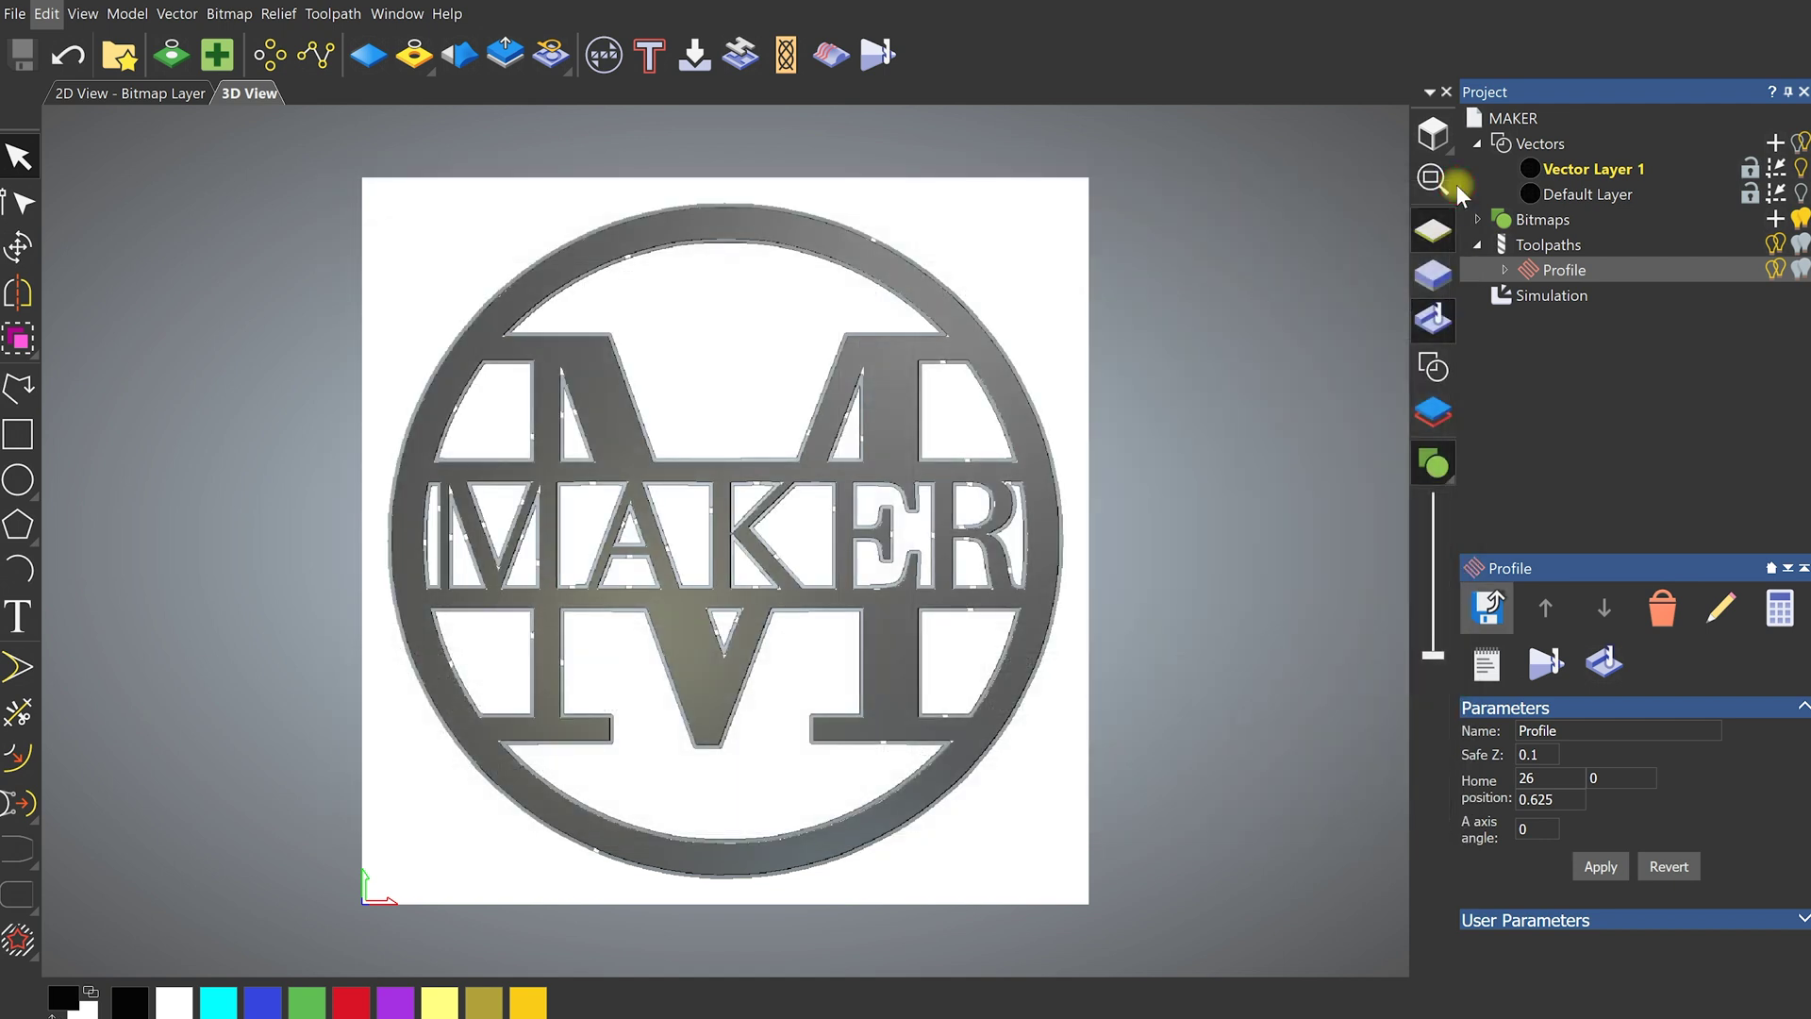